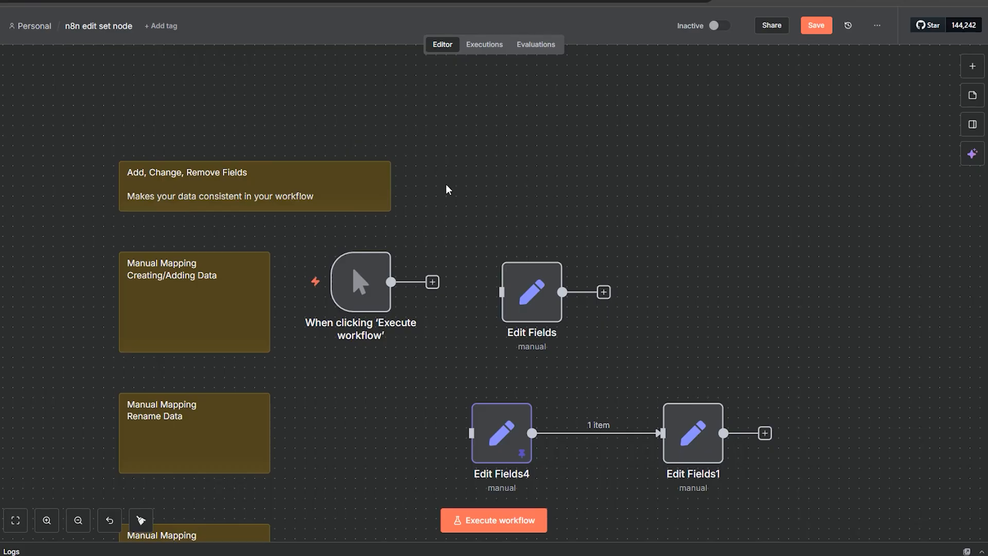
{"action": "mouse_move", "coordinate": [350, 308]}
{"action": "right_click", "coordinate": [456, 171]}
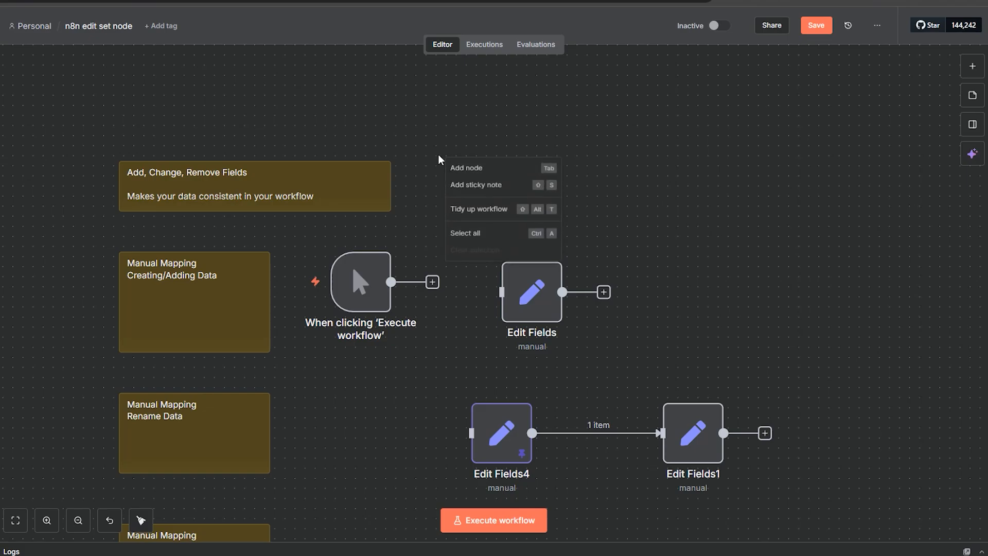
{"action": "left_click", "coordinate": [406, 118]}
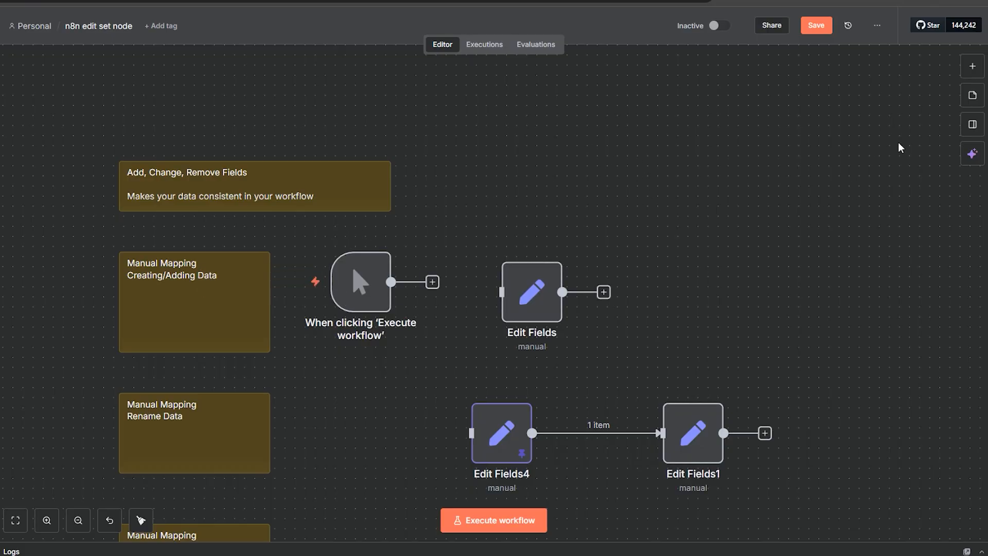
Step: Reposition the manual trigger node on the canvas while browsing the node panel for "man" nodes
{"action": "left_click_drag", "start_coordinate": [371, 297], "coordinate": [341, 327]}
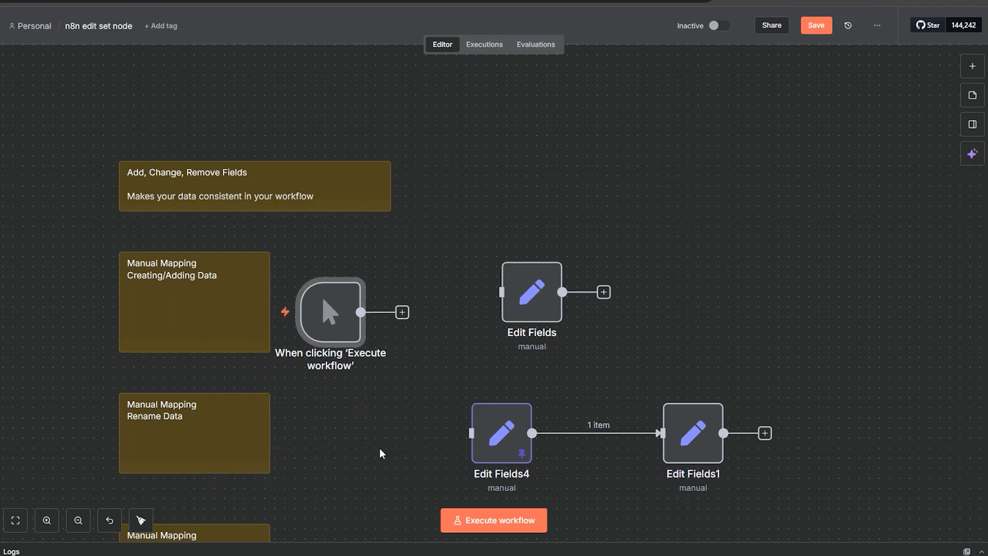
{"action": "left_click", "coordinate": [976, 67]}
{"action": "type", "text": "man"}
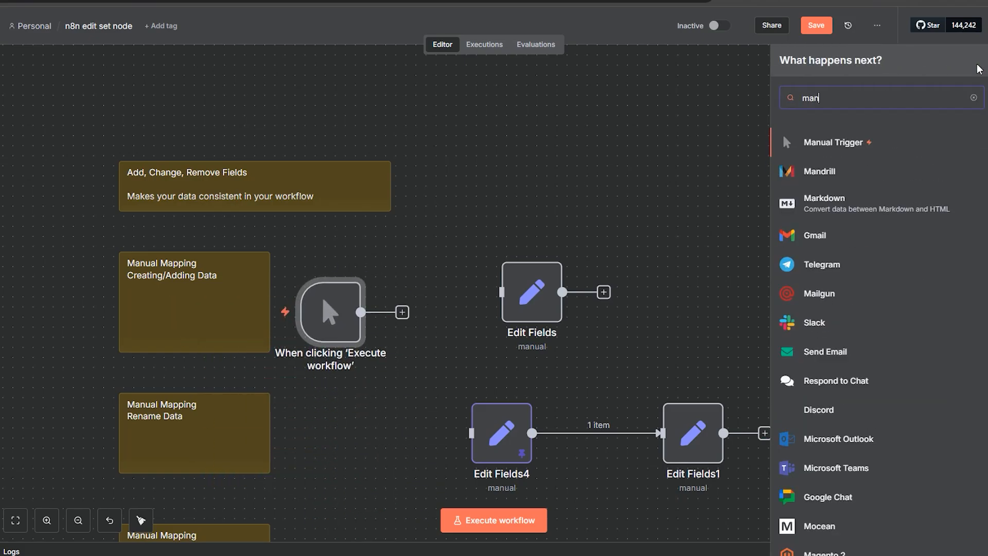
{"action": "left_click", "coordinate": [537, 211]}
{"action": "left_click_drag", "start_coordinate": [335, 330], "coordinate": [355, 308]}
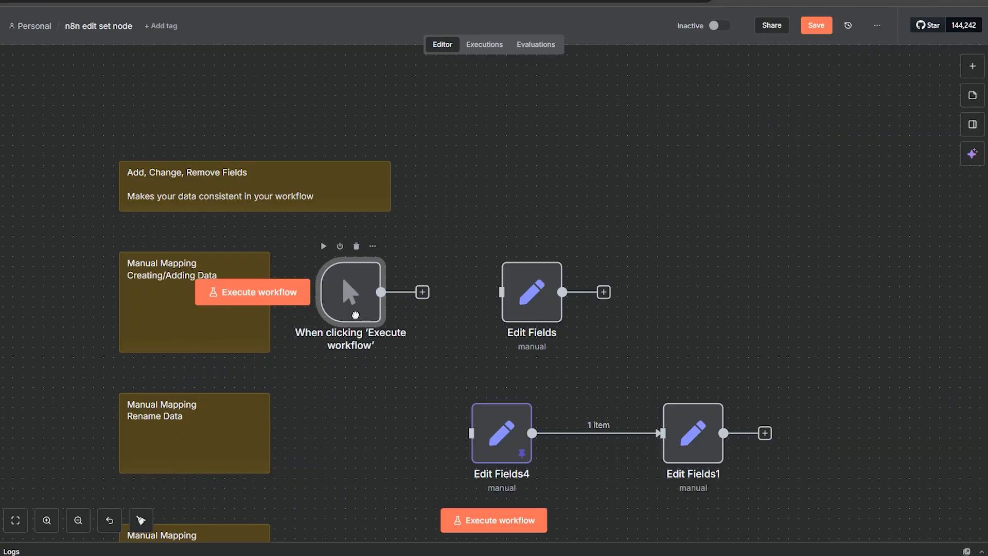
Step: Search the node panel for "edit" nodes, then close it without adding one
{"action": "left_click", "coordinate": [972, 62]}
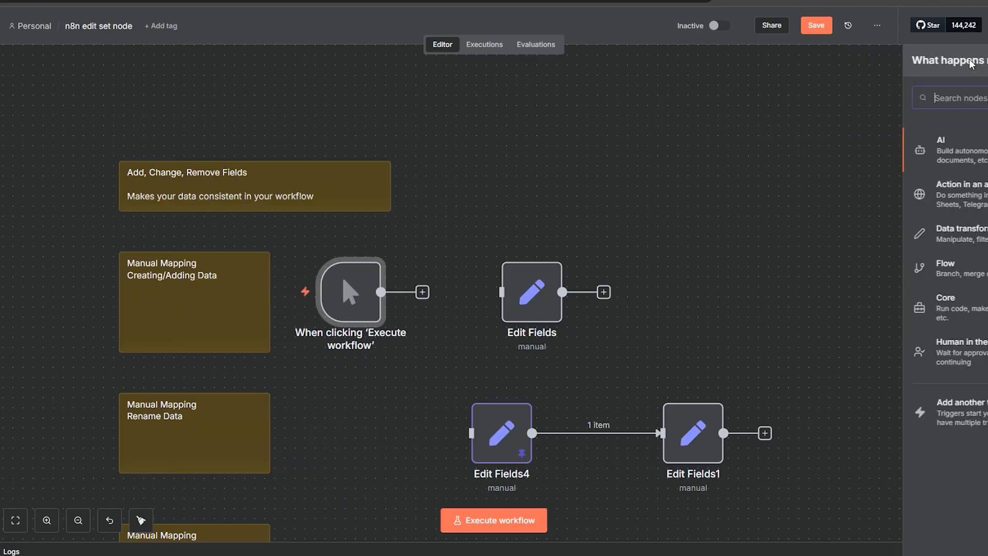
{"action": "type", "text": "edit"}
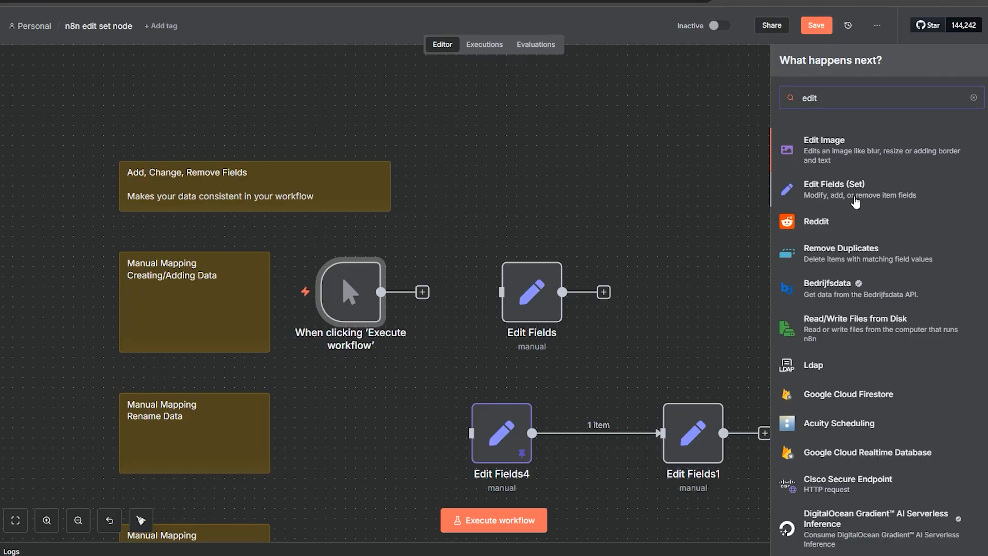
{"action": "left_click", "coordinate": [566, 148]}
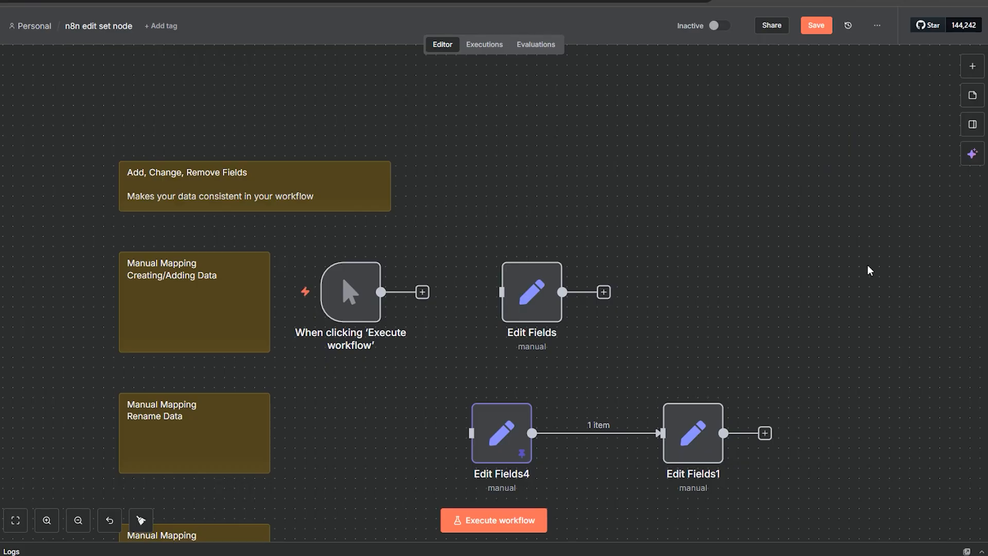
Step: Scroll through the whole workflow canvas to survey the example Edit Fields node groups
{"action": "scroll", "coordinate": [892, 378], "scroll_direction": "down", "scroll_amount": 12}
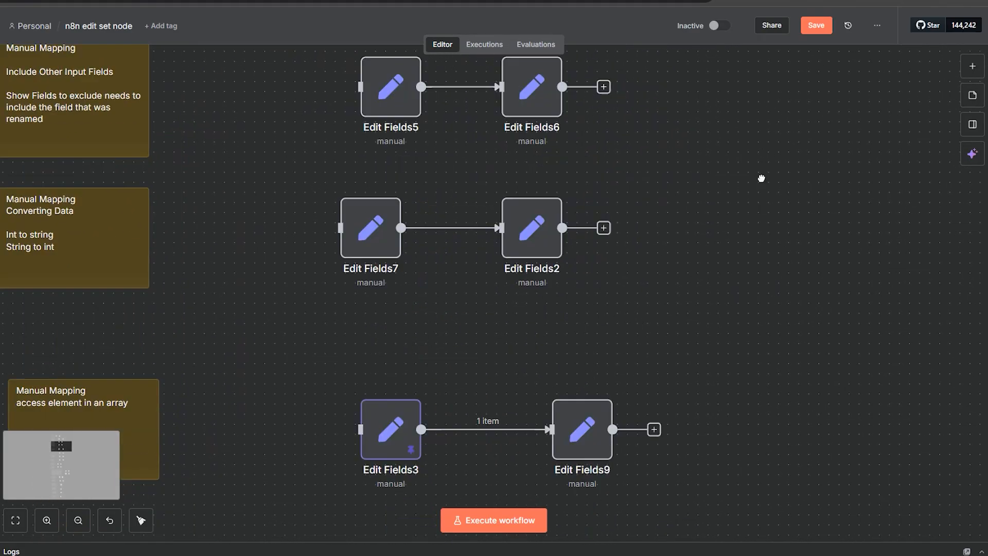
{"action": "scroll", "coordinate": [742, 338], "scroll_direction": "down", "scroll_amount": 15}
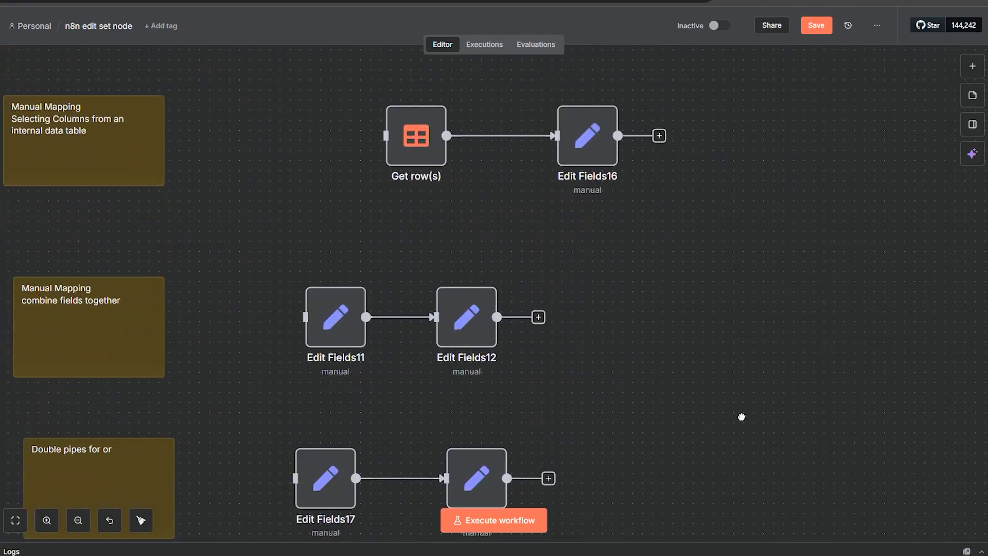
{"action": "scroll", "coordinate": [547, 374], "scroll_direction": "down", "scroll_amount": 15}
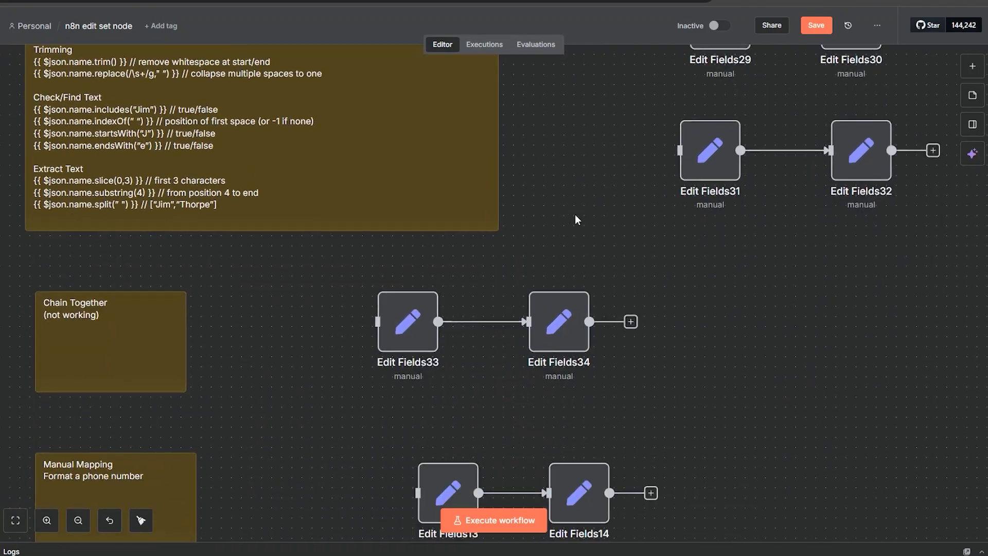
{"action": "scroll", "coordinate": [488, 383], "scroll_direction": "down", "scroll_amount": 15}
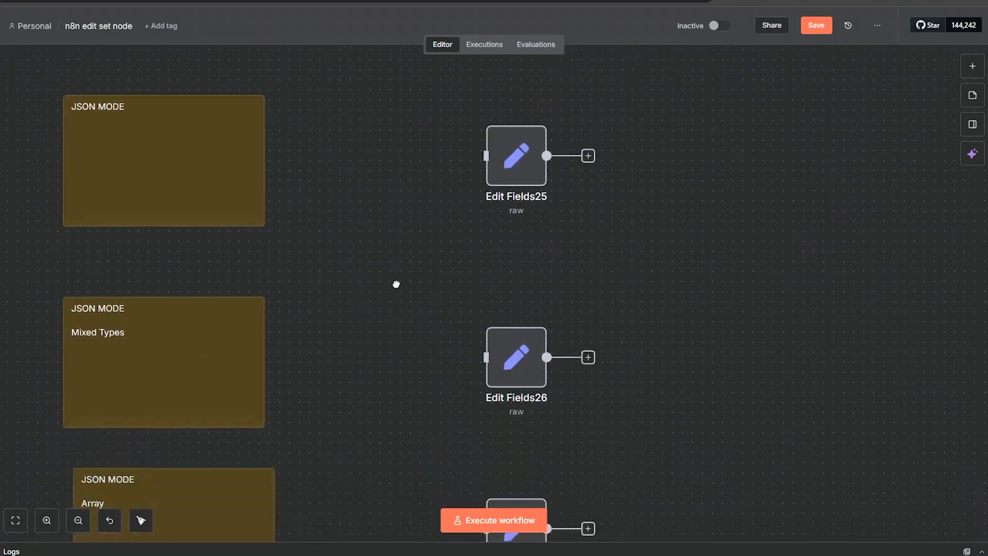
{"action": "scroll", "coordinate": [399, 378], "scroll_direction": "down", "scroll_amount": 12}
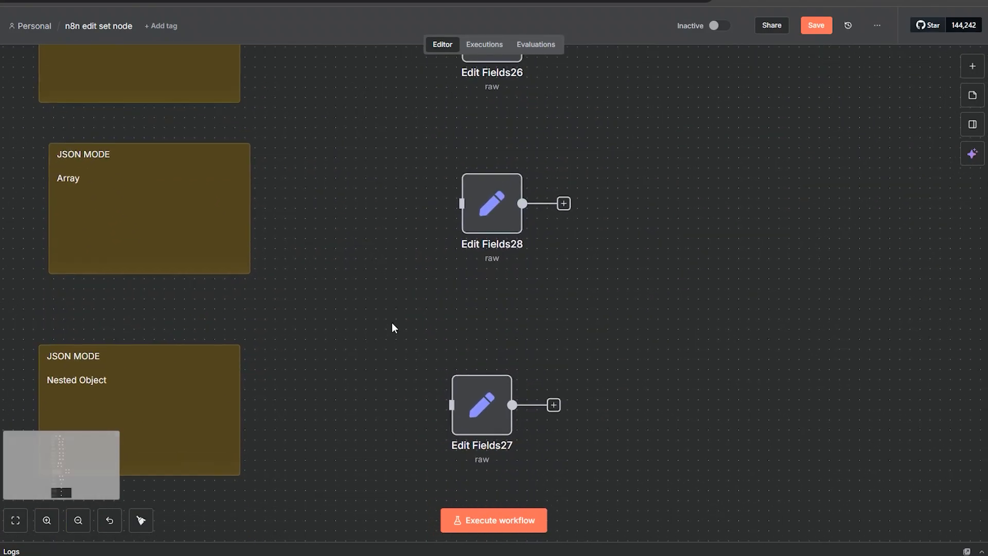
{"action": "scroll", "coordinate": [389, 266], "scroll_direction": "up", "scroll_amount": 12}
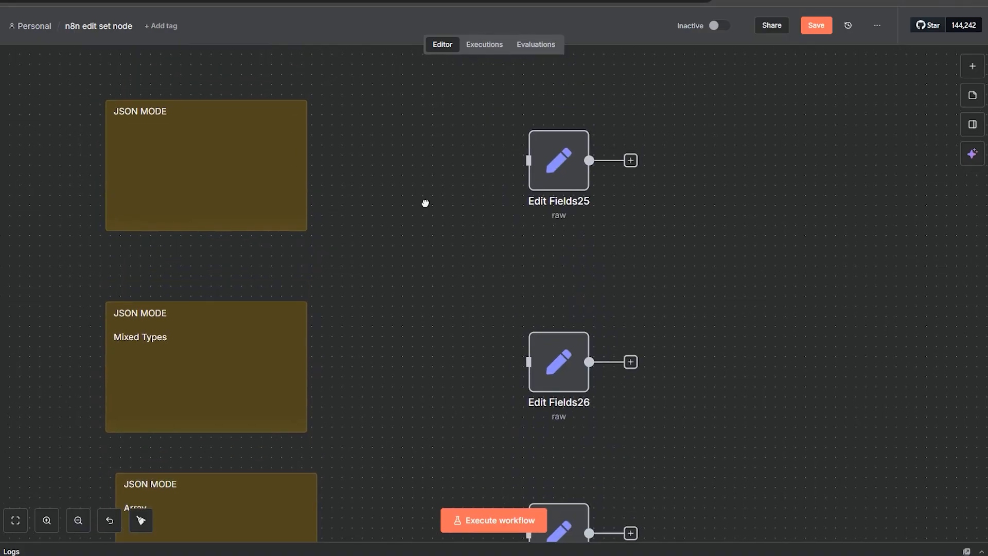
{"action": "scroll", "coordinate": [450, 309], "scroll_direction": "up", "scroll_amount": 10}
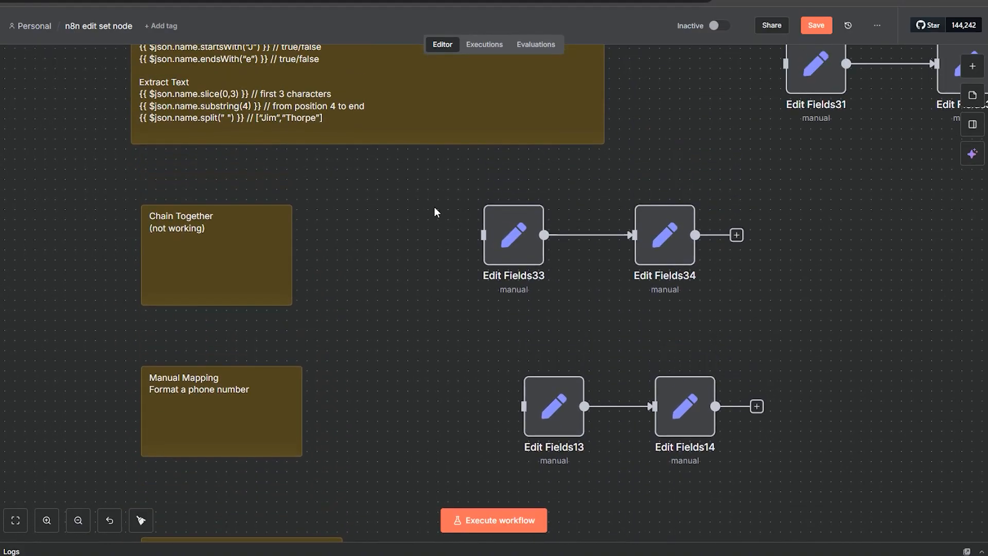
{"action": "scroll", "coordinate": [683, 187], "scroll_direction": "up", "scroll_amount": 10}
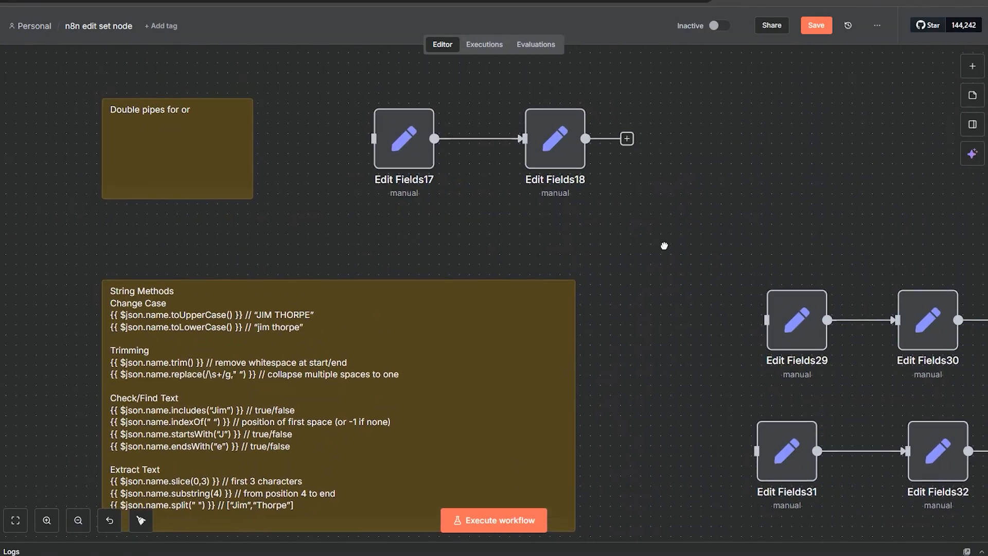
{"action": "scroll", "coordinate": [412, 189], "scroll_direction": "up", "scroll_amount": 10}
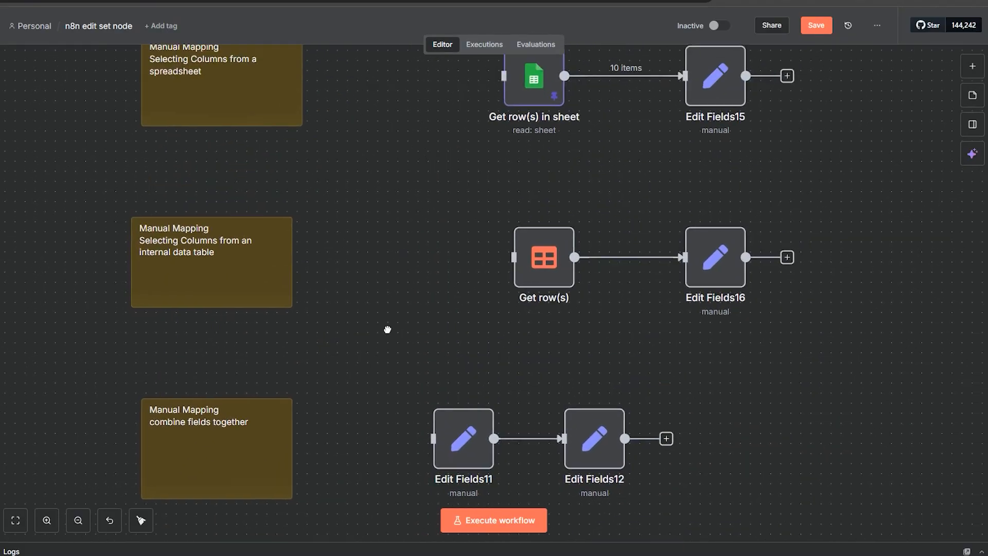
{"action": "scroll", "coordinate": [399, 188], "scroll_direction": "up", "scroll_amount": 10}
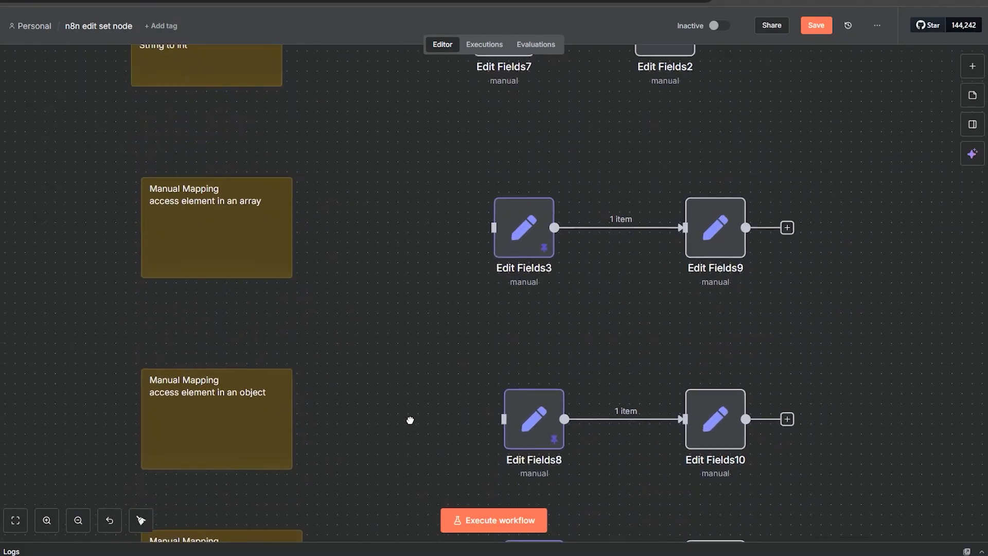
{"action": "scroll", "coordinate": [409, 201], "scroll_direction": "up", "scroll_amount": 10}
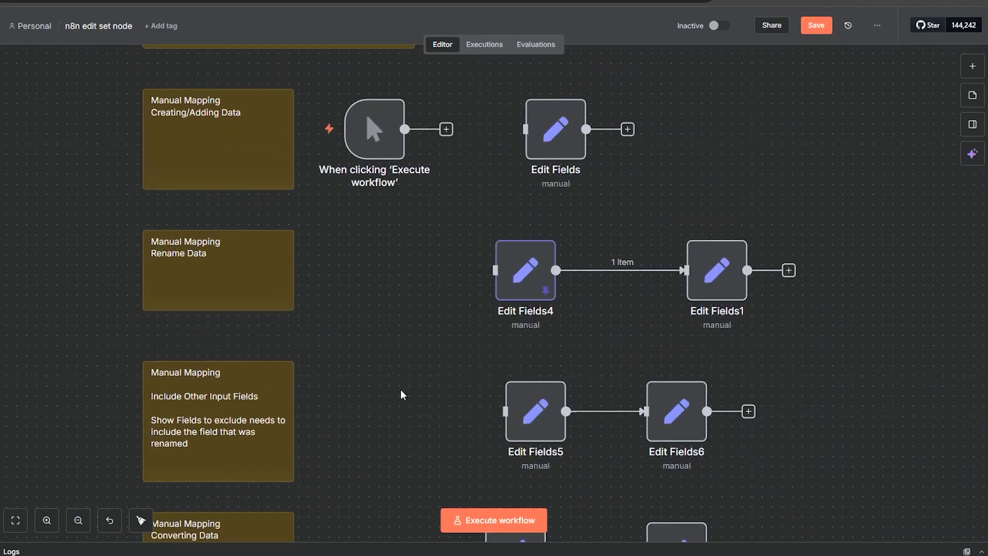
Step: Connect the manual trigger's output to the first Edit Fields node
{"action": "left_click", "coordinate": [46, 521]}
{"action": "left_click_drag", "start_coordinate": [358, 301], "coordinate": [520, 346]}
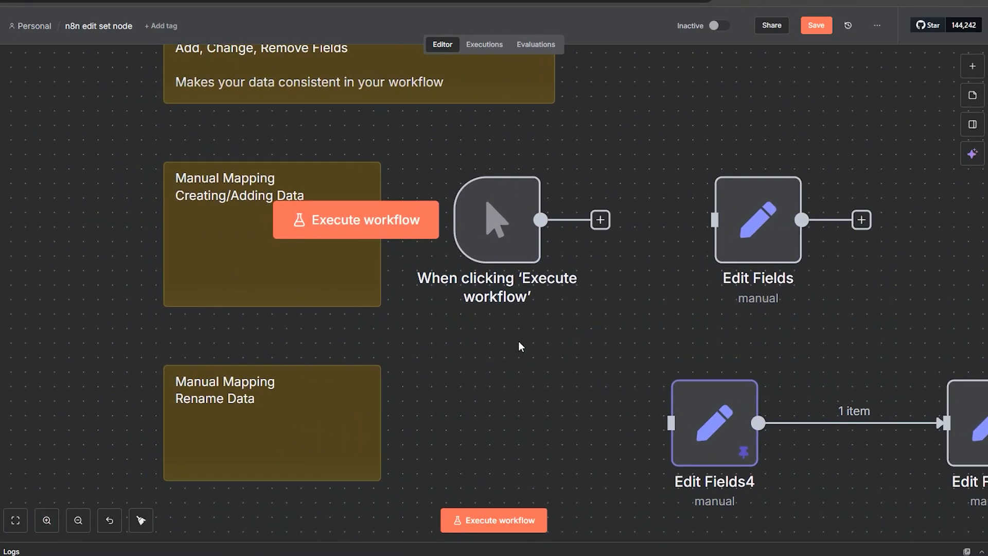
{"action": "left_click_drag", "start_coordinate": [590, 341], "coordinate": [301, 335]}
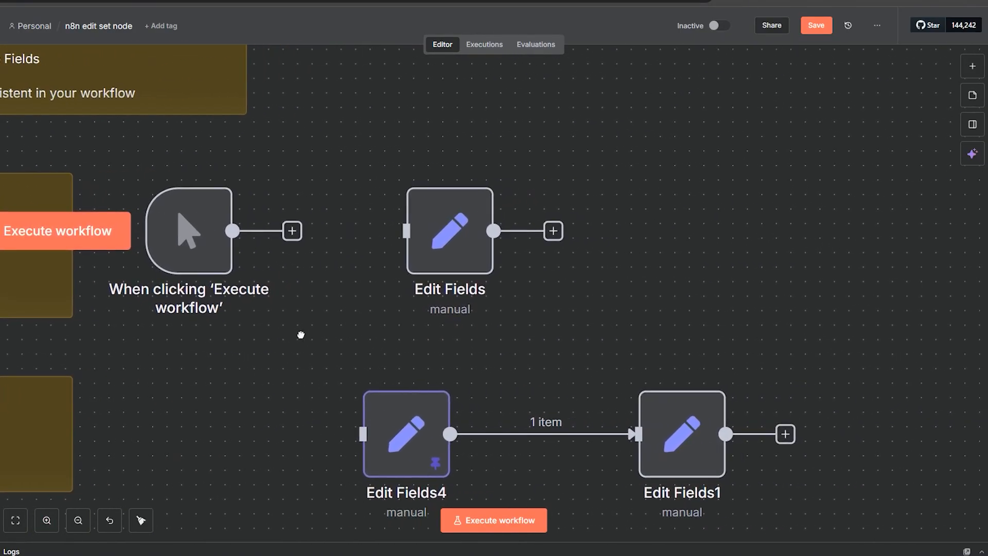
{"action": "left_click_drag", "start_coordinate": [292, 231], "coordinate": [392, 227]}
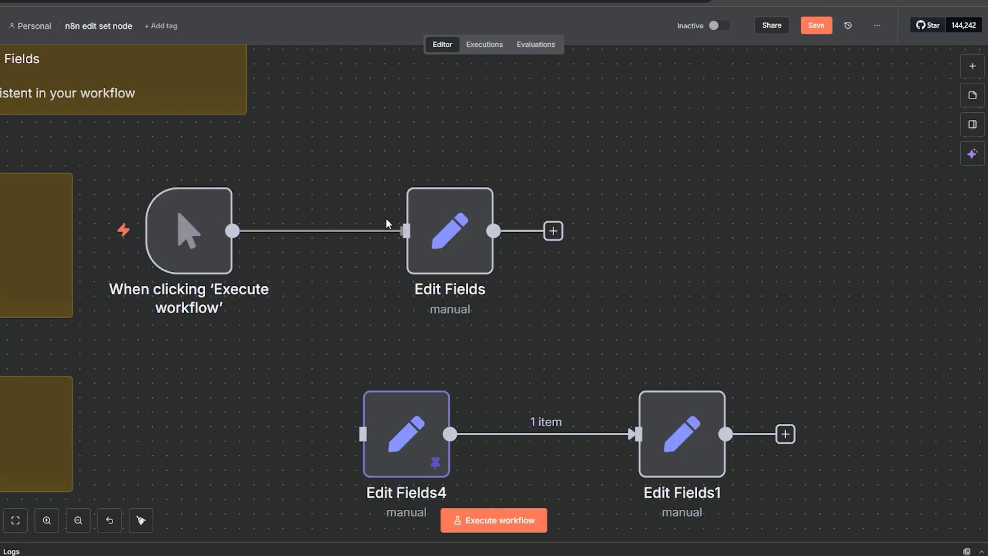
Step: Open the Edit Fields node and then the manual trigger node to inspect their settings
{"action": "double_click", "coordinate": [457, 252]}
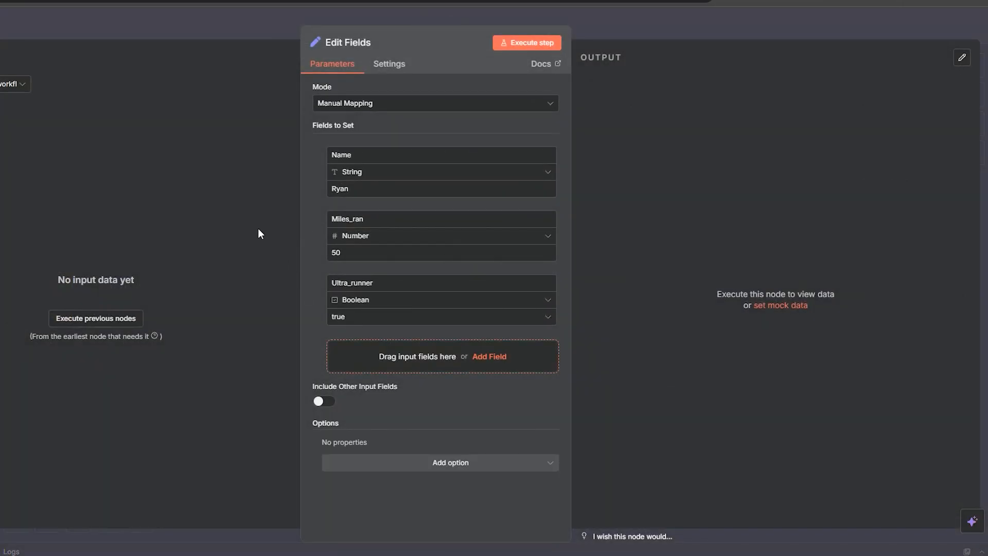
{"action": "left_click", "coordinate": [251, 28]}
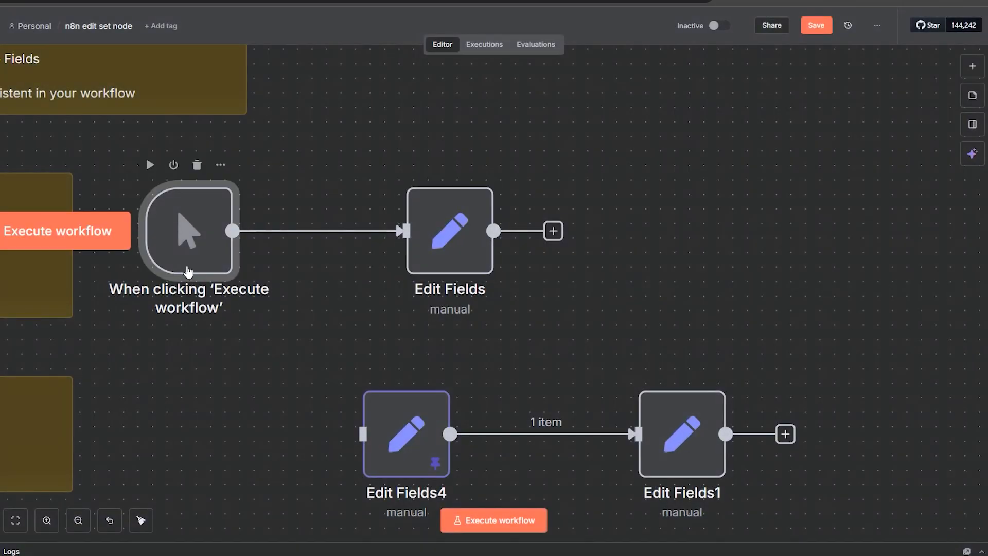
{"action": "double_click", "coordinate": [207, 246]}
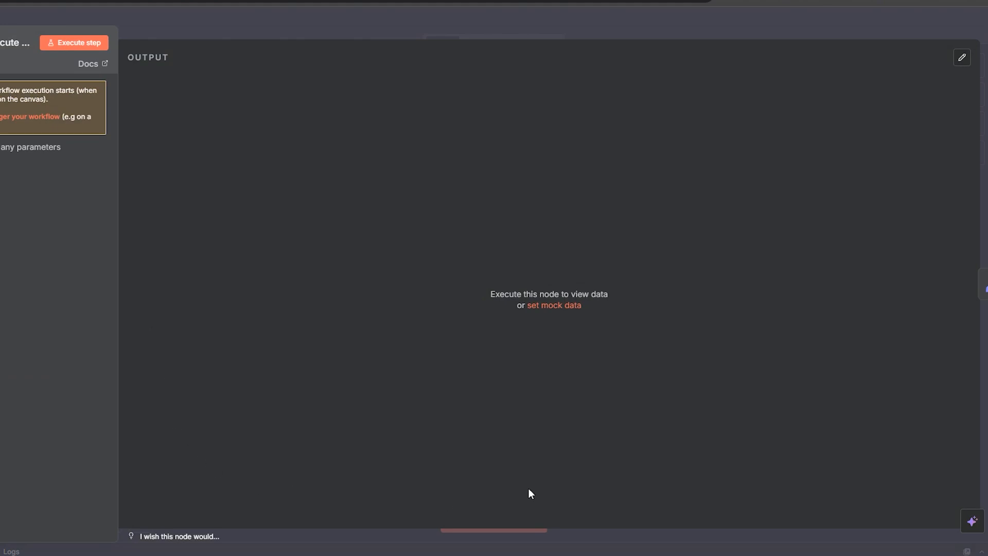
{"action": "left_click", "coordinate": [288, 19]}
Step: Review the Edit Fields node's Name, Miles_ran and Ultra_runner fields and the available field type options
{"action": "left_click", "coordinate": [455, 261]}
{"action": "double_click", "coordinate": [456, 261]}
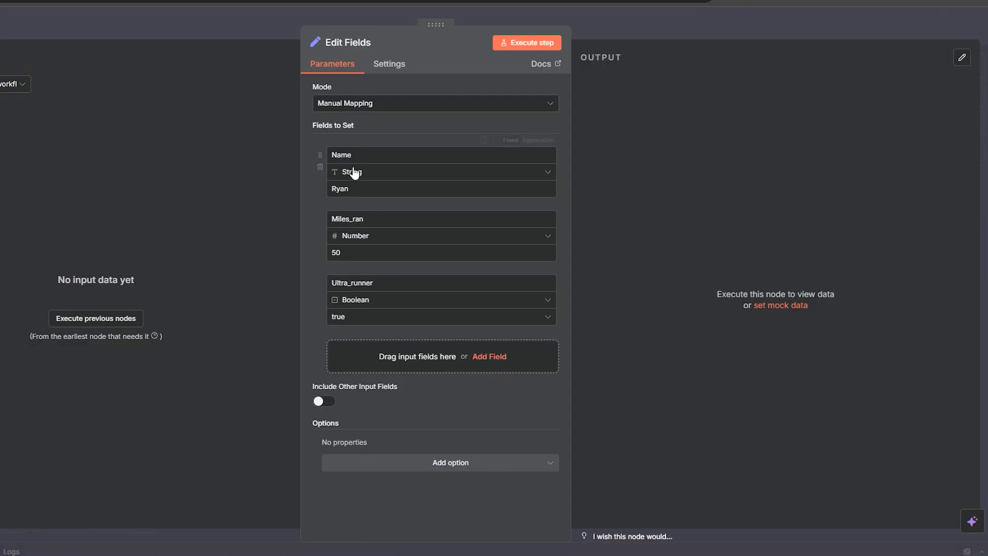
{"action": "double_click", "coordinate": [338, 155]}
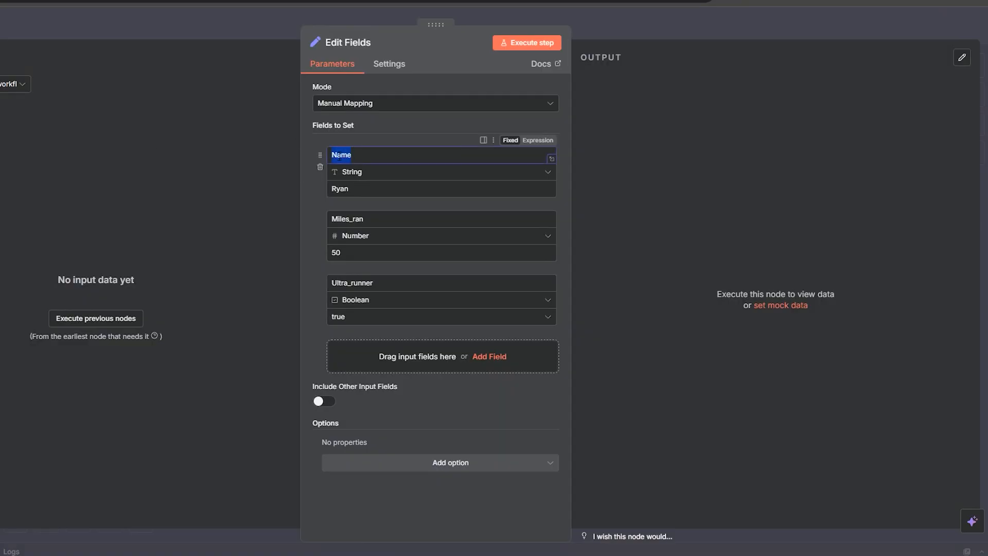
{"action": "left_click", "coordinate": [366, 175]}
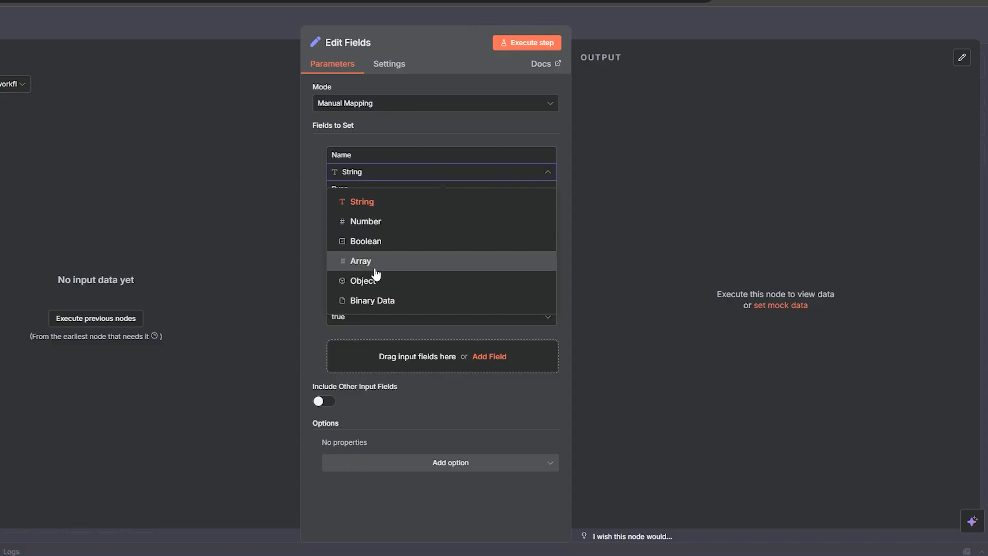
{"action": "left_click", "coordinate": [312, 224]}
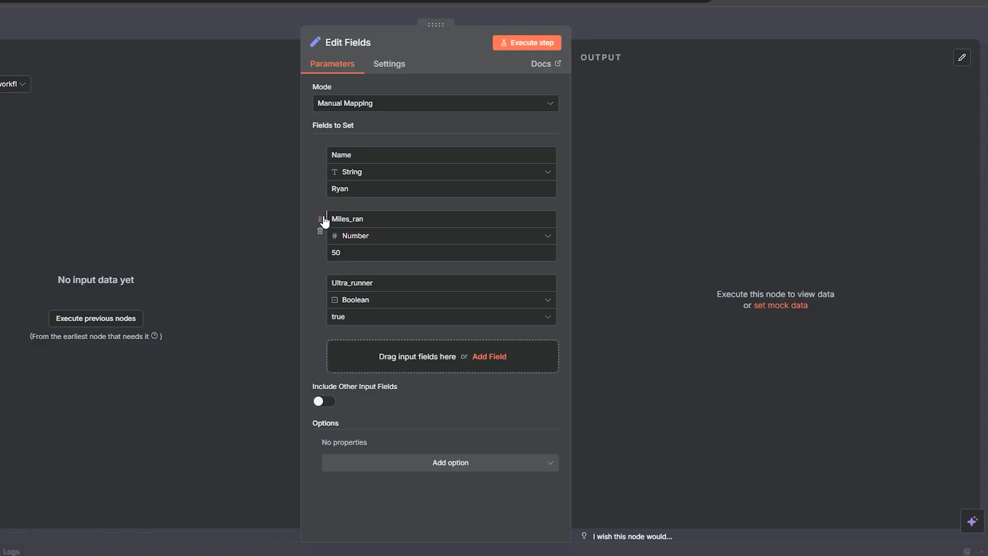
{"action": "mouse_move", "coordinate": [321, 219]}
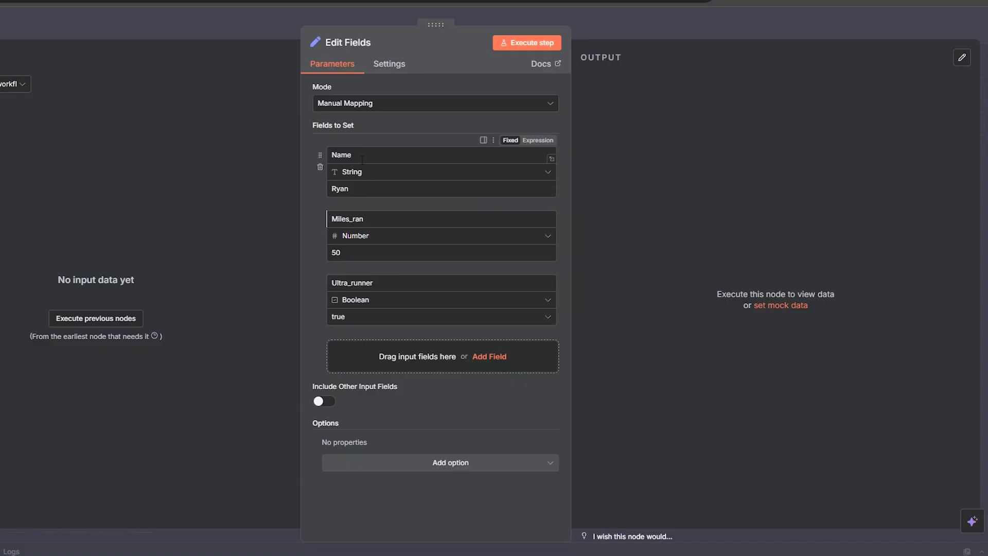
{"action": "double_click", "coordinate": [360, 218]}
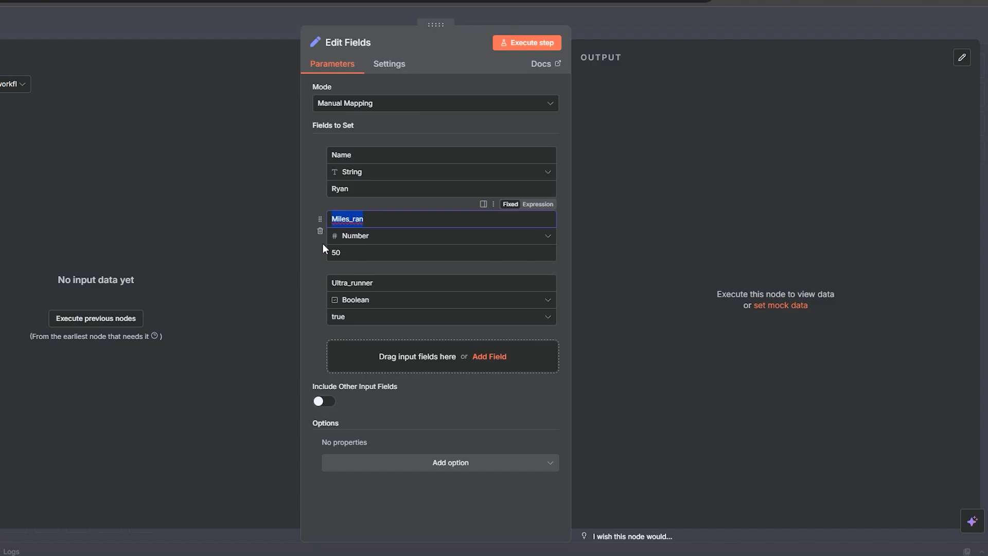
{"action": "left_click_drag", "start_coordinate": [402, 287], "coordinate": [310, 282]}
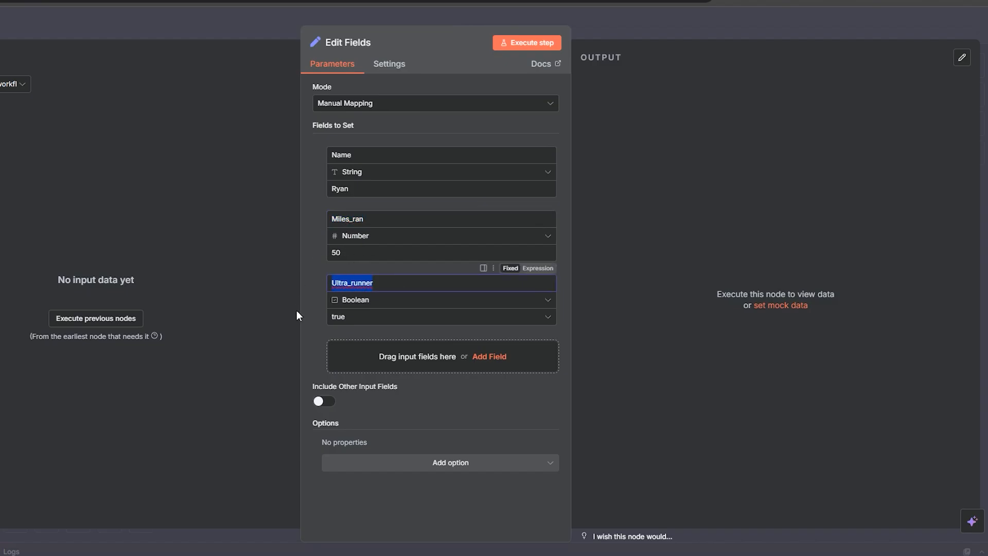
{"action": "left_click", "coordinate": [310, 311]}
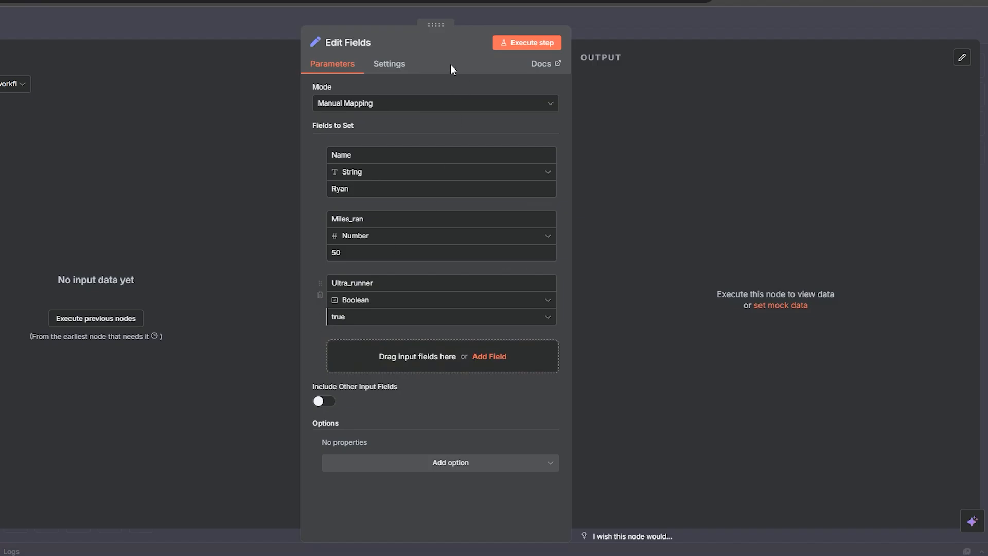
Step: Execute the Edit Fields step and highlight the resulting JSON output
{"action": "left_click", "coordinate": [504, 44]}
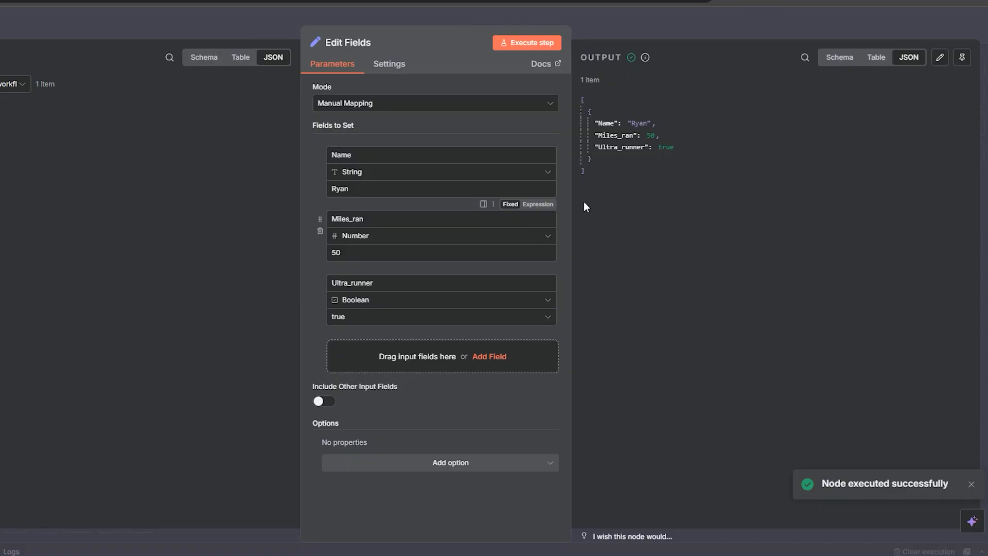
{"action": "left_click_drag", "start_coordinate": [609, 174], "coordinate": [584, 103]}
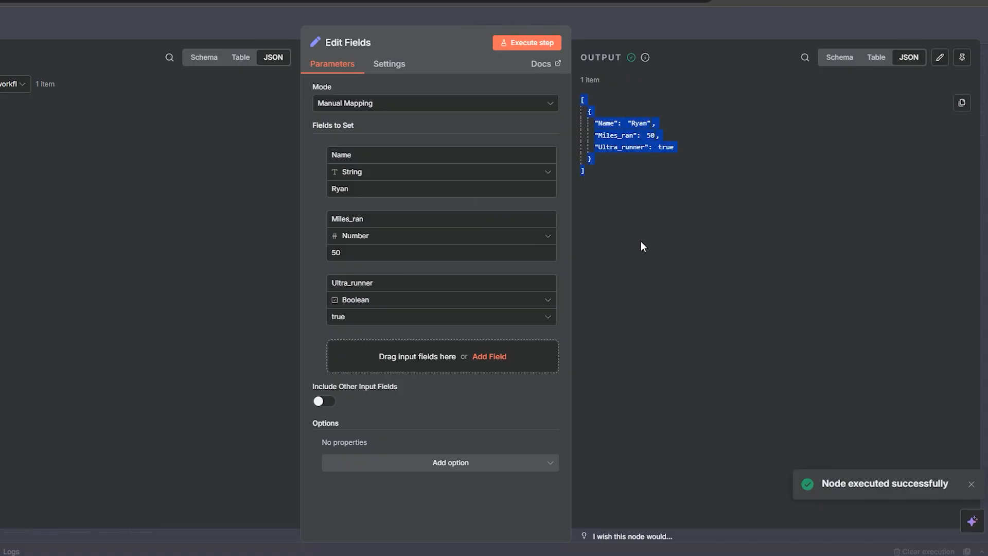
Step: Highlight the Name, Miles_ran and Ultra_runner lines in the Edit Fields JSON output
{"action": "left_click", "coordinate": [668, 141]}
{"action": "left_click_drag", "start_coordinate": [663, 124], "coordinate": [583, 128]}
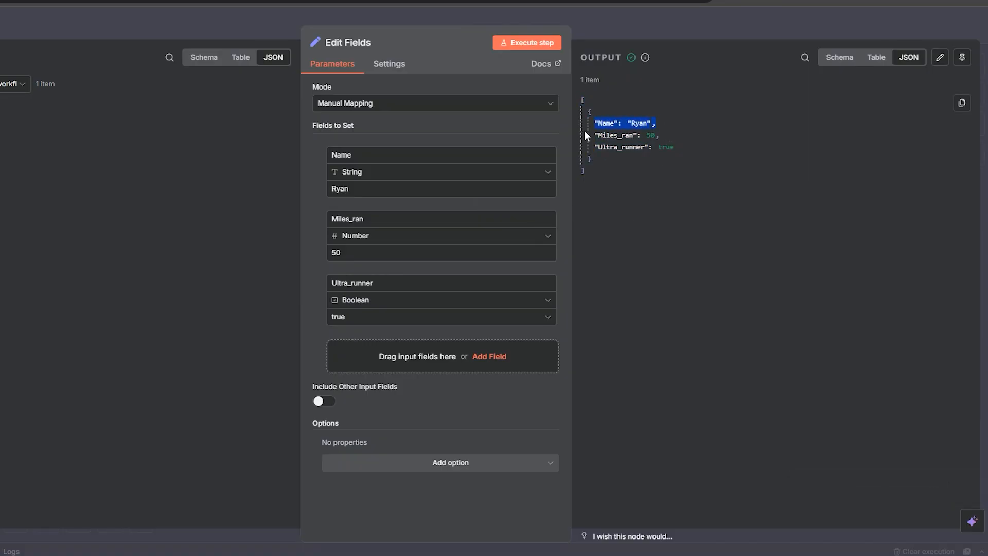
{"action": "left_click_drag", "start_coordinate": [676, 138], "coordinate": [604, 139]}
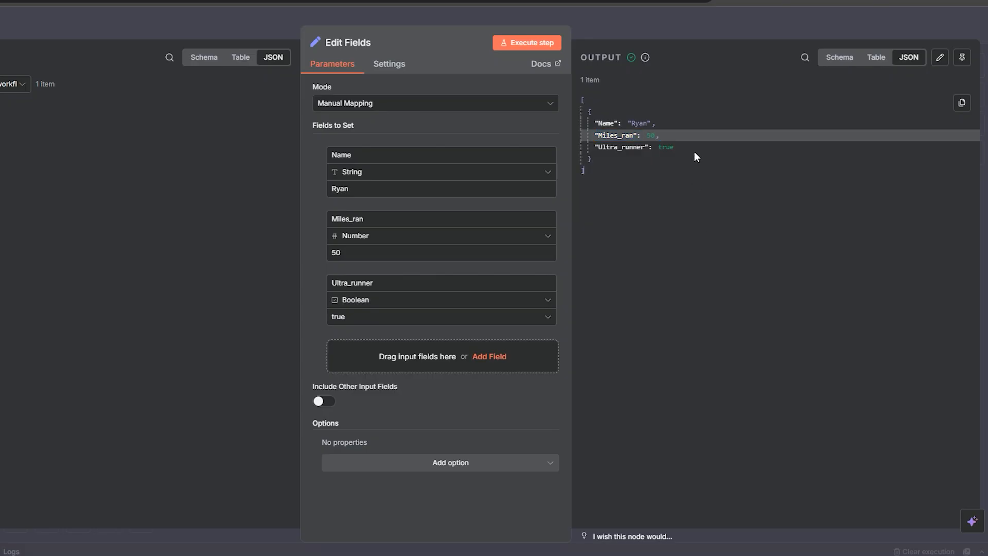
{"action": "left_click_drag", "start_coordinate": [675, 148], "coordinate": [587, 151]}
{"action": "left_click", "coordinate": [621, 233]}
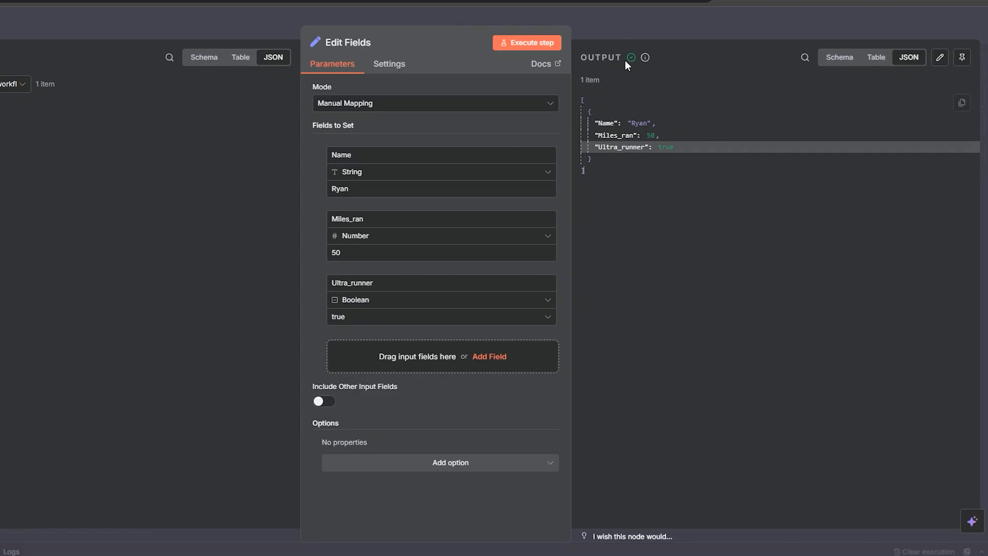
Step: Close the node panel and remove the connection between the manual trigger and the first Edit Fields node
{"action": "left_click", "coordinate": [690, 24]}
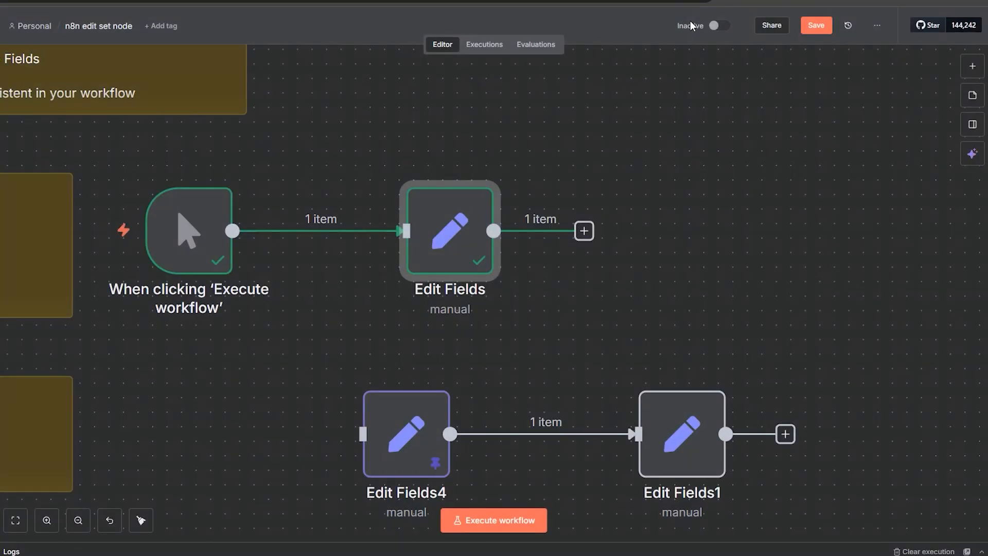
{"action": "left_click", "coordinate": [335, 231]}
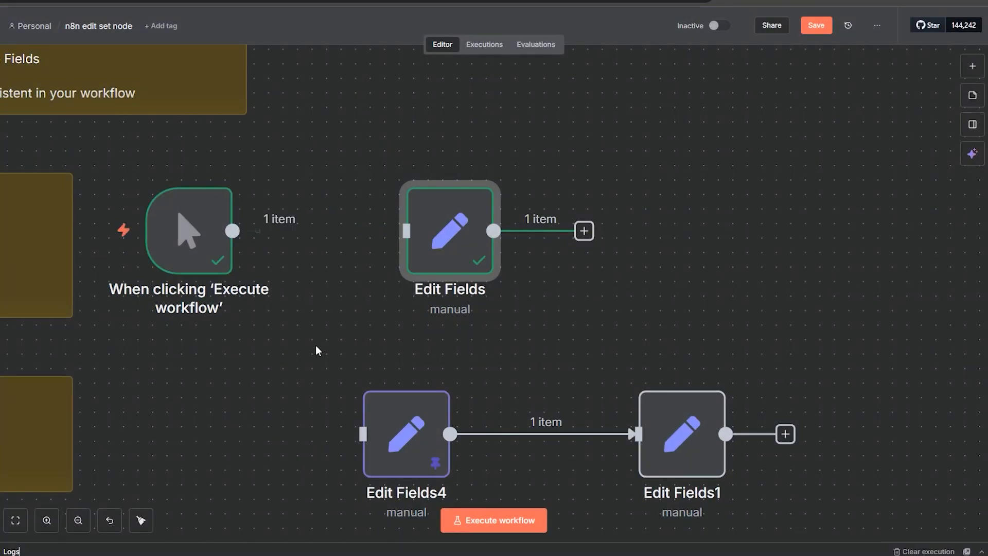
Step: Move the manual trigger to the Rename Data row and connect its output to Edit Fields4
{"action": "left_click_drag", "start_coordinate": [303, 386], "coordinate": [597, 203]}
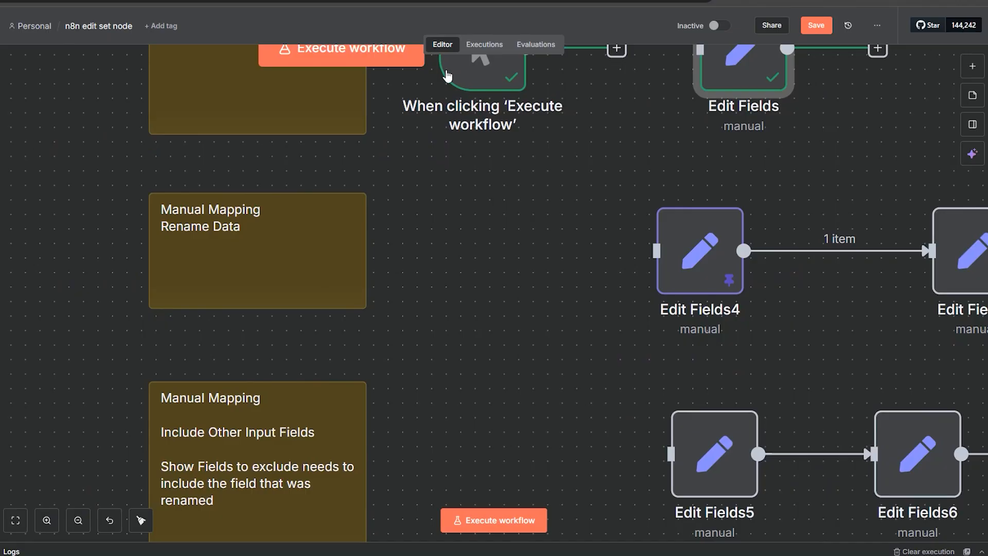
{"action": "left_click_drag", "start_coordinate": [453, 78], "coordinate": [446, 251]}
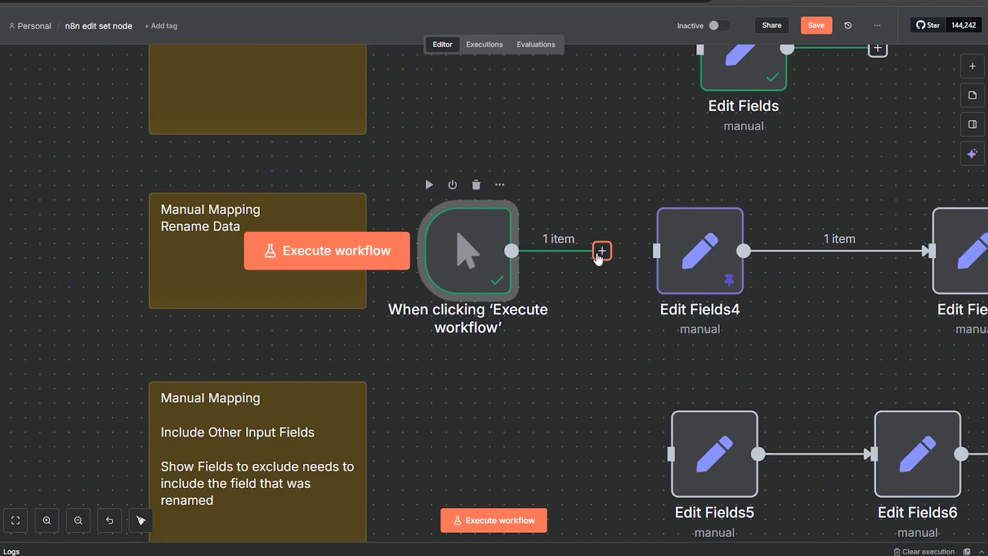
{"action": "left_click_drag", "start_coordinate": [601, 250], "coordinate": [638, 250]}
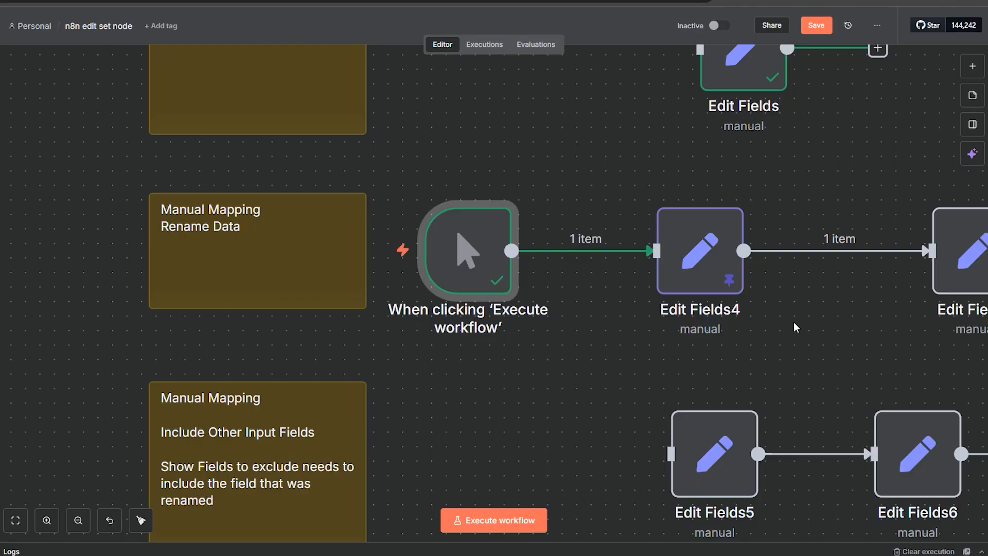
Step: Open Edit Fields4 and the first Edit Fields node to compare their pinned data and field settings
{"action": "left_click_drag", "start_coordinate": [827, 328], "coordinate": [736, 301]}
{"action": "mouse_move", "coordinate": [602, 246]}
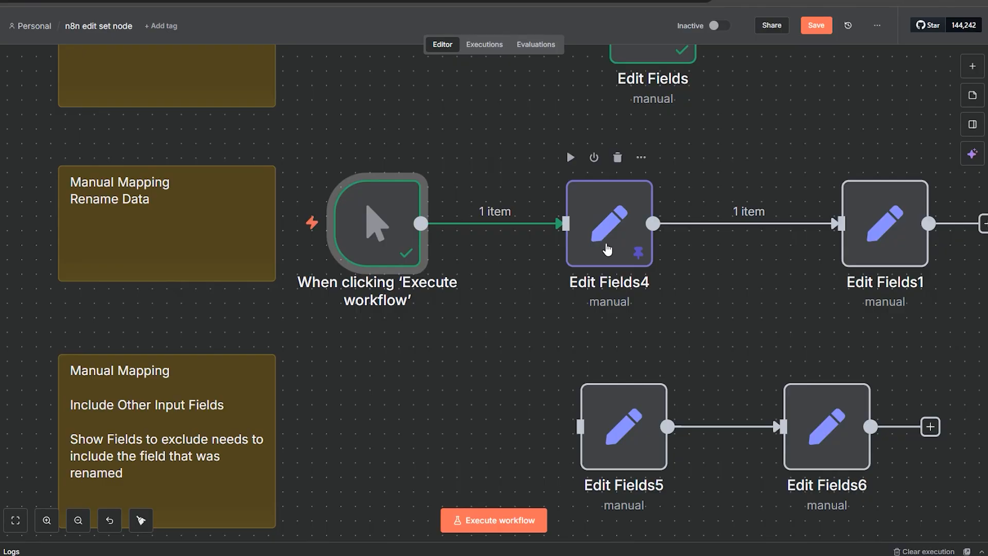
{"action": "left_click", "coordinate": [608, 250]}
{"action": "double_click", "coordinate": [606, 243]}
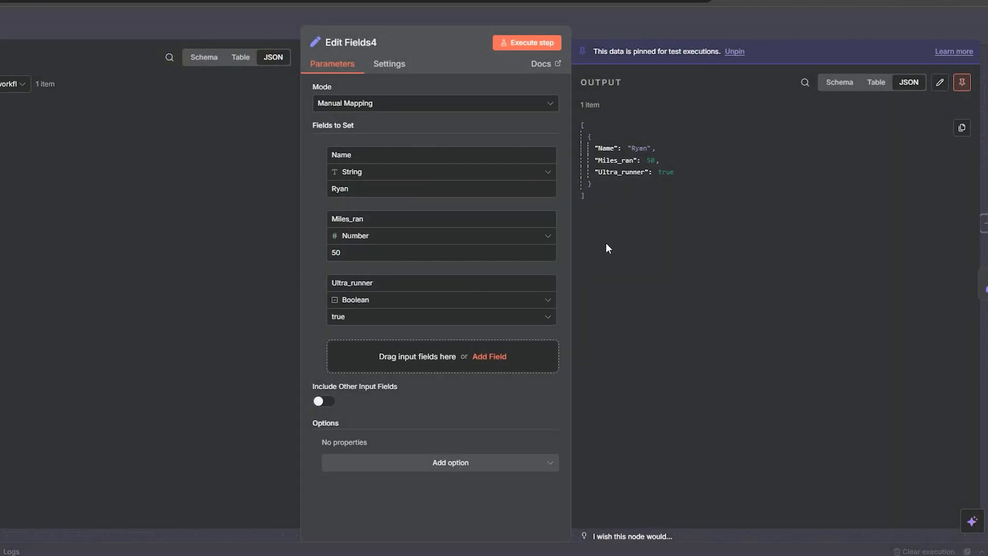
{"action": "left_click", "coordinate": [629, 26]}
{"action": "left_click_drag", "start_coordinate": [733, 118], "coordinate": [580, 254]}
{"action": "left_click", "coordinate": [507, 221]}
{"action": "double_click", "coordinate": [507, 221]}
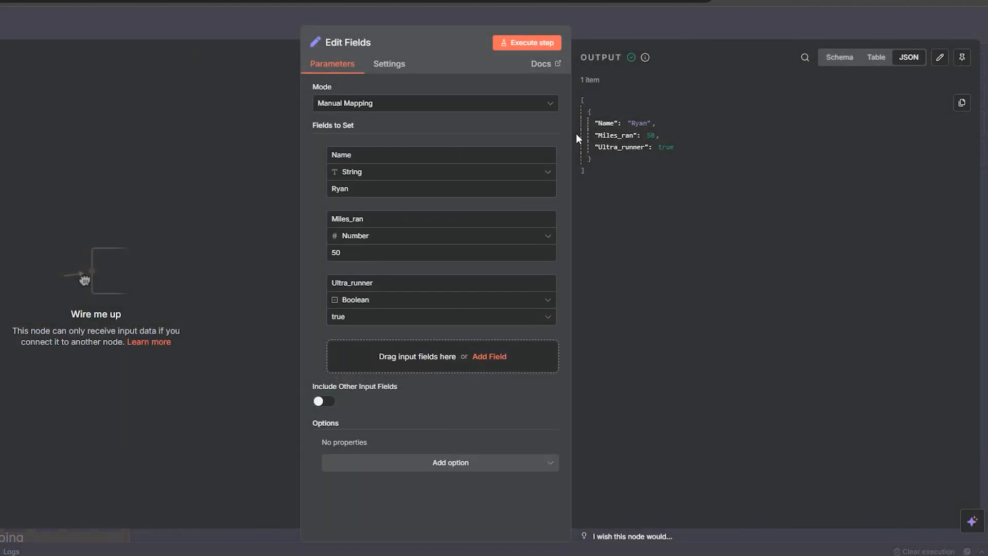
{"action": "left_click", "coordinate": [651, 35]}
{"action": "double_click", "coordinate": [474, 409]}
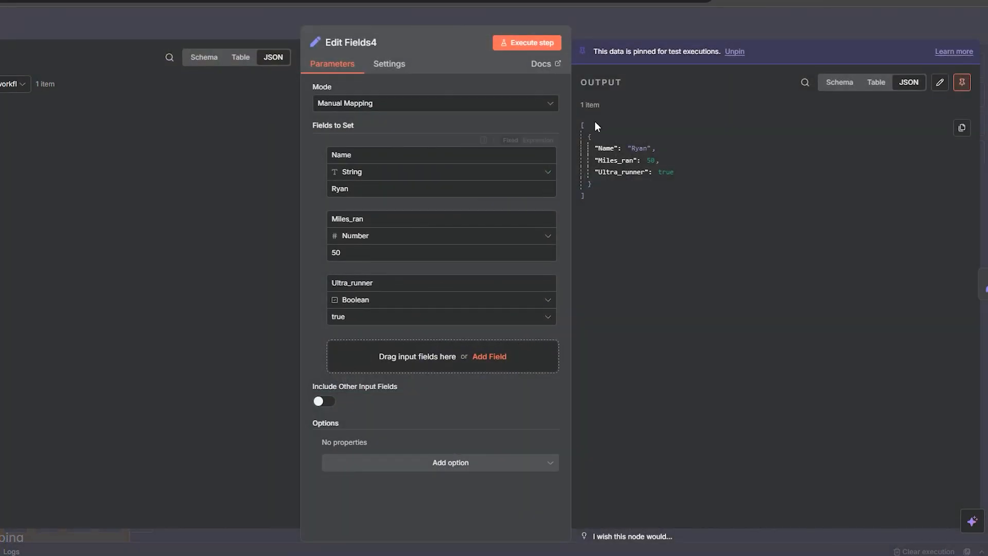
{"action": "left_click", "coordinate": [624, 28]}
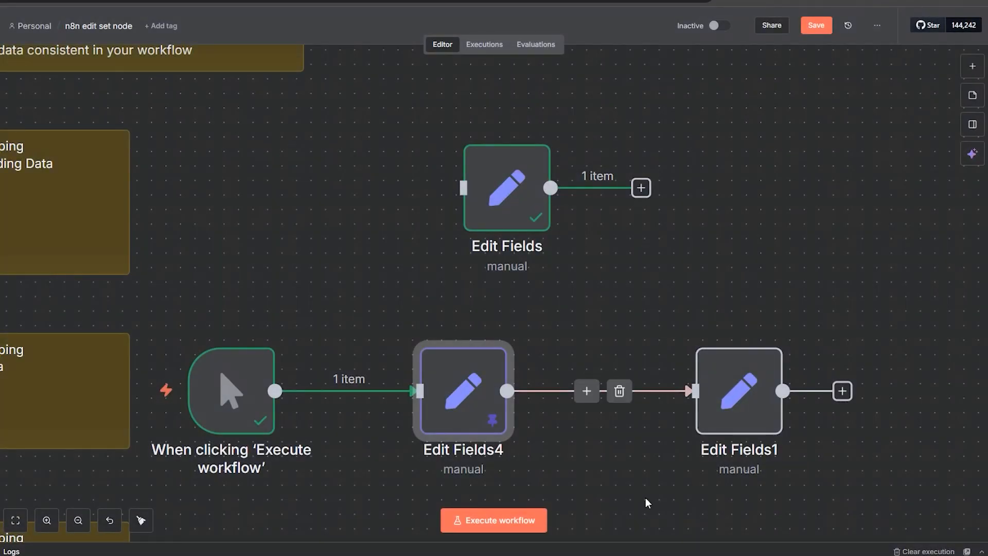
Step: Open Edit Fields1 and review its runner field name and the {{ $json.Ultra_runner }} expression value
{"action": "scroll", "coordinate": [627, 470], "scroll_direction": "down", "scroll_amount": 5}
{"action": "double_click", "coordinate": [694, 277]}
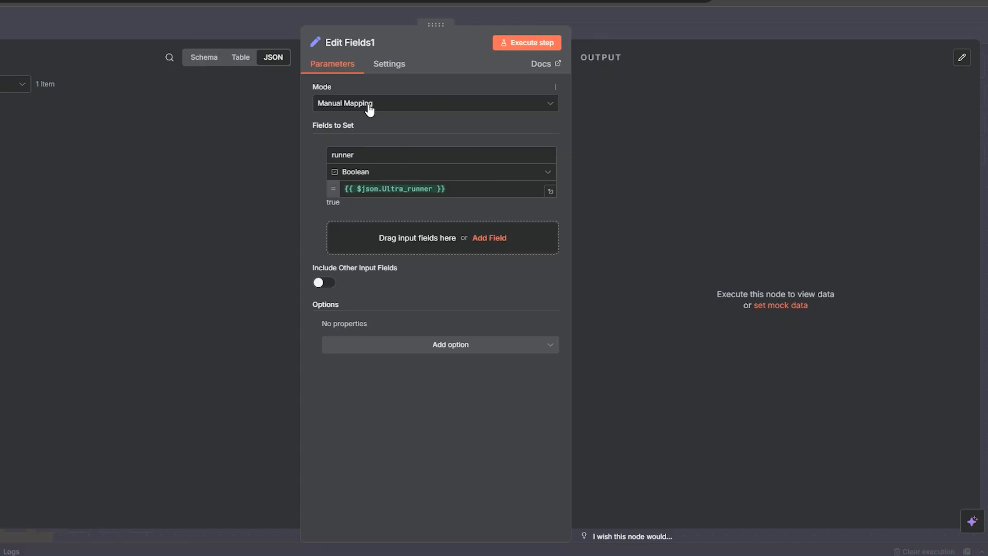
{"action": "double_click", "coordinate": [365, 155]}
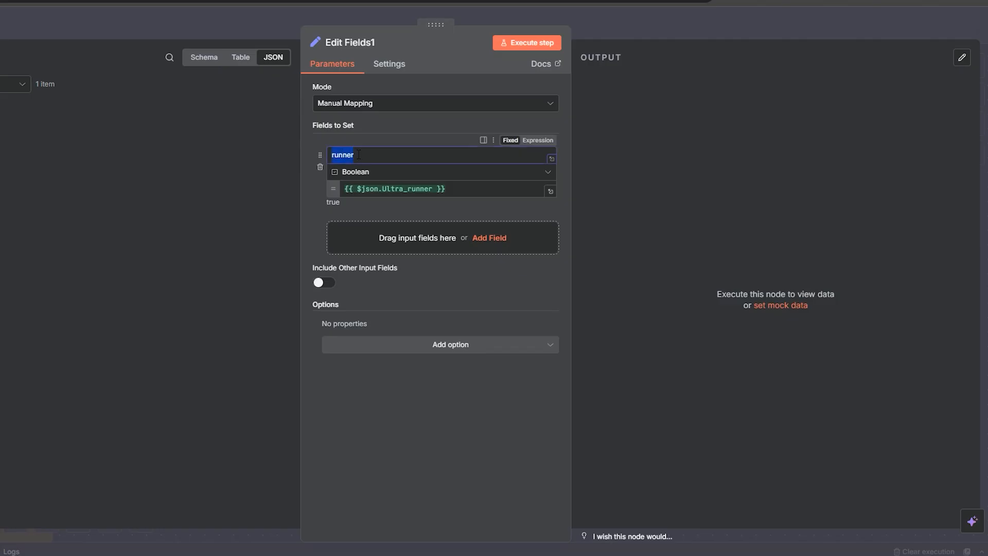
{"action": "left_click", "coordinate": [365, 154]}
{"action": "left_click_drag", "start_coordinate": [346, 153], "coordinate": [332, 153]}
{"action": "left_click_drag", "start_coordinate": [2, 164], "coordinate": [202, 175]}
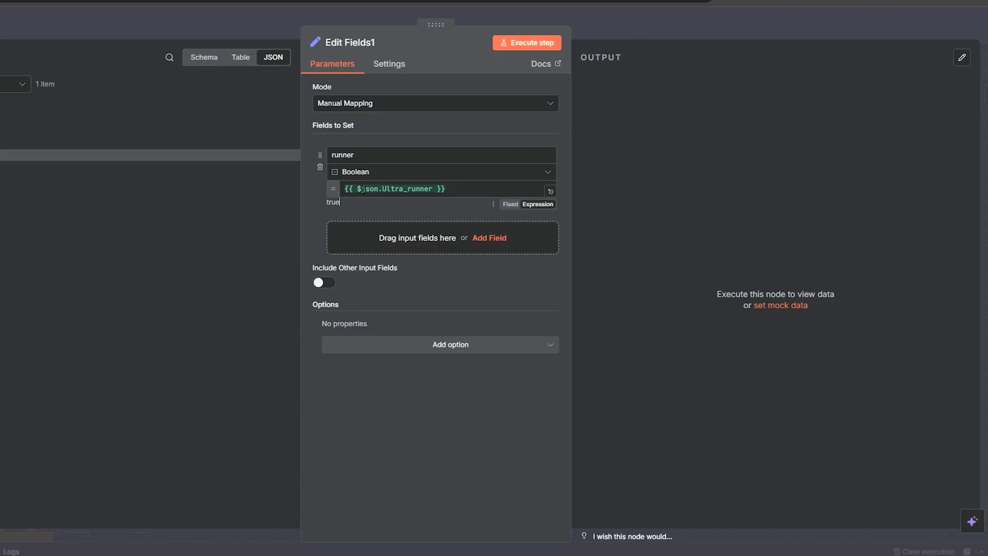
{"action": "left_click", "coordinate": [342, 192]}
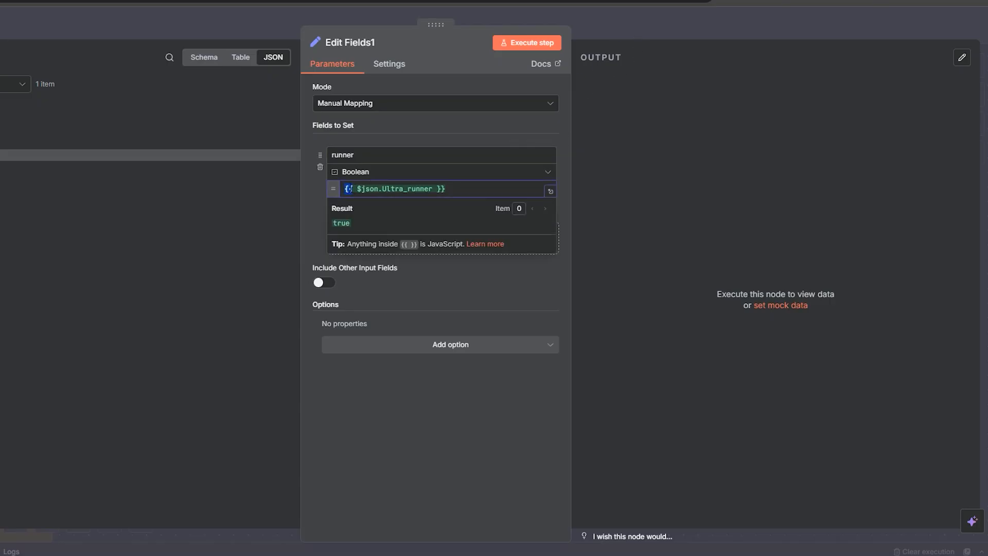
{"action": "left_click_drag", "start_coordinate": [474, 189], "coordinate": [337, 187]}
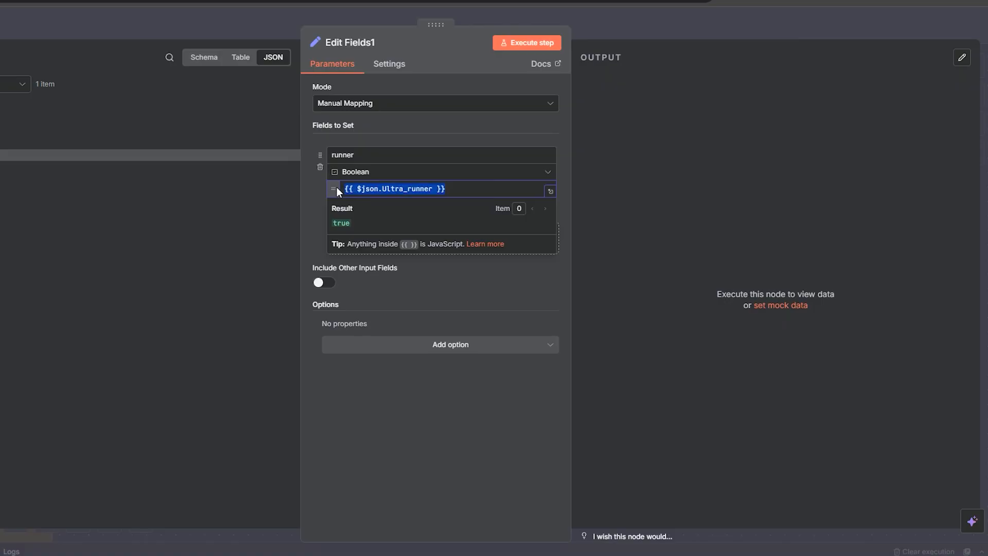
{"action": "left_click", "coordinate": [309, 212]}
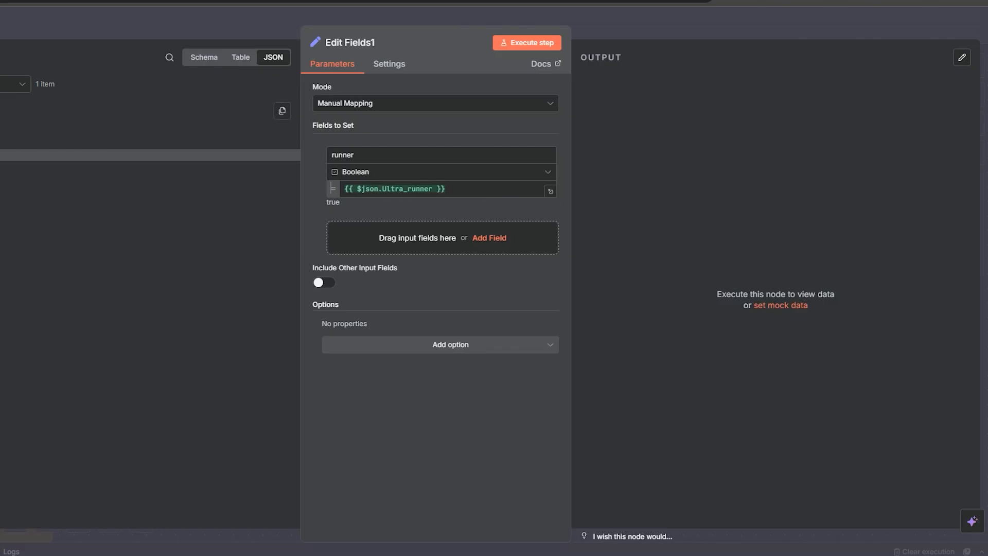
{"action": "key", "text": "Escape"}
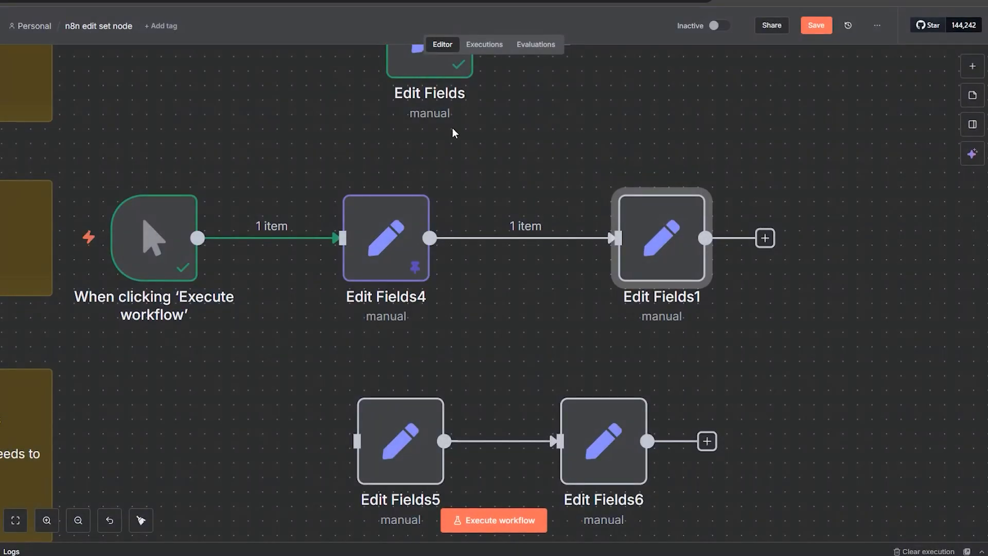
Step: Execute the Edit Fields1 step after comparing it with Edit Fields4, and highlight the runner output JSON
{"action": "double_click", "coordinate": [362, 222]}
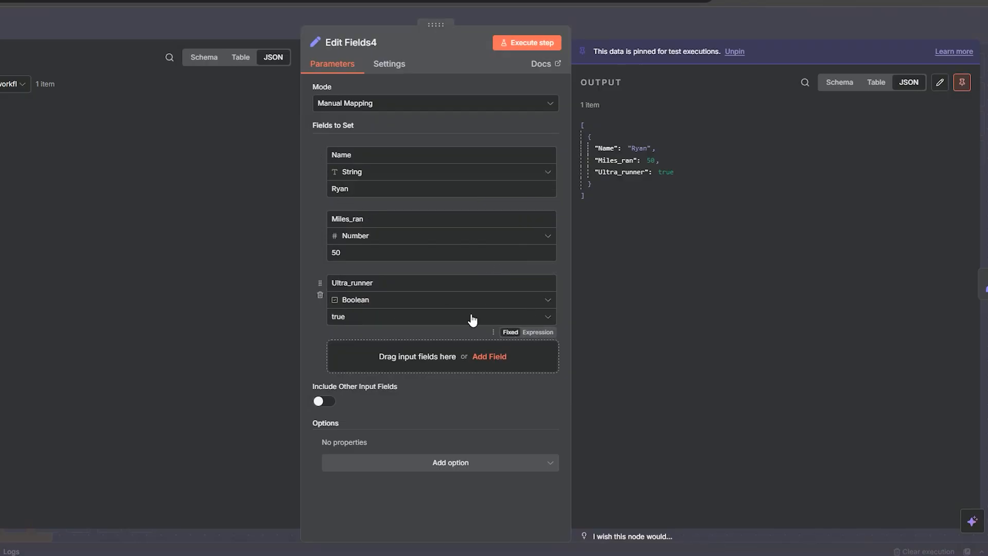
{"action": "left_click", "coordinate": [612, 32]}
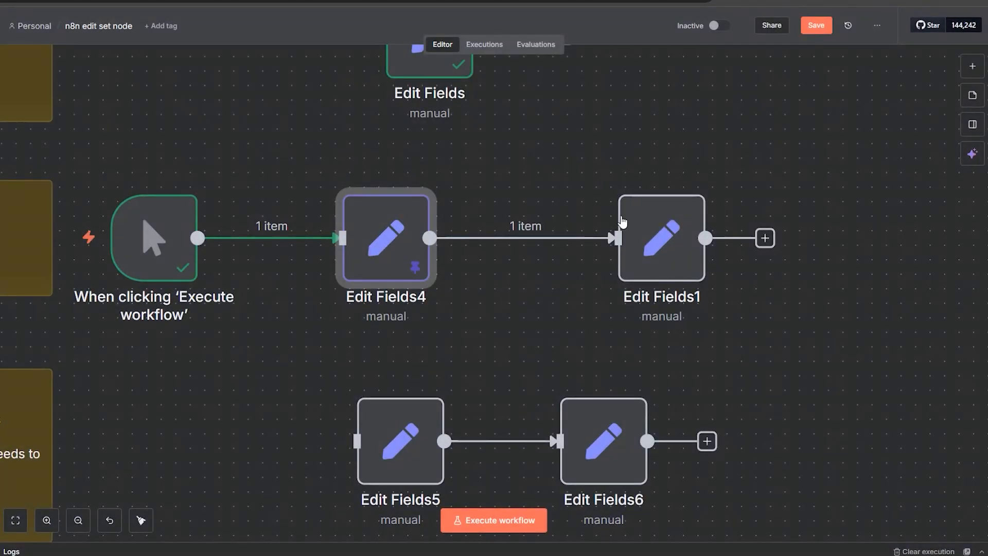
{"action": "double_click", "coordinate": [622, 221]}
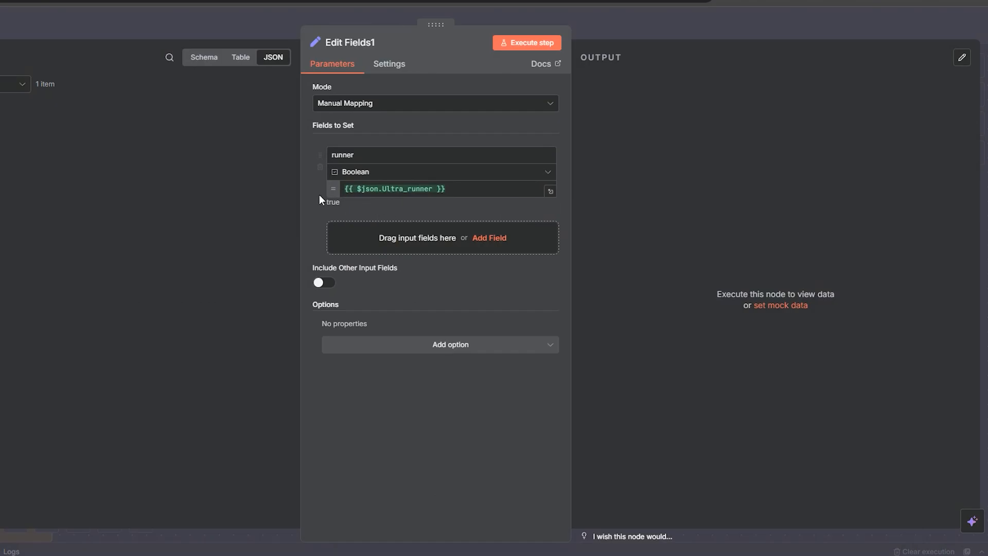
{"action": "left_click", "coordinate": [376, 189]}
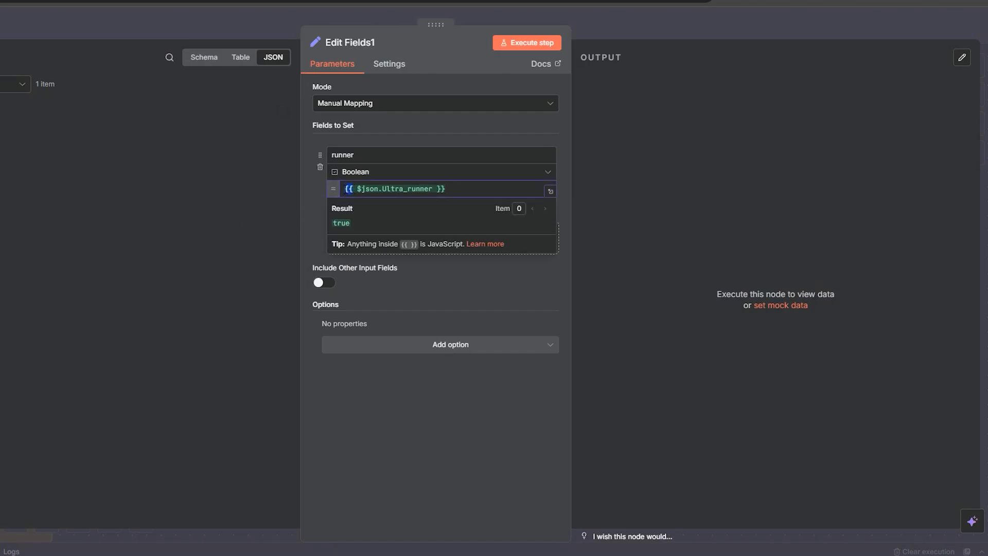
{"action": "left_click", "coordinate": [304, 220]}
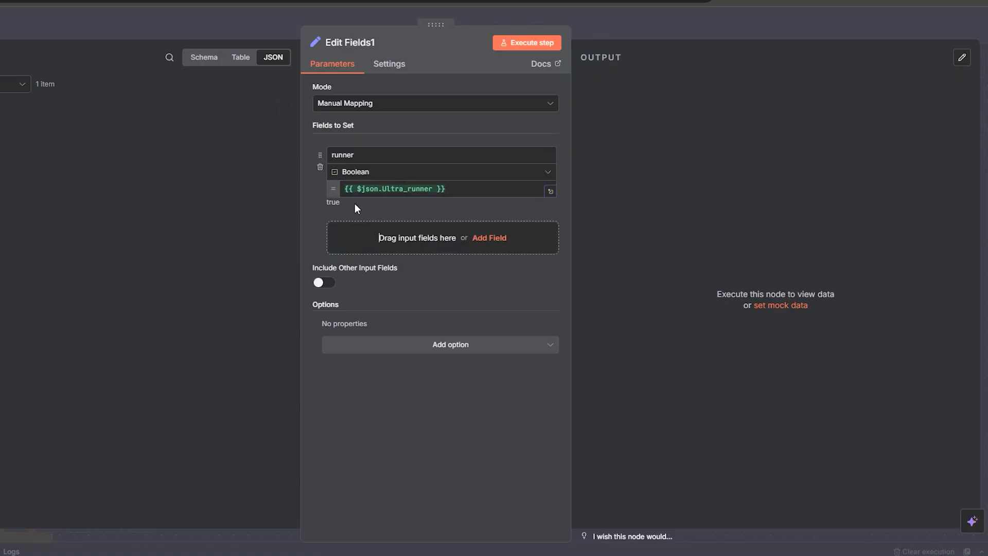
{"action": "left_click", "coordinate": [550, 47]}
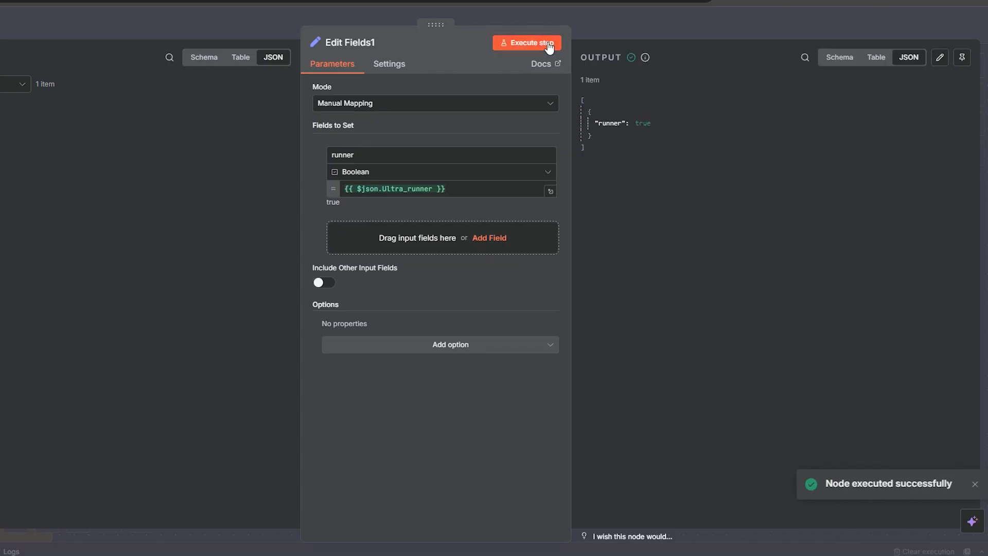
{"action": "left_click_drag", "start_coordinate": [606, 155], "coordinate": [582, 103]}
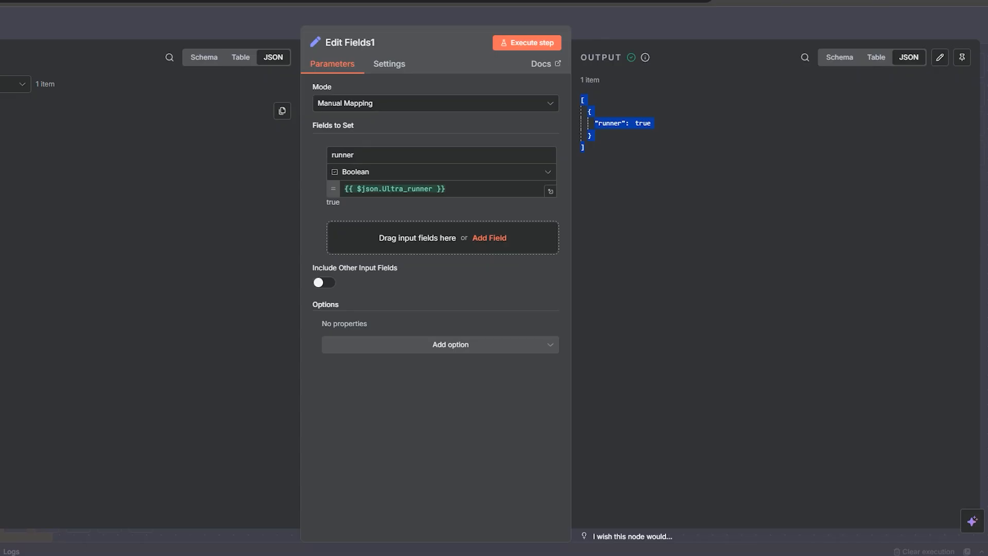
{"action": "left_click", "coordinate": [556, 15]}
Step: Delete the trigger-to-Edit Fields4 connection and move the manual trigger to the Include Other Input Fields row
{"action": "left_click_drag", "start_coordinate": [242, 371], "coordinate": [487, 227]}
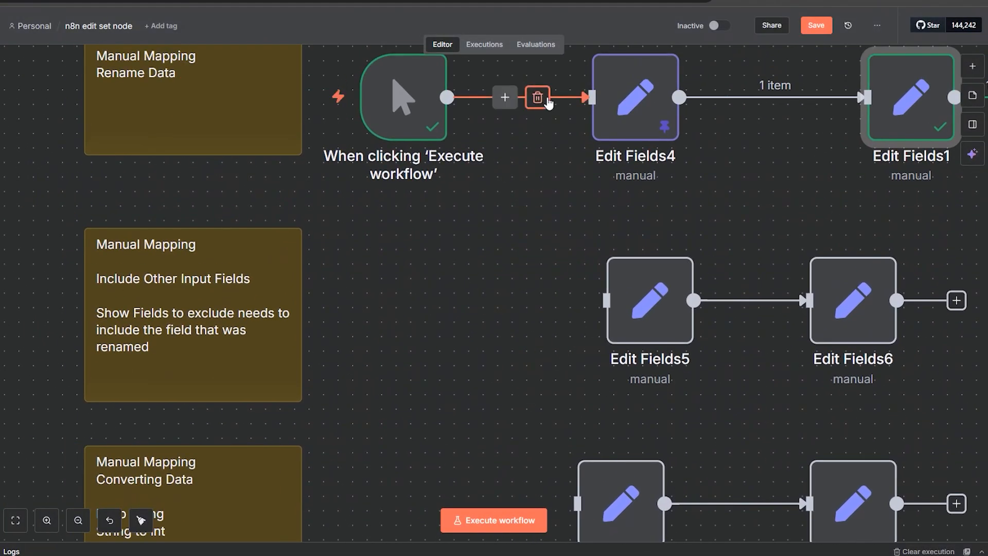
{"action": "left_click", "coordinate": [538, 97]}
{"action": "left_click_drag", "start_coordinate": [396, 119], "coordinate": [410, 321]}
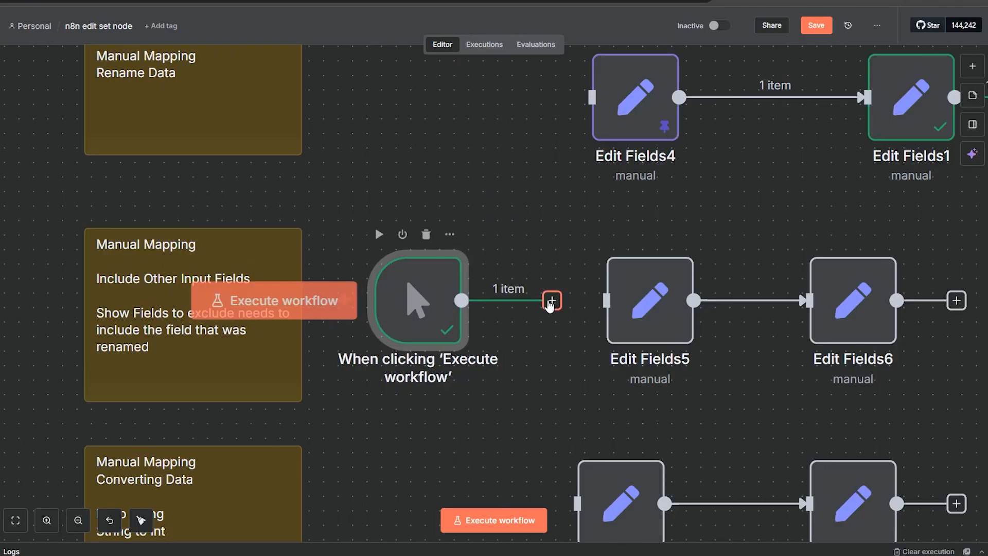
{"action": "double_click", "coordinate": [908, 103]}
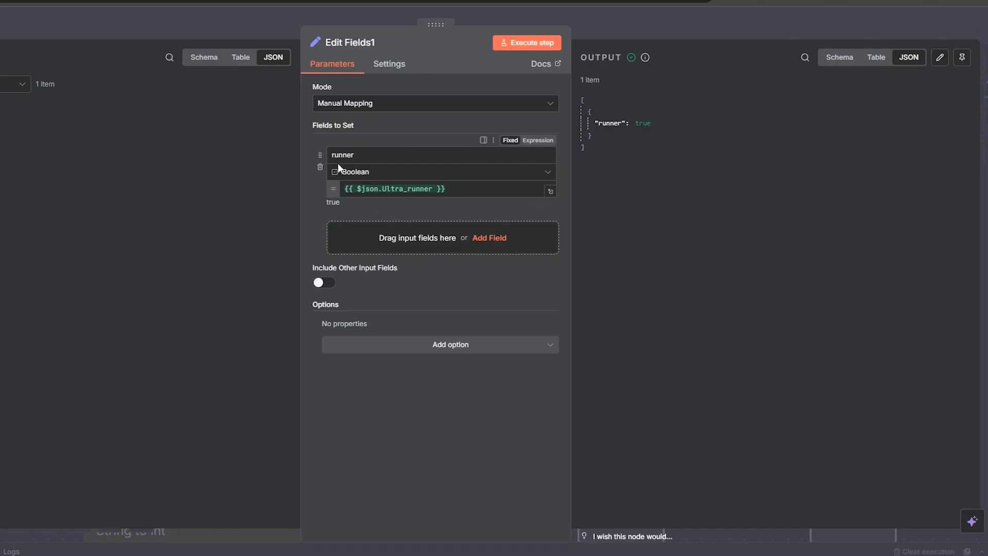
{"action": "left_click", "coordinate": [625, 30]}
Step: Connect the manual trigger's output to the Edit Fields5 node
{"action": "scroll", "coordinate": [564, 360], "scroll_direction": "right", "scroll_amount": 3}
{"action": "scroll", "coordinate": [563, 360], "scroll_direction": "down", "scroll_amount": 1}
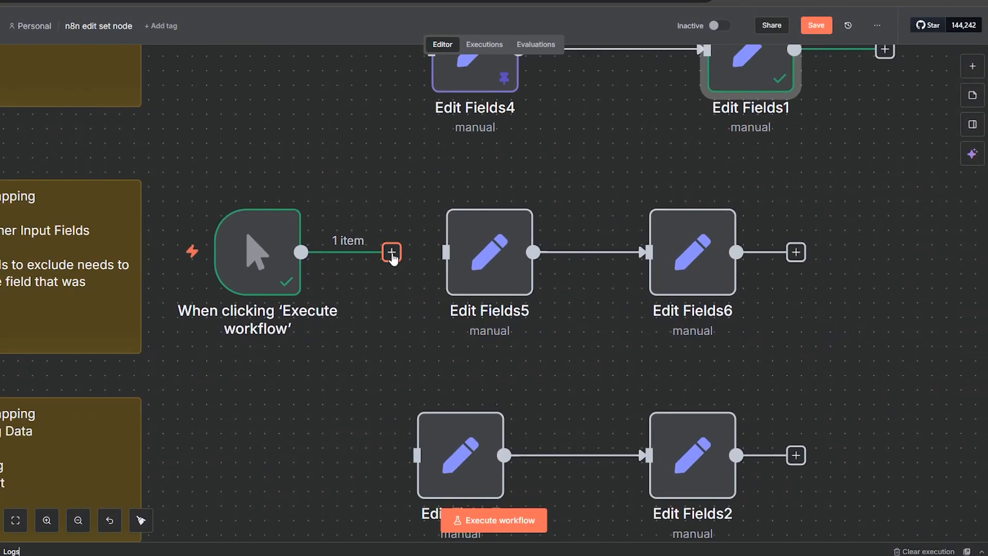
{"action": "left_click_drag", "start_coordinate": [393, 252], "coordinate": [443, 252]}
{"action": "scroll", "coordinate": [349, 347], "scroll_direction": "left", "scroll_amount": 4}
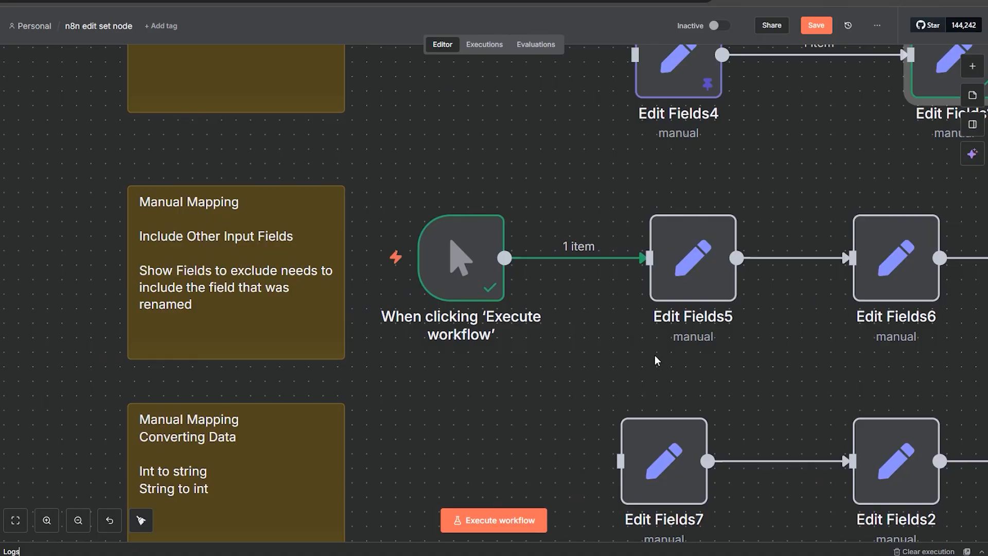
Step: Open Edit Fields5 to review its Name, Miles_ran and Ultra_runner fields
{"action": "left_click_drag", "start_coordinate": [660, 355], "coordinate": [516, 335]}
{"action": "double_click", "coordinate": [539, 237]}
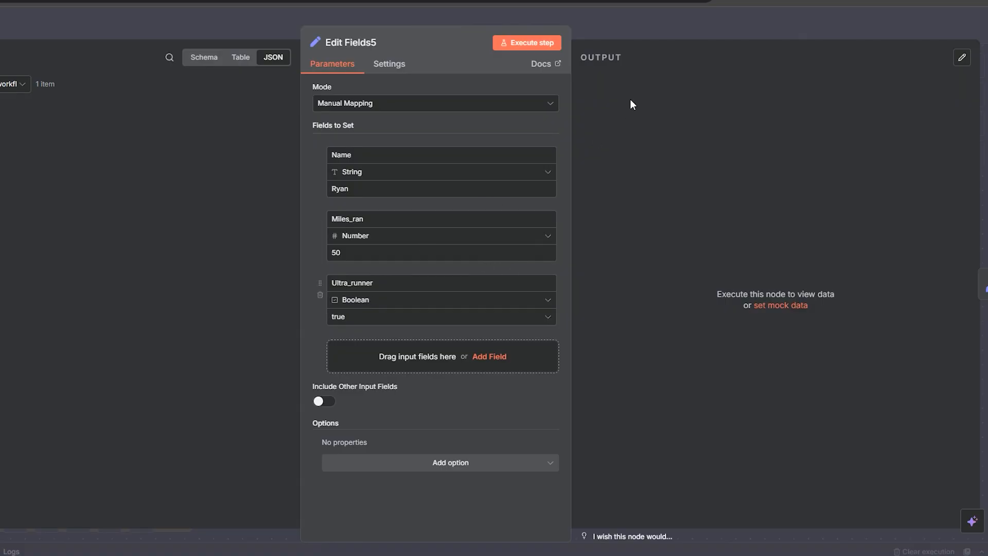
{"action": "left_click", "coordinate": [629, 29]}
Step: Execute the Edit Fields6 step, then switch off its Include Other Input Fields option
{"action": "double_click", "coordinate": [721, 269]}
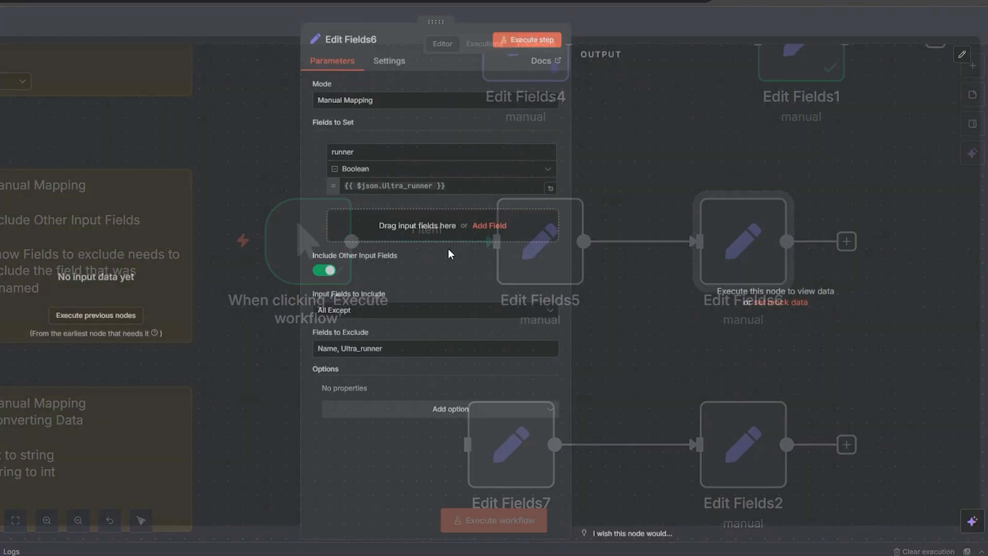
{"action": "left_click", "coordinate": [524, 43]}
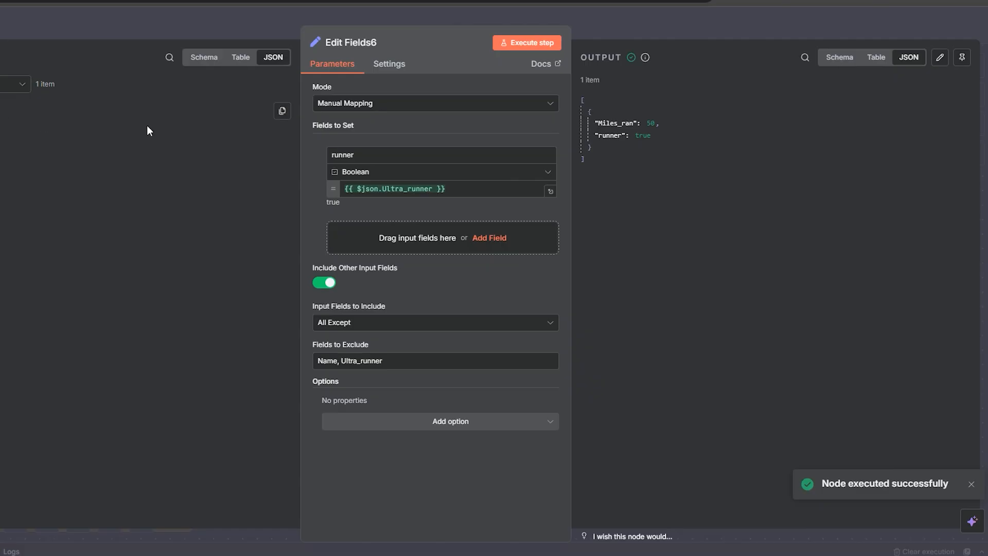
{"action": "left_click", "coordinate": [319, 283]}
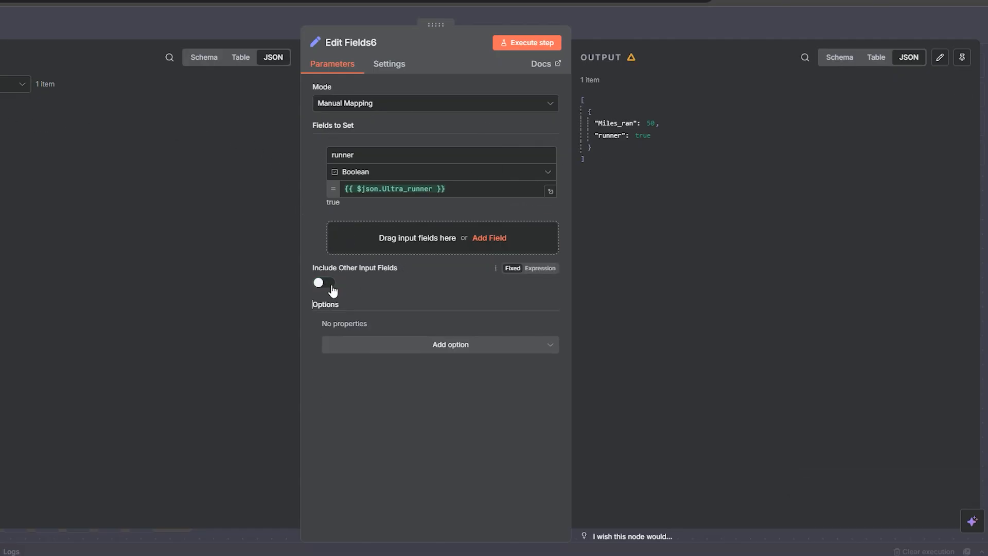
Step: Execute Edit Fields6, then add the input's Miles_ran and Name fields to Fields to Set and execute again
{"action": "left_click", "coordinate": [514, 45]}
{"action": "mouse_move", "coordinate": [647, 44]}
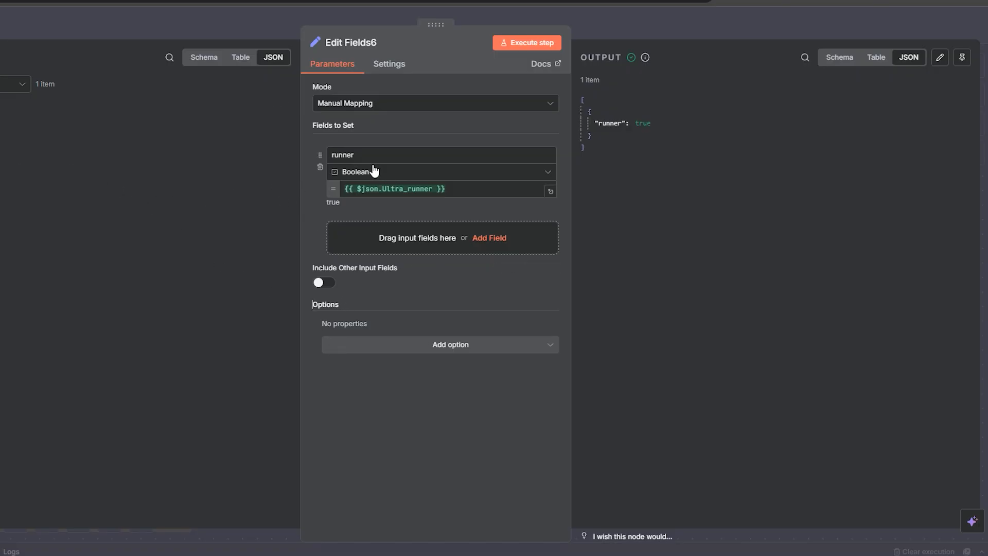
{"action": "left_click_drag", "start_coordinate": [5, 134], "coordinate": [412, 249]}
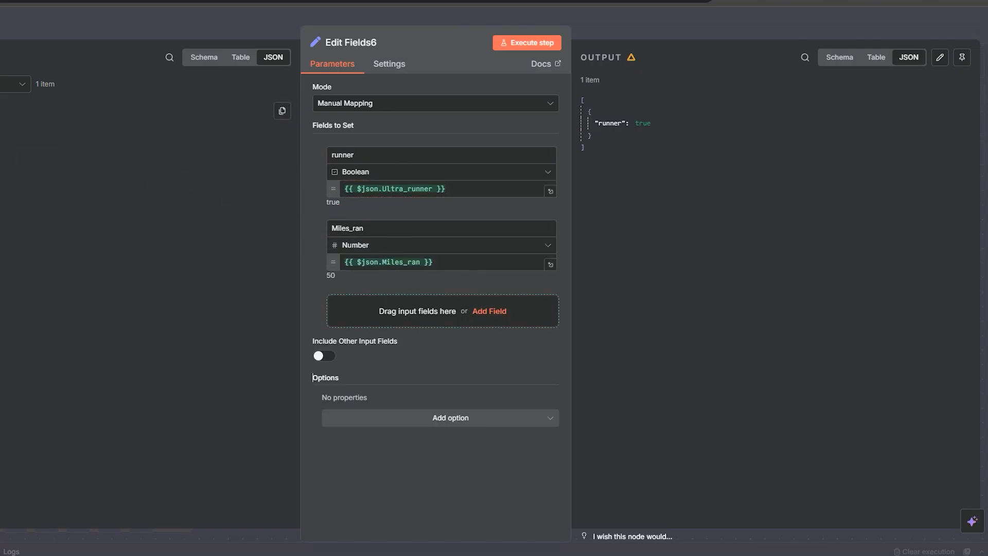
{"action": "left_click_drag", "start_coordinate": [5, 160], "coordinate": [411, 309]}
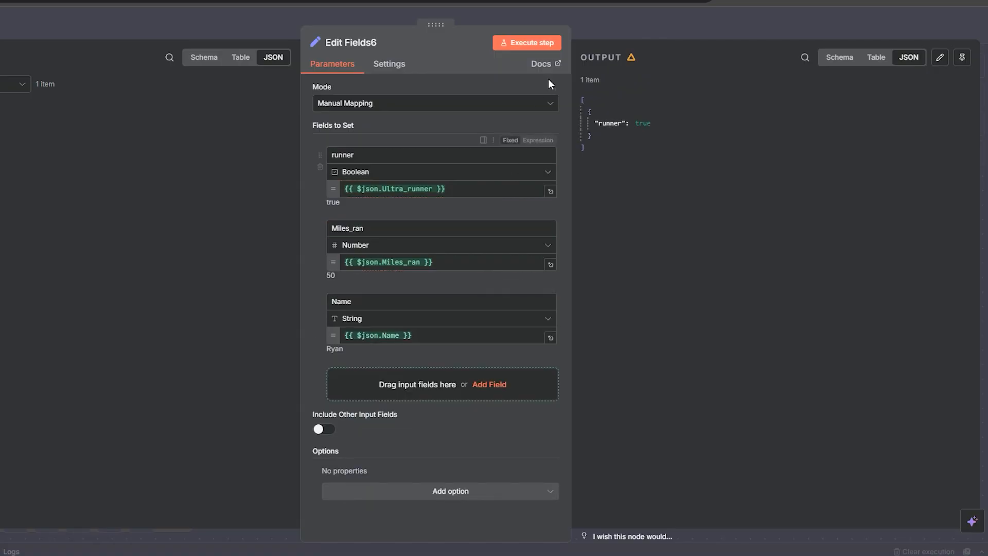
{"action": "left_click", "coordinate": [544, 45]}
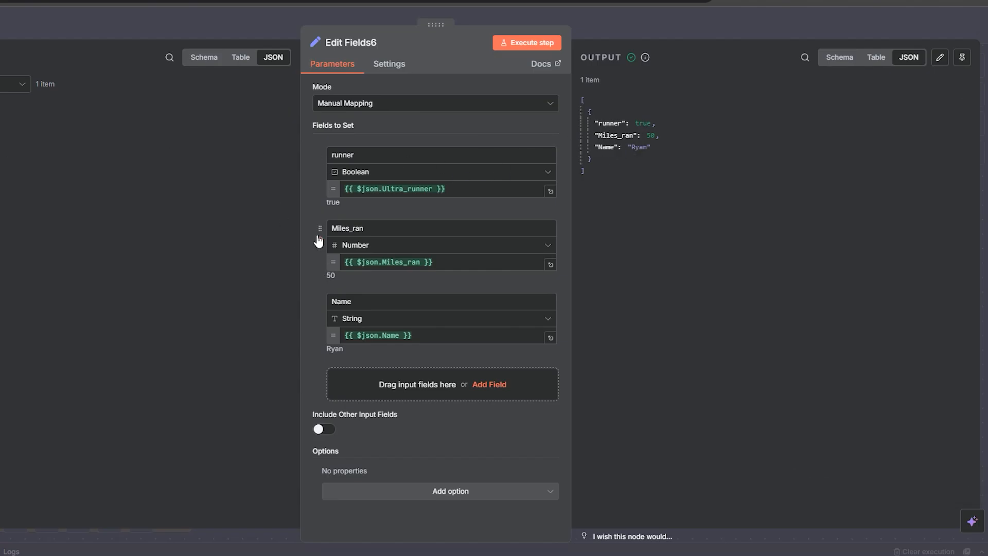
Step: Reorder Edit Fields6's fields to Name, runner, Miles_ran and execute the step
{"action": "left_click_drag", "start_coordinate": [322, 230], "coordinate": [320, 152]}
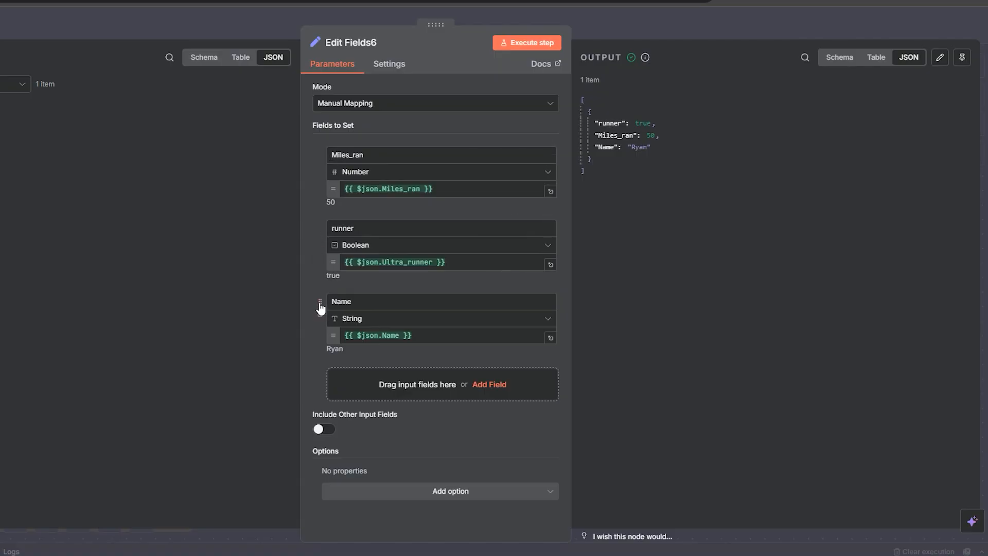
{"action": "left_click_drag", "start_coordinate": [320, 303], "coordinate": [328, 143]}
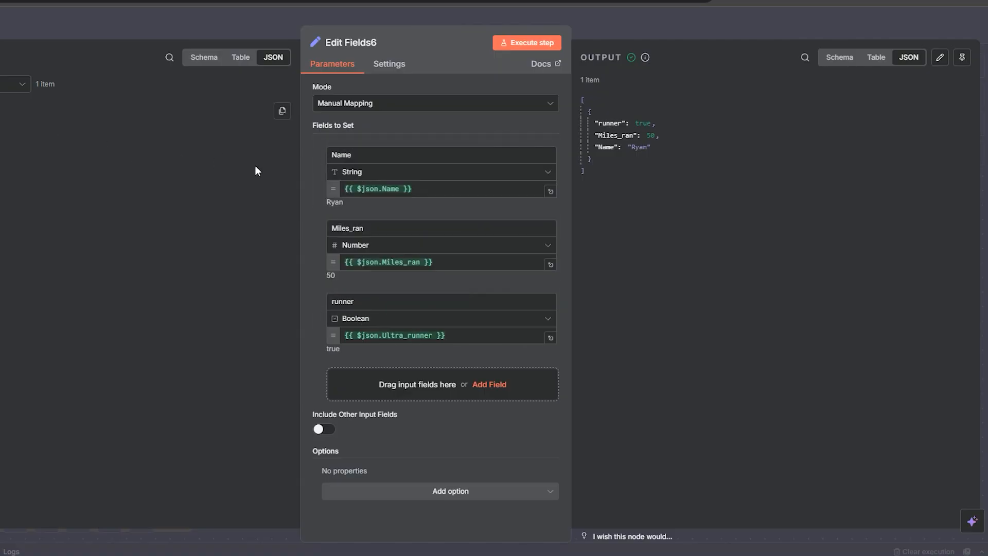
{"action": "left_click", "coordinate": [534, 41]}
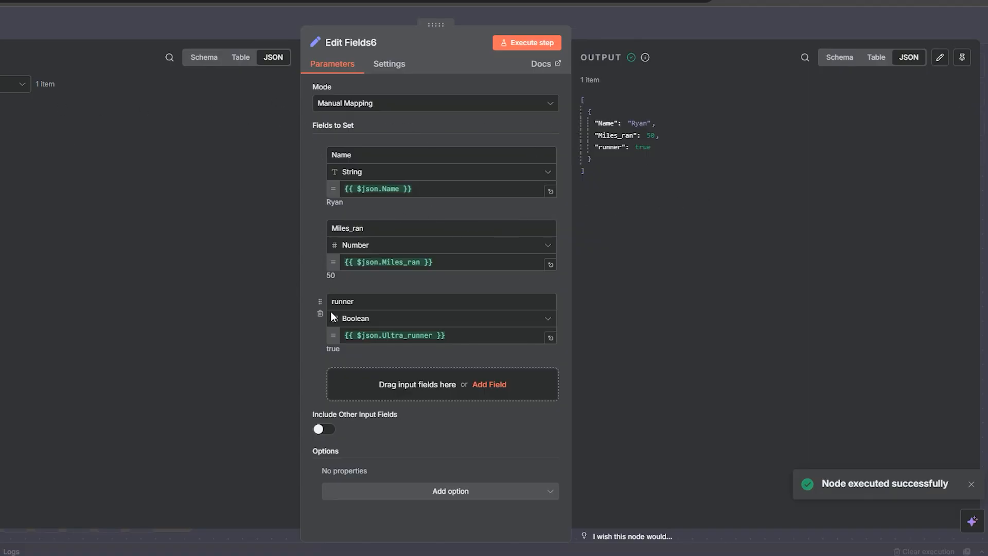
{"action": "left_click_drag", "start_coordinate": [320, 301], "coordinate": [319, 253]}
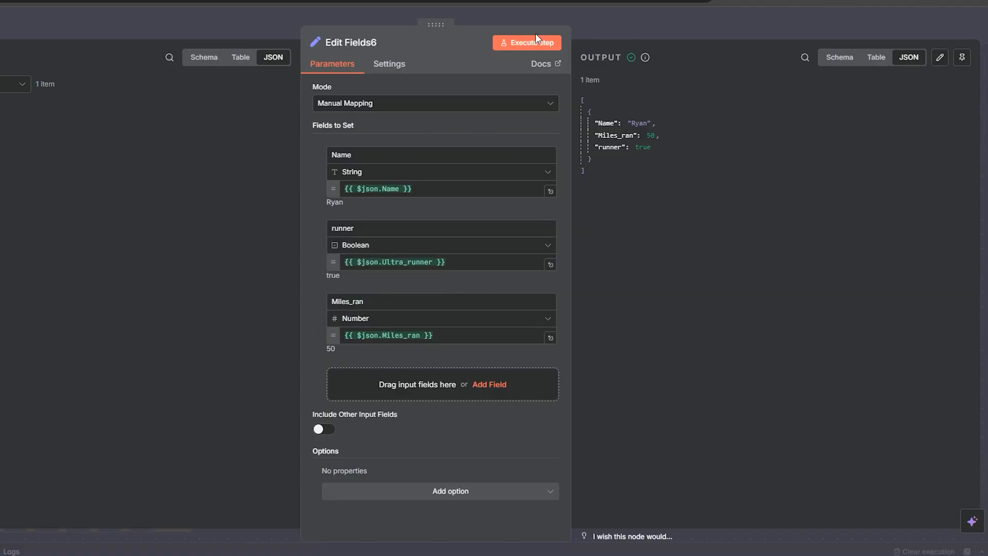
{"action": "left_click", "coordinate": [542, 45]}
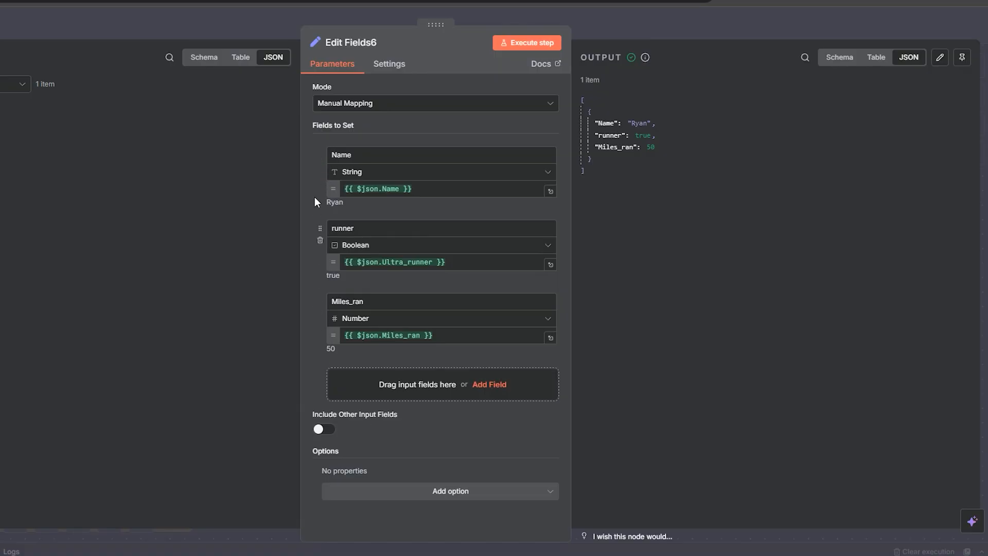
Step: Delete the Name and Miles_ran fields, switch Include Other Input Fields back on, and execute the step
{"action": "left_click", "coordinate": [319, 168]}
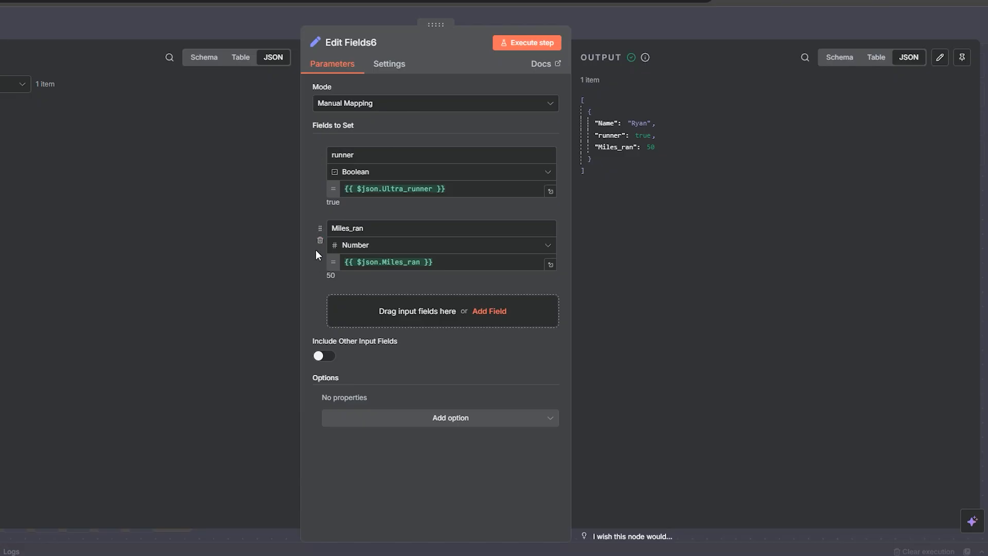
{"action": "left_click", "coordinate": [319, 242]}
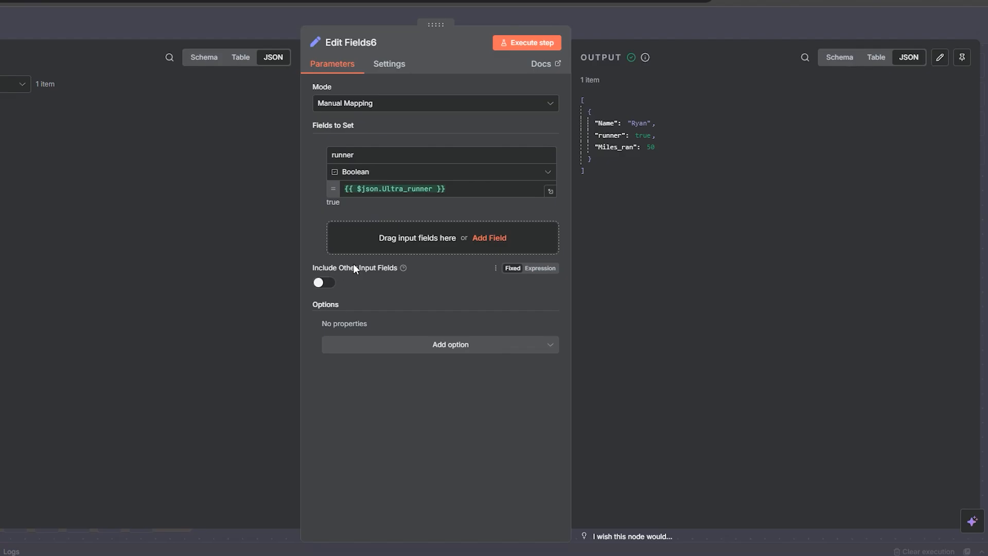
{"action": "mouse_move", "coordinate": [404, 269]}
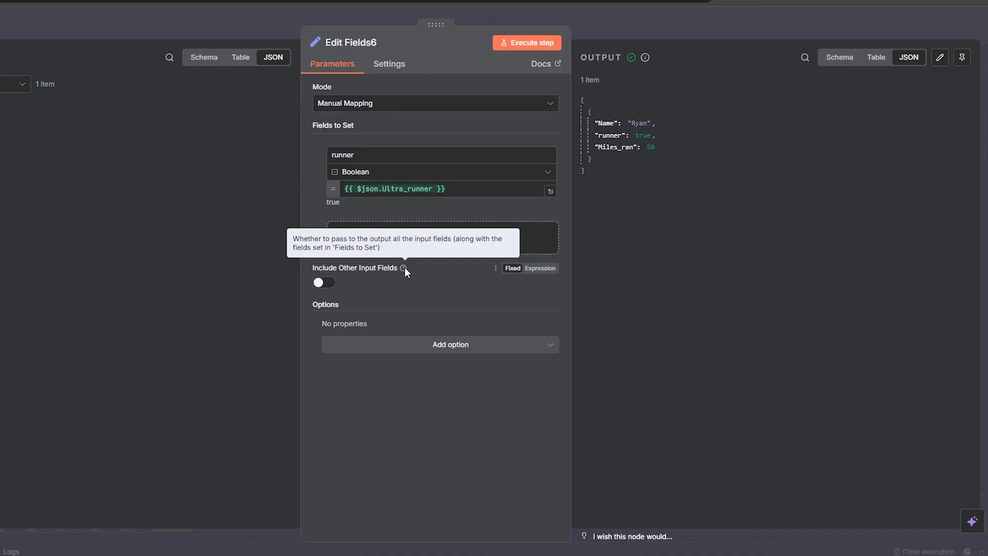
{"action": "left_click", "coordinate": [322, 282]}
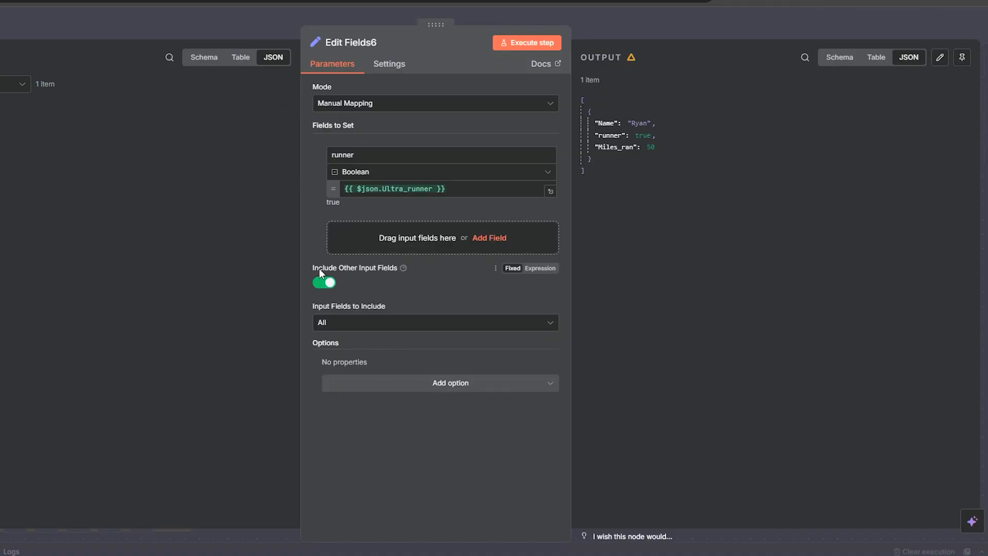
{"action": "left_click", "coordinate": [527, 42]}
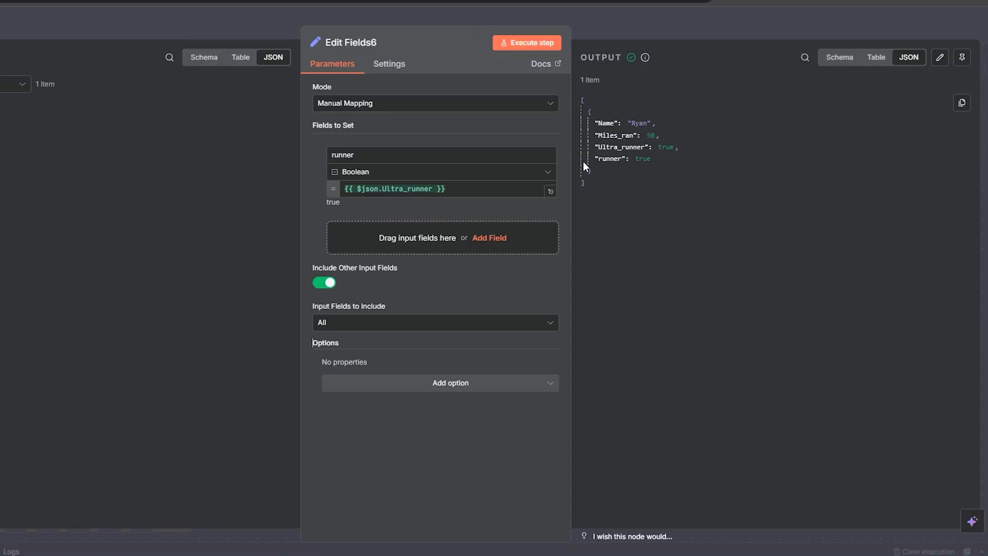
Step: Set Input Fields to Include to All Except, exclude the Ultra_runner field, and execute the step
{"action": "left_click", "coordinate": [345, 324]}
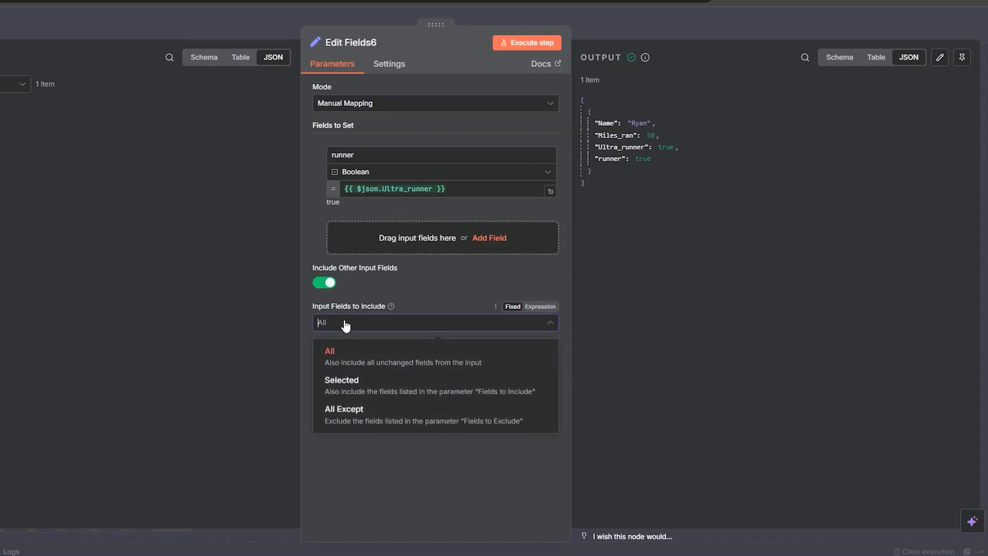
{"action": "left_click", "coordinate": [354, 417]}
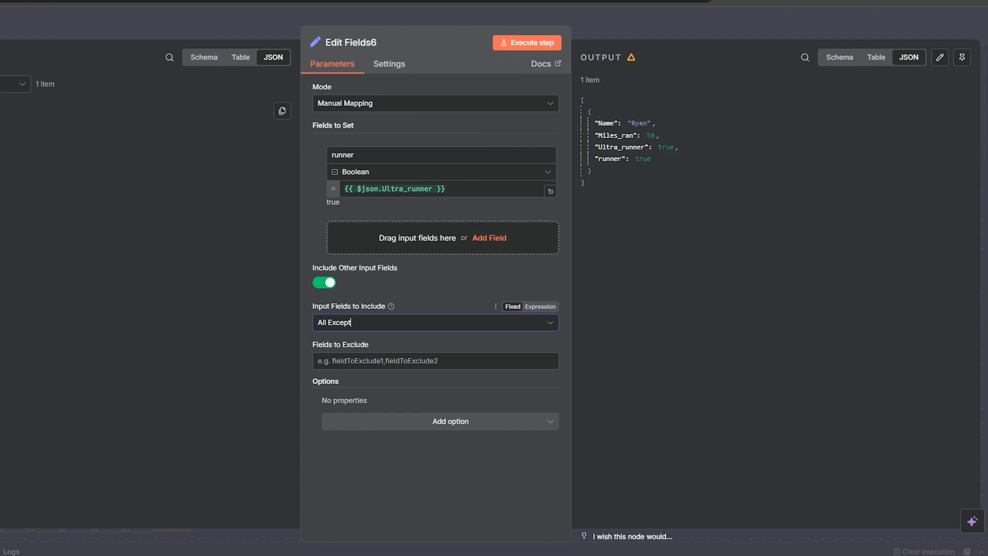
{"action": "left_click_drag", "start_coordinate": [77, 186], "coordinate": [337, 360]}
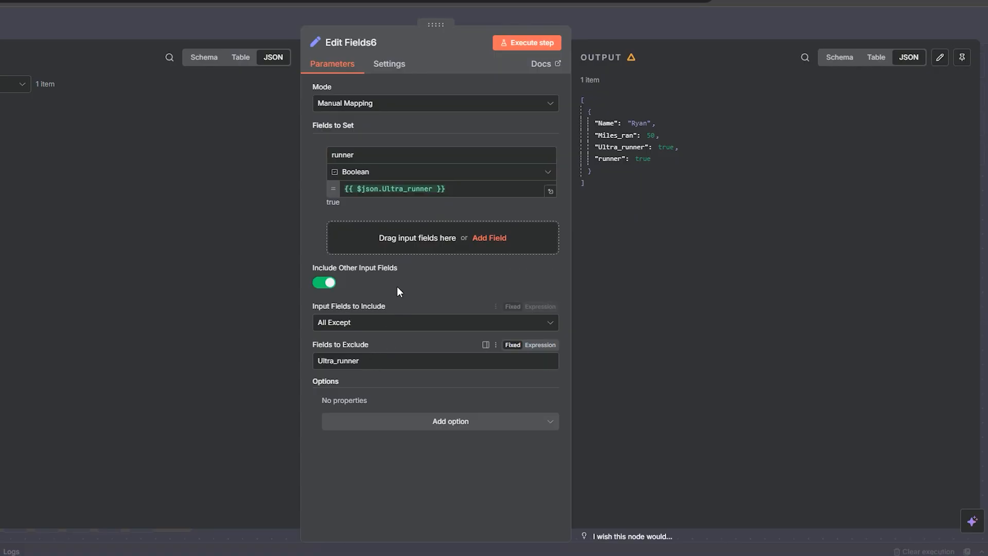
{"action": "left_click", "coordinate": [519, 45]}
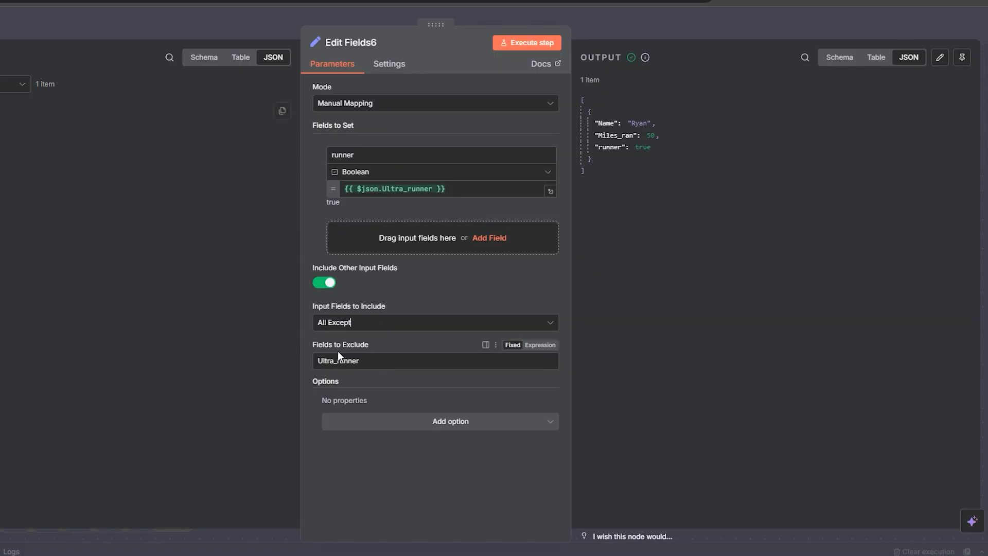
Step: Set Input Fields to Include to Selected, include only the Name field, and execute the step
{"action": "left_click", "coordinate": [364, 324]}
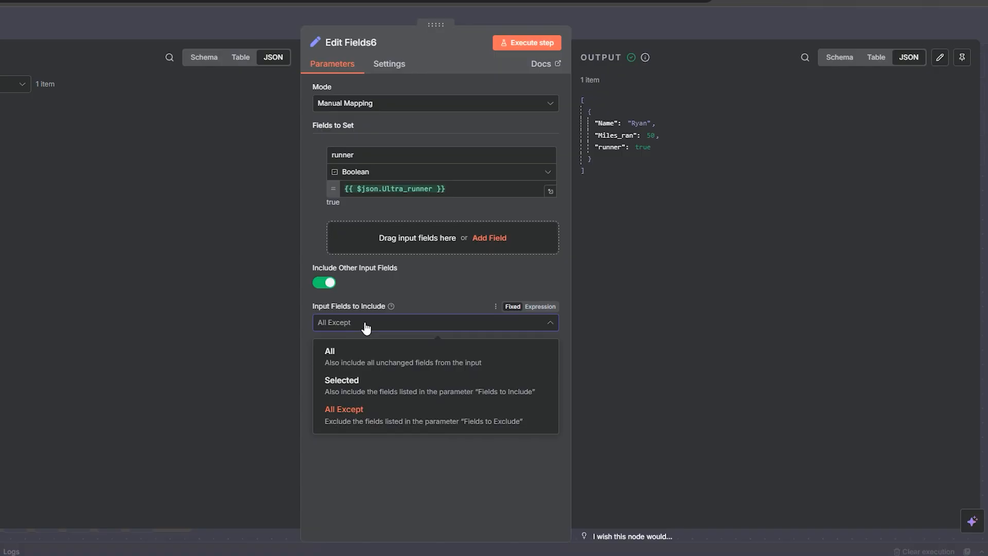
{"action": "left_click", "coordinate": [375, 380]}
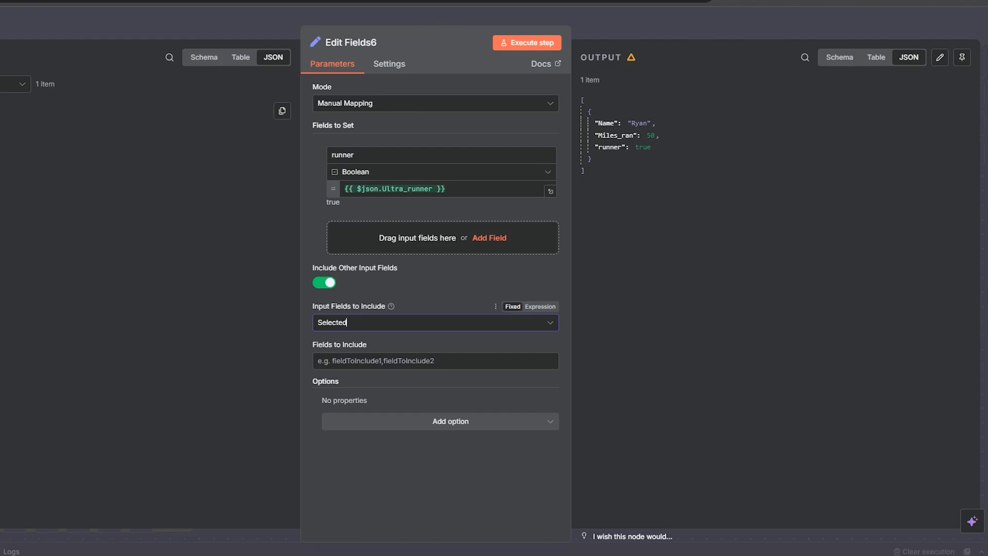
{"action": "left_click_drag", "start_coordinate": [1, 129], "coordinate": [328, 361]}
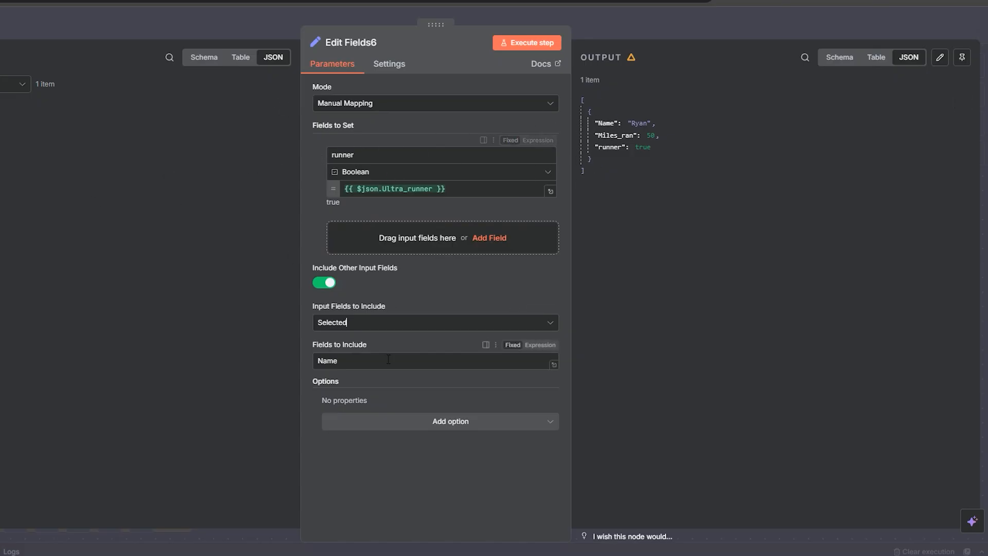
{"action": "left_click", "coordinate": [524, 44]}
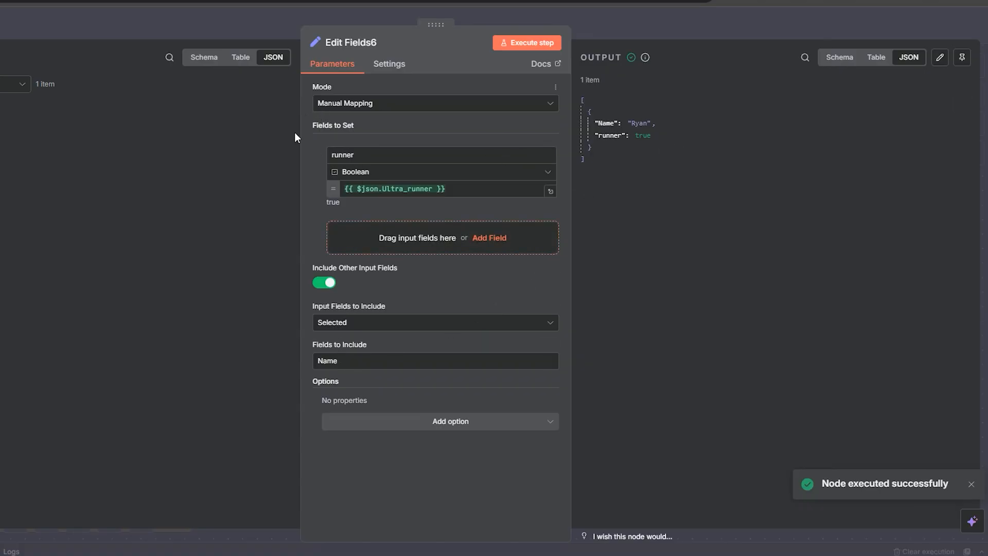
{"action": "left_click_drag", "start_coordinate": [354, 126], "coordinate": [333, 127]}
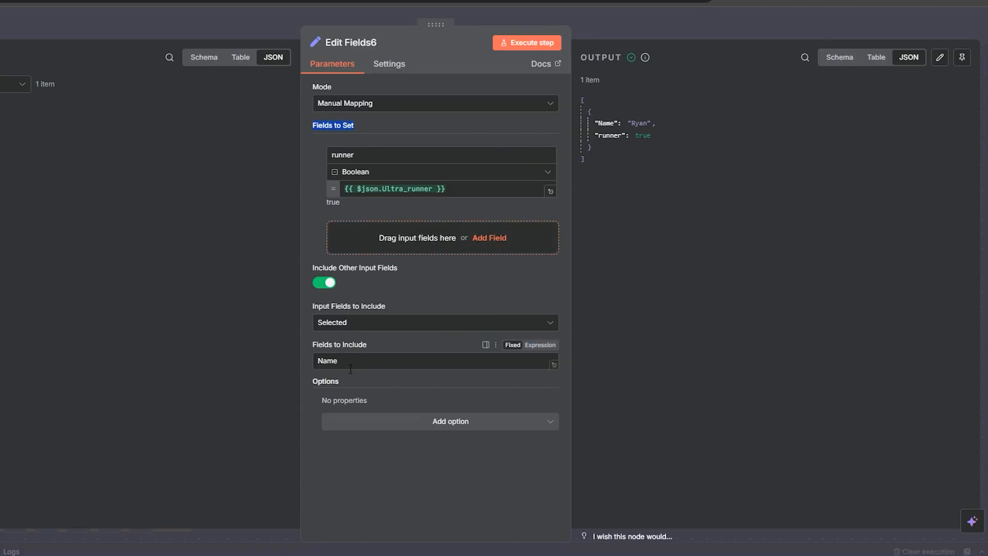
{"action": "left_click", "coordinate": [339, 324]}
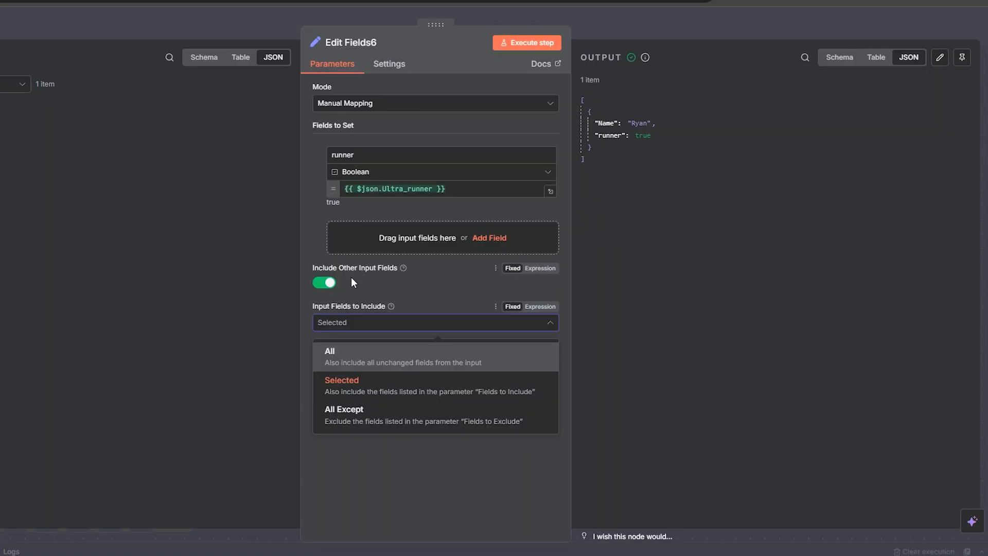
{"action": "left_click", "coordinate": [365, 276]}
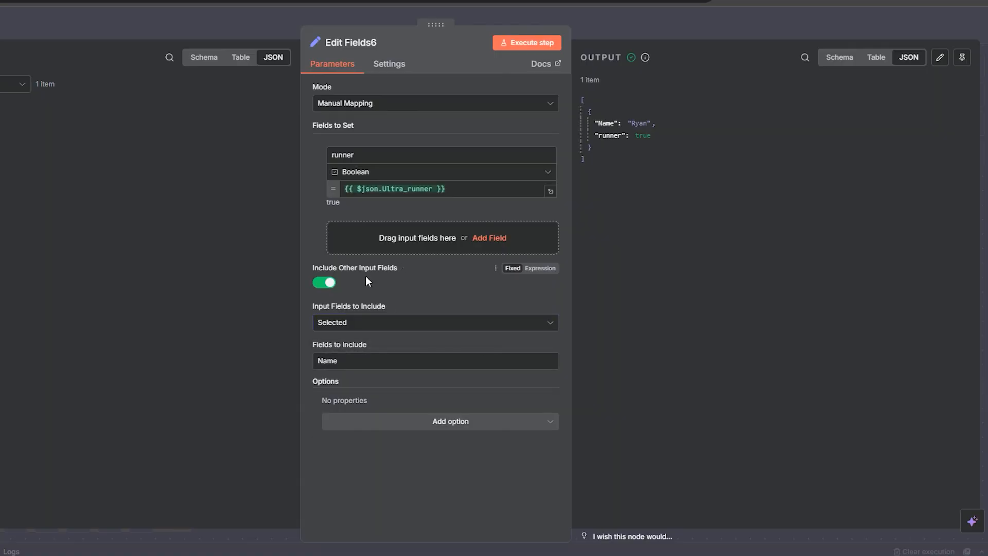
Step: Close the node, move the manual trigger to the Converting Data row and connect it to Edit Fields7
{"action": "left_click", "coordinate": [603, 20]}
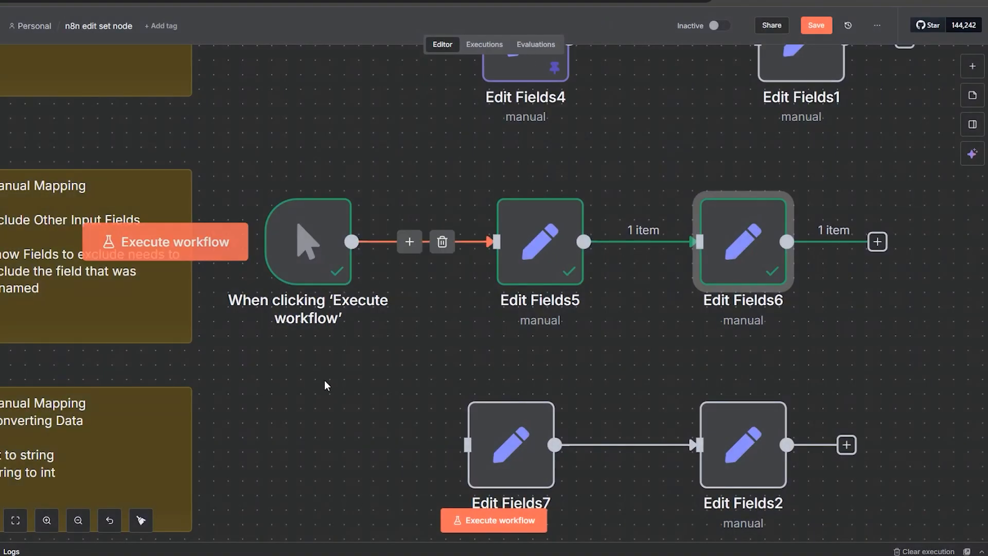
{"action": "left_click_drag", "start_coordinate": [325, 381], "coordinate": [523, 268]}
{"action": "left_click", "coordinate": [638, 134]}
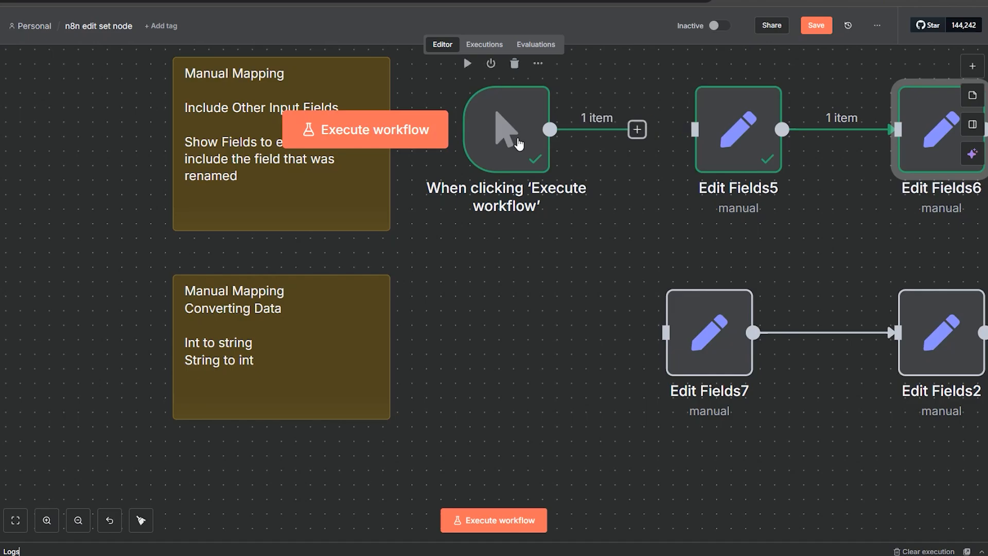
{"action": "left_click_drag", "start_coordinate": [518, 143], "coordinate": [503, 347]}
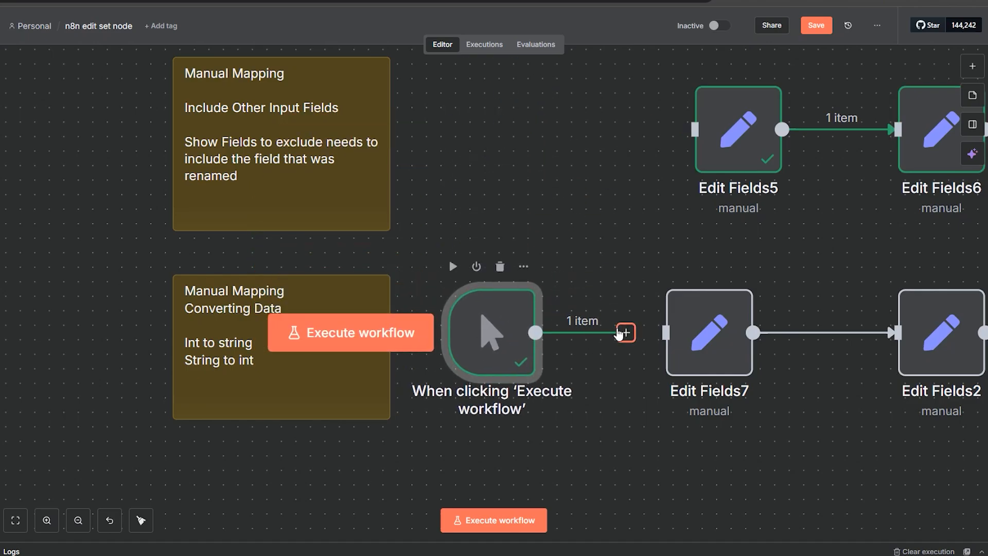
{"action": "left_click_drag", "start_coordinate": [623, 333], "coordinate": [665, 333]}
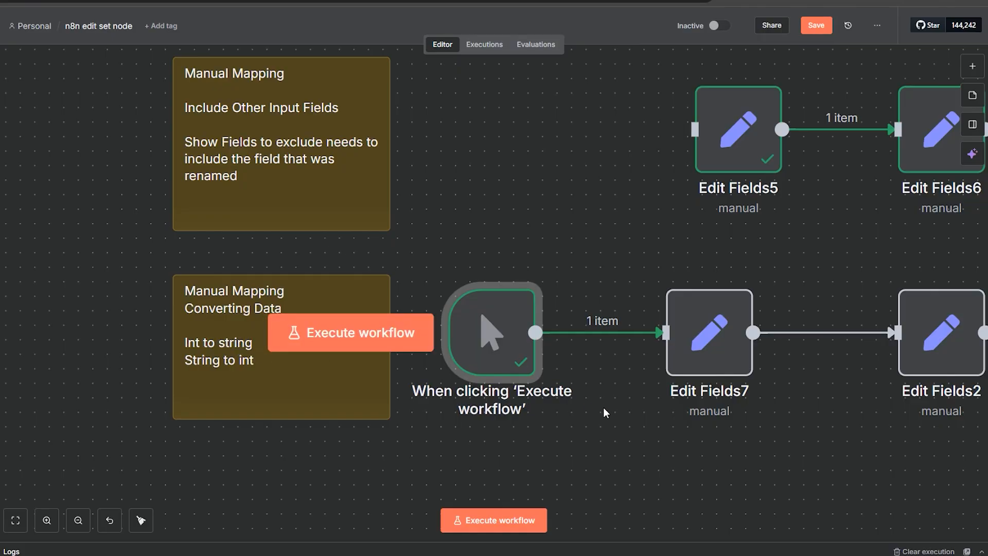
Step: Open Edit Fields7, review its zip_code and bib_number values, and execute the step
{"action": "scroll", "coordinate": [799, 442], "scroll_direction": "down", "scroll_amount": 2}
{"action": "double_click", "coordinate": [536, 316]}
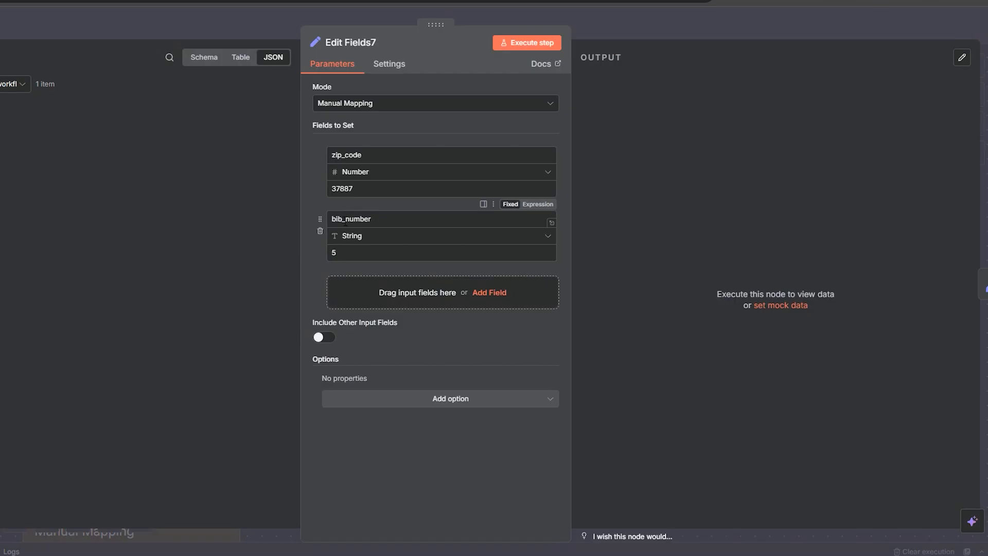
{"action": "double_click", "coordinate": [342, 189]}
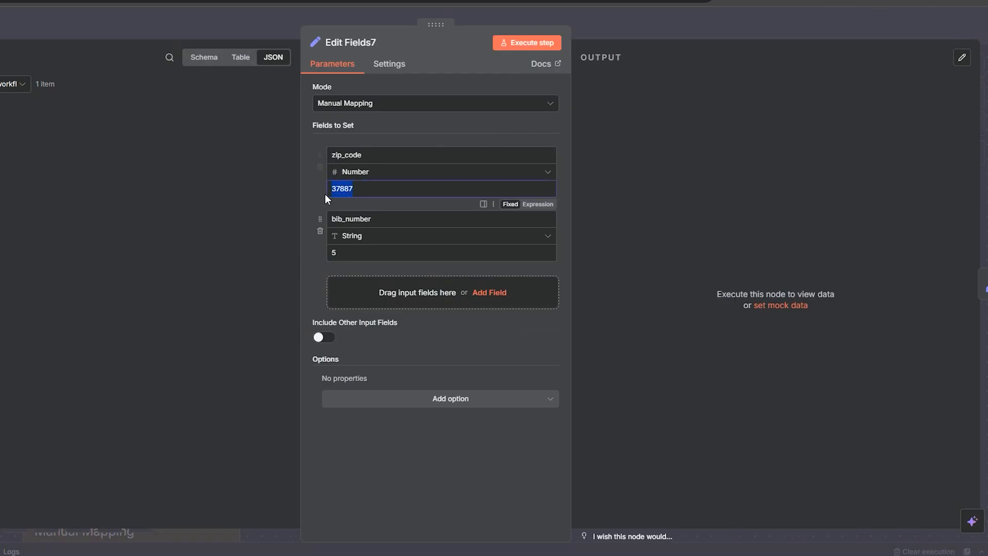
{"action": "double_click", "coordinate": [334, 253]}
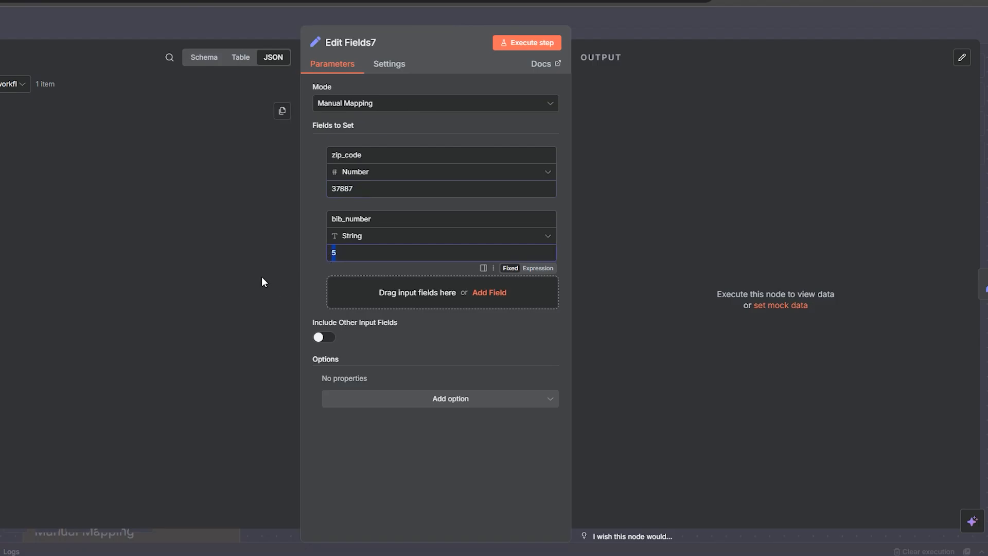
{"action": "left_click", "coordinate": [551, 45]}
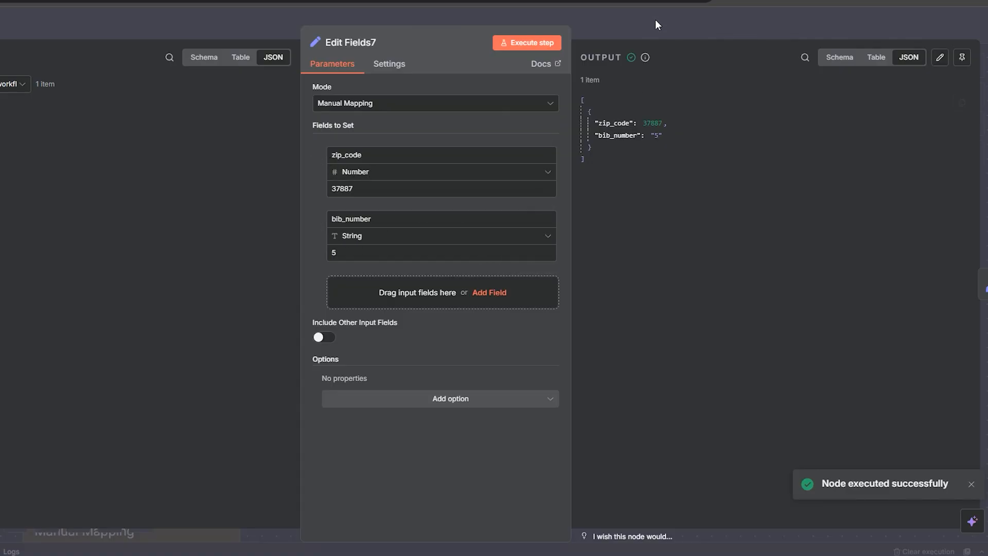
Step: Open Edit Fields2, which converts zip_code to String and bib_number to Number, and execute the step
{"action": "left_click", "coordinate": [625, 30]}
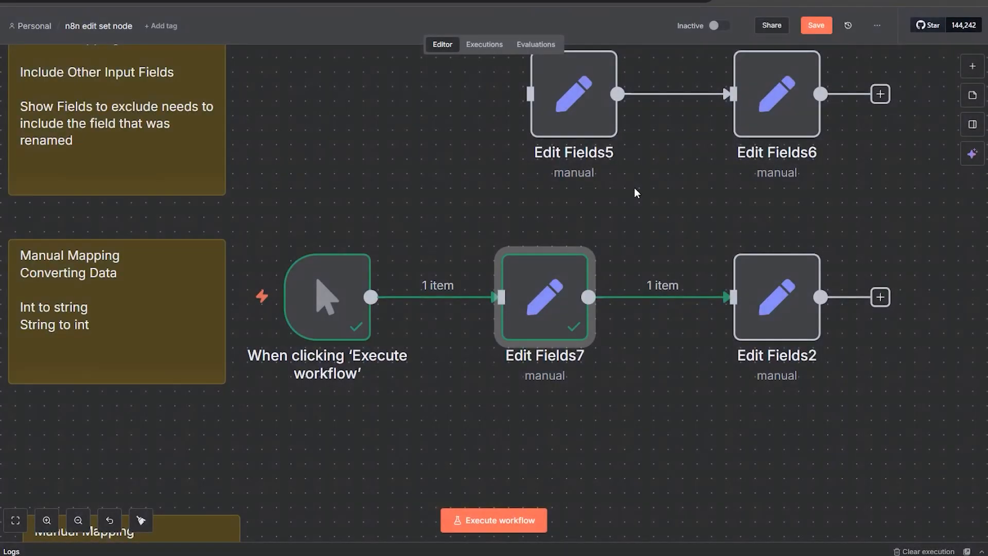
{"action": "double_click", "coordinate": [762, 308]}
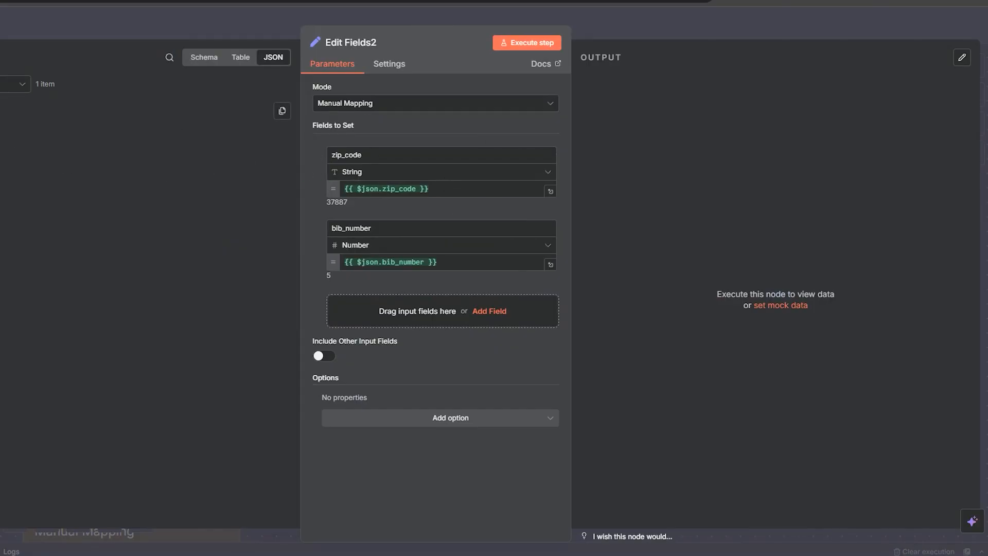
{"action": "mouse_move", "coordinate": [1, 161]}
{"action": "left_mouse_down"}
{"action": "mouse_move", "coordinate": [534, 211]}
{"action": "mouse_move", "coordinate": [1, 161]}
{"action": "left_mouse_up"}
{"action": "left_click", "coordinate": [522, 45]}
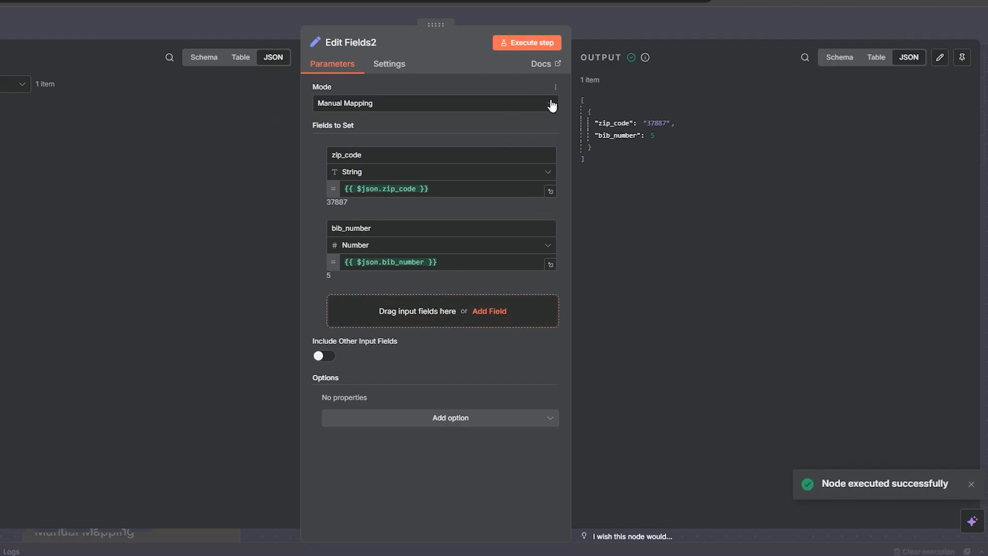
Step: Close the node, move the manual trigger to the array-access row and connect it to Edit Fields3
{"action": "double_click", "coordinate": [651, 122]}
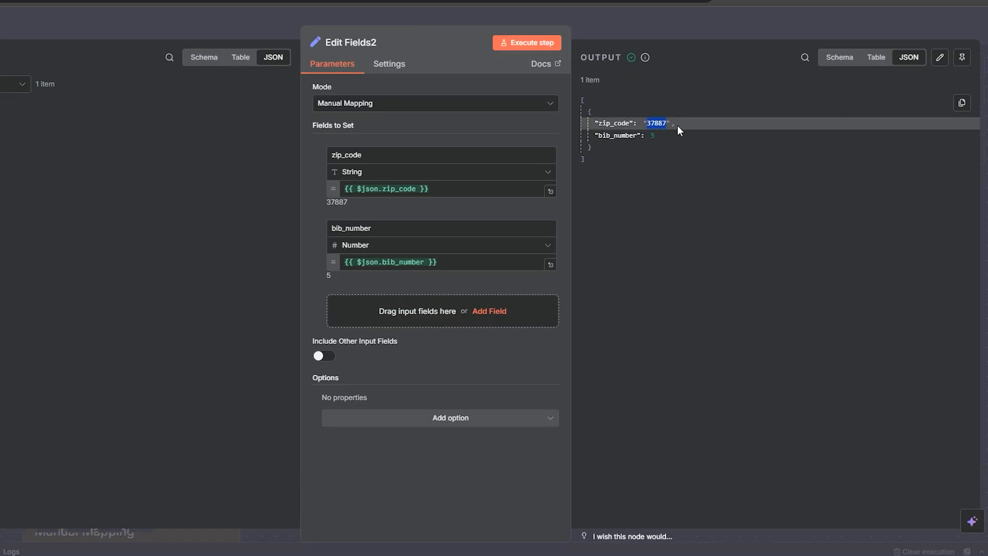
{"action": "left_click", "coordinate": [647, 135]}
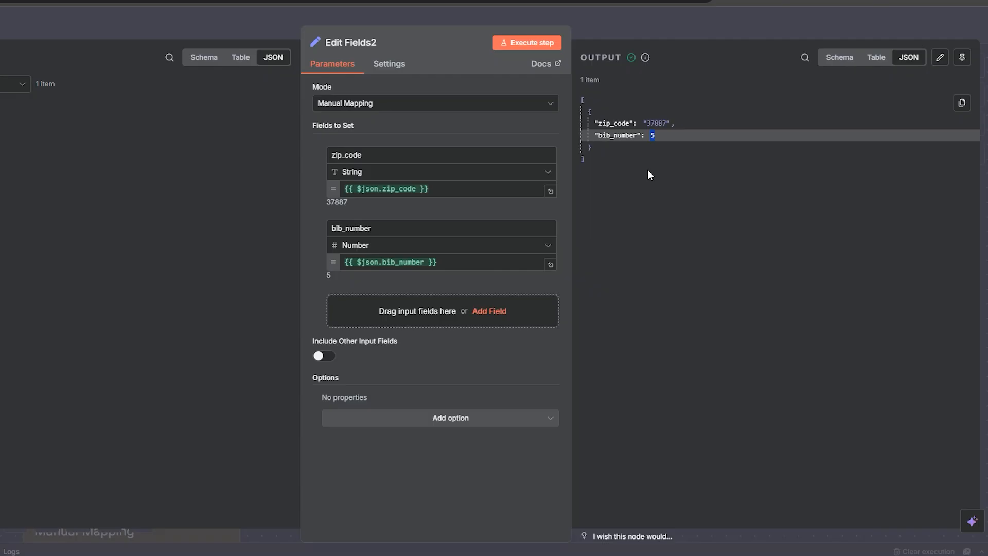
{"action": "left_click", "coordinate": [605, 19]}
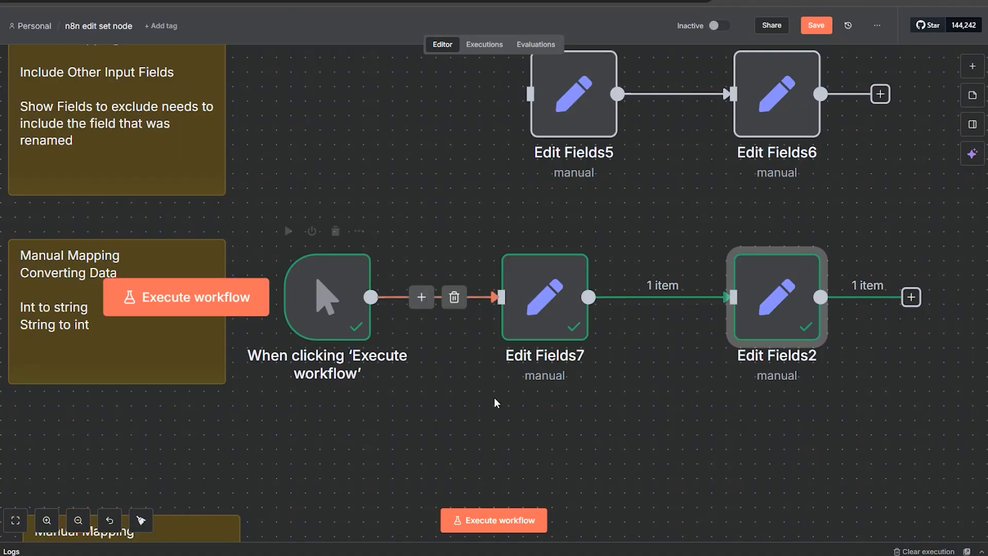
{"action": "left_click", "coordinate": [77, 520]}
{"action": "scroll", "coordinate": [419, 343], "scroll_direction": "down", "scroll_amount": 3}
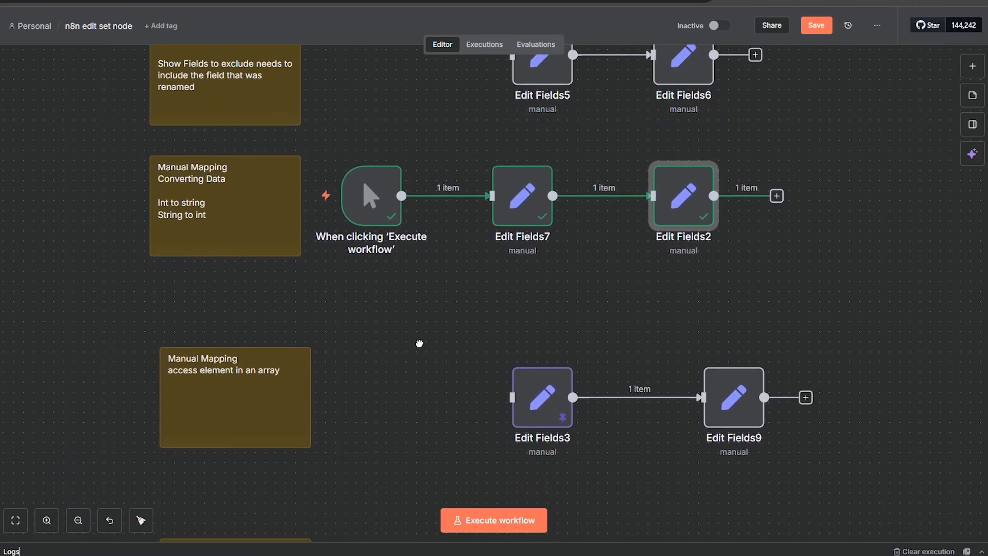
{"action": "scroll", "coordinate": [420, 344], "scroll_direction": "down", "scroll_amount": 1}
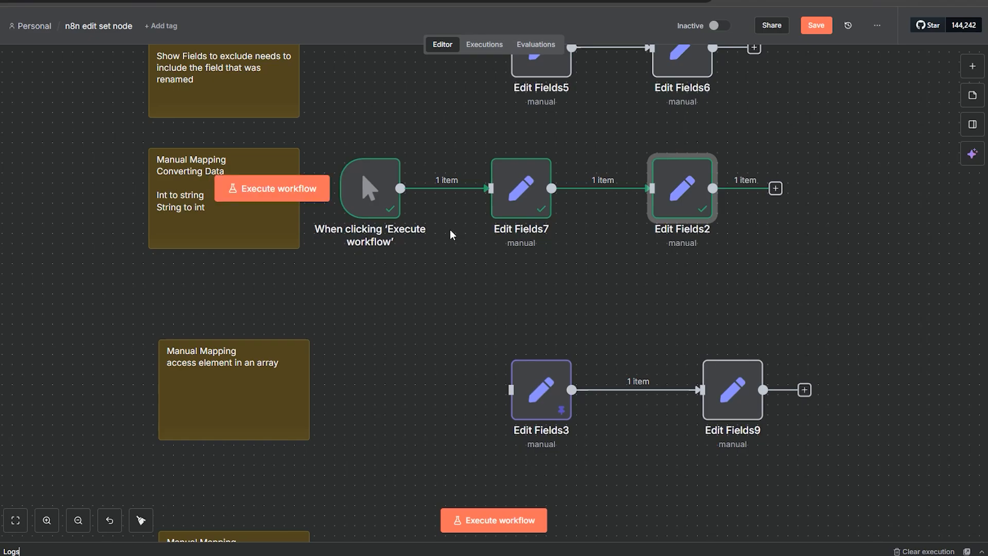
{"action": "left_click", "coordinate": [457, 189]}
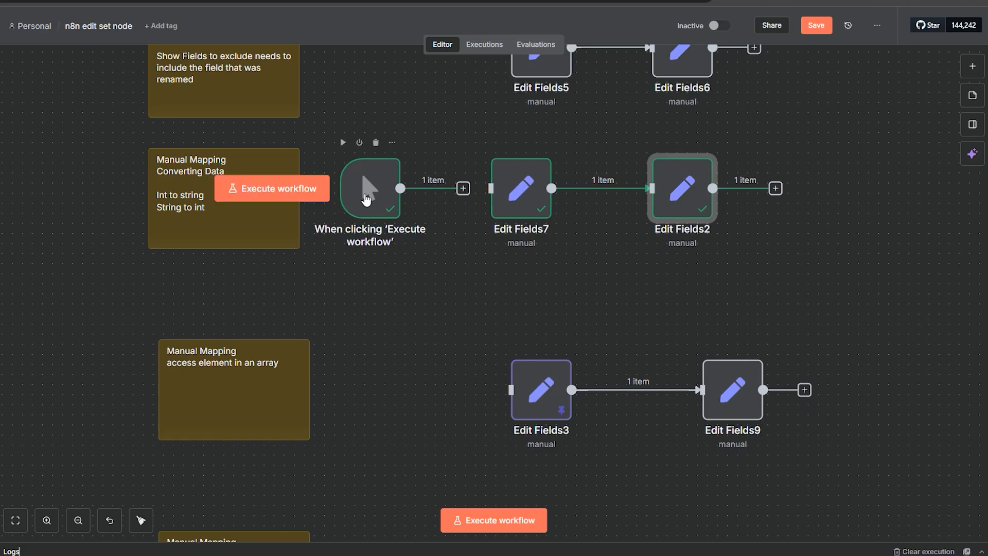
{"action": "left_click_drag", "start_coordinate": [363, 198], "coordinate": [359, 392]}
{"action": "scroll", "coordinate": [443, 302], "scroll_direction": "down", "scroll_amount": 5}
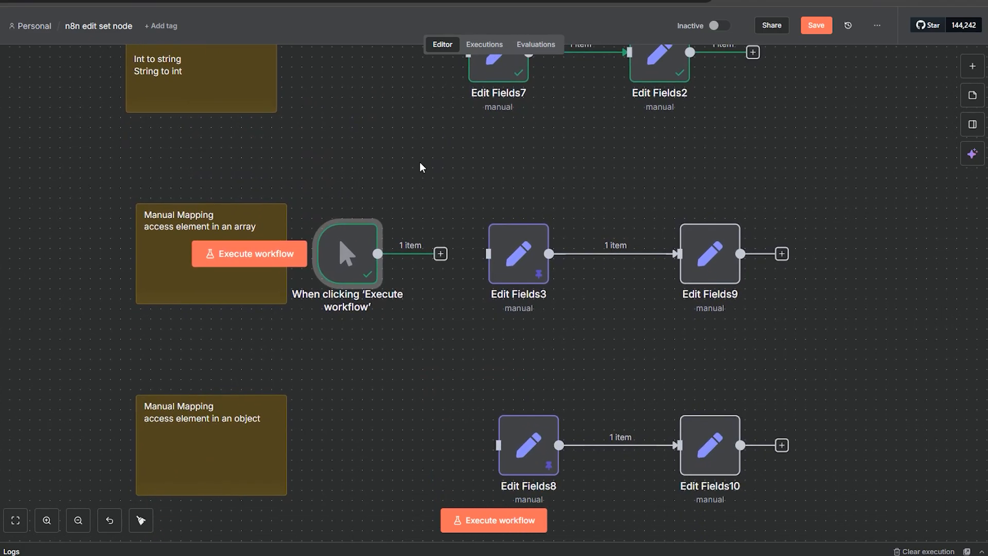
{"action": "left_click_drag", "start_coordinate": [440, 254], "coordinate": [490, 254]}
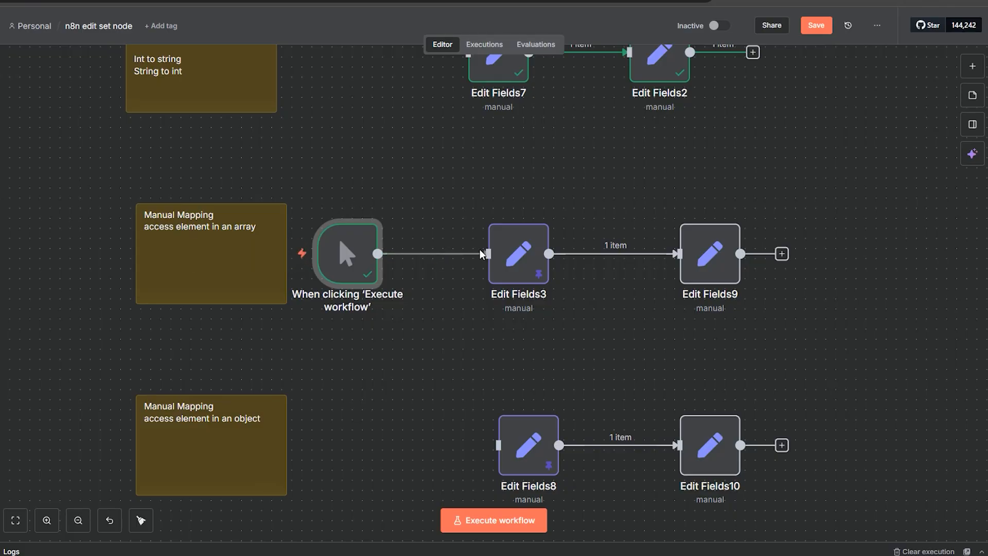
Step: Open Edit Fields3 to review its running_races array field, then close it
{"action": "double_click", "coordinate": [516, 280]}
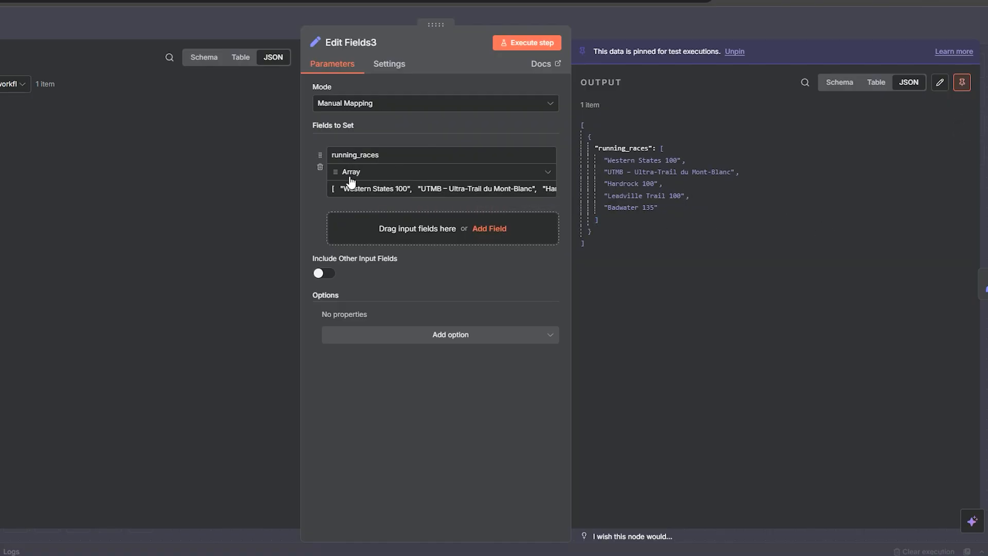
{"action": "left_click", "coordinate": [333, 188]}
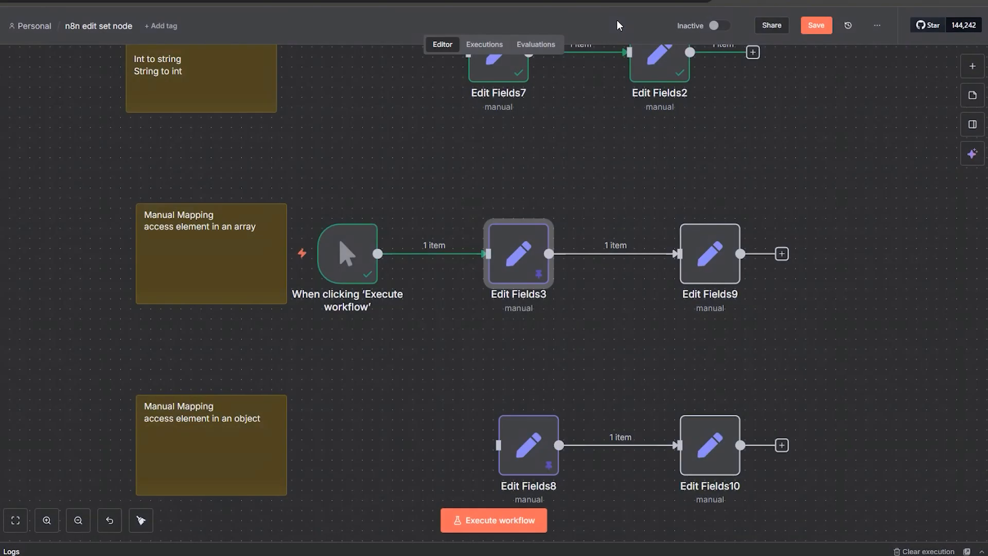
{"action": "left_click", "coordinate": [616, 21]}
Step: Open Edit Fields9, which maps running_races[0] to new_races, and execute the step
{"action": "double_click", "coordinate": [723, 272]}
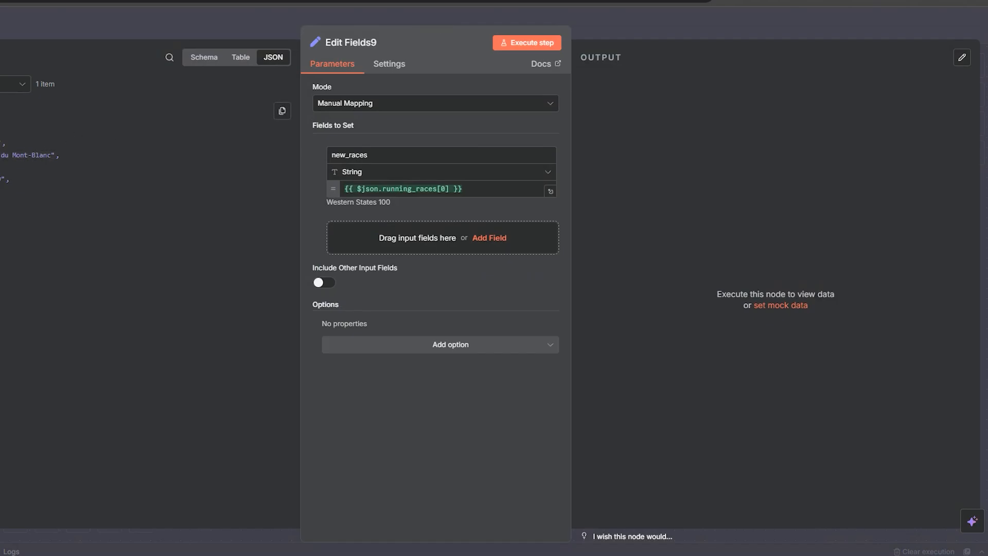
{"action": "left_click", "coordinate": [507, 48]}
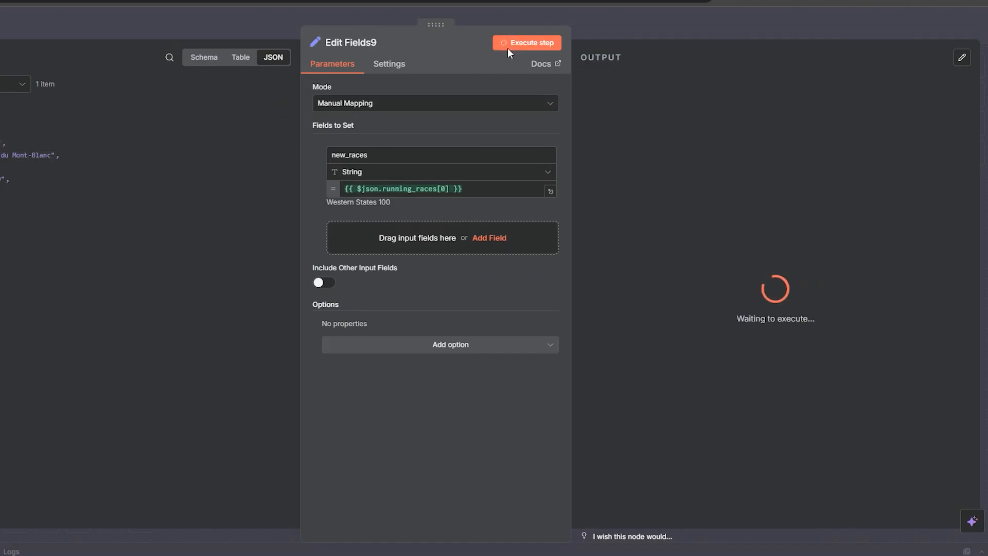
{"action": "left_click", "coordinate": [443, 189]}
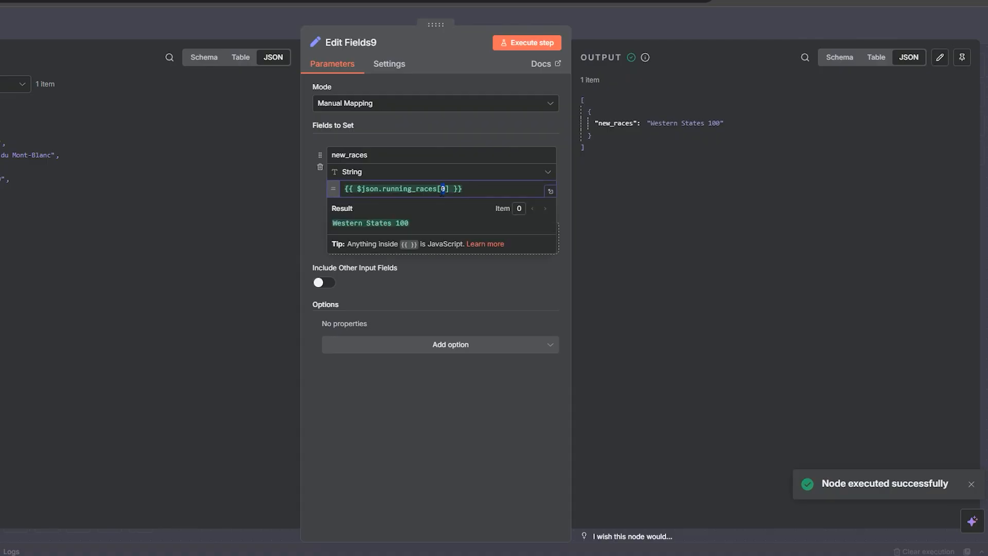
{"action": "left_click", "coordinate": [97, 311]}
{"action": "mouse_move", "coordinate": [28, 155]}
{"action": "left_mouse_down"}
{"action": "mouse_move", "coordinate": [482, 198]}
{"action": "mouse_move", "coordinate": [23, 159]}
{"action": "mouse_move", "coordinate": [30, 165]}
{"action": "left_mouse_up"}
{"action": "left_click", "coordinate": [451, 190]}
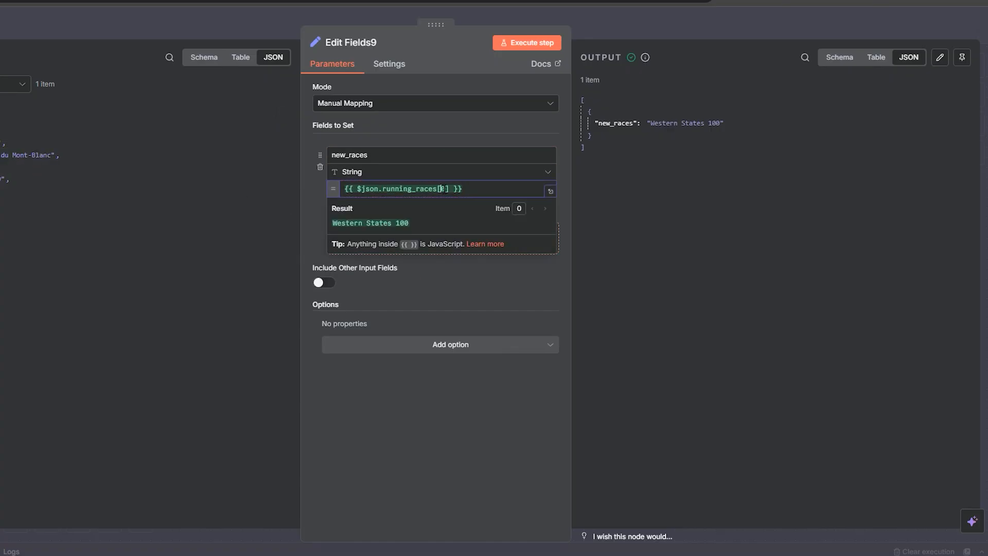
{"action": "double_click", "coordinate": [443, 189]}
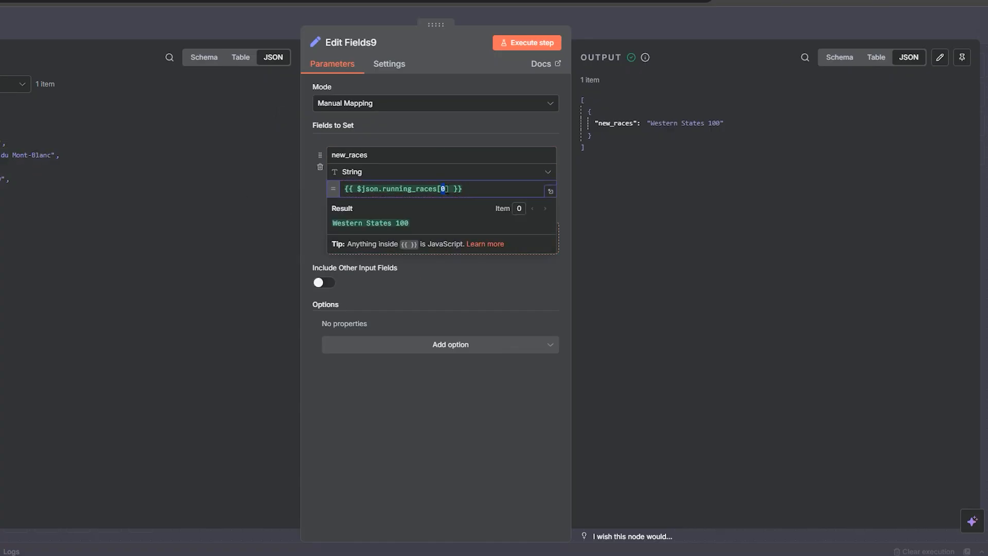
{"action": "left_click", "coordinate": [305, 232]}
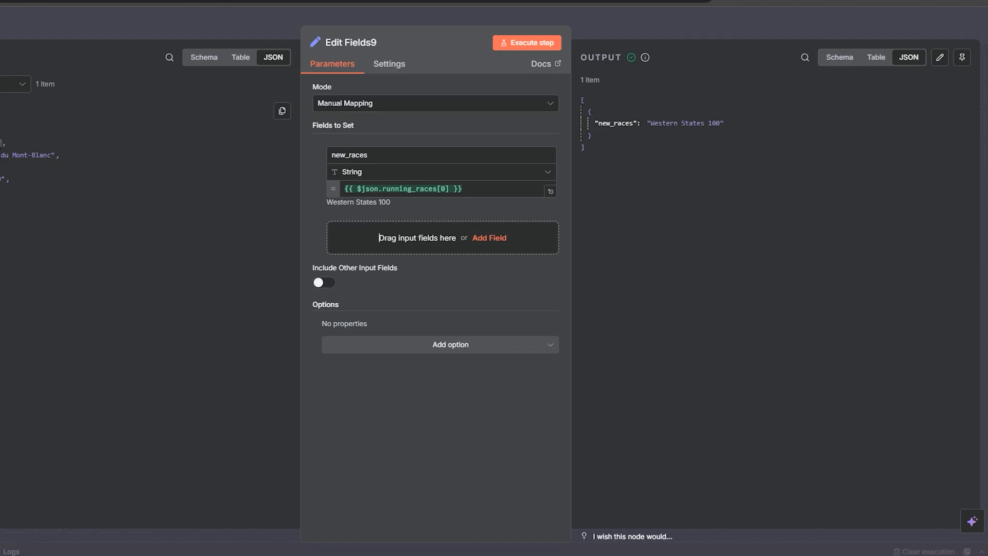
{"action": "left_click_drag", "start_coordinate": [726, 124], "coordinate": [647, 124]}
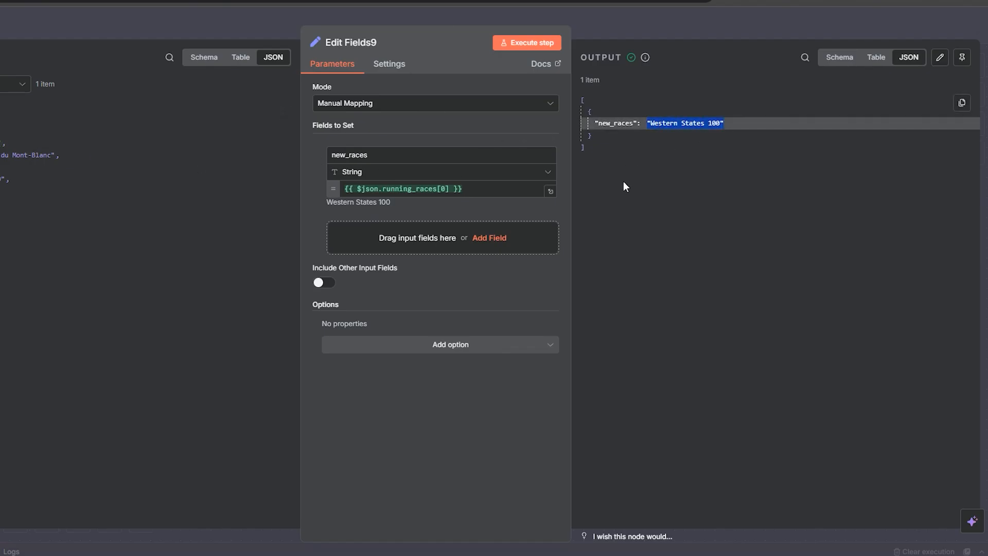
{"action": "left_click", "coordinate": [446, 189]}
{"action": "double_click", "coordinate": [444, 189]}
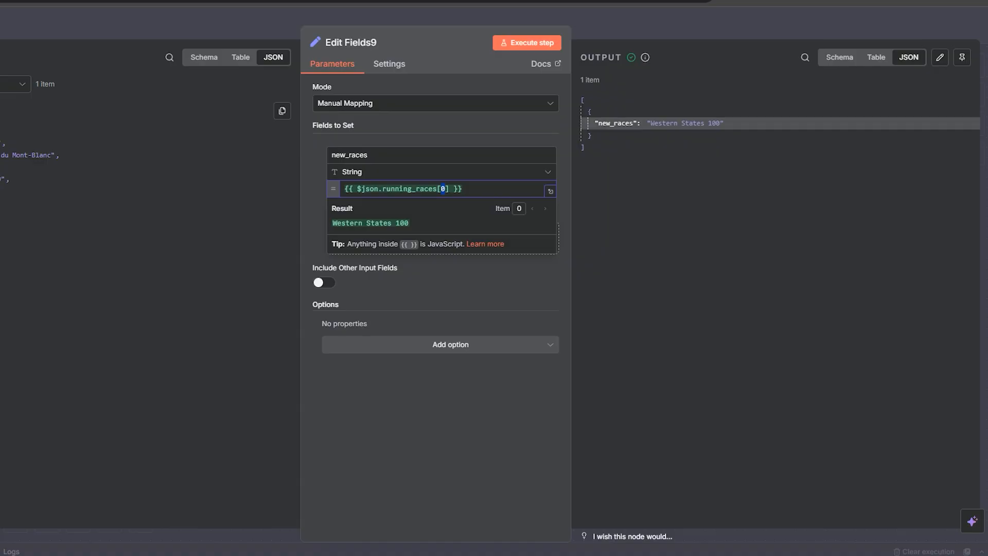
Step: Change the array index in the new_races expression to 4 and execute the step
{"action": "left_click", "coordinate": [468, 189]}
{"action": "left_click", "coordinate": [447, 190]}
{"action": "key", "text": "BackSpace"}
{"action": "type", "text": "4"}
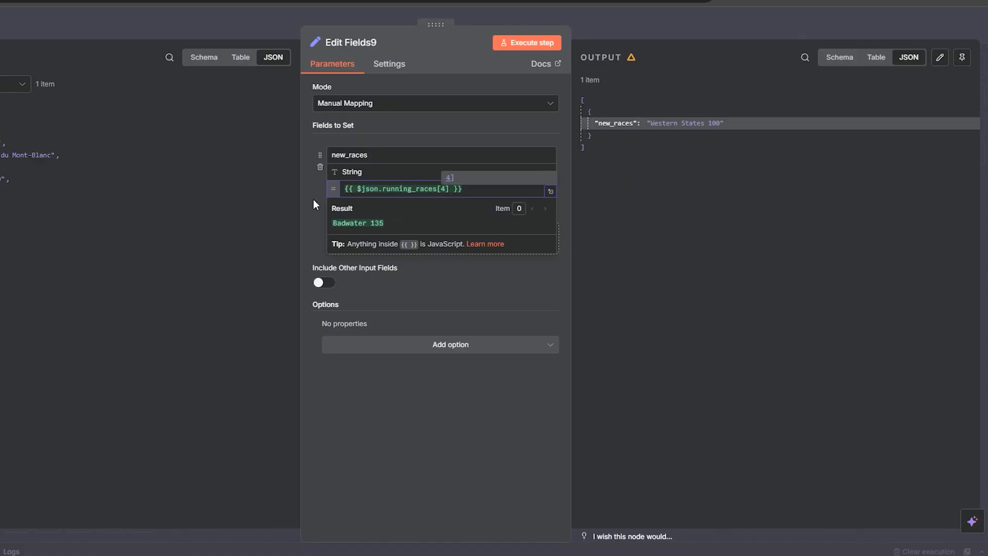
{"action": "left_click", "coordinate": [313, 198]}
{"action": "left_click", "coordinate": [512, 45]}
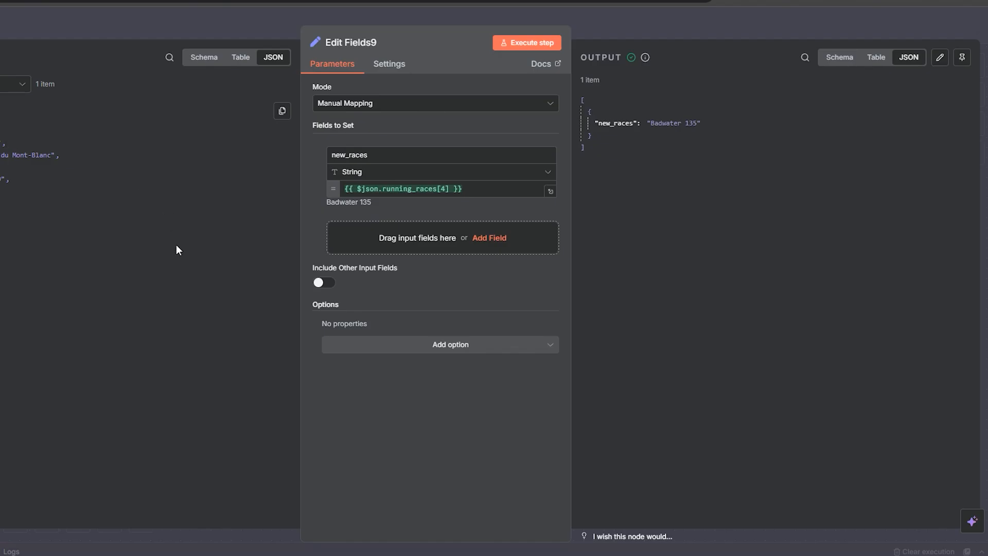
Step: Set the array index in the new_races expression back to 0 and execute the step
{"action": "left_click", "coordinate": [445, 188]}
{"action": "key", "text": "BackSpace"}
{"action": "type", "text": "4"}
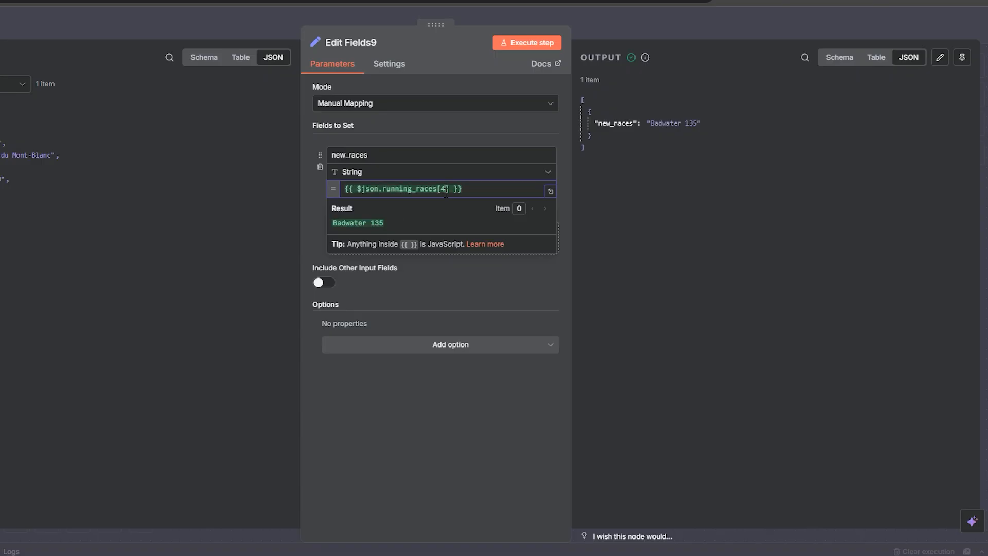
{"action": "key", "text": "BackSpace"}
{"action": "type", "text": "0"}
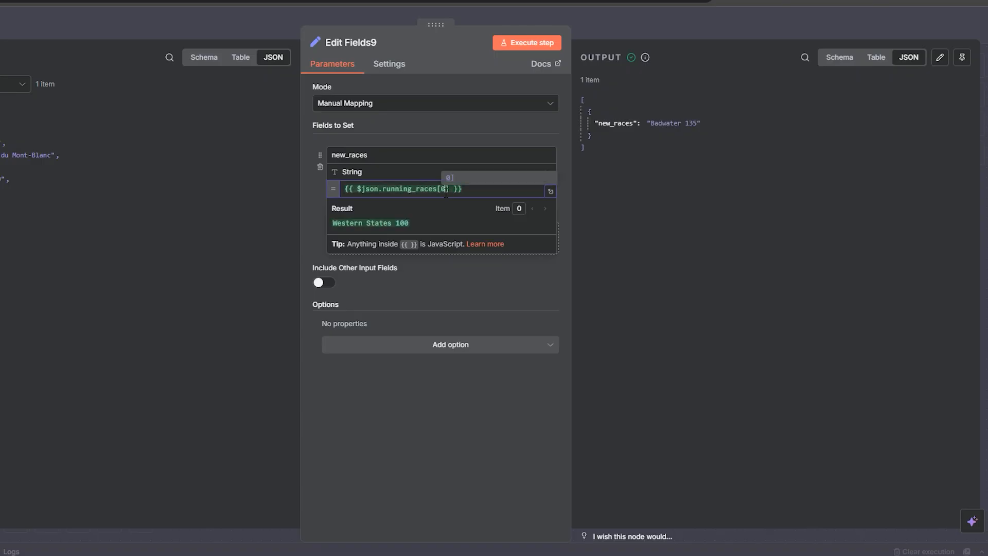
{"action": "left_click", "coordinate": [309, 204]}
{"action": "left_click", "coordinate": [509, 43]}
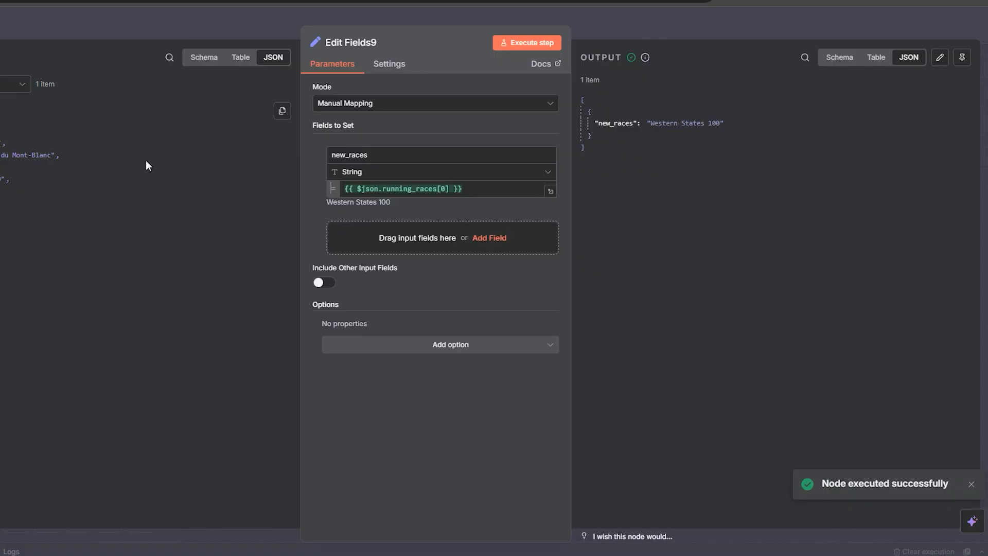
Step: Examine the running_races[0] expression in the new_races field
{"action": "mouse_move", "coordinate": [450, 189]}
{"action": "left_mouse_down"}
{"action": "mouse_move", "coordinate": [420, 189]}
{"action": "mouse_move", "coordinate": [437, 189]}
{"action": "left_mouse_up"}
{"action": "left_click", "coordinate": [420, 189]}
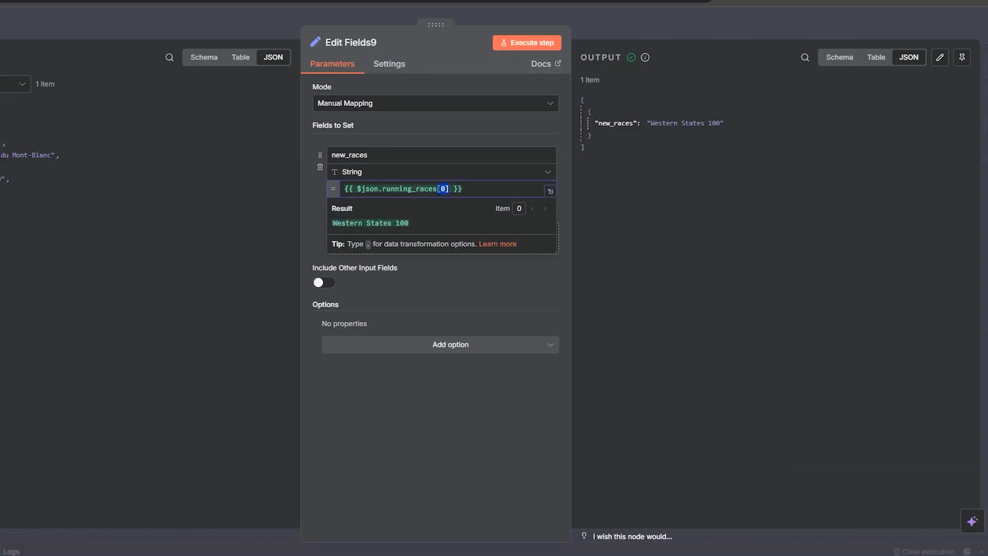
{"action": "left_click", "coordinate": [445, 188]}
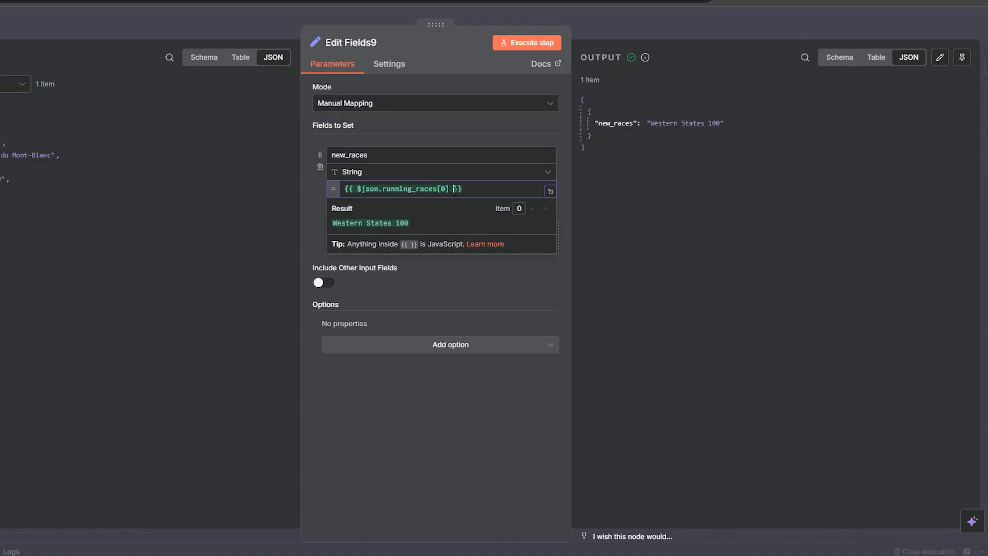
{"action": "left_click_drag", "start_coordinate": [453, 189], "coordinate": [339, 196]}
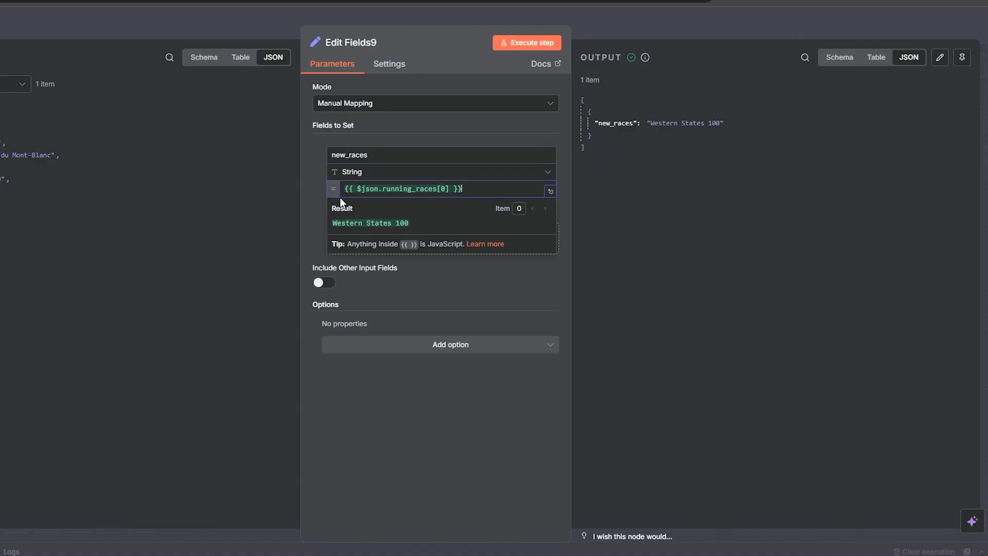
{"action": "left_click", "coordinate": [310, 213]}
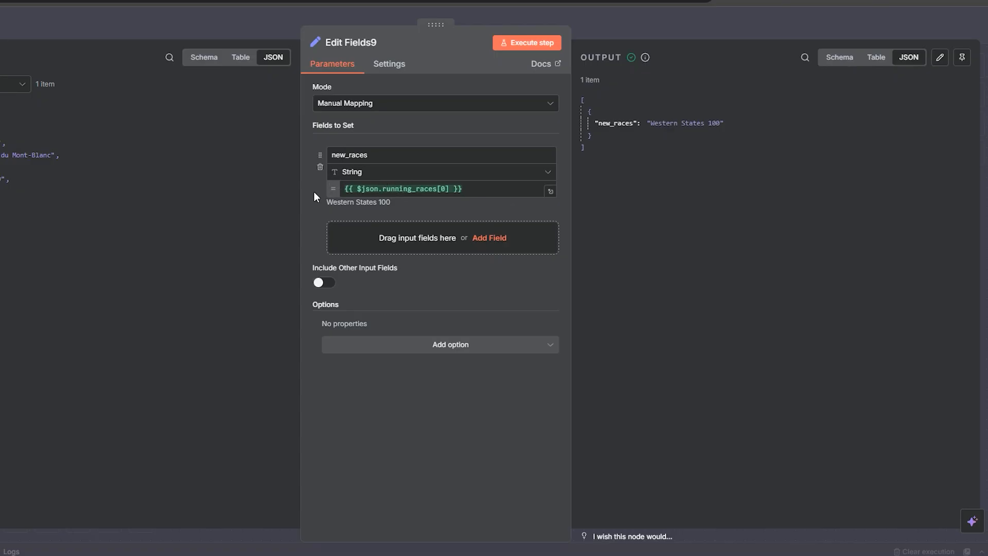
{"action": "left_click", "coordinate": [445, 190]}
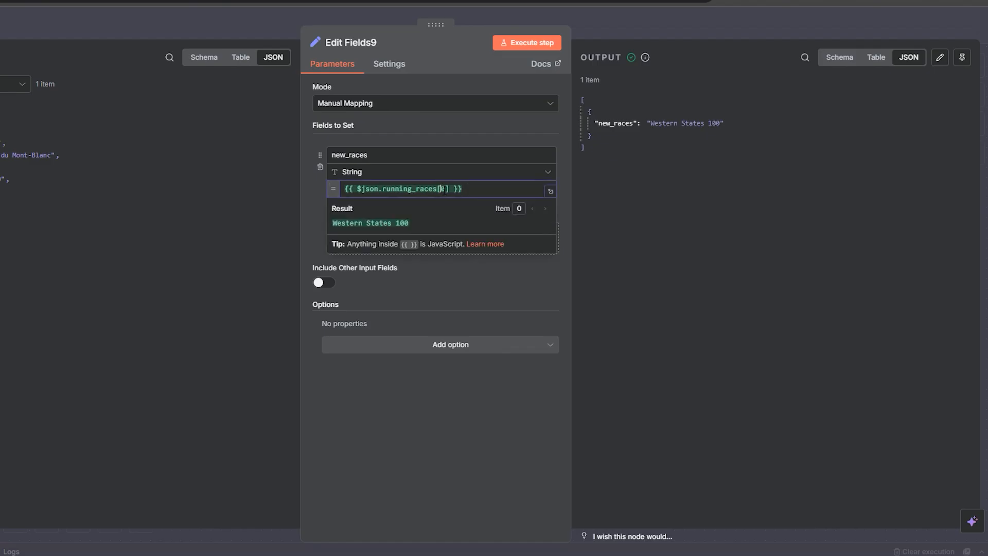
{"action": "double_click", "coordinate": [443, 190]}
{"action": "left_click", "coordinate": [304, 219]}
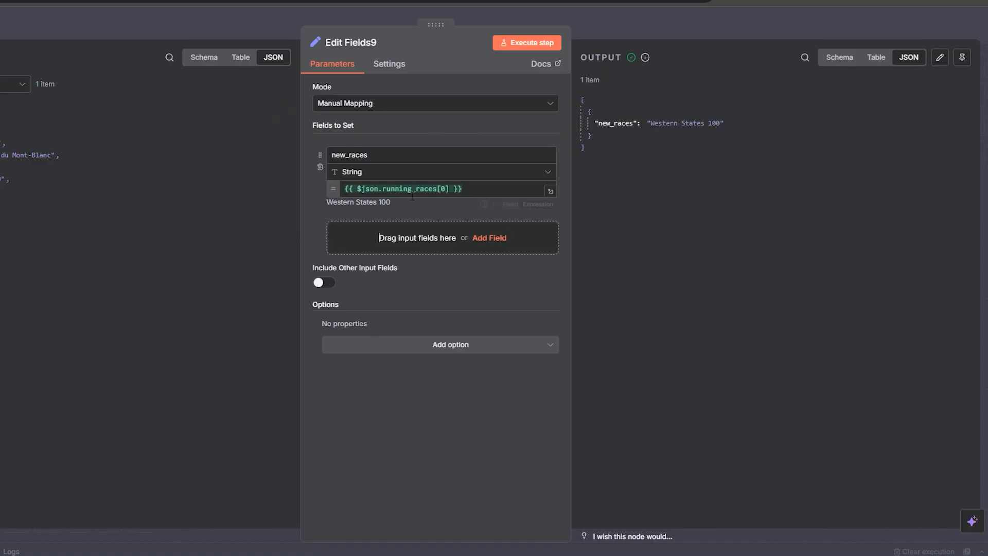
Step: Close the node, move the manual trigger to the object-access row and connect it to Edit Fields8
{"action": "left_click", "coordinate": [693, 29]}
{"action": "left_click", "coordinate": [441, 254]}
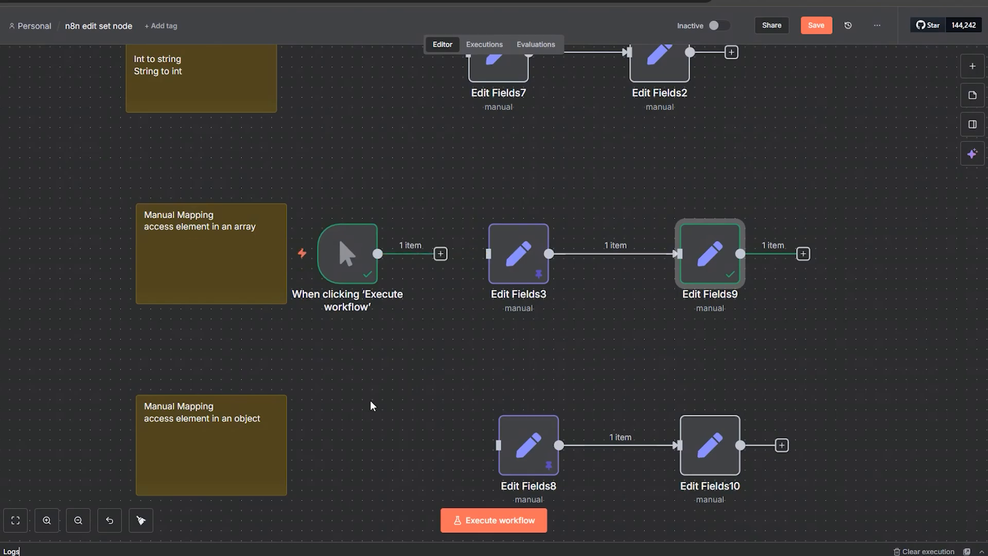
{"action": "scroll", "coordinate": [371, 404], "scroll_direction": "down", "scroll_amount": 5}
{"action": "left_click_drag", "start_coordinate": [381, 90], "coordinate": [389, 285]}
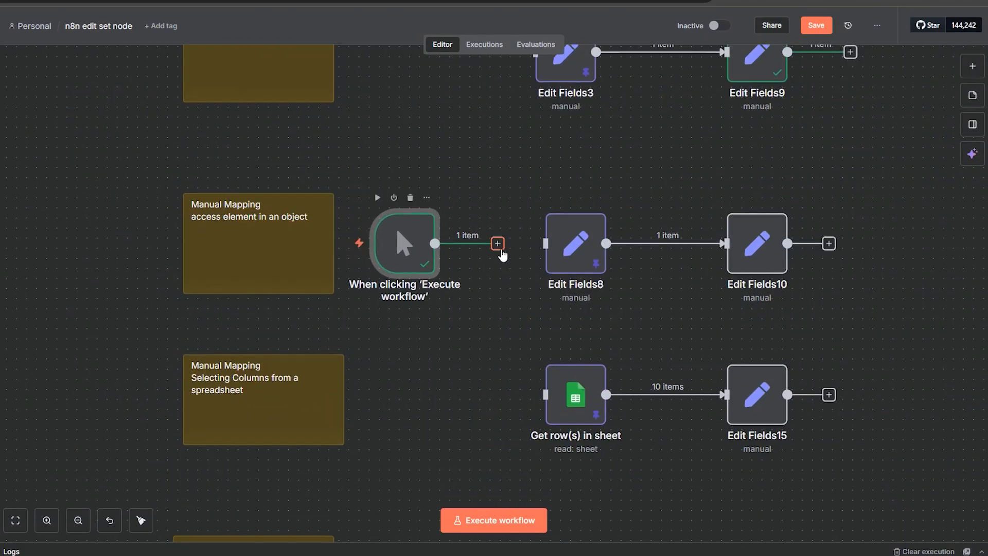
{"action": "left_click_drag", "start_coordinate": [498, 244], "coordinate": [546, 243]}
Step: Open Edit Fields8 to review its runner object field, then close it
{"action": "double_click", "coordinate": [571, 264]}
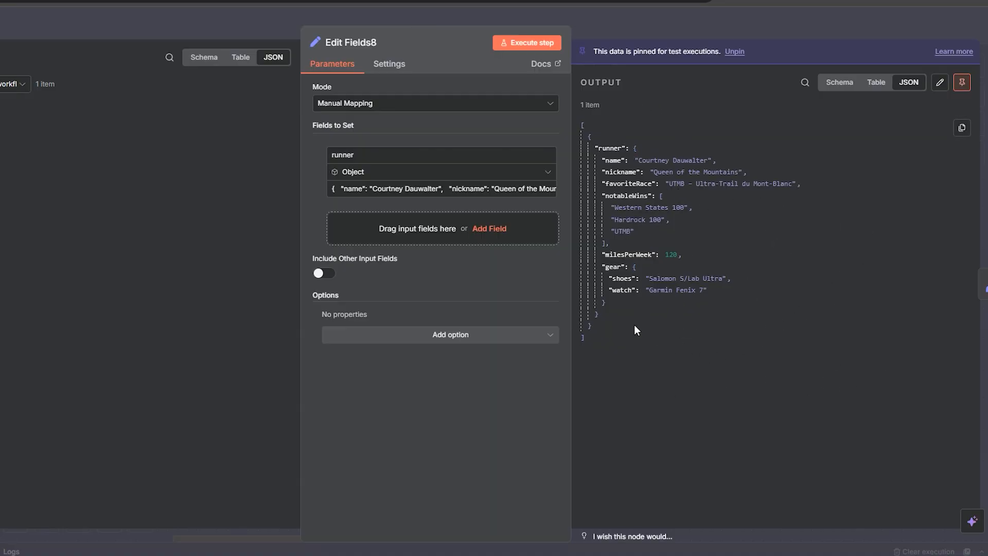
{"action": "left_click", "coordinate": [634, 22]}
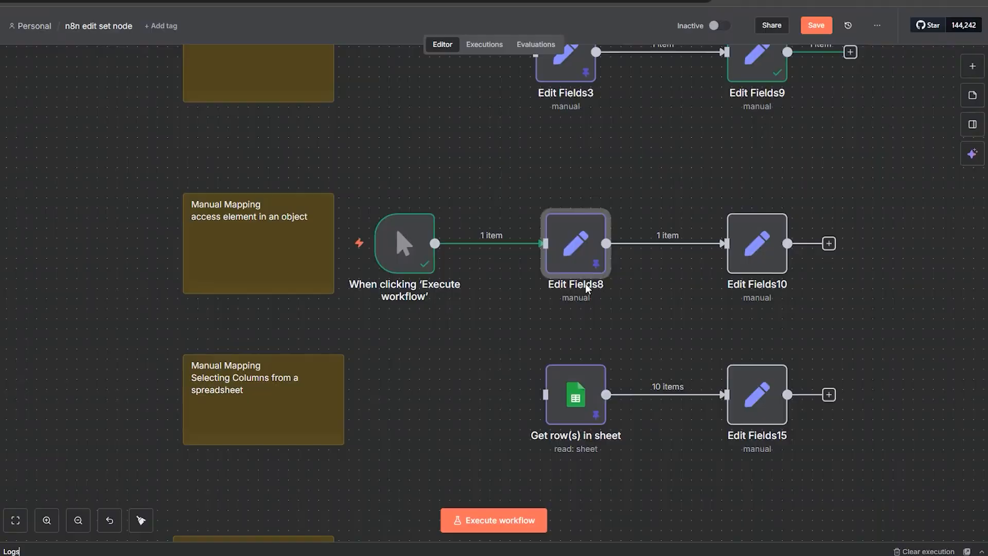
Step: Open Edit Fields10, review its runner property mappings, and execute the step
{"action": "double_click", "coordinate": [735, 270]}
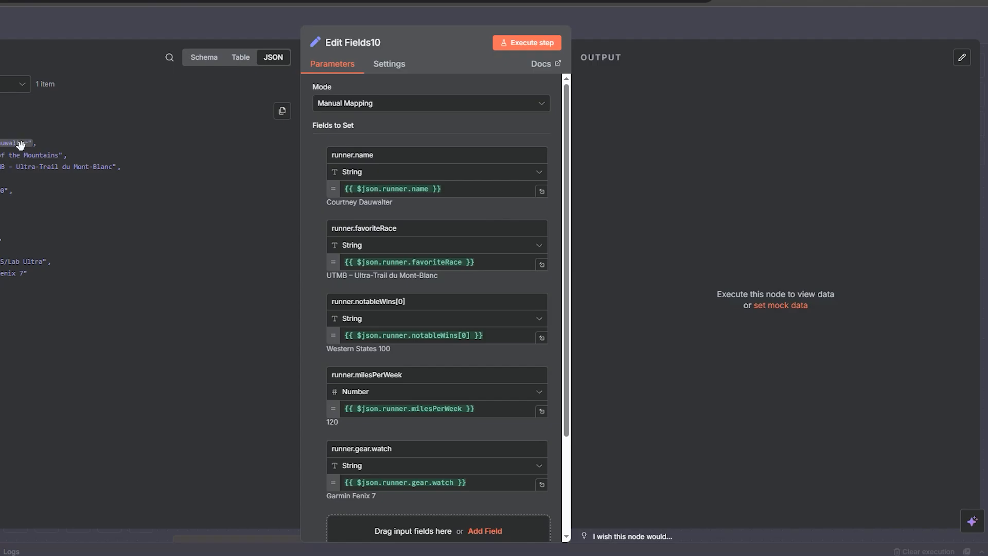
{"action": "left_click_drag", "start_coordinate": [18, 144], "coordinate": [337, 172]}
{"action": "mouse_move", "coordinate": [1, 143]}
{"action": "left_mouse_down"}
{"action": "mouse_move", "coordinate": [385, 218]}
{"action": "mouse_move", "coordinate": [3, 166]}
{"action": "mouse_move", "coordinate": [1, 155]}
{"action": "left_mouse_up"}
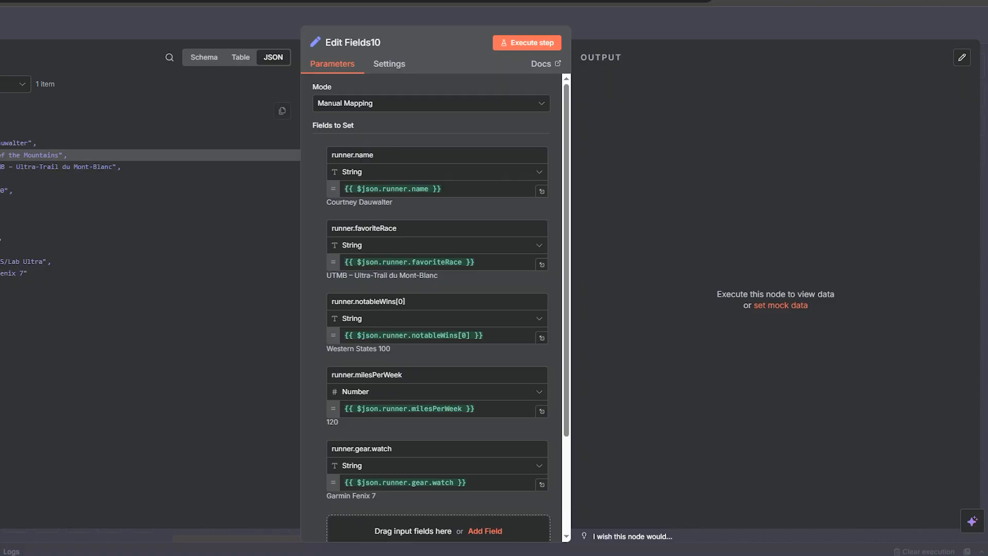
{"action": "left_click", "coordinate": [526, 43]}
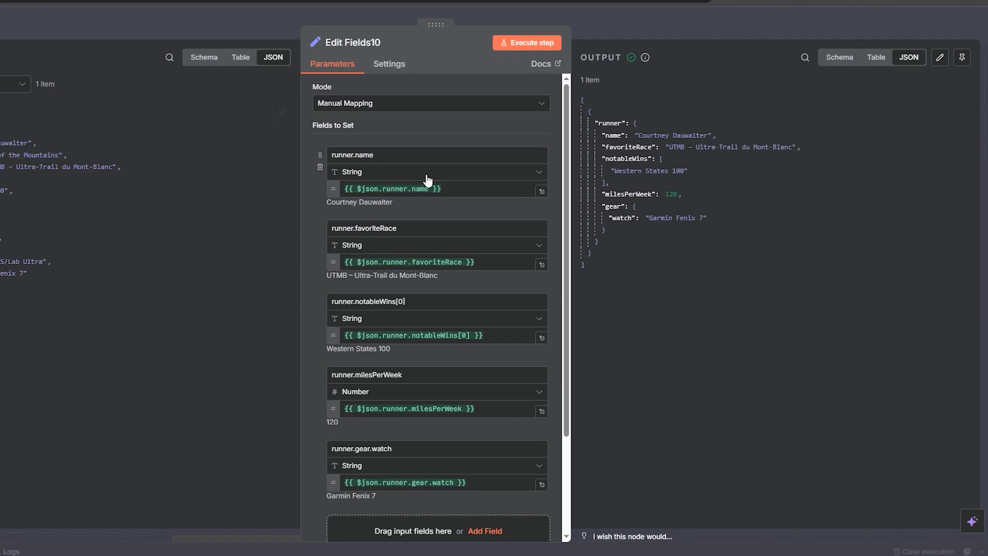
Step: Scroll through the remaining Edit Fields10 mappings and close the node
{"action": "scroll", "coordinate": [441, 291], "scroll_direction": "down", "scroll_amount": 2}
{"action": "scroll", "coordinate": [442, 291], "scroll_direction": "down", "scroll_amount": 1}
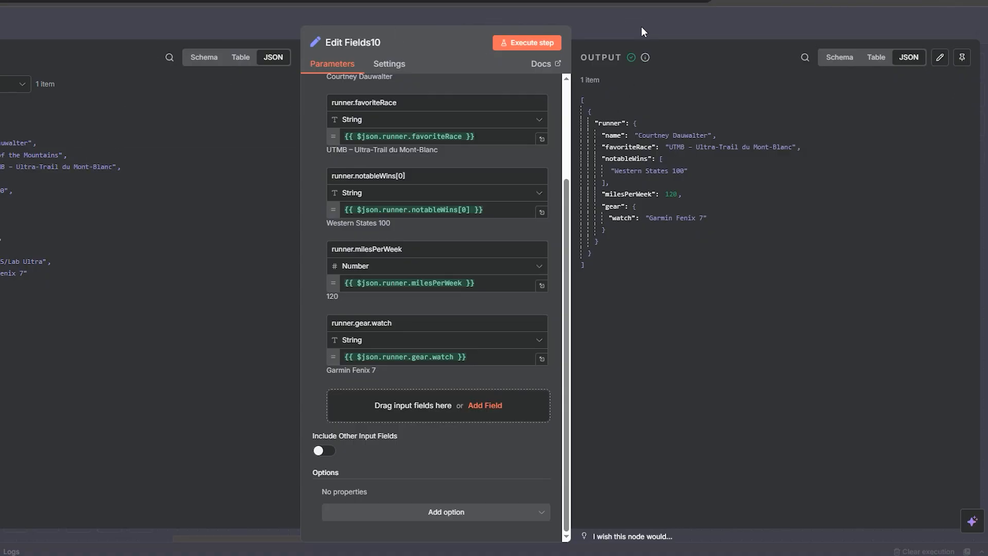
{"action": "left_click", "coordinate": [619, 29]}
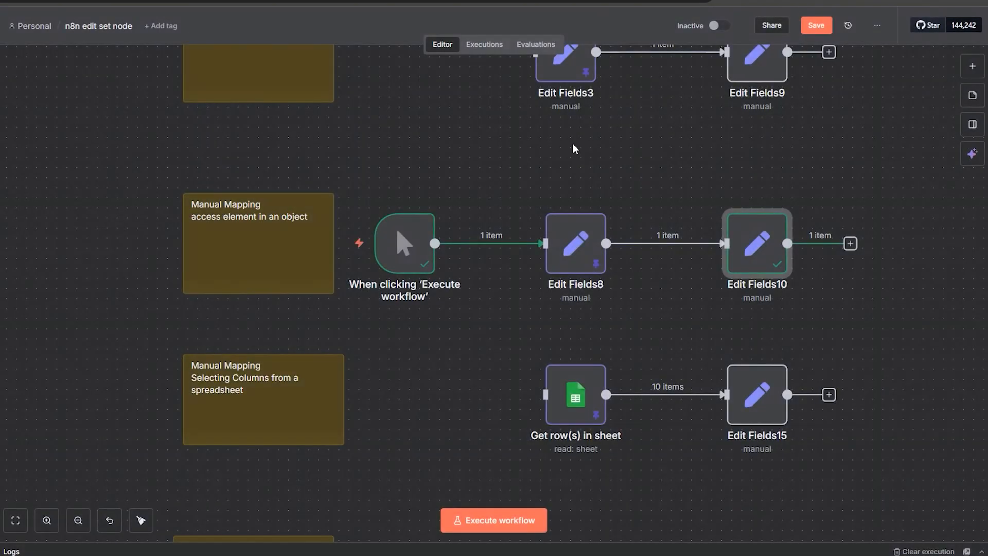
Step: Disconnect the manual trigger, move it to the spreadsheet row and connect it to Get row(s) in sheet
{"action": "left_click", "coordinate": [502, 244]}
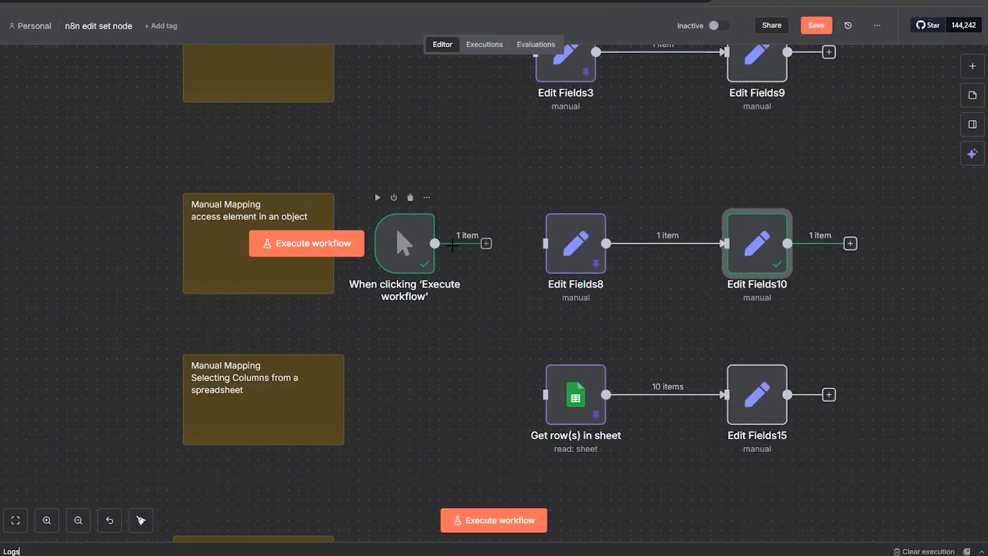
{"action": "left_click_drag", "start_coordinate": [419, 263], "coordinate": [438, 417]}
{"action": "left_click_drag", "start_coordinate": [695, 460], "coordinate": [693, 354]}
{"action": "left_click_drag", "start_coordinate": [681, 401], "coordinate": [652, 319]}
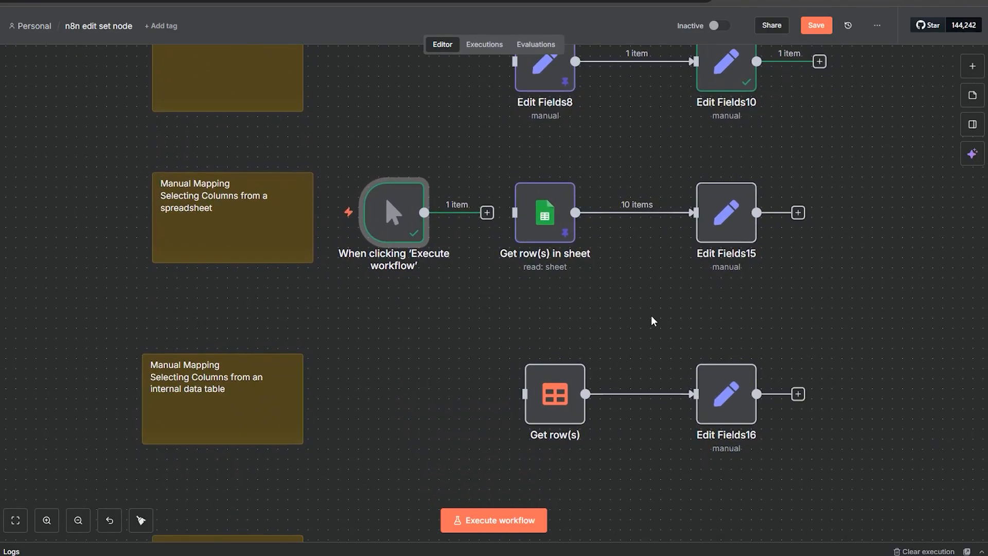
{"action": "scroll", "coordinate": [650, 317], "scroll_direction": "up", "scroll_amount": 1}
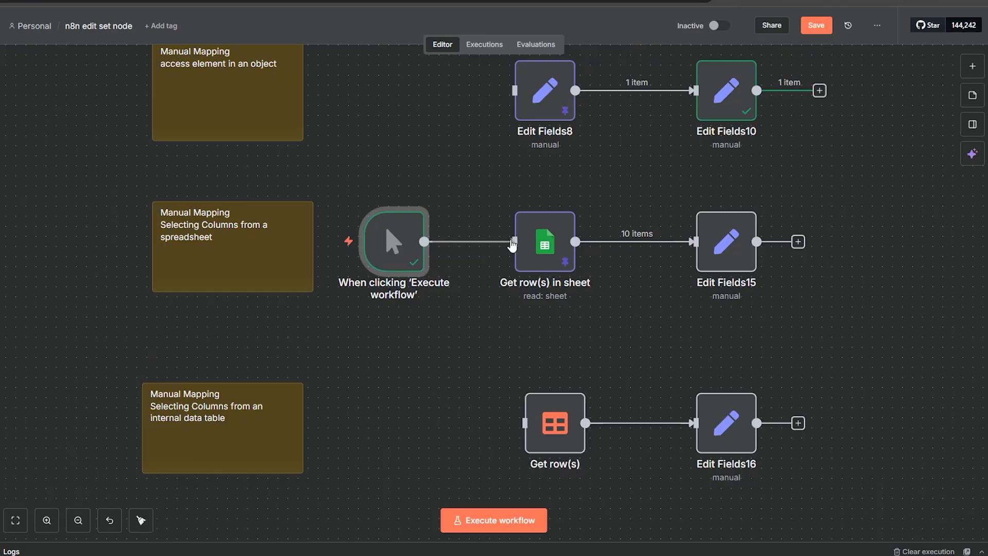
Step: Open Get row(s) in sheet to review its settings and pinned output, then close it
{"action": "double_click", "coordinate": [538, 275]}
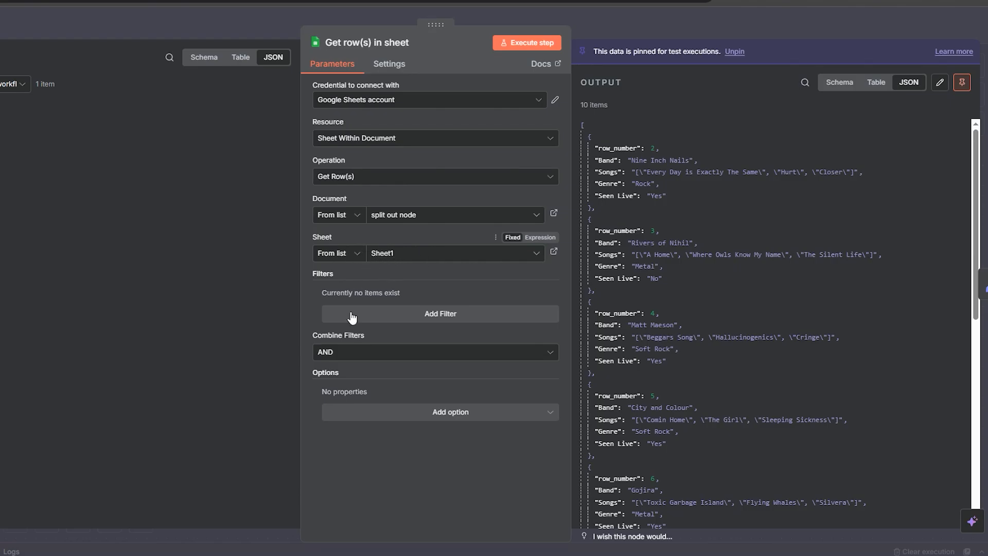
{"action": "scroll", "coordinate": [634, 230], "scroll_direction": "down", "scroll_amount": 5}
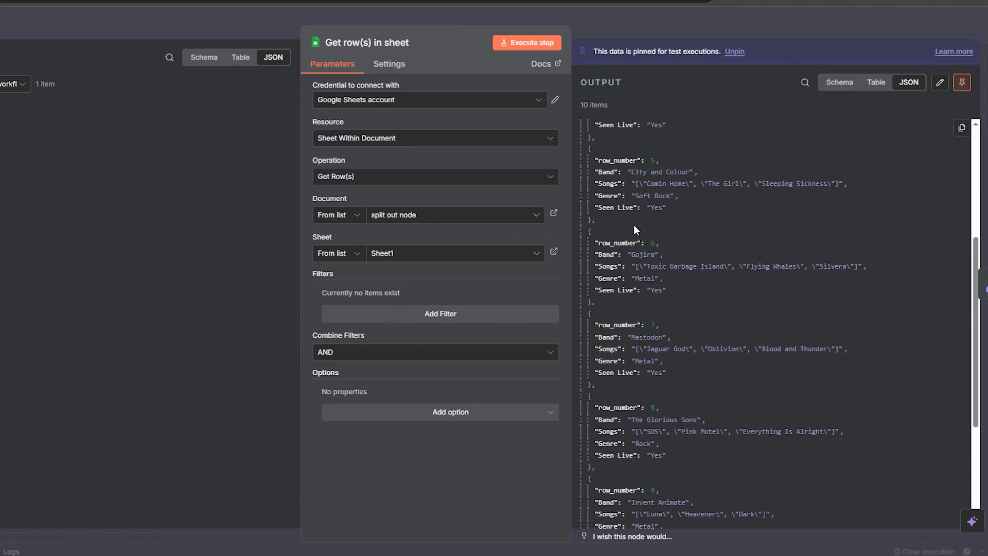
{"action": "left_click", "coordinate": [577, 32]}
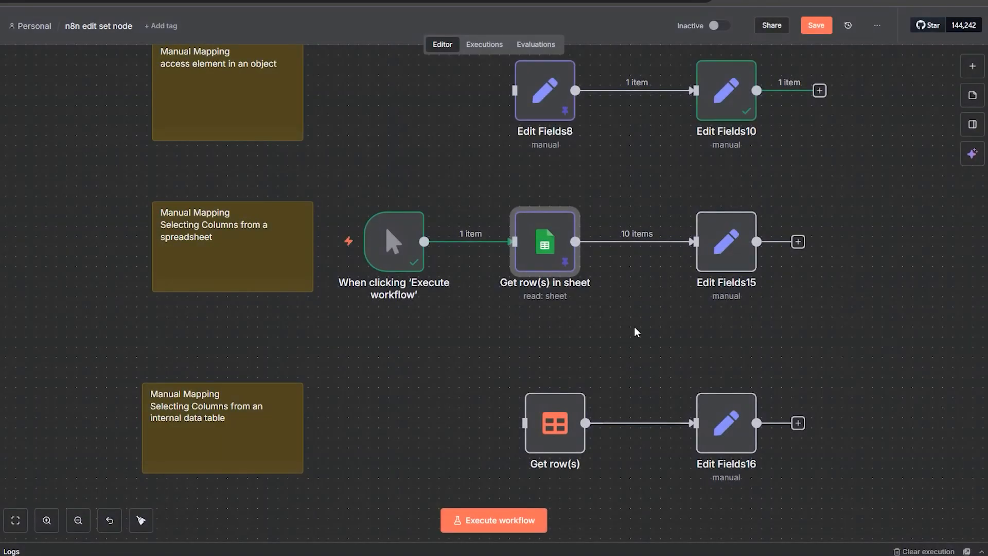
Step: Open Edit Fields15 and review the Band field and its String type
{"action": "double_click", "coordinate": [710, 265]}
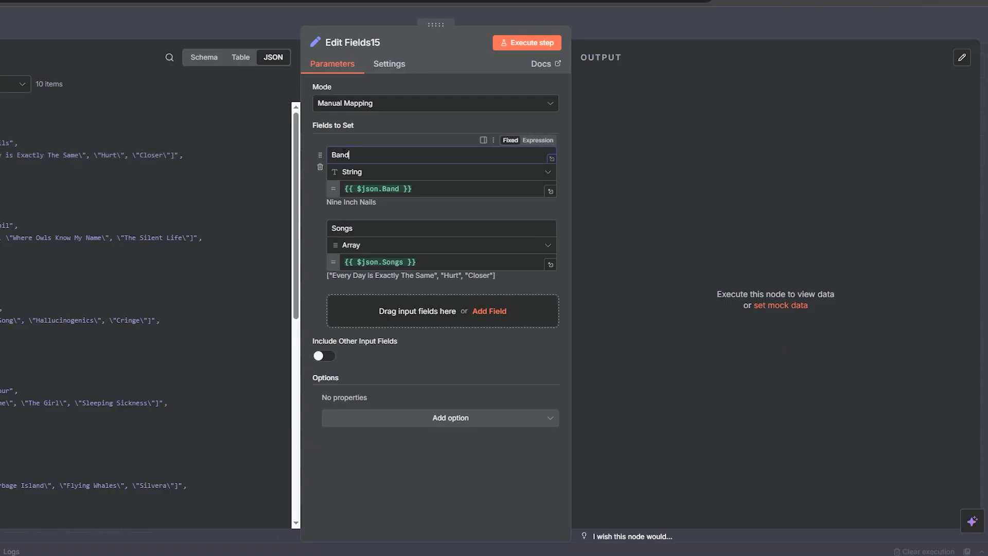
{"action": "left_click_drag", "start_coordinate": [349, 153], "coordinate": [336, 154]}
{"action": "left_click", "coordinate": [346, 155]}
{"action": "left_click", "coordinate": [361, 175]}
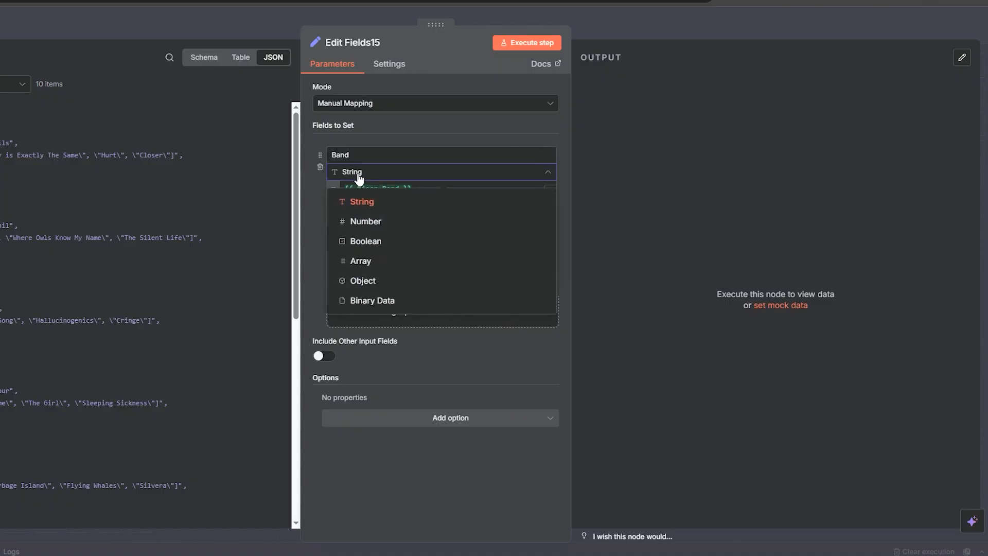
{"action": "left_click", "coordinate": [359, 177]}
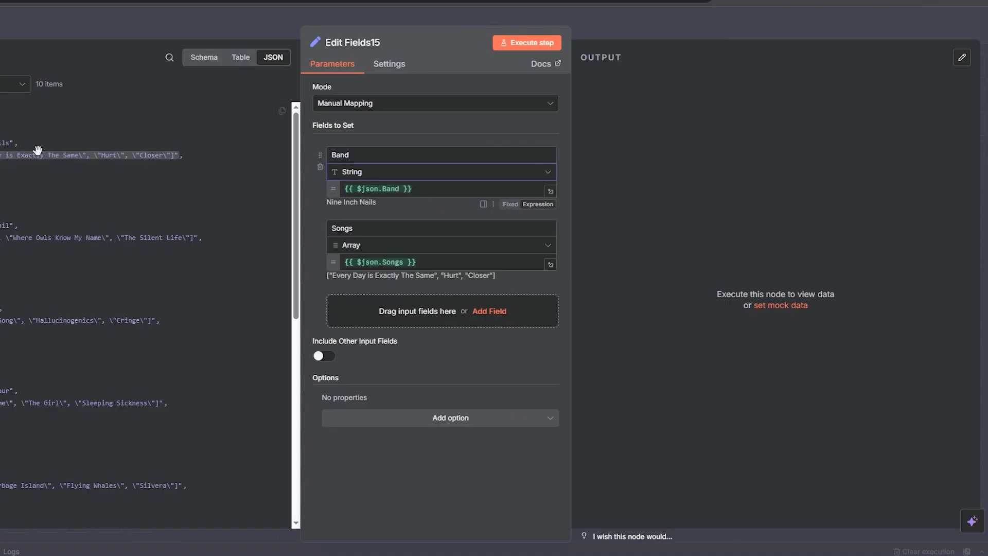
{"action": "left_click_drag", "start_coordinate": [154, 156], "coordinate": [1, 161]}
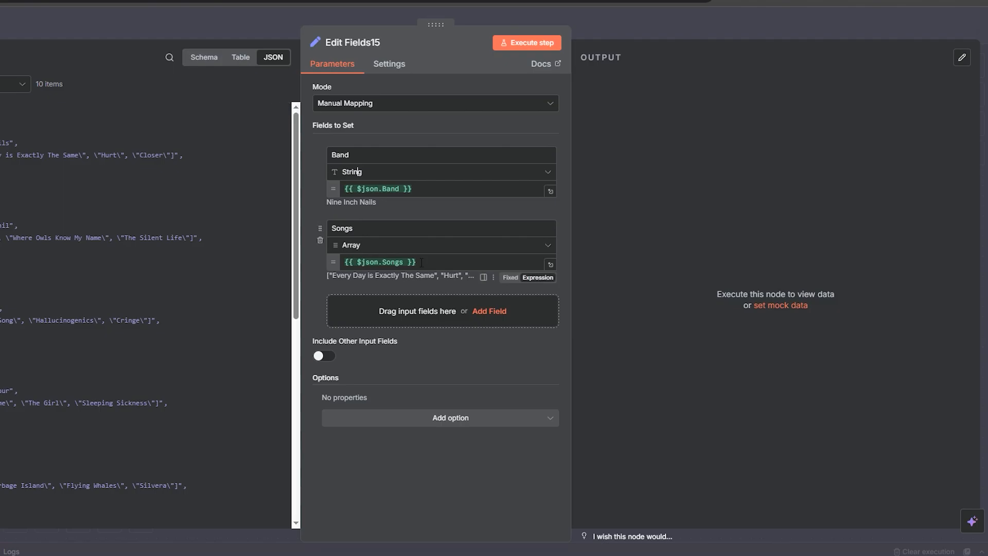
Step: Review the Songs field's Array type options and execute the Edit Fields15 step
{"action": "left_click", "coordinate": [367, 249]}
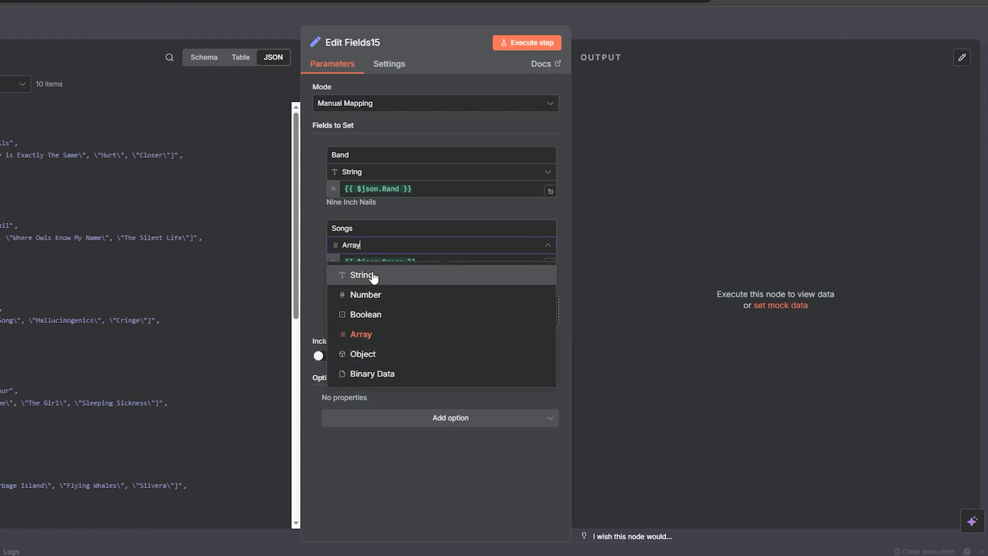
{"action": "left_click", "coordinate": [313, 253]}
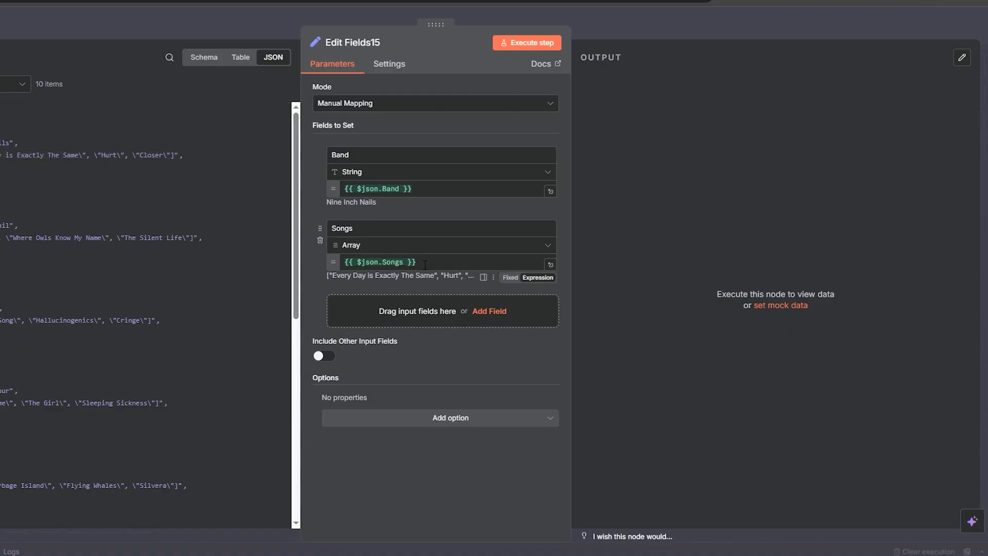
{"action": "left_click", "coordinate": [374, 249]}
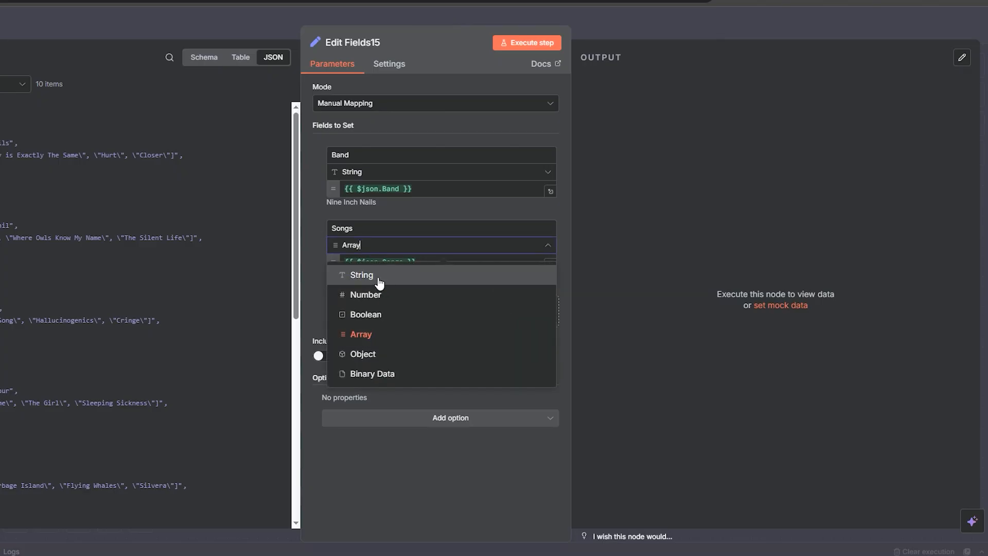
{"action": "left_click", "coordinate": [524, 47]}
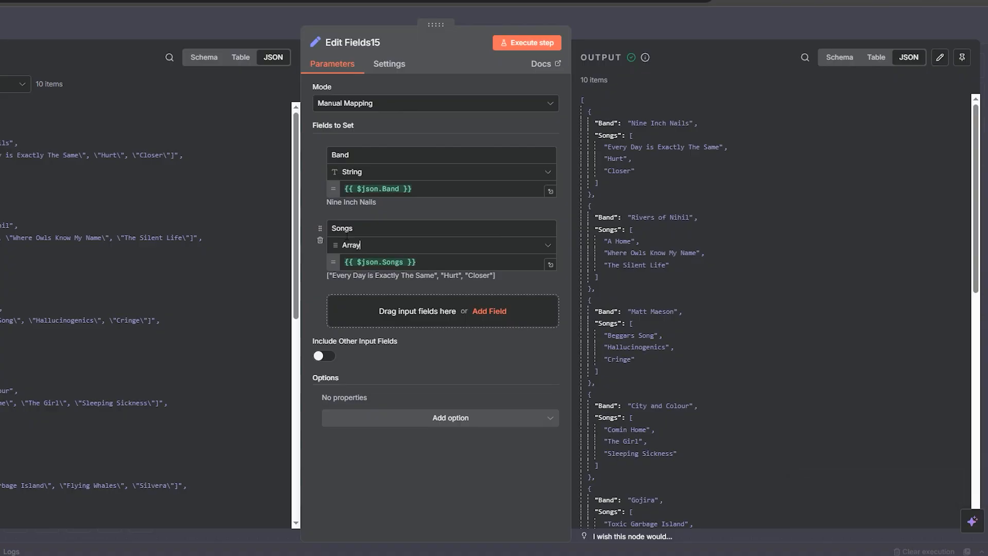
Step: Reopen the Songs field's type options, then close the node
{"action": "left_click", "coordinate": [360, 246]}
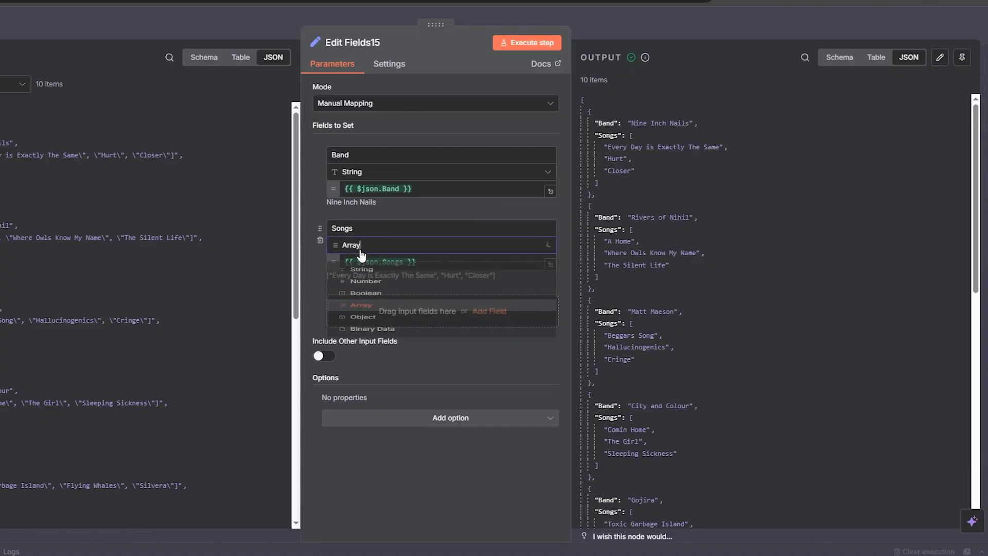
{"action": "left_click", "coordinate": [316, 276]}
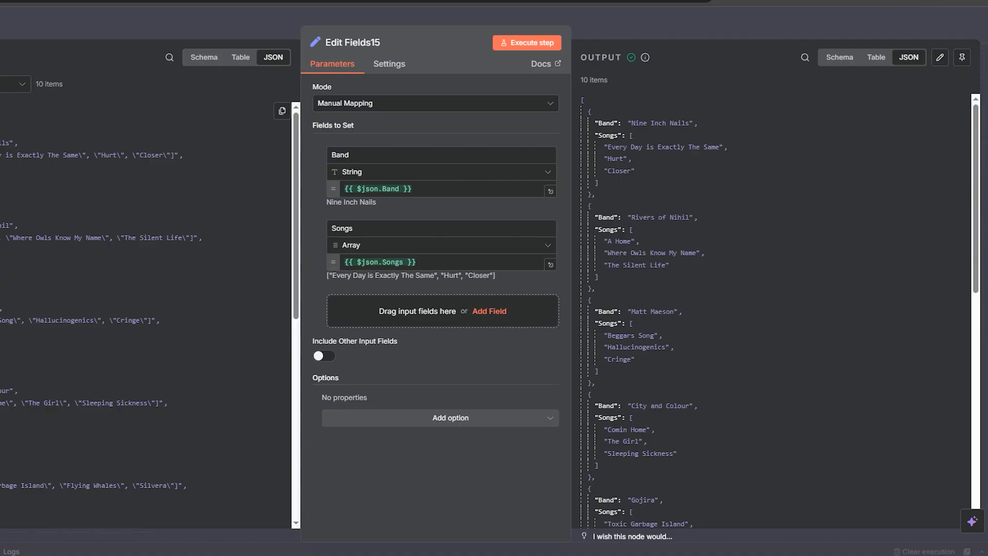
{"action": "left_click", "coordinate": [125, 30]}
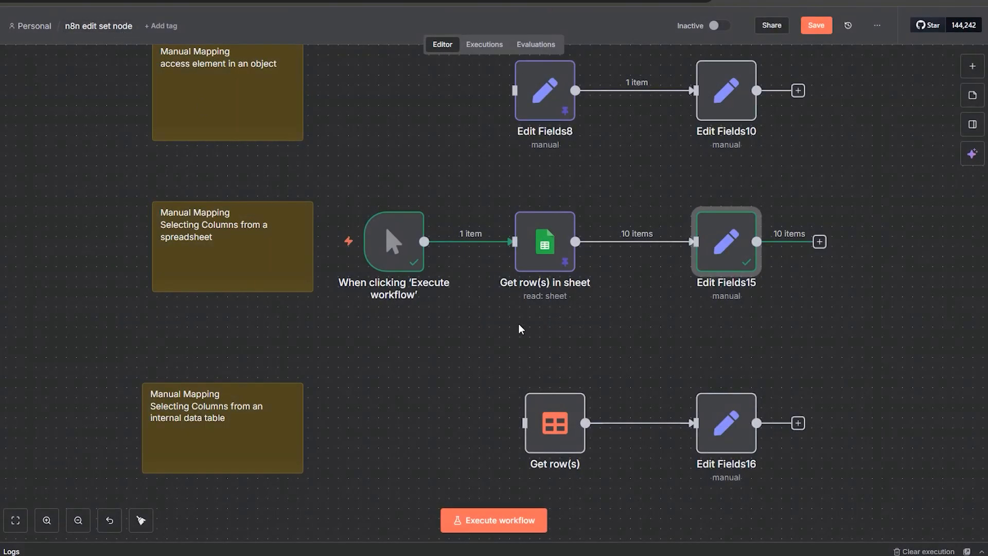
Step: Disconnect the manual trigger and move it to the data-table row, connecting it to Get row(s)
{"action": "scroll", "coordinate": [445, 402], "scroll_direction": "down", "scroll_amount": 3}
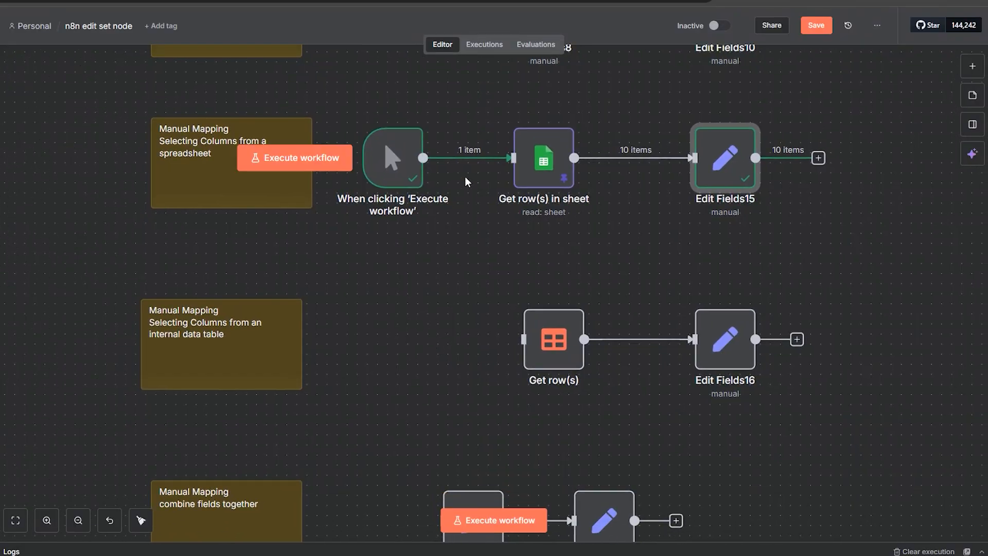
{"action": "left_click", "coordinate": [482, 160]}
{"action": "left_click_drag", "start_coordinate": [392, 159], "coordinate": [524, 339]}
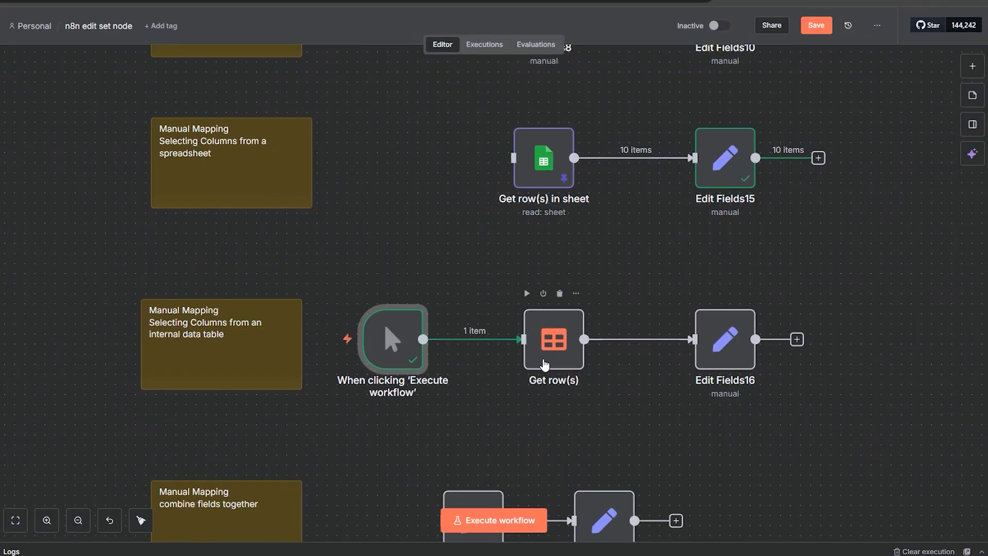
Step: Open Get row(s) for the instagram_followers data table, execute it, and close it
{"action": "double_click", "coordinate": [546, 364]}
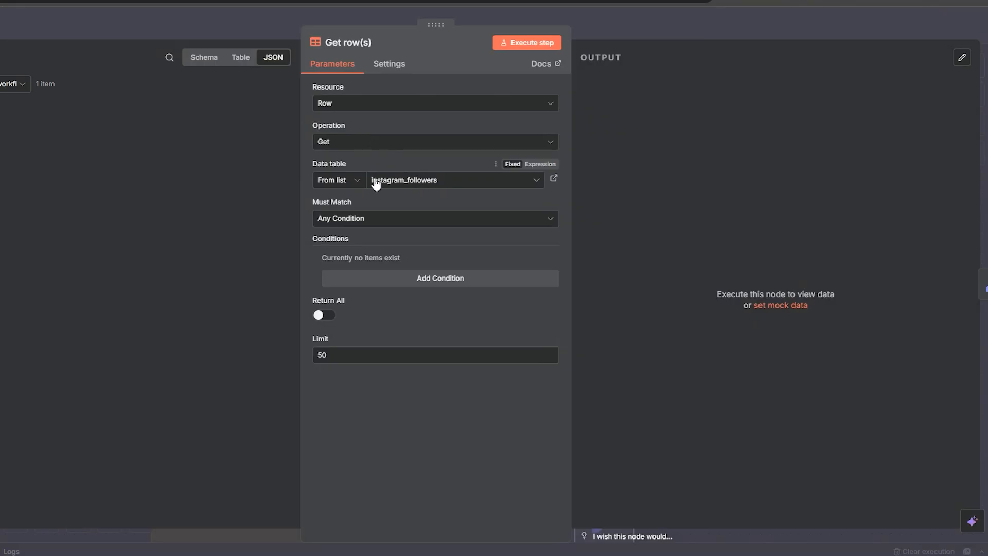
{"action": "left_click", "coordinate": [521, 44]}
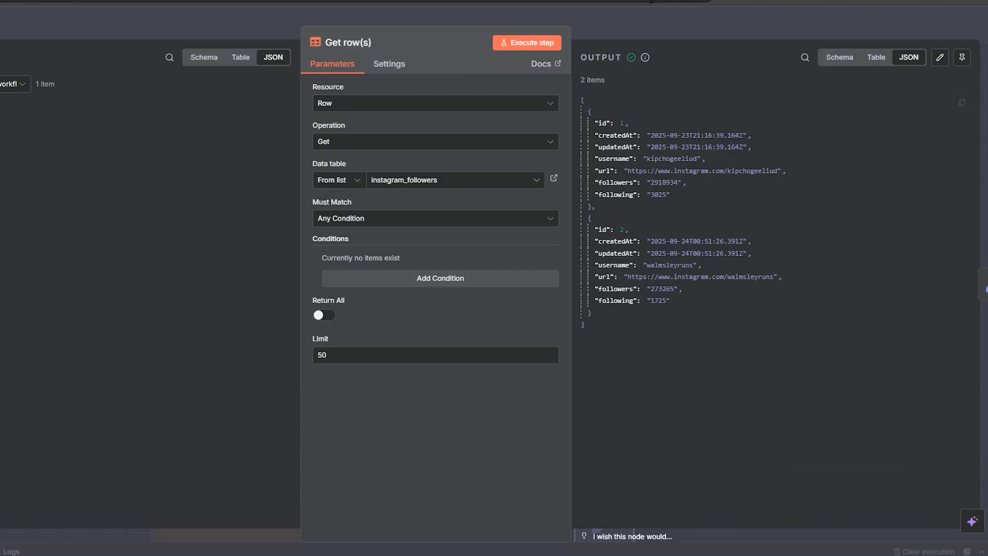
{"action": "left_click", "coordinate": [645, 30]}
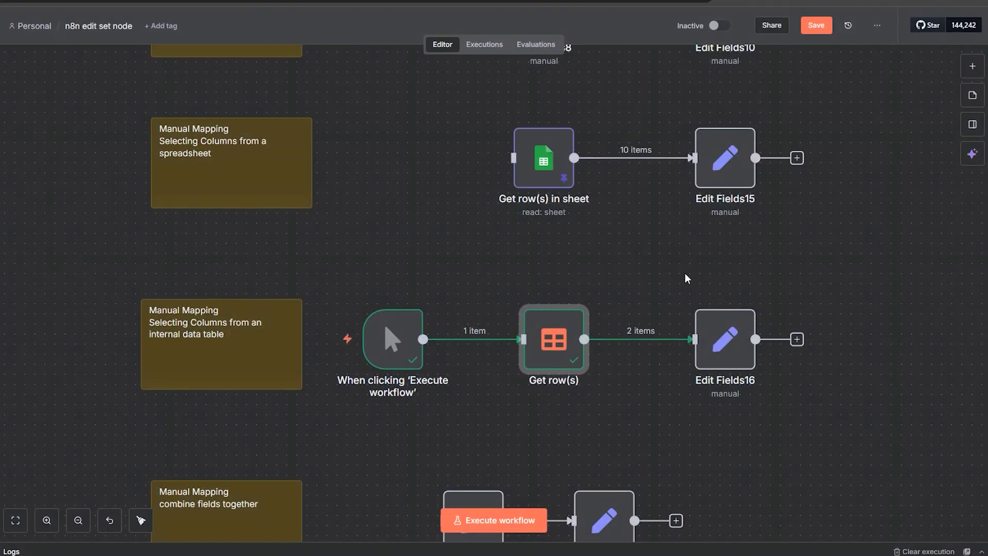
Step: Open Edit Fields16, review the followers field's Number type, and execute the step
{"action": "double_click", "coordinate": [715, 344]}
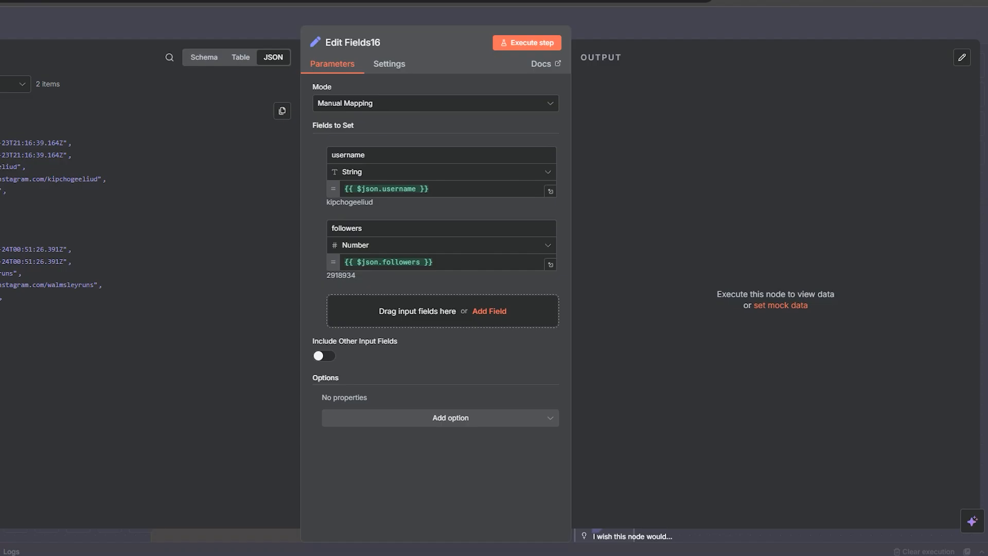
{"action": "mouse_move", "coordinate": [4, 167]}
{"action": "left_mouse_down"}
{"action": "mouse_move", "coordinate": [414, 197]}
{"action": "mouse_move", "coordinate": [2, 167]}
{"action": "left_mouse_up"}
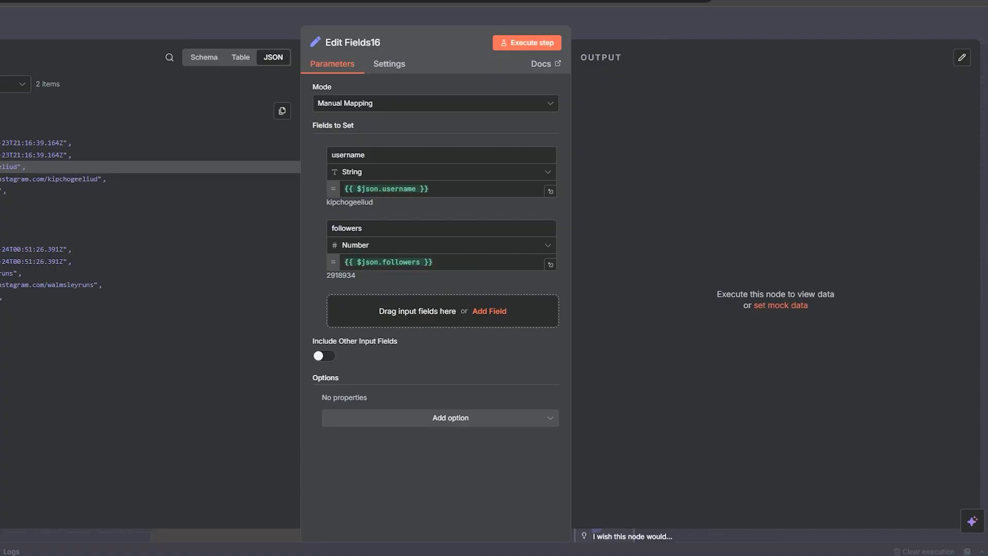
{"action": "mouse_move", "coordinate": [1, 191]}
{"action": "left_mouse_down"}
{"action": "mouse_move", "coordinate": [335, 236]}
{"action": "mouse_move", "coordinate": [1, 192]}
{"action": "left_mouse_up"}
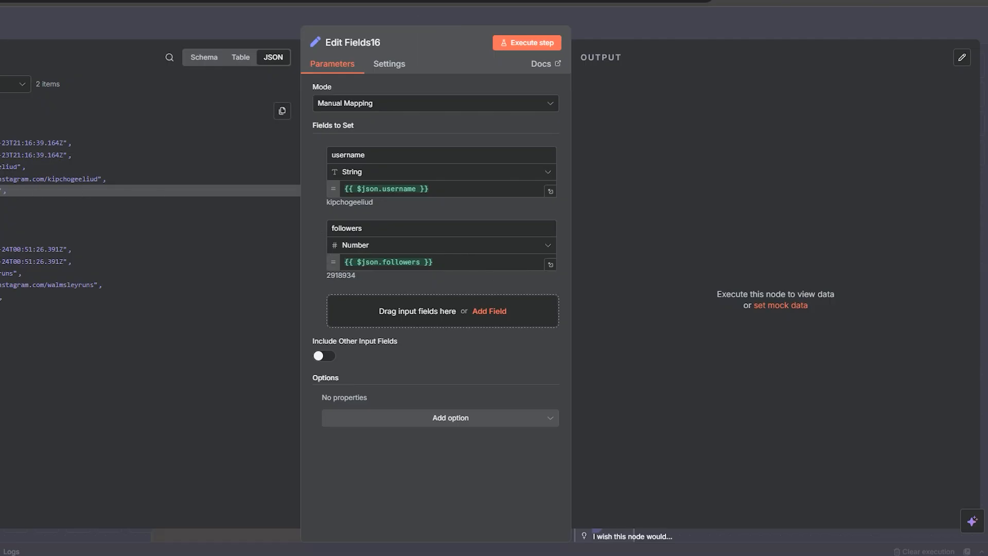
{"action": "left_click", "coordinate": [365, 251]}
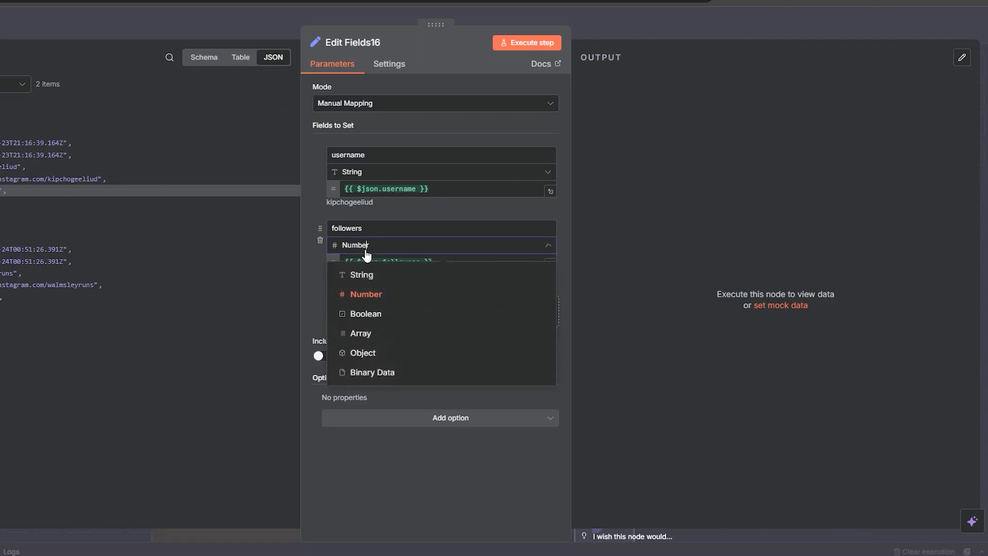
{"action": "left_click", "coordinate": [365, 250]}
{"action": "left_click", "coordinate": [528, 40]}
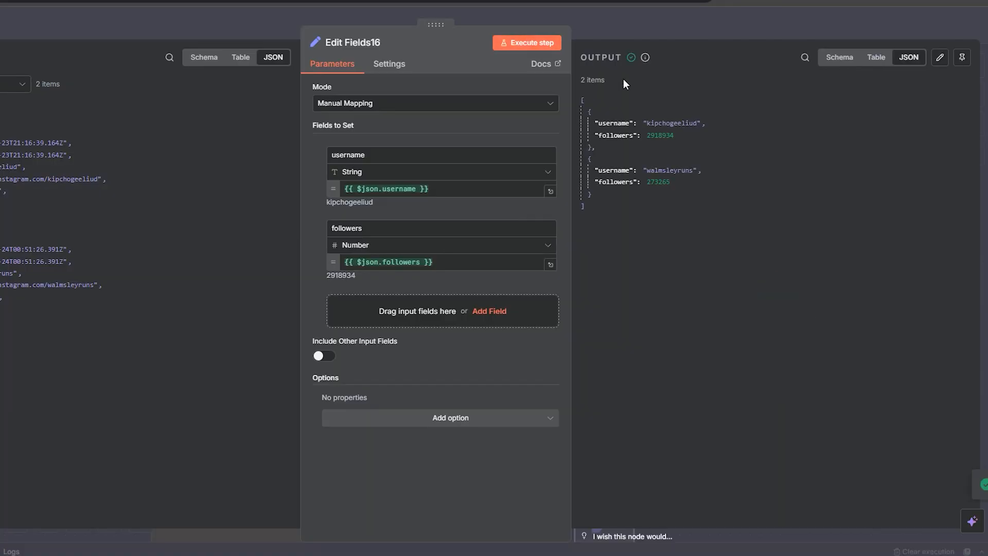
Step: Inspect the followers values in the output and close the node
{"action": "left_click_drag", "start_coordinate": [634, 135], "coordinate": [598, 135]}
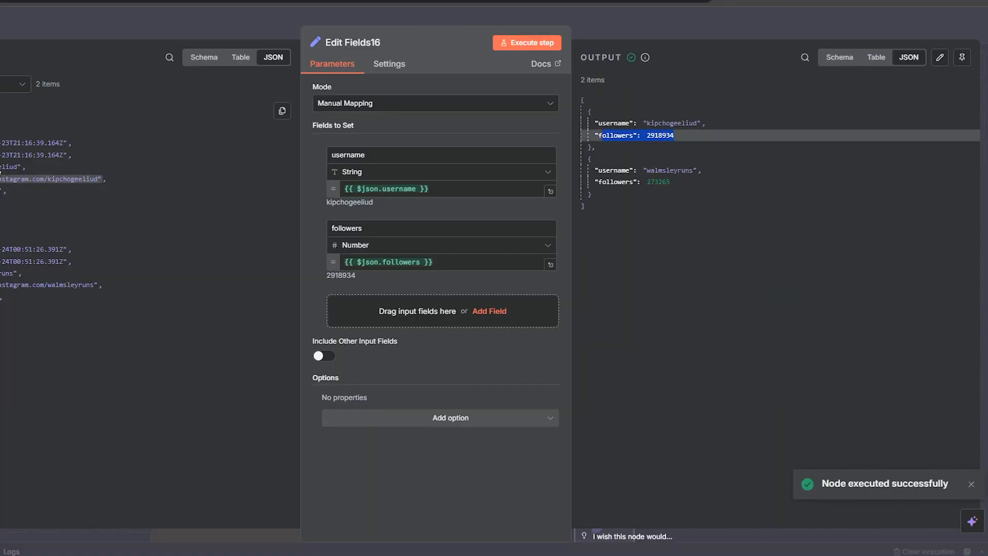
{"action": "double_click", "coordinate": [660, 135]}
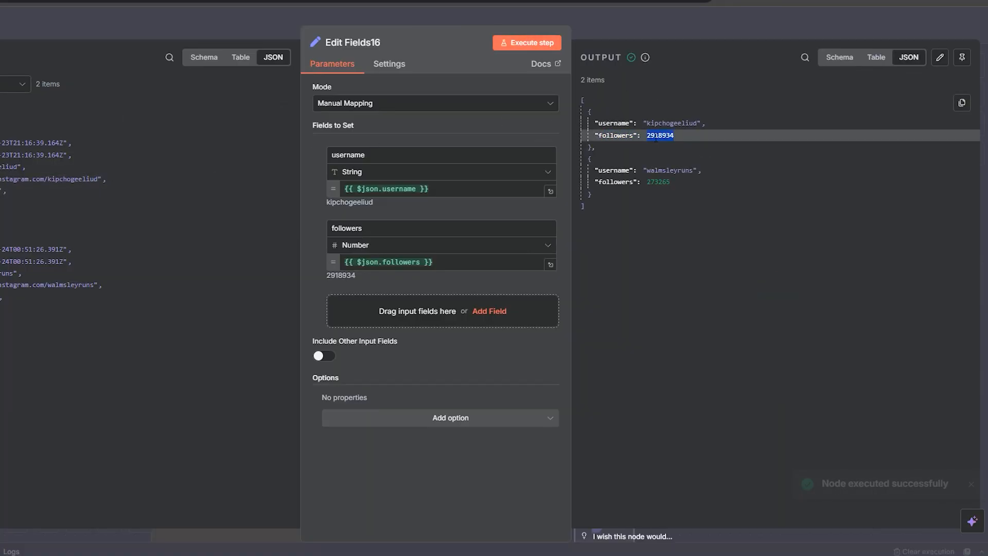
{"action": "left_click", "coordinate": [638, 19]}
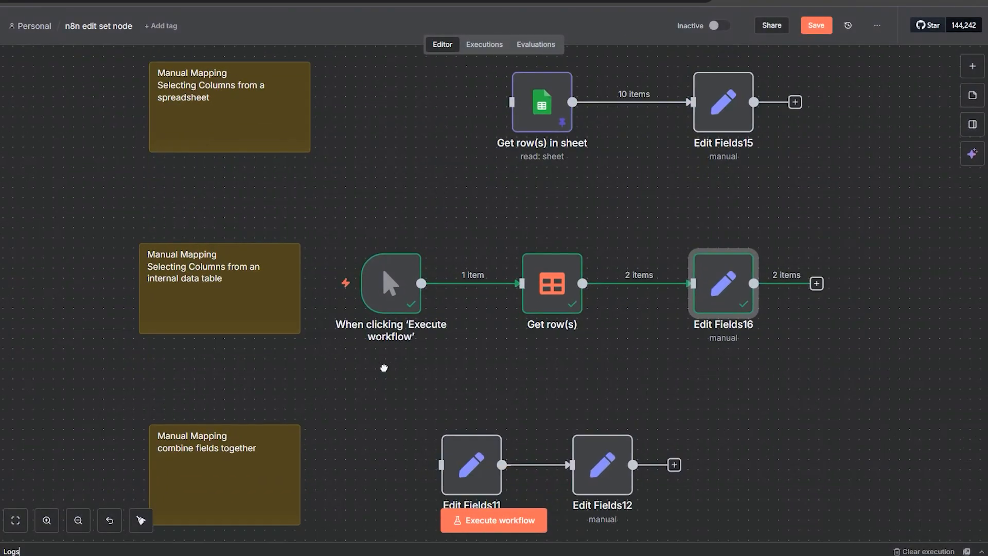
Step: Move the manual trigger to the combine-fields row and shift Edit Fields11 and Edit Fields12 to the right
{"action": "left_click_drag", "start_coordinate": [384, 368], "coordinate": [419, 230]}
{"action": "mouse_move", "coordinate": [425, 151]}
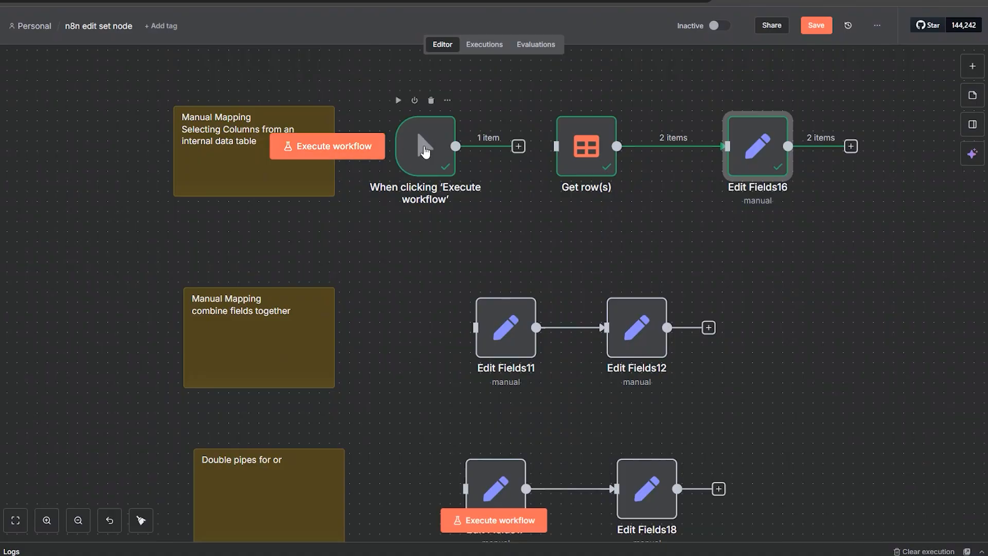
{"action": "left_click_drag", "start_coordinate": [425, 151], "coordinate": [375, 332]}
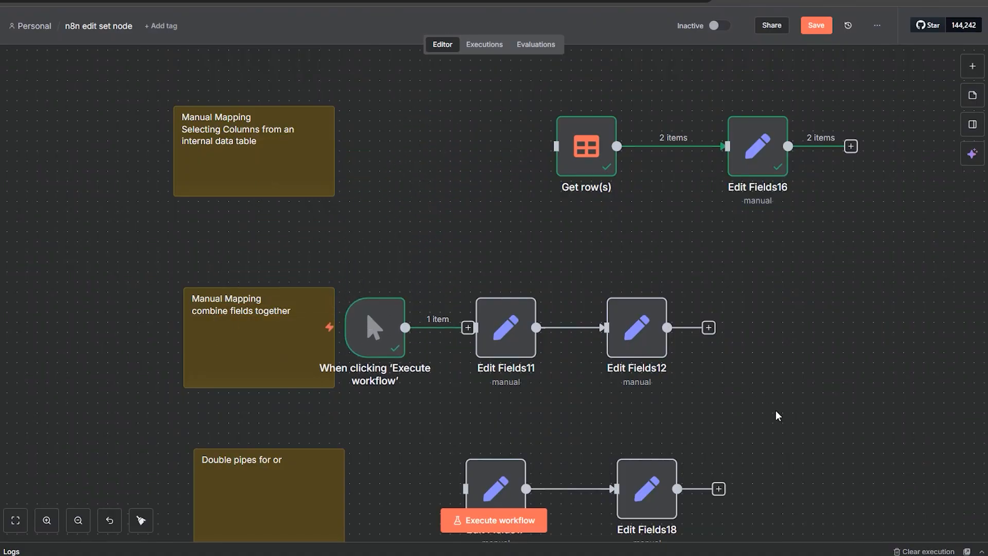
{"action": "left_click_drag", "start_coordinate": [778, 416], "coordinate": [468, 264]}
{"action": "left_click_drag", "start_coordinate": [505, 308], "coordinate": [577, 305]}
{"action": "left_click", "coordinate": [461, 286]}
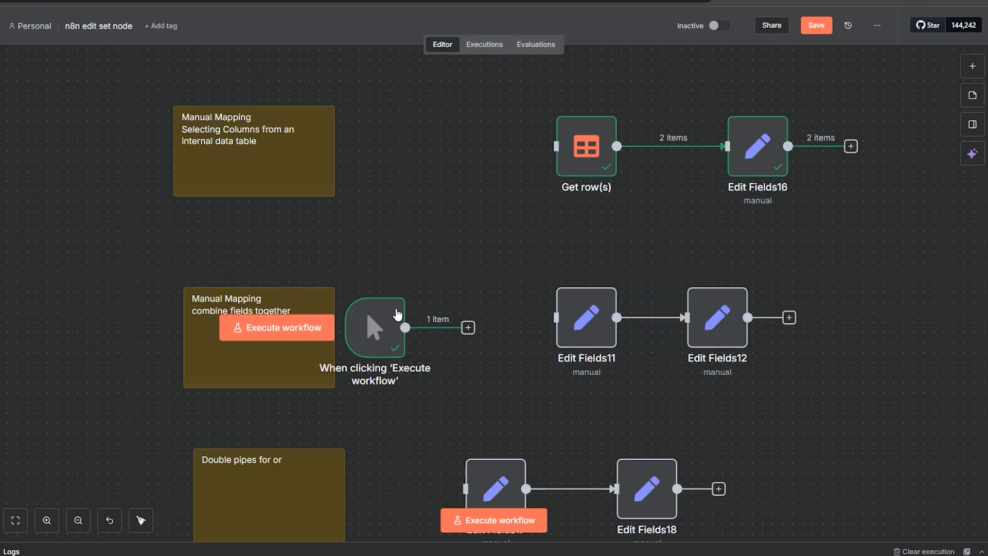
Step: Nudge the manual trigger slightly to the right within the combine-fields row
{"action": "left_click_drag", "start_coordinate": [398, 314], "coordinate": [434, 300]}
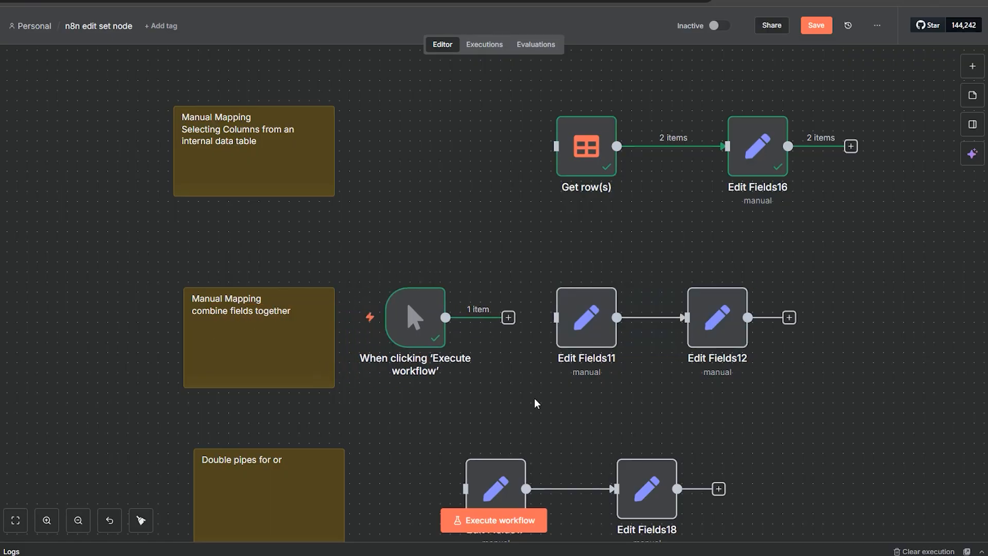
Step: Delete the text "(not working)" from the Chain Together sticky note
{"action": "scroll", "coordinate": [512, 402], "scroll_direction": "down", "scroll_amount": 2}
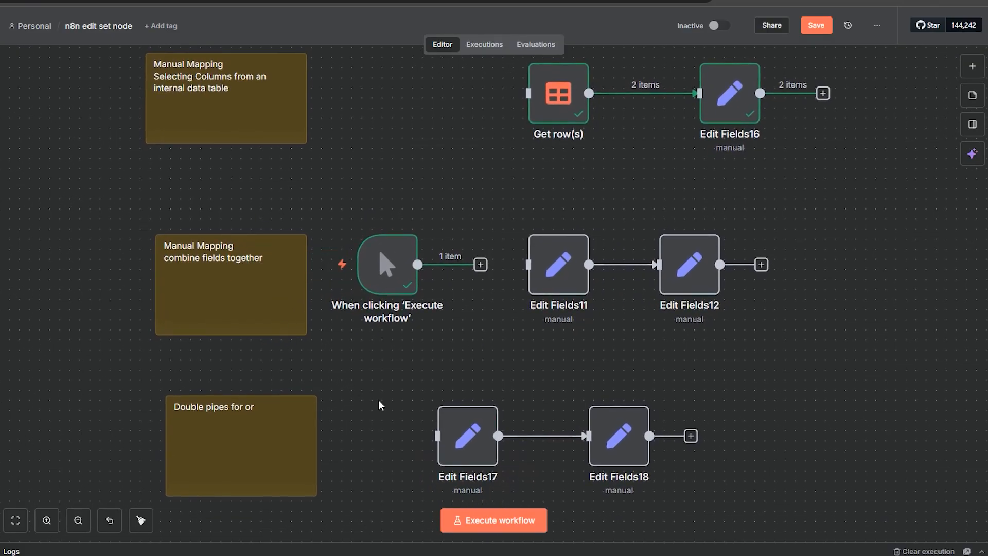
{"action": "scroll", "coordinate": [381, 403], "scroll_direction": "down", "scroll_amount": 6}
{"action": "scroll", "coordinate": [683, 362], "scroll_direction": "down", "scroll_amount": 14}
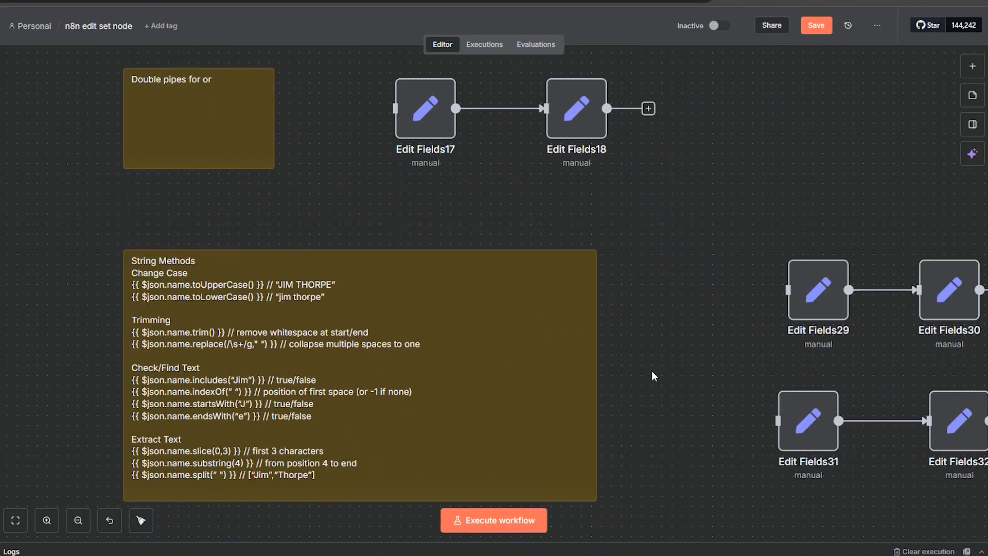
{"action": "scroll", "coordinate": [625, 259], "scroll_direction": "down", "scroll_amount": 10}
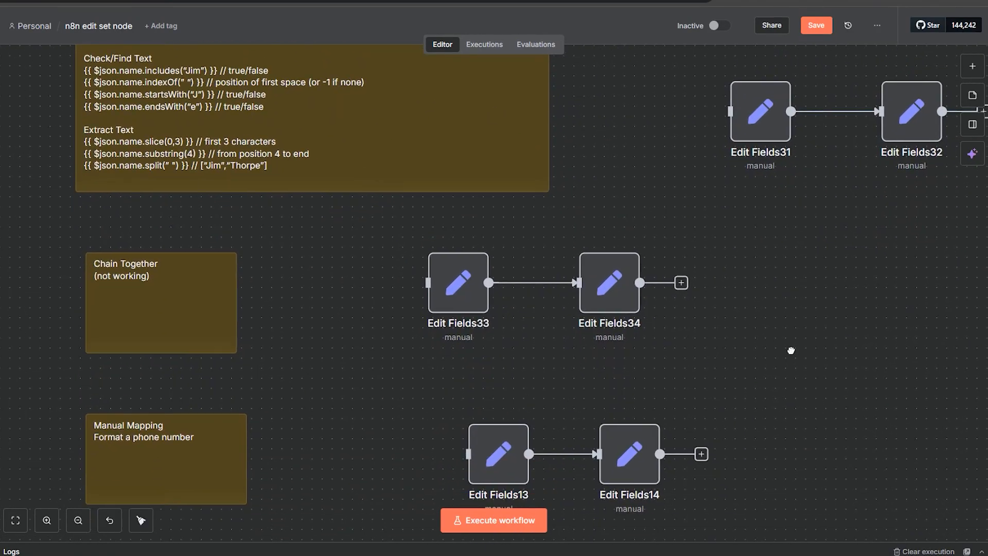
{"action": "scroll", "coordinate": [310, 266], "scroll_direction": "left", "scroll_amount": 6}
{"action": "scroll", "coordinate": [311, 267], "scroll_direction": "up", "scroll_amount": 3}
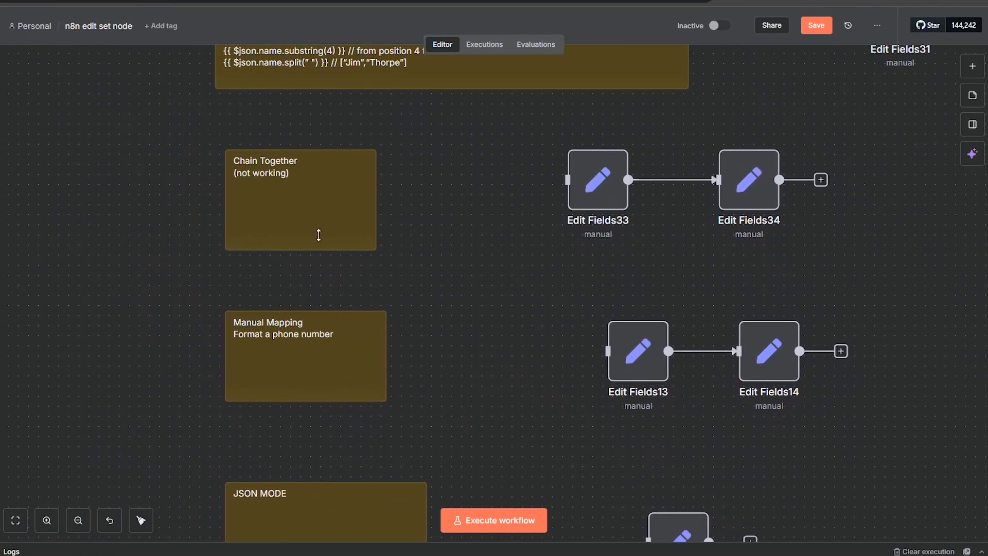
{"action": "double_click", "coordinate": [309, 213]}
{"action": "key", "text": "shift+Home"}
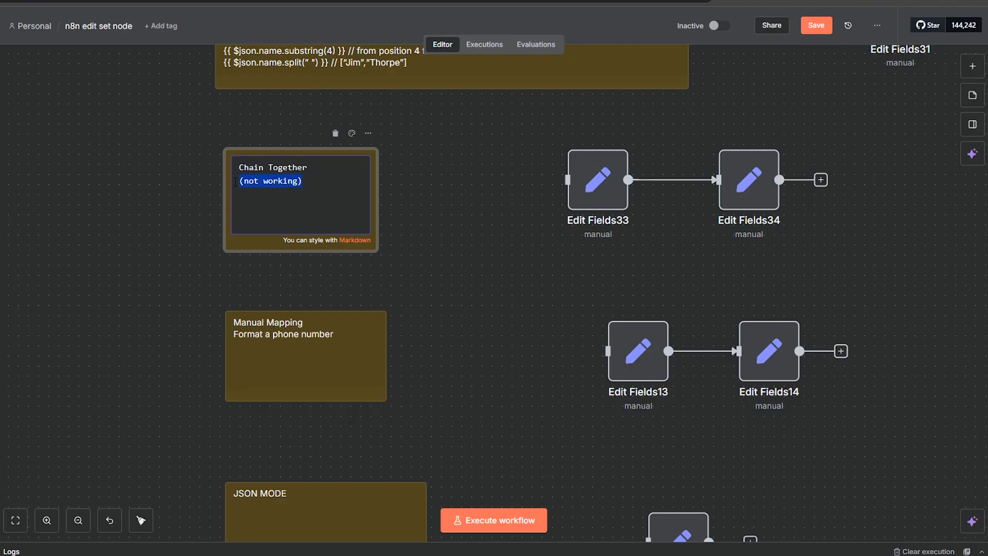
{"action": "key", "text": "BackSpace"}
{"action": "left_click", "coordinate": [418, 212]}
Step: Connect the manual trigger's output to Edit Fields11
{"action": "mouse_move", "coordinate": [548, 322]}
{"action": "left_mouse_down"}
{"action": "mouse_move", "coordinate": [523, 175]}
{"action": "mouse_move", "coordinate": [527, 467]}
{"action": "left_mouse_up"}
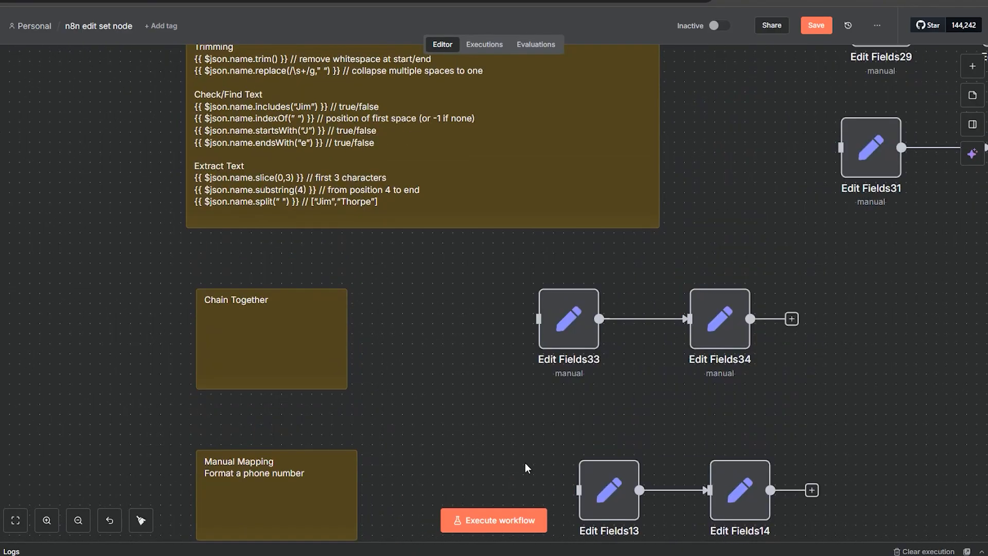
{"action": "left_click_drag", "start_coordinate": [437, 181], "coordinate": [422, 428]}
{"action": "left_click_drag", "start_coordinate": [476, 184], "coordinate": [417, 463]}
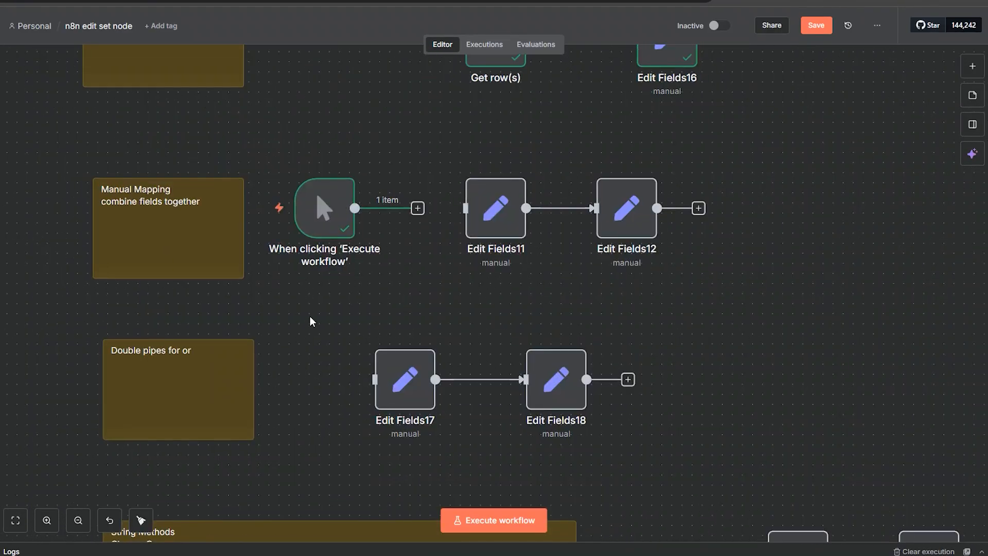
{"action": "left_click_drag", "start_coordinate": [309, 322], "coordinate": [351, 269]}
{"action": "mouse_move", "coordinate": [325, 345]}
{"action": "left_mouse_down"}
{"action": "mouse_move", "coordinate": [354, 291]}
{"action": "mouse_move", "coordinate": [375, 401]}
{"action": "left_mouse_up"}
{"action": "left_click_drag", "start_coordinate": [437, 216], "coordinate": [564, 215]}
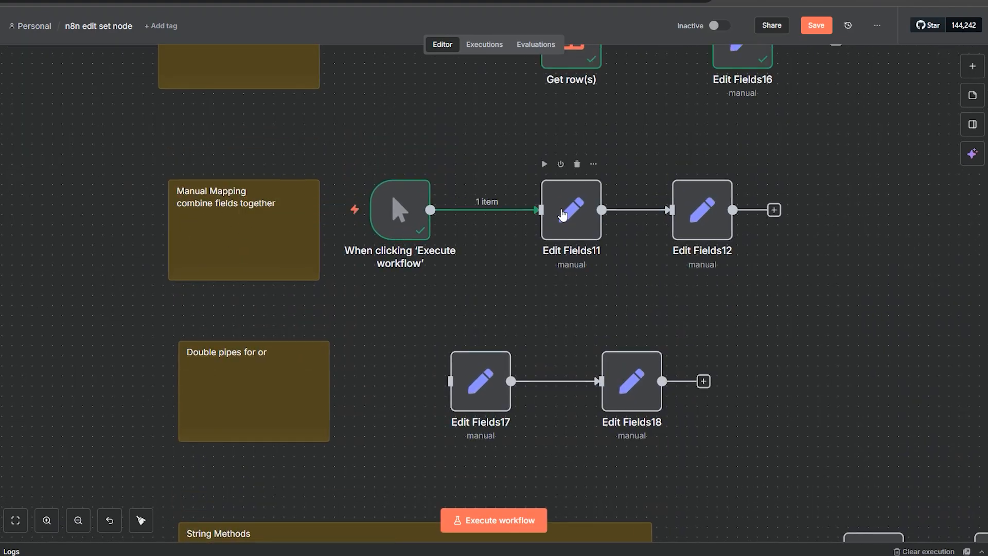
Step: Open Edit Fields11, review the first_name and last_name String fields, execute the step, and close it
{"action": "double_click", "coordinate": [547, 233]}
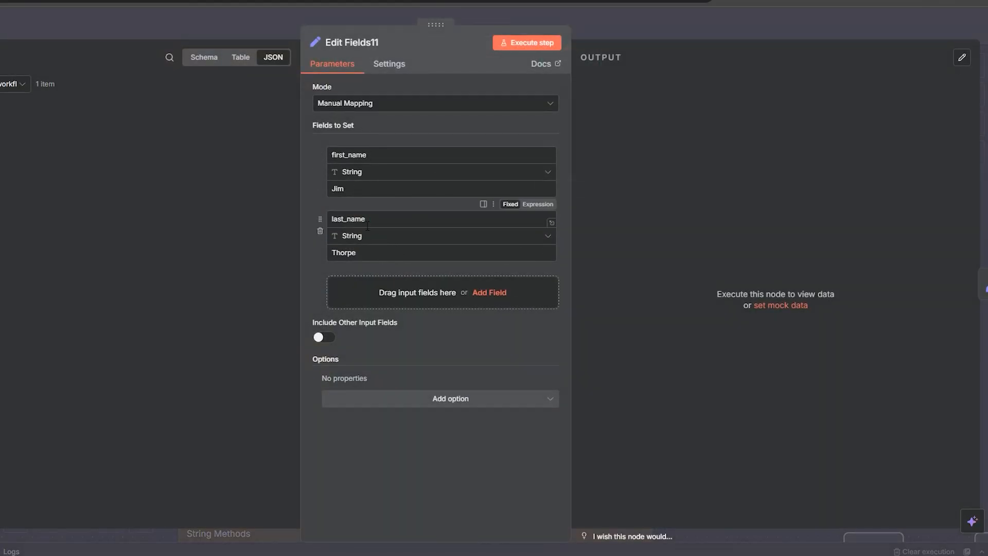
{"action": "left_click_drag", "start_coordinate": [353, 192], "coordinate": [327, 194]}
{"action": "left_click_drag", "start_coordinate": [364, 253], "coordinate": [267, 250]}
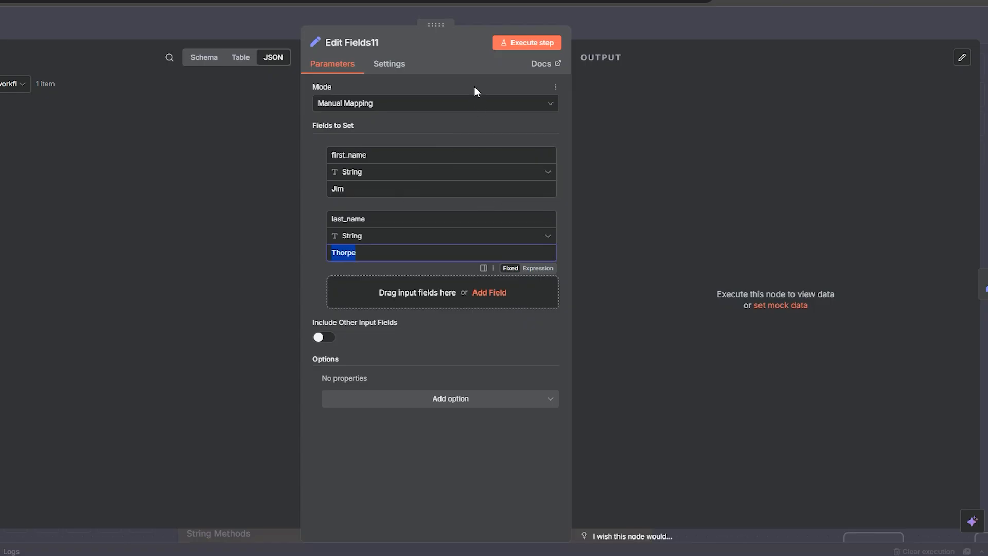
{"action": "left_click", "coordinate": [551, 43]}
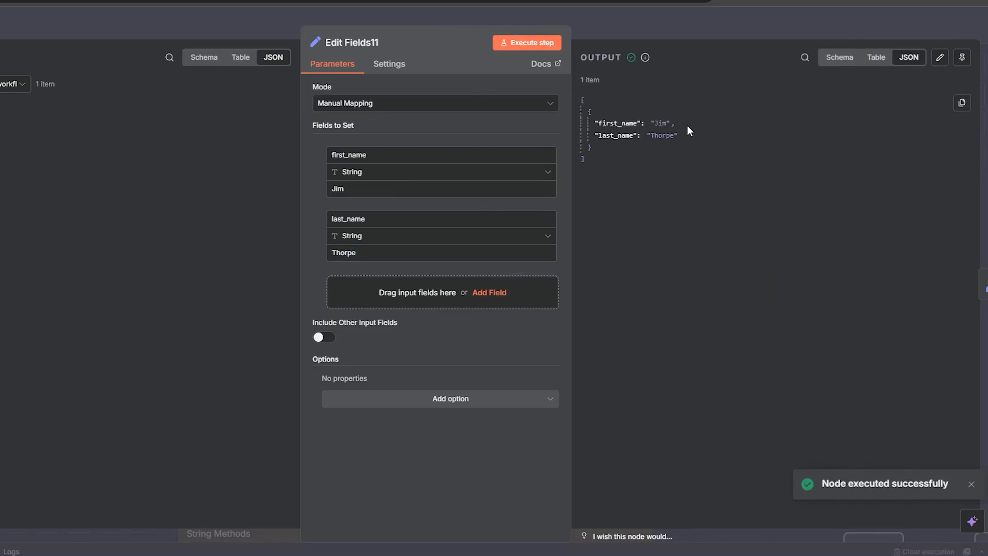
{"action": "left_click", "coordinate": [623, 33]}
Step: Open Edit Fields12, examine the full_name expression joining first_name and last_name, execute the step, and close it
{"action": "double_click", "coordinate": [703, 238]}
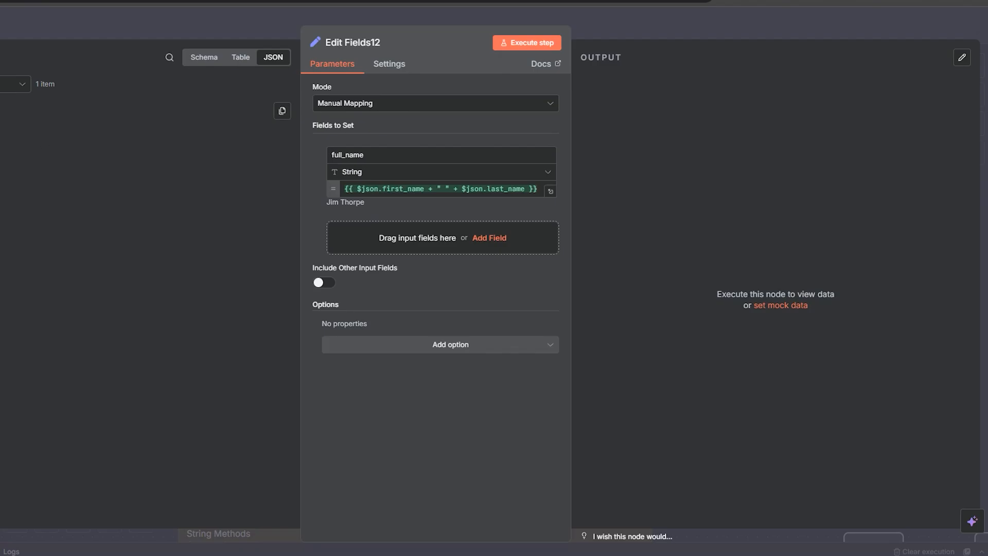
{"action": "left_click_drag", "start_coordinate": [1, 135], "coordinate": [343, 192]}
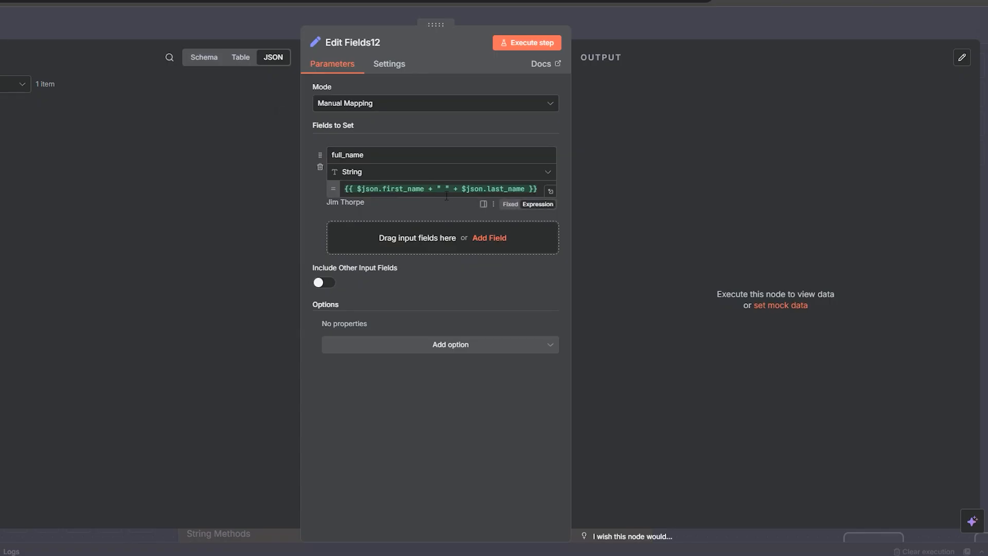
{"action": "left_click_drag", "start_coordinate": [453, 190], "coordinate": [438, 189]}
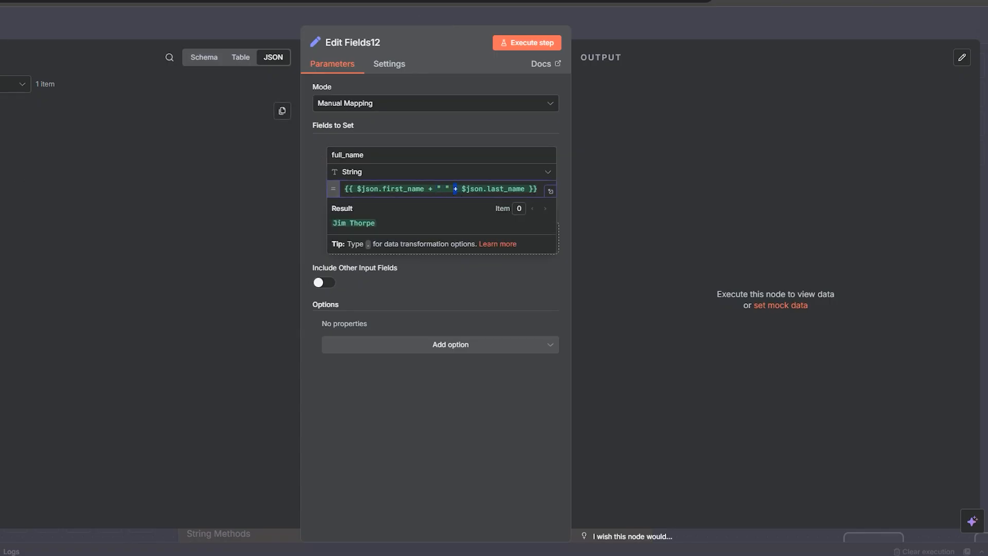
{"action": "mouse_move", "coordinate": [1, 144]}
{"action": "left_mouse_down"}
{"action": "mouse_move", "coordinate": [457, 189]}
{"action": "mouse_move", "coordinate": [1, 165]}
{"action": "mouse_move", "coordinate": [1, 143]}
{"action": "left_mouse_up"}
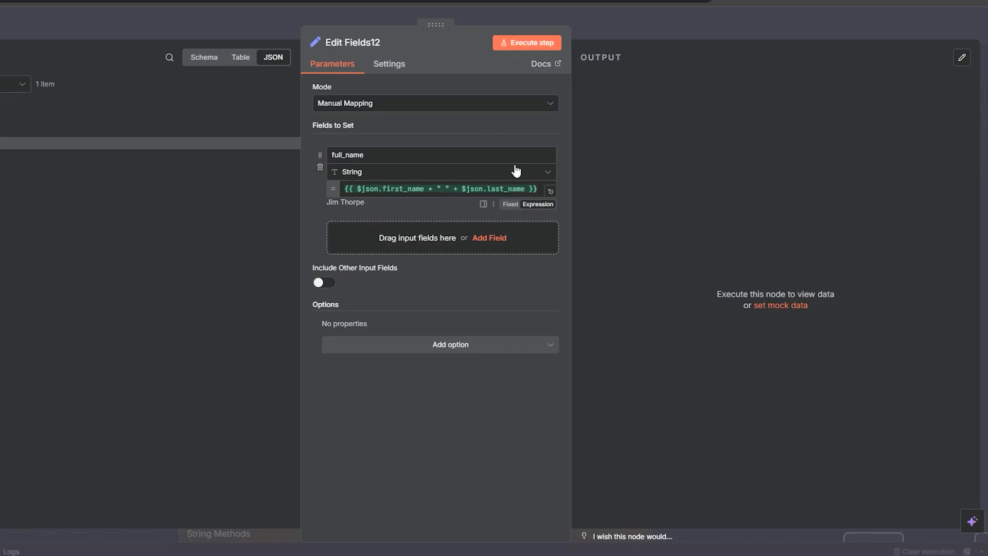
{"action": "left_click", "coordinate": [530, 48]}
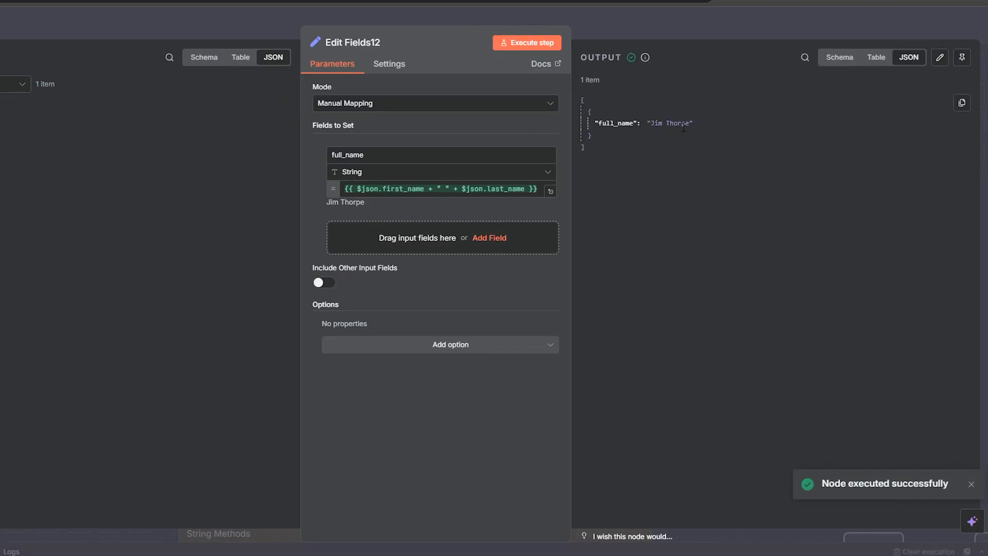
{"action": "double_click", "coordinate": [356, 154]}
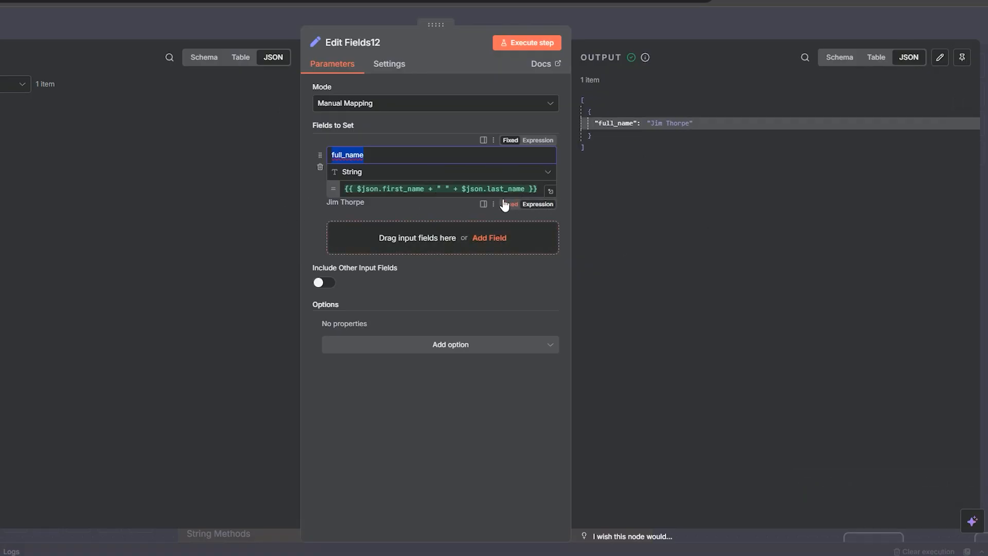
{"action": "left_click", "coordinate": [2, 131]}
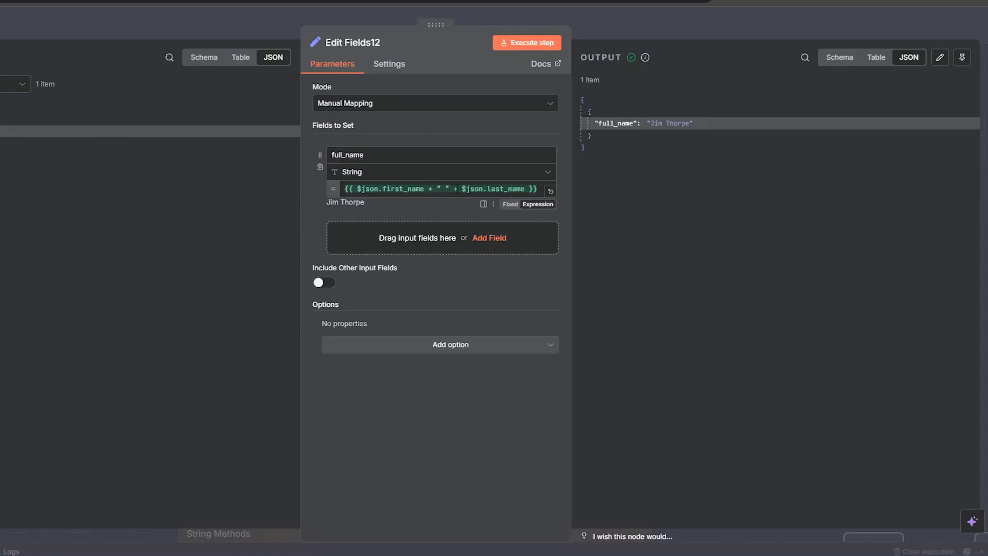
{"action": "left_click", "coordinate": [505, 189]}
{"action": "left_click", "coordinate": [594, 29]}
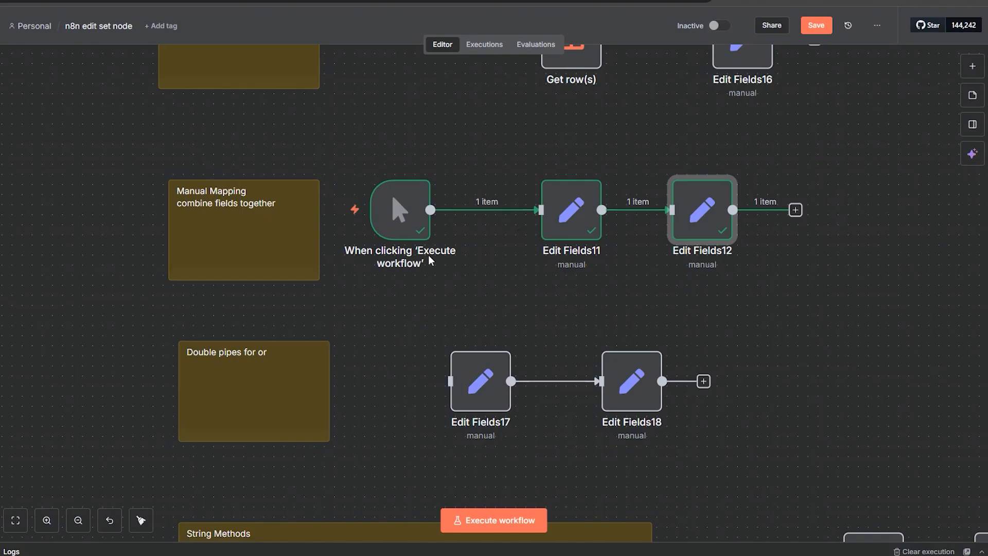
Step: Remove the link from the trigger to Edit Fields11 and shift Edit Fields17 and Edit Fields18 to the right
{"action": "left_click", "coordinate": [498, 210]}
{"action": "left_click_drag", "start_coordinate": [751, 461], "coordinate": [427, 337]}
{"action": "left_click_drag", "start_coordinate": [519, 369], "coordinate": [621, 369]}
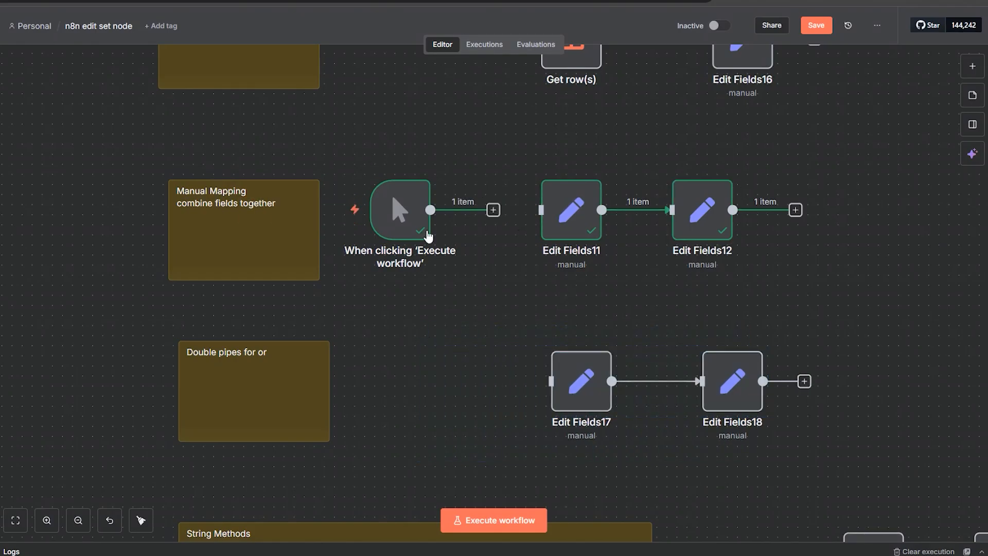
Step: Move the manual trigger into the double-pipes row and connect it to Edit Fields17
{"action": "left_click_drag", "start_coordinate": [408, 202], "coordinate": [428, 378]}
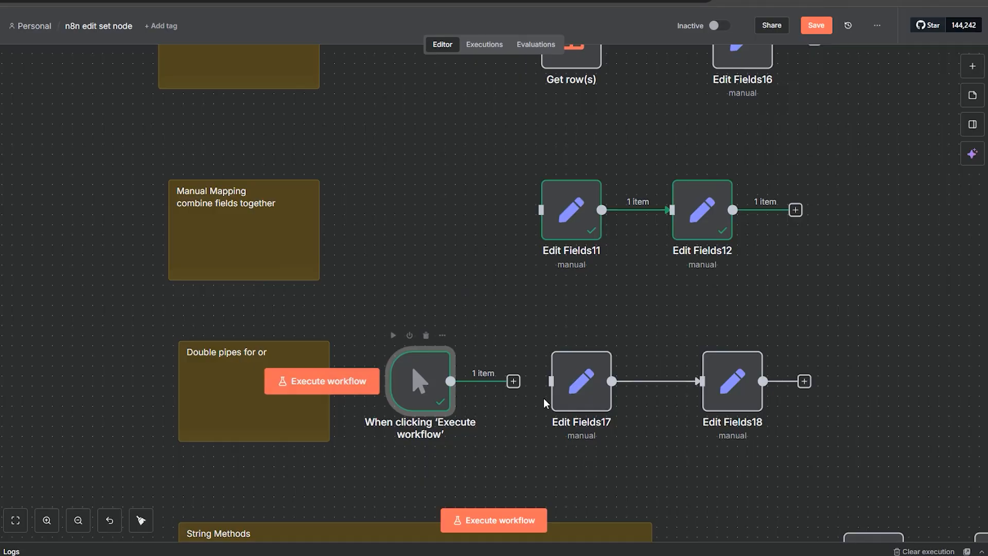
{"action": "left_click_drag", "start_coordinate": [515, 381], "coordinate": [550, 381]}
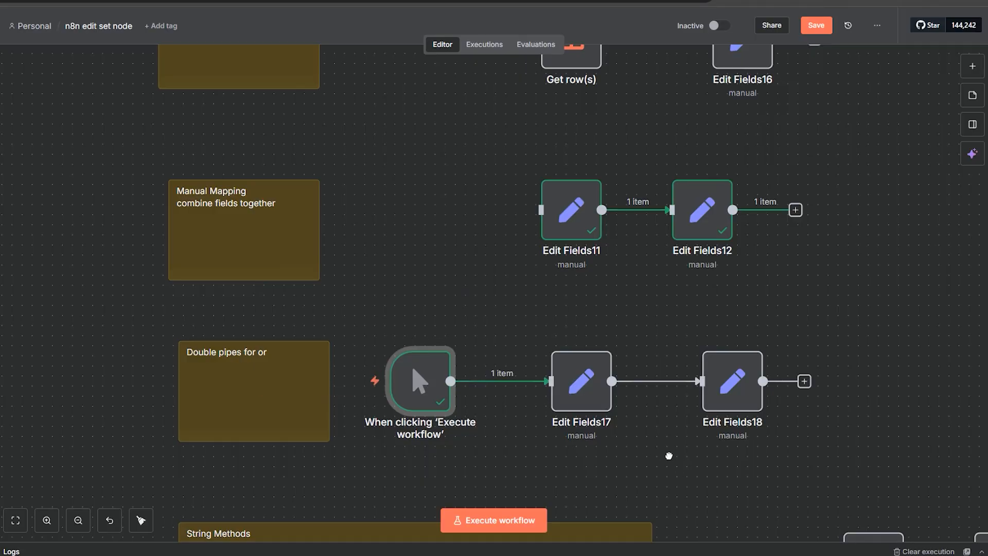
Step: Open Edit Fields17 and Edit Fields18 briefly to review their field settings
{"action": "scroll", "coordinate": [669, 456], "scroll_direction": "down", "scroll_amount": 5}
{"action": "double_click", "coordinate": [486, 299]}
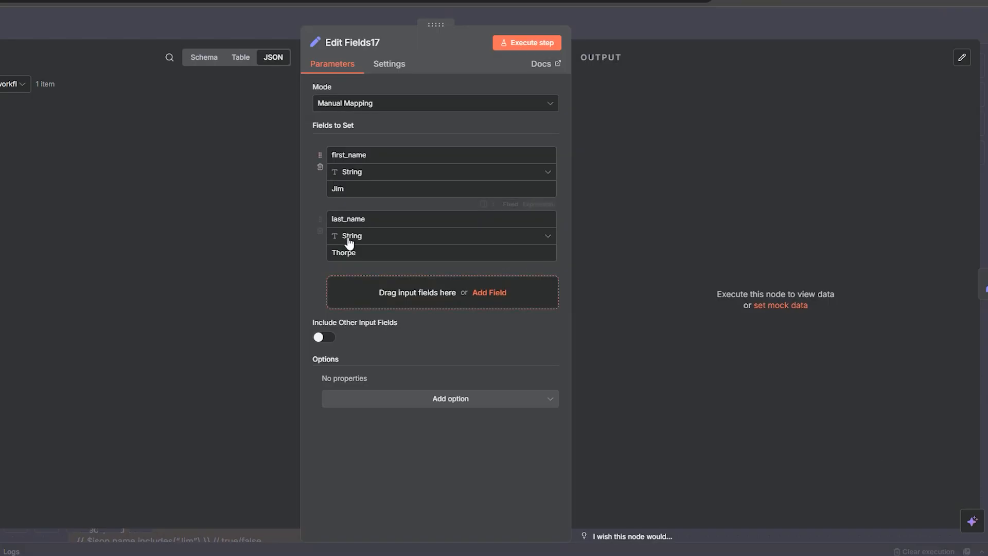
{"action": "left_click", "coordinate": [622, 26]}
{"action": "left_click", "coordinate": [620, 279]}
{"action": "double_click", "coordinate": [619, 278]}
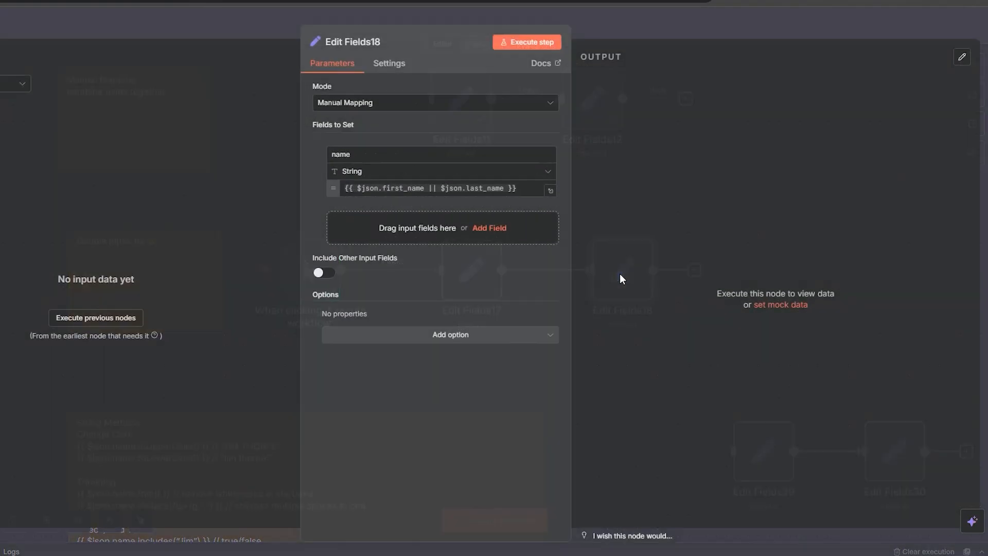
{"action": "left_click", "coordinate": [644, 23]}
Step: Reopen Edit Fields17, execute the step, and close it
{"action": "left_click", "coordinate": [463, 260]}
{"action": "double_click", "coordinate": [463, 260]}
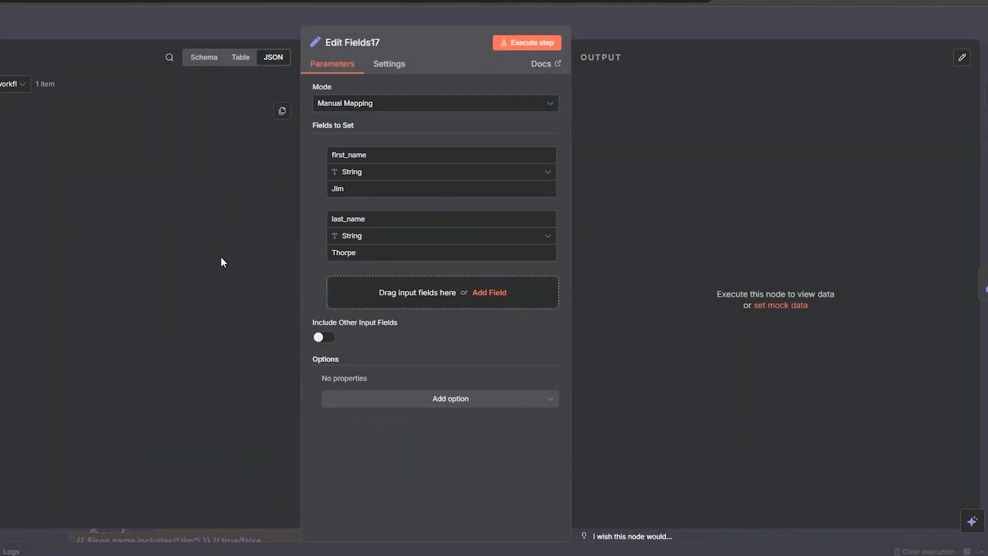
{"action": "left_click", "coordinate": [549, 43]}
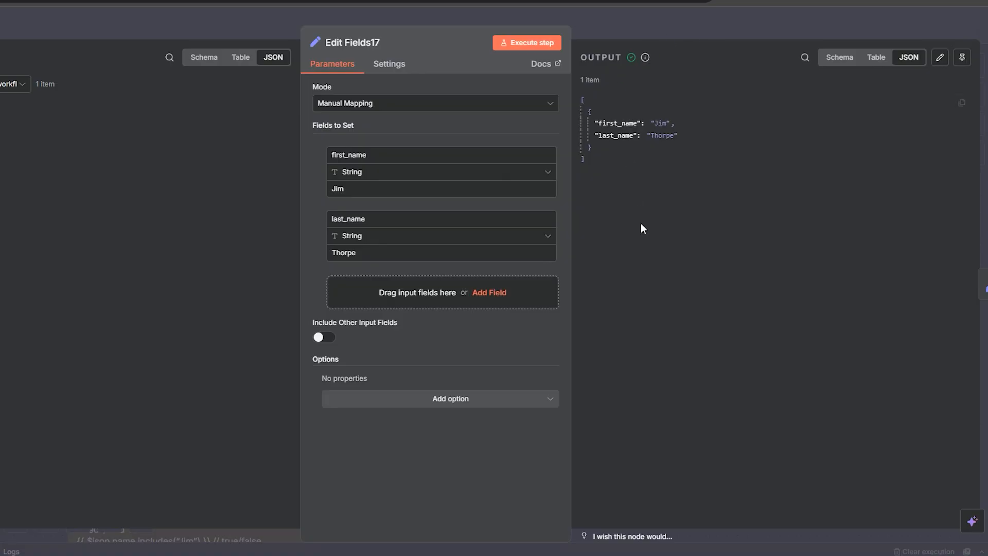
{"action": "left_click", "coordinate": [625, 29]}
Step: Open Edit Fields18, inspect the name expression using || between first_name and last_name, execute the step, and close it
{"action": "double_click", "coordinate": [621, 298]}
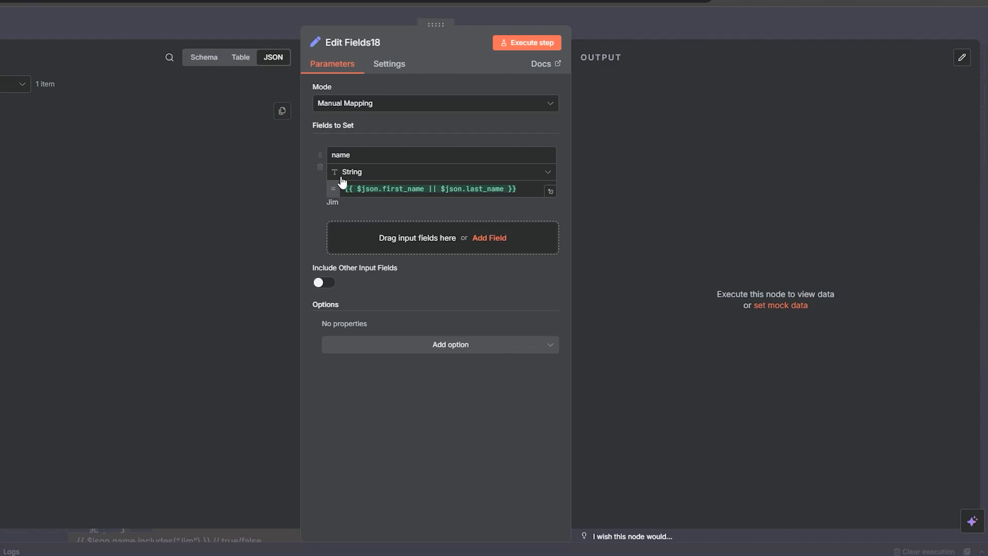
{"action": "double_click", "coordinate": [436, 191]}
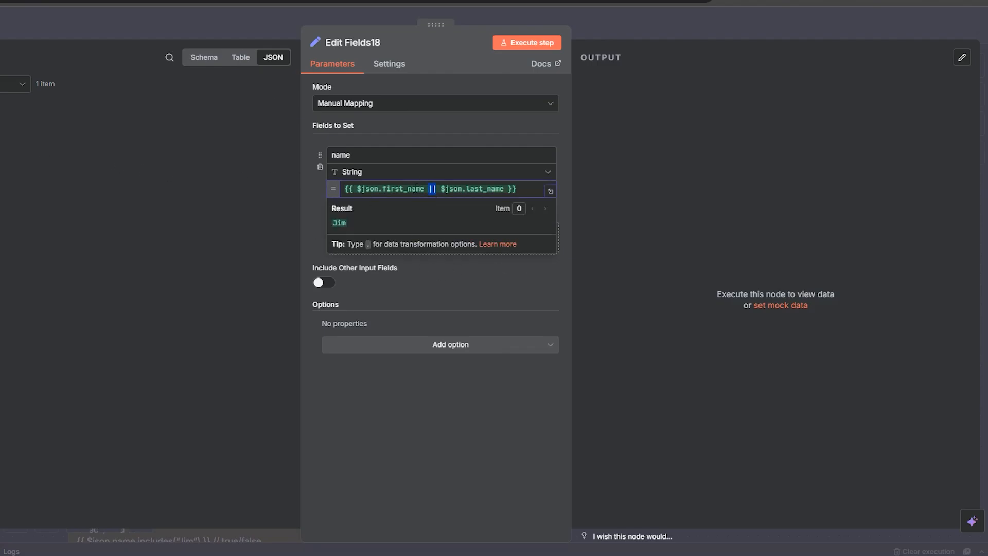
{"action": "double_click", "coordinate": [407, 189]}
{"action": "left_click", "coordinate": [517, 46]}
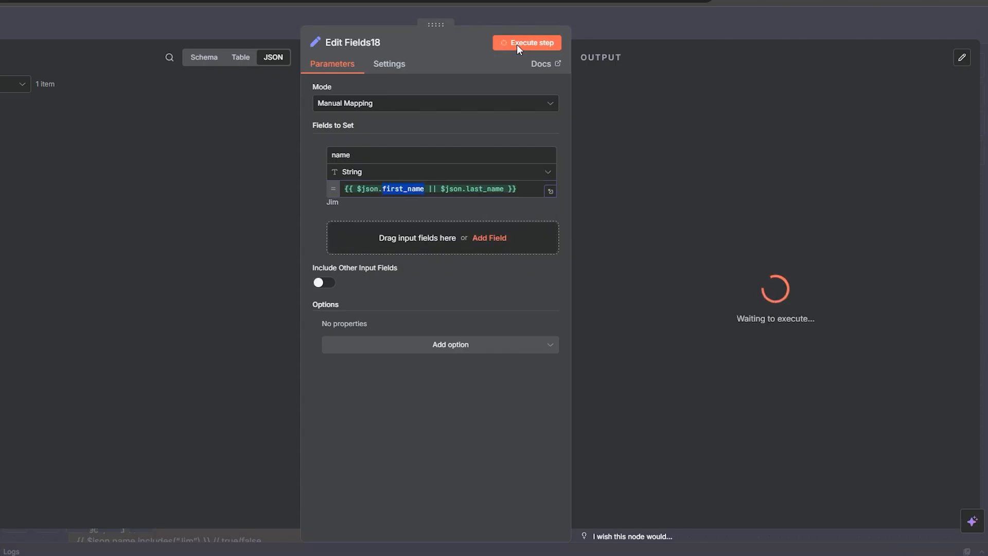
{"action": "left_click_drag", "start_coordinate": [649, 128], "coordinate": [594, 123]}
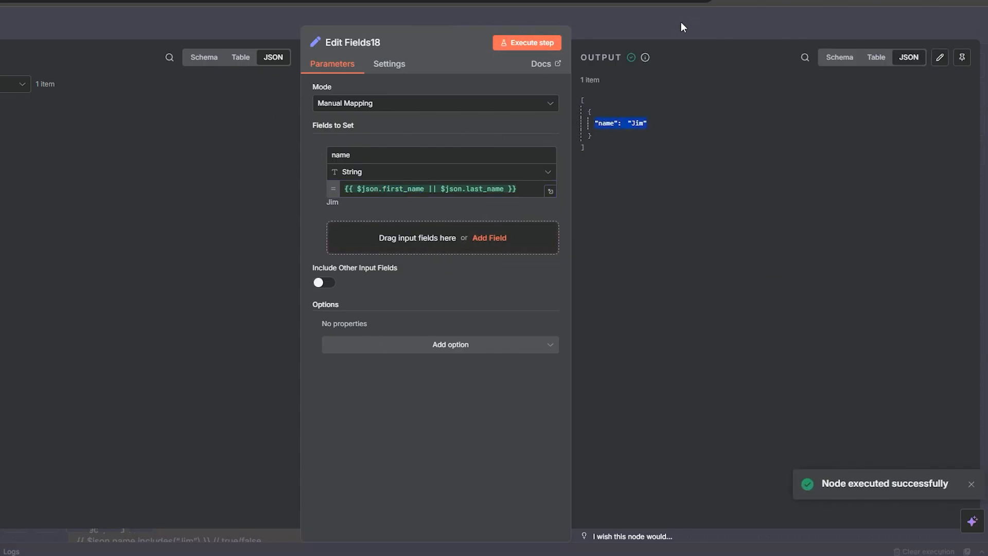
{"action": "left_click", "coordinate": [635, 29]}
{"action": "left_click", "coordinate": [635, 30]}
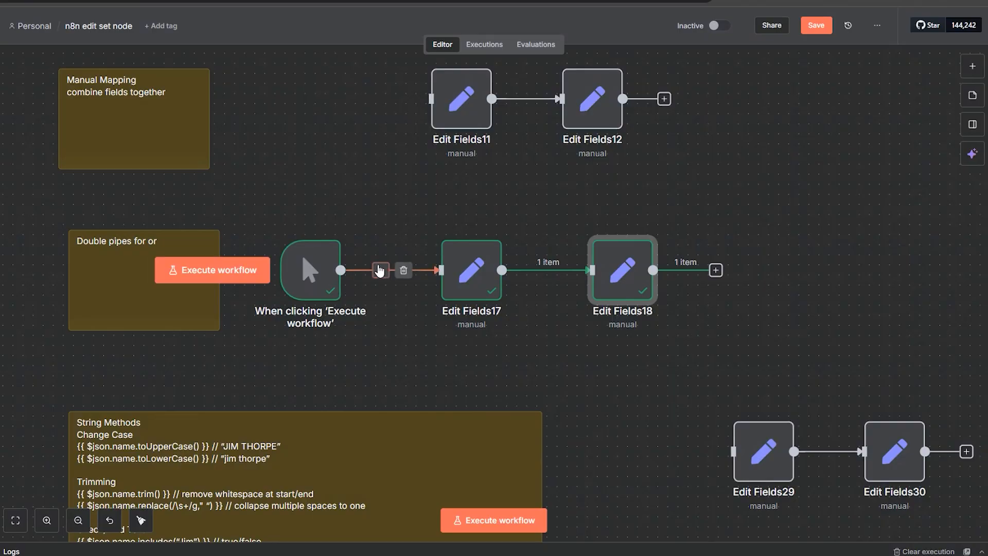
Step: Remove the link from the trigger to Edit Fields17 and move the trigger down to the string-methods row
{"action": "left_click", "coordinate": [402, 269]}
{"action": "left_click_drag", "start_coordinate": [373, 269], "coordinate": [352, 151]}
{"action": "left_click_drag", "start_coordinate": [288, 154], "coordinate": [611, 347]}
Step: Position the manual trigger before Edit Fields29 and connect it to that node
{"action": "left_click_drag", "start_coordinate": [634, 441], "coordinate": [672, 250]}
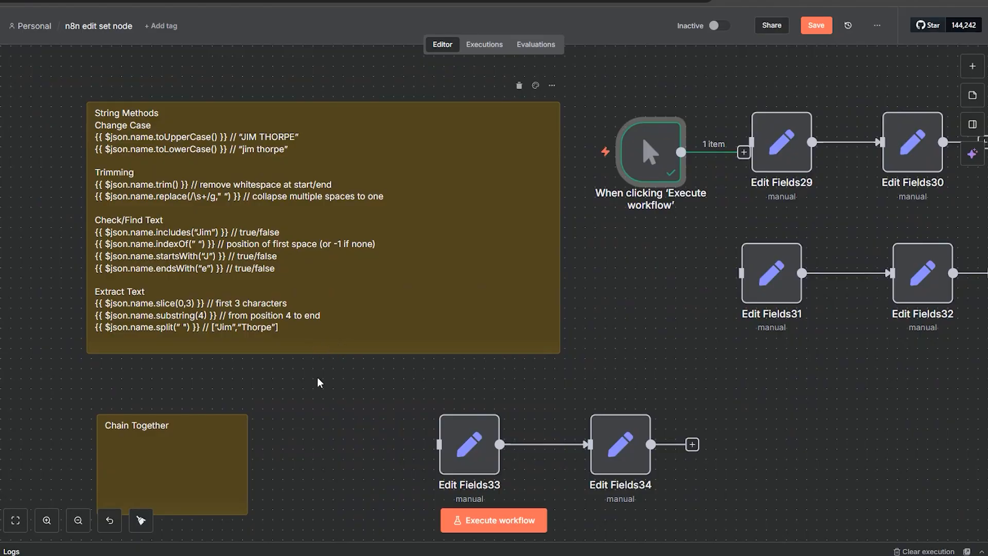
{"action": "mouse_move", "coordinate": [325, 354]}
{"action": "left_mouse_down"}
{"action": "mouse_move", "coordinate": [328, 367]}
{"action": "mouse_move", "coordinate": [328, 351]}
{"action": "left_mouse_up"}
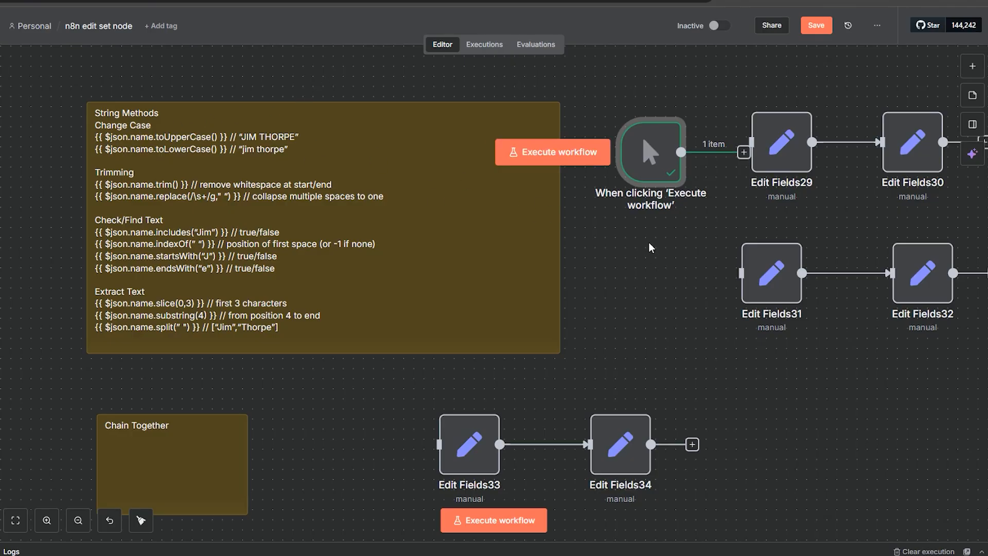
{"action": "left_click_drag", "start_coordinate": [649, 243], "coordinate": [529, 266]}
{"action": "left_click_drag", "start_coordinate": [530, 182], "coordinate": [676, 190]}
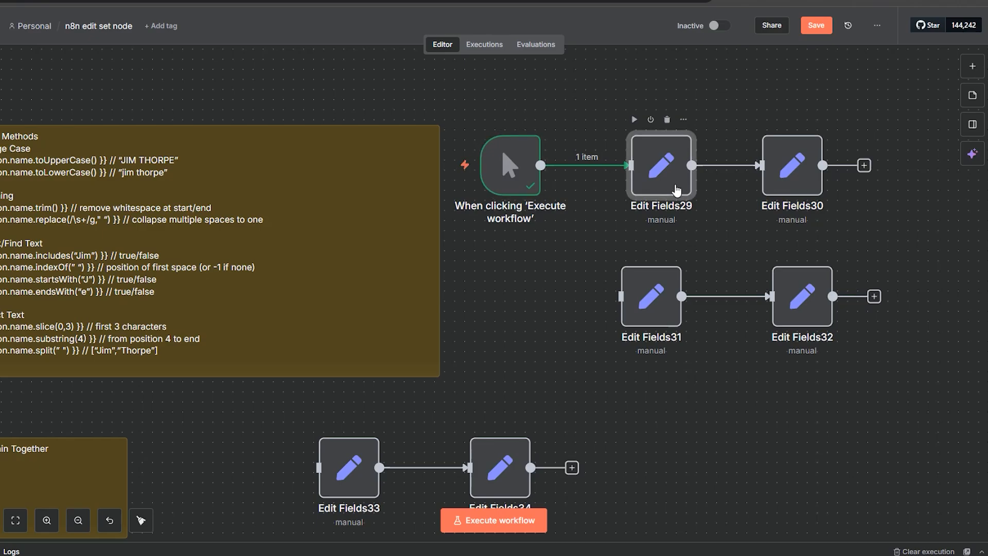
Step: Open Edit Fields29, execute the step, and close it
{"action": "double_click", "coordinate": [677, 190]}
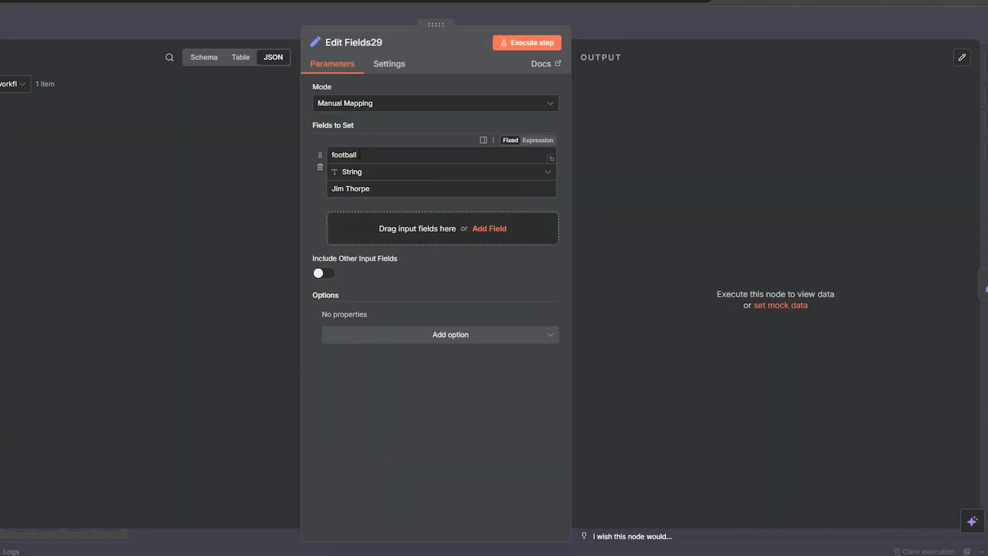
{"action": "left_click", "coordinate": [517, 45]}
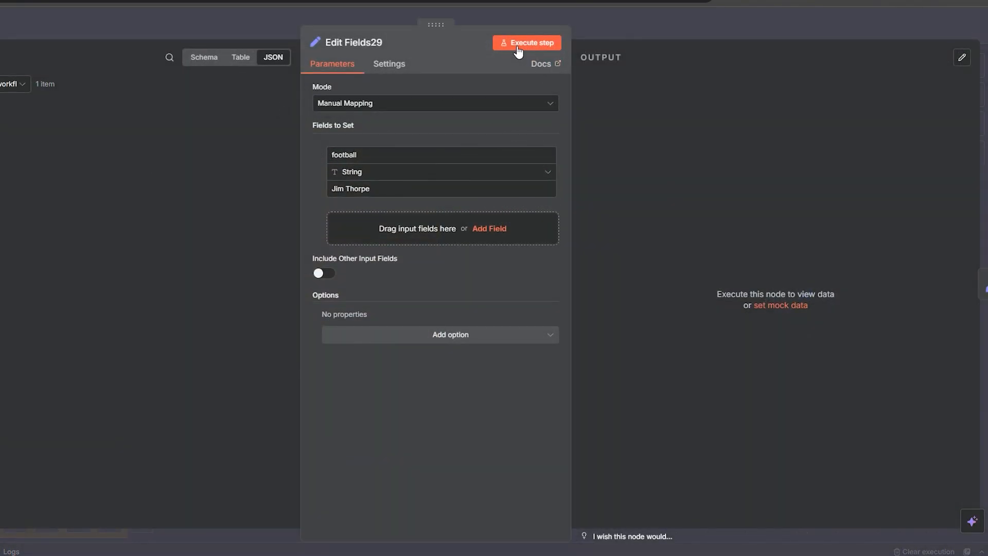
{"action": "left_click", "coordinate": [715, 23]}
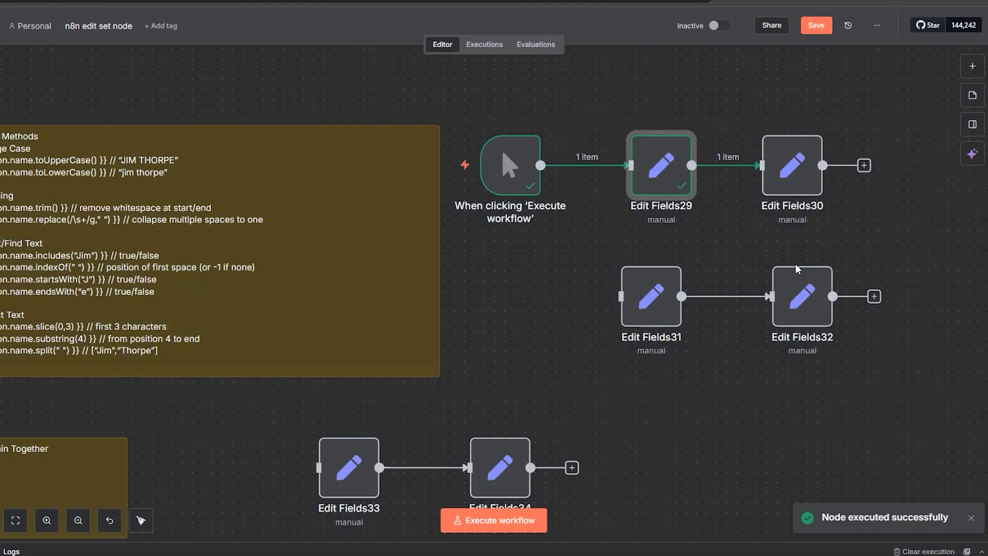
Step: Open Edit Fields30 with its toUpperCase() expression, execute the step, and close it
{"action": "double_click", "coordinate": [814, 178]}
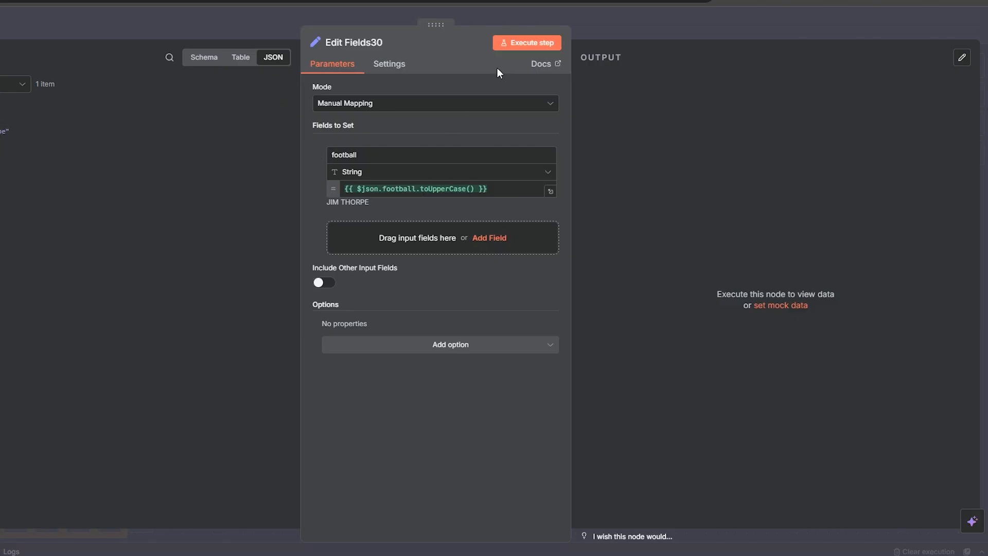
{"action": "left_click", "coordinate": [511, 44]}
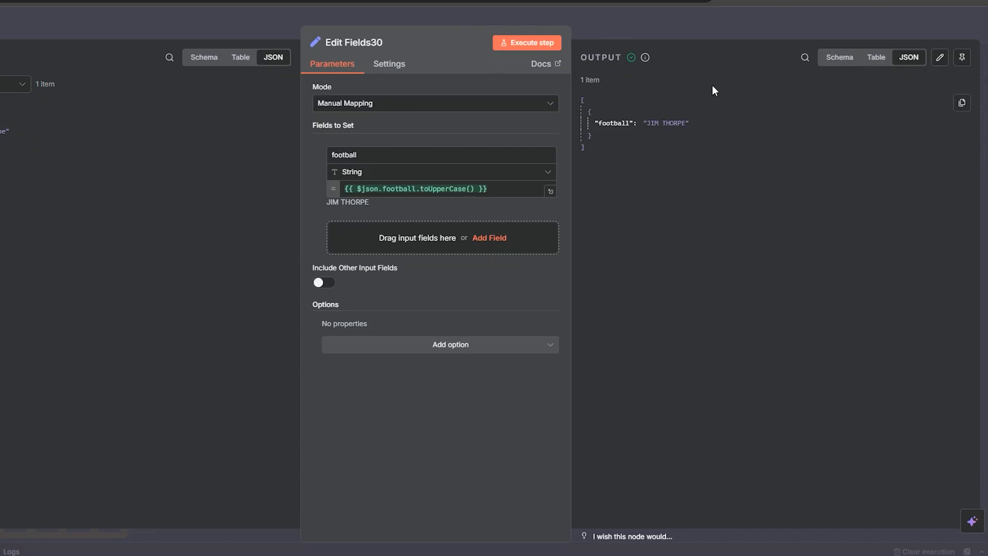
{"action": "left_click", "coordinate": [675, 22]}
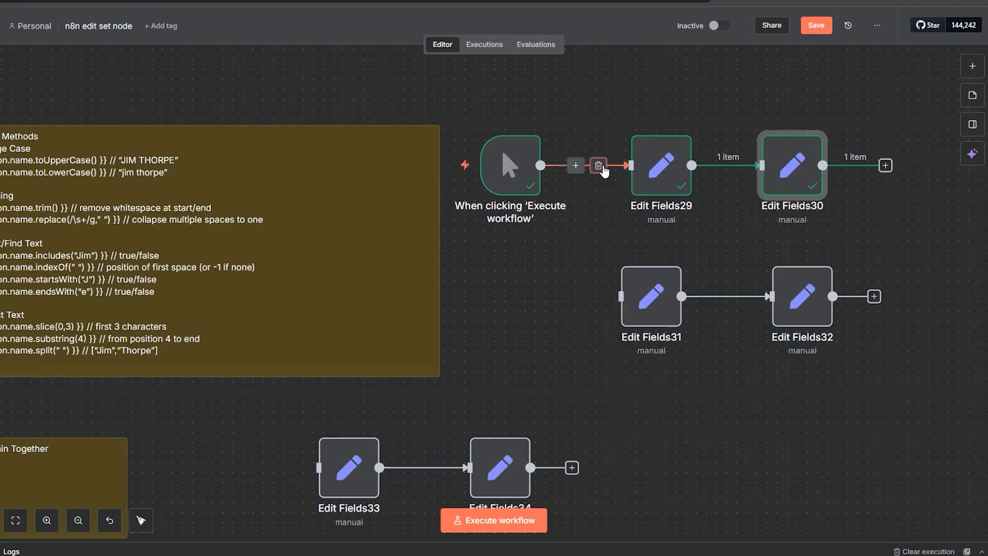
Step: Remove the link from the trigger to Edit Fields29, move the trigger down, and connect it to Edit Fields31
{"action": "left_click", "coordinate": [596, 162]}
{"action": "left_click_drag", "start_coordinate": [523, 182], "coordinate": [513, 312]}
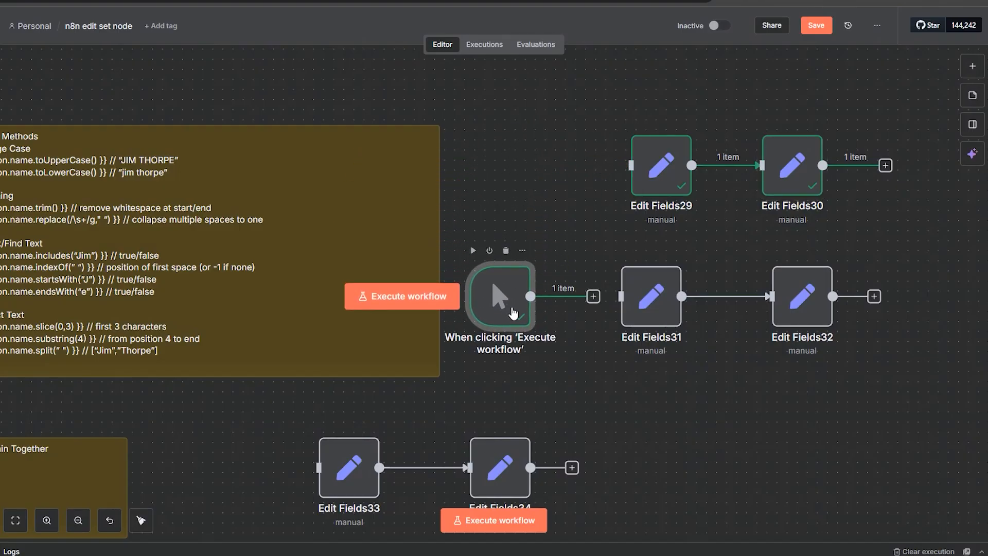
{"action": "left_click", "coordinate": [594, 296]}
{"action": "left_click_drag", "start_coordinate": [611, 298], "coordinate": [614, 297]}
{"action": "left_click", "coordinate": [693, 370]}
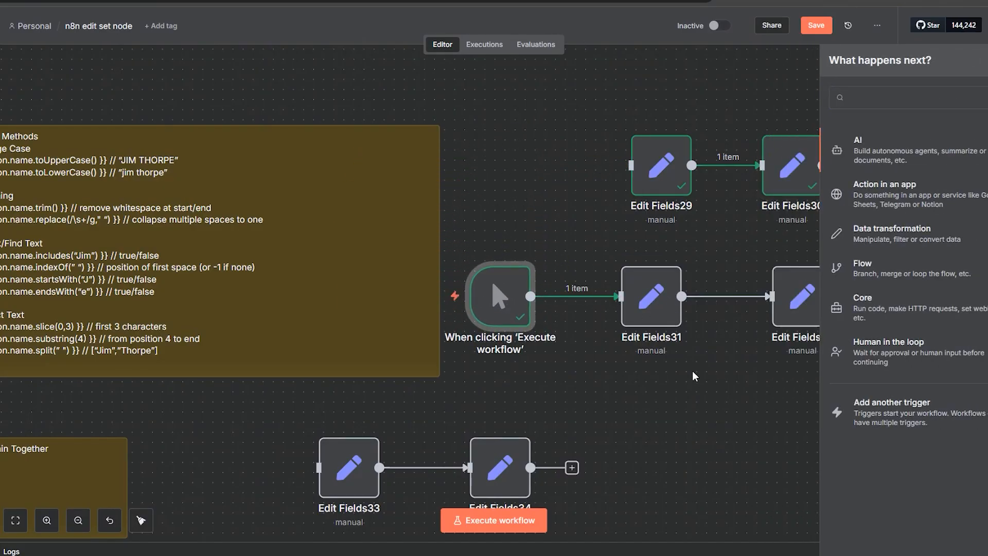
Step: Open Edit Fields31, execute the step, and close it
{"action": "left_click", "coordinate": [676, 317]}
{"action": "double_click", "coordinate": [678, 319]}
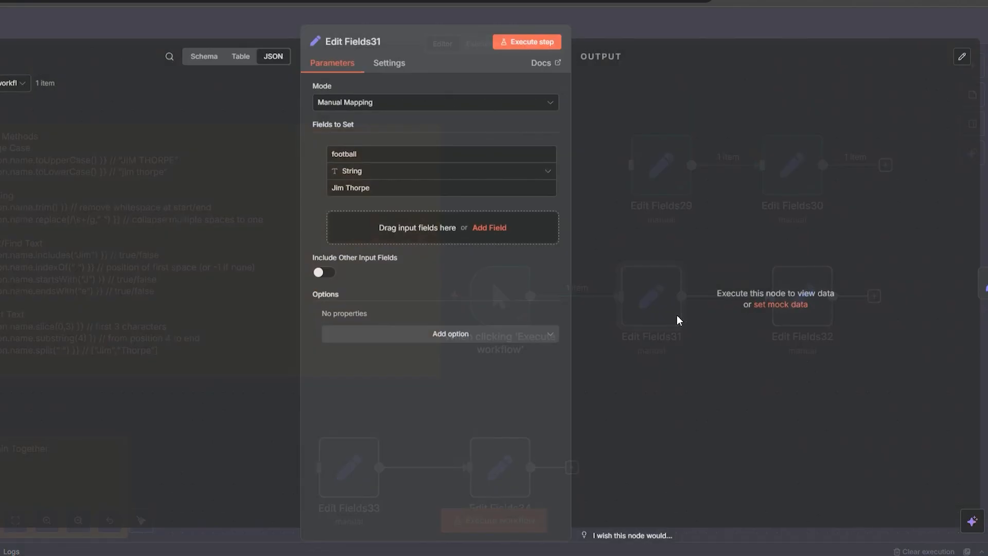
{"action": "left_click", "coordinate": [530, 49]}
{"action": "left_click", "coordinate": [715, 11]}
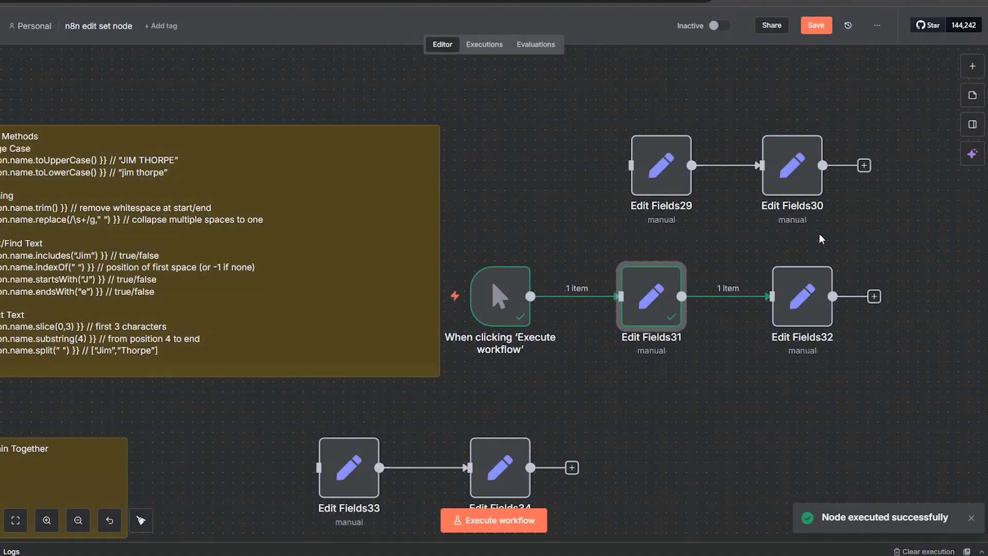
Step: Open Edit Fields32 with its split(" ") expression, execute the step, and inspect the output
{"action": "double_click", "coordinate": [805, 290]}
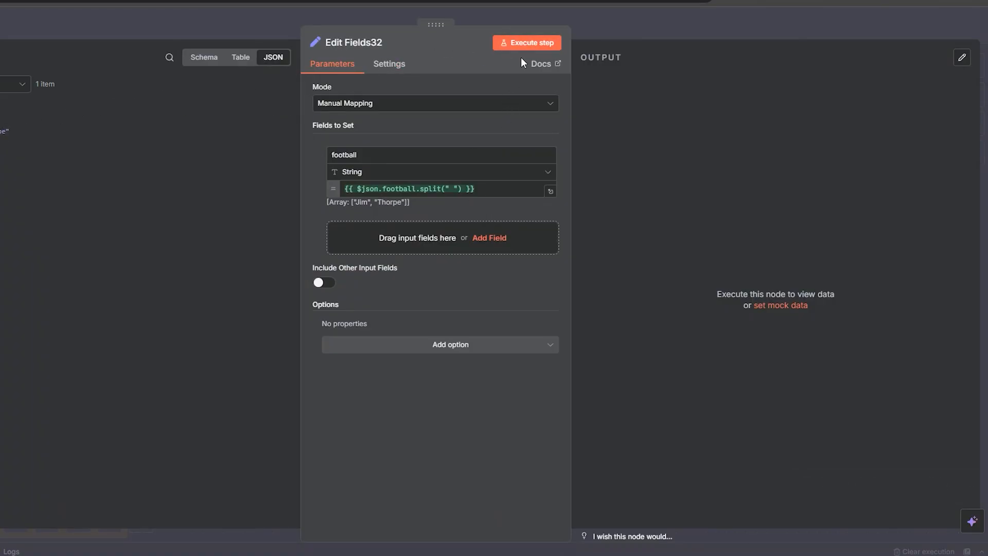
{"action": "left_click", "coordinate": [529, 45]}
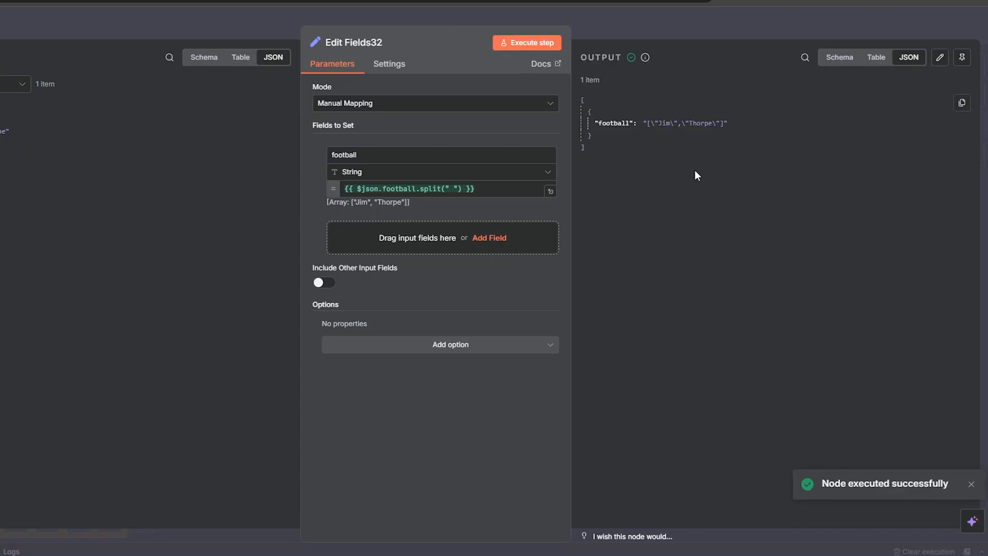
{"action": "left_click_drag", "start_coordinate": [728, 123], "coordinate": [639, 123]}
Step: Change the football field's type to Array and execute the step again
{"action": "left_click", "coordinate": [360, 173]}
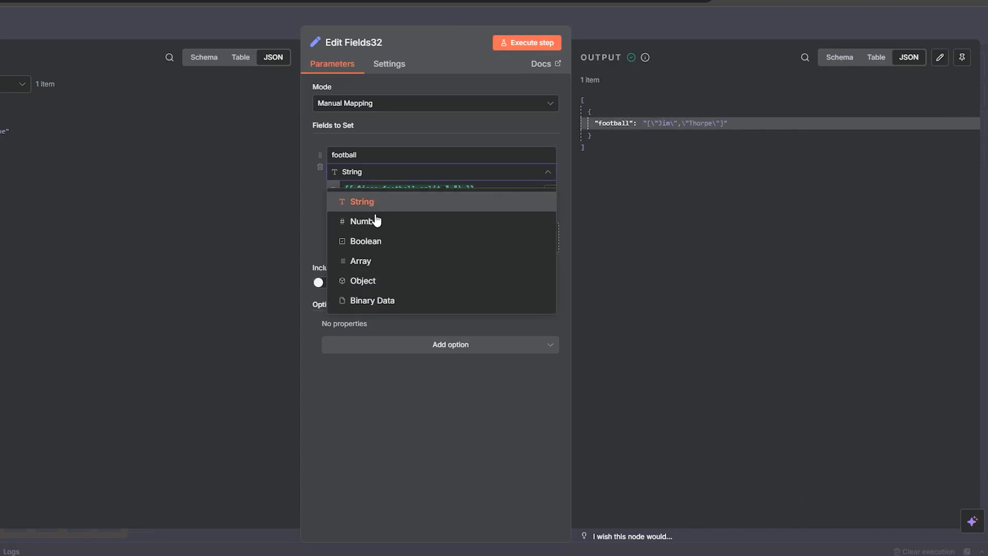
{"action": "left_click", "coordinate": [385, 261]}
{"action": "left_click", "coordinate": [545, 44]}
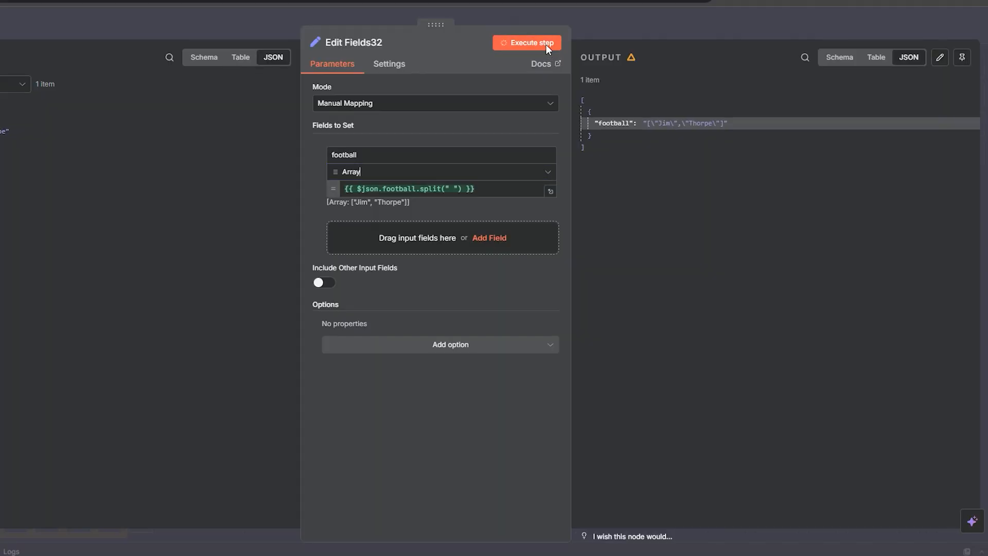
Step: Examine the array items in the output and the expression preview, then close the node
{"action": "left_click", "coordinate": [702, 180]}
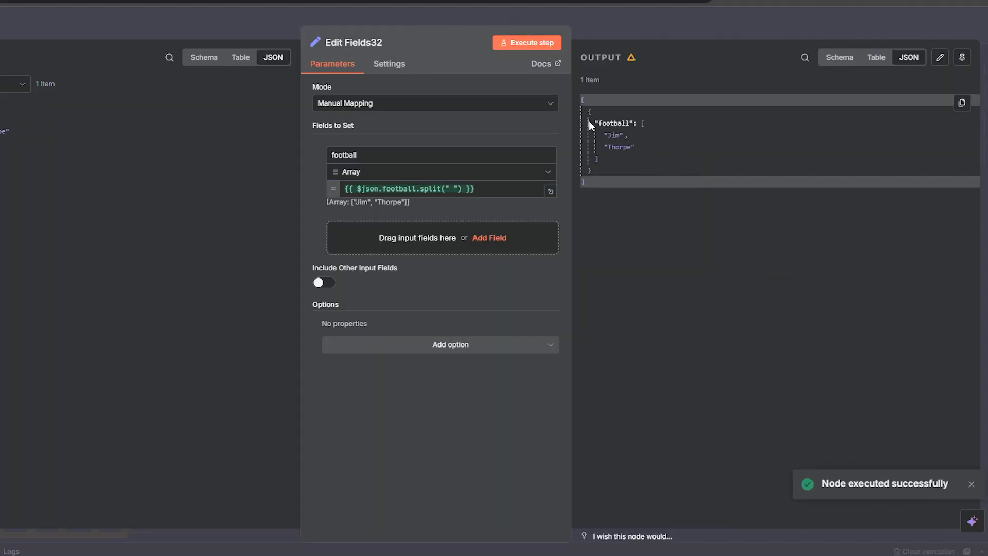
{"action": "left_click_drag", "start_coordinate": [589, 121], "coordinate": [632, 177]}
{"action": "left_click", "coordinate": [634, 147]}
{"action": "left_click_drag", "start_coordinate": [604, 135], "coordinate": [623, 135]}
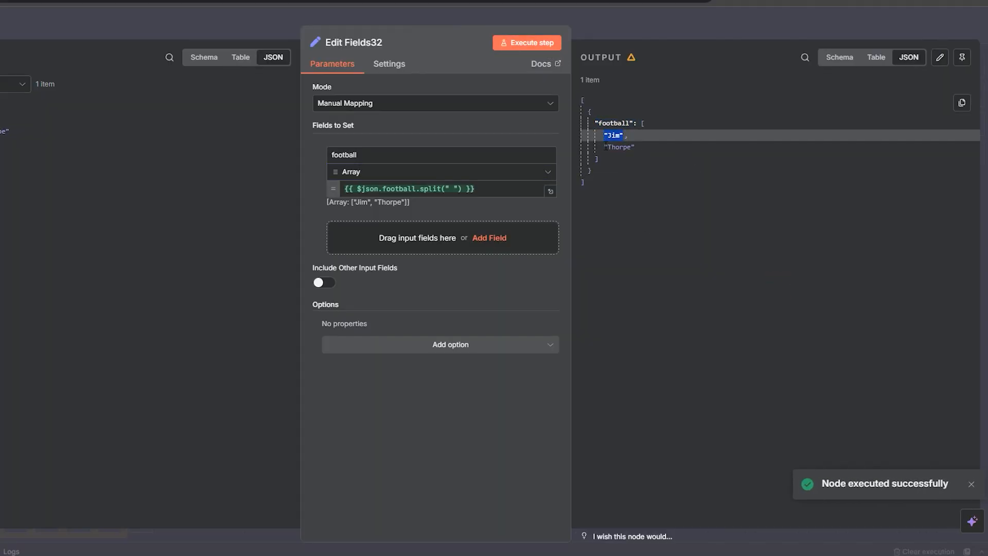
{"action": "left_click", "coordinate": [645, 299]}
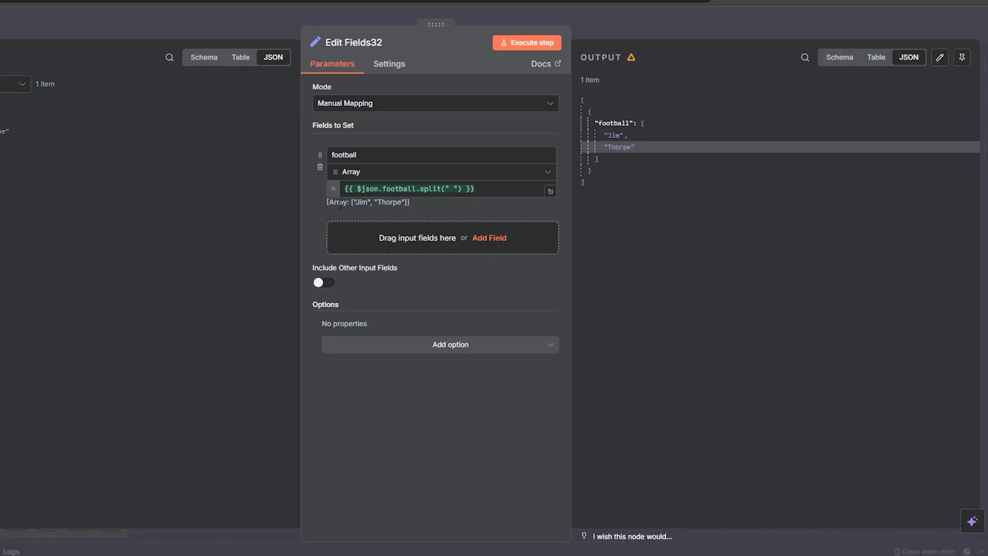
{"action": "left_click_drag", "start_coordinate": [420, 200], "coordinate": [346, 202]}
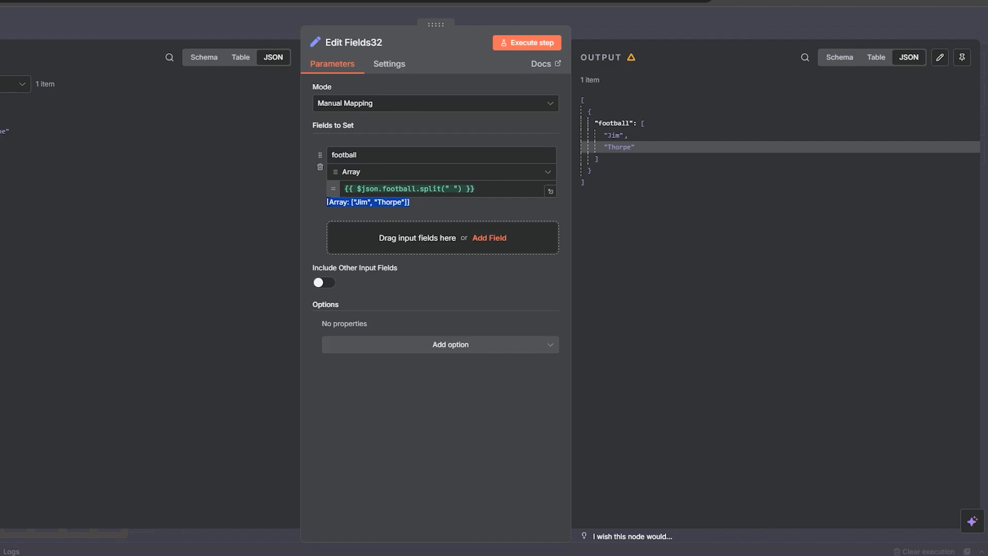
{"action": "left_click", "coordinate": [641, 26]}
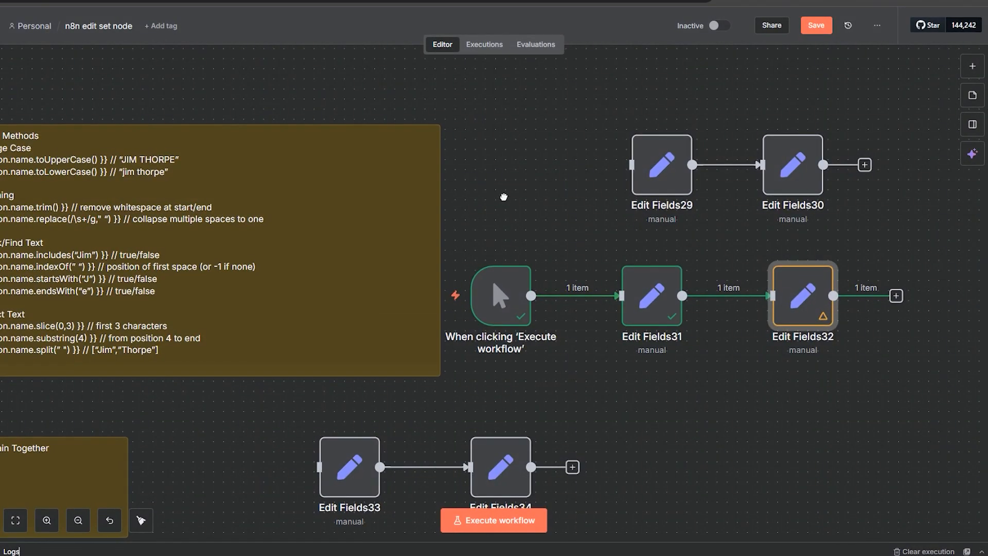
Step: Reopen Edit Fields32 to review its output and close it
{"action": "left_click_drag", "start_coordinate": [504, 197], "coordinate": [563, 141]}
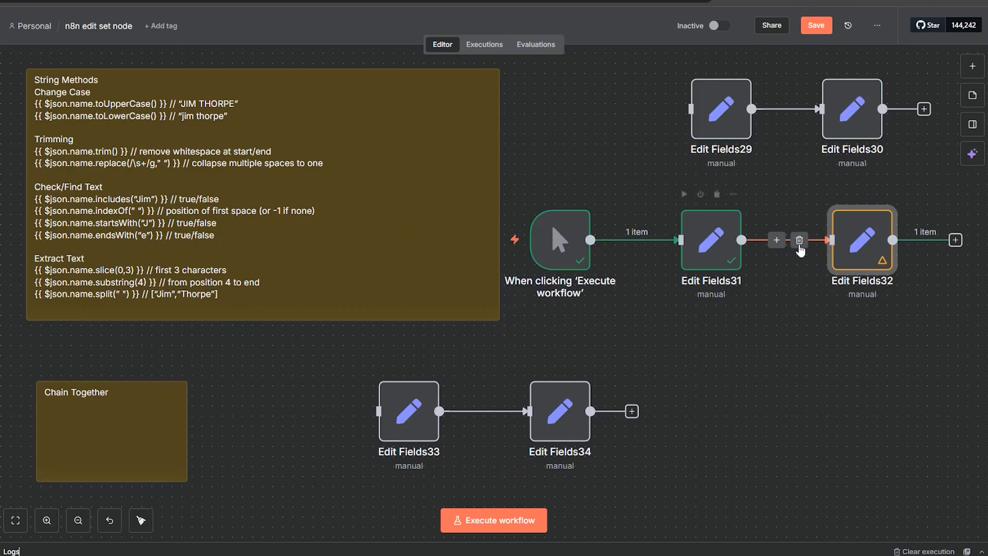
{"action": "double_click", "coordinate": [862, 252]}
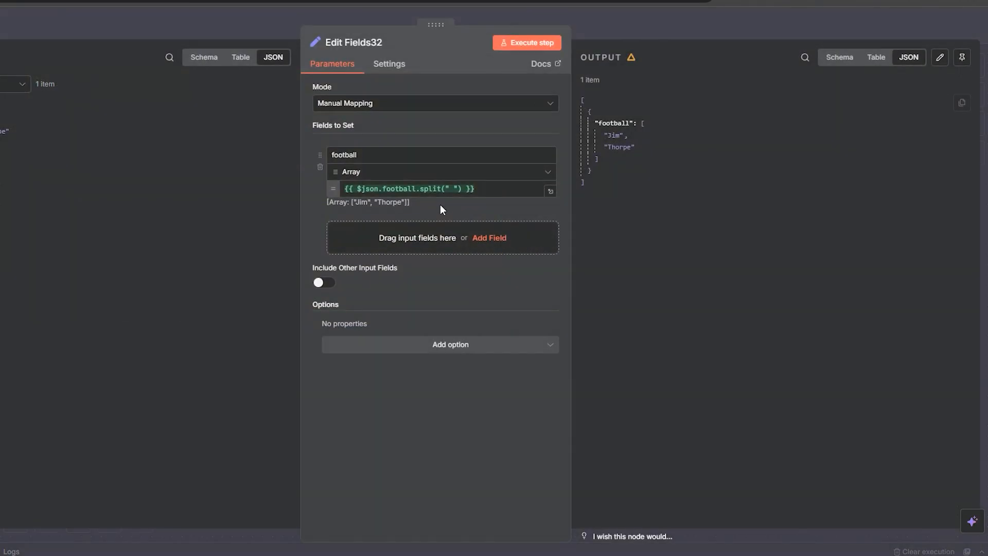
{"action": "left_click", "coordinate": [653, 29]}
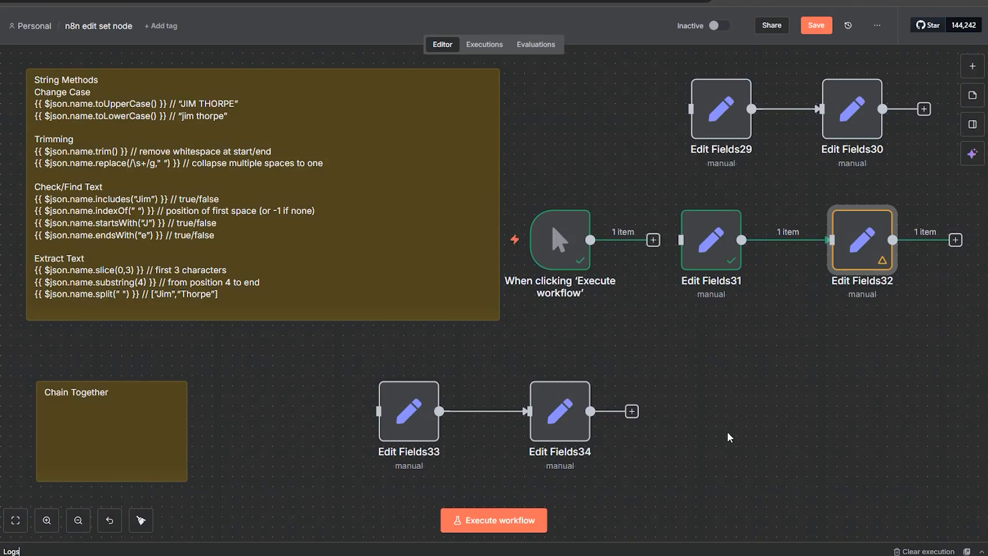
Step: Move the manual trigger to the Chain Together row and connect it to Edit Fields33
{"action": "scroll", "coordinate": [730, 437], "scroll_direction": "down", "scroll_amount": 5}
{"action": "left_click_drag", "start_coordinate": [669, 156], "coordinate": [367, 279]}
{"action": "left_click_drag", "start_coordinate": [461, 282], "coordinate": [488, 282]}
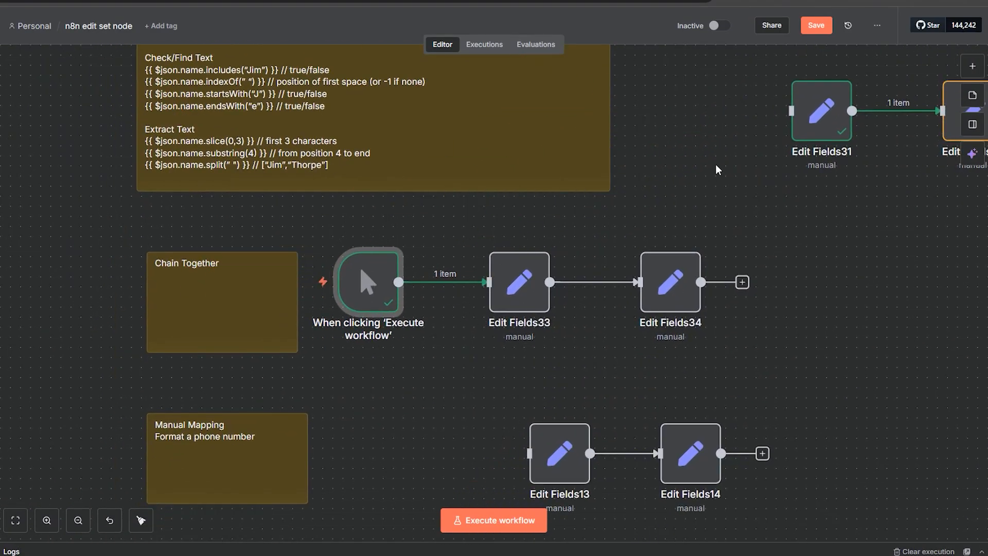
Step: Open Edit Fields33, execute the step, and close it
{"action": "scroll", "coordinate": [718, 169], "scroll_direction": "up", "scroll_amount": 3}
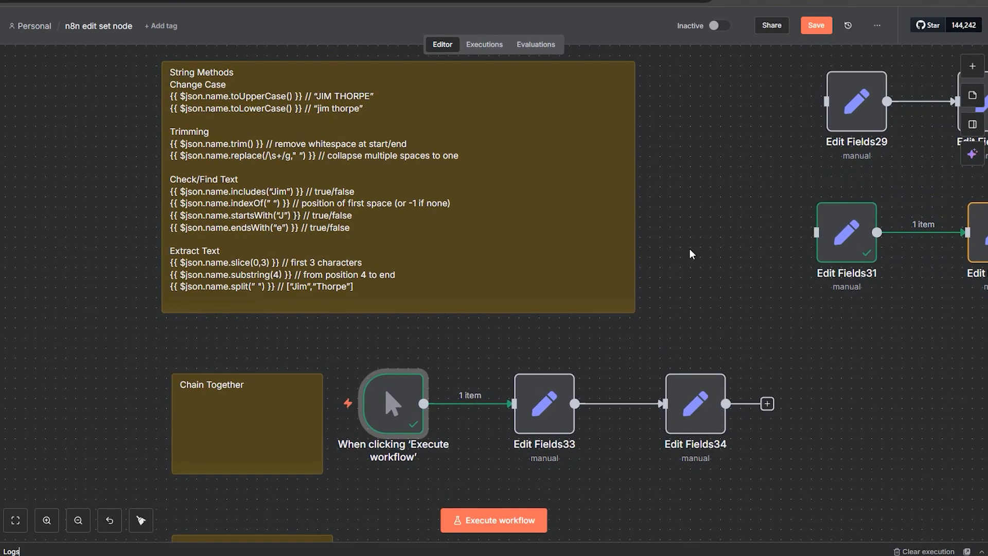
{"action": "double_click", "coordinate": [544, 407]}
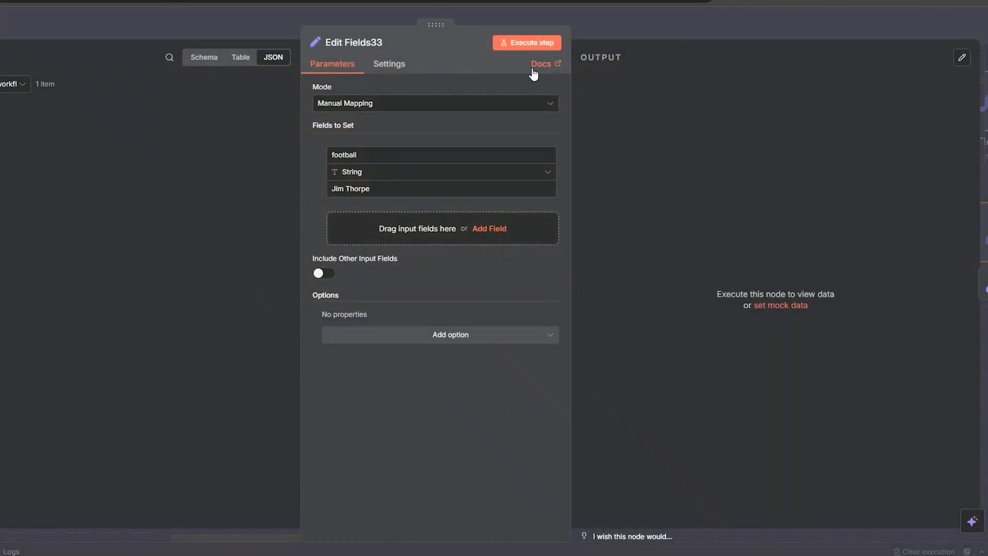
{"action": "left_click", "coordinate": [526, 47]}
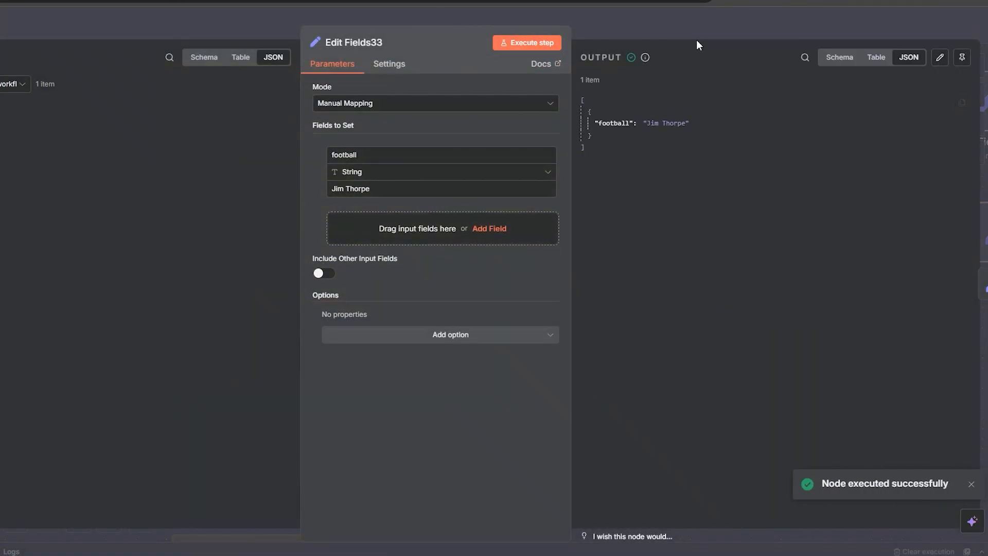
{"action": "key", "text": "Escape"}
Step: Execute Edit Fields34 with its chained substring(4).toUpperCase() expression and inspect its output
{"action": "double_click", "coordinate": [689, 409]}
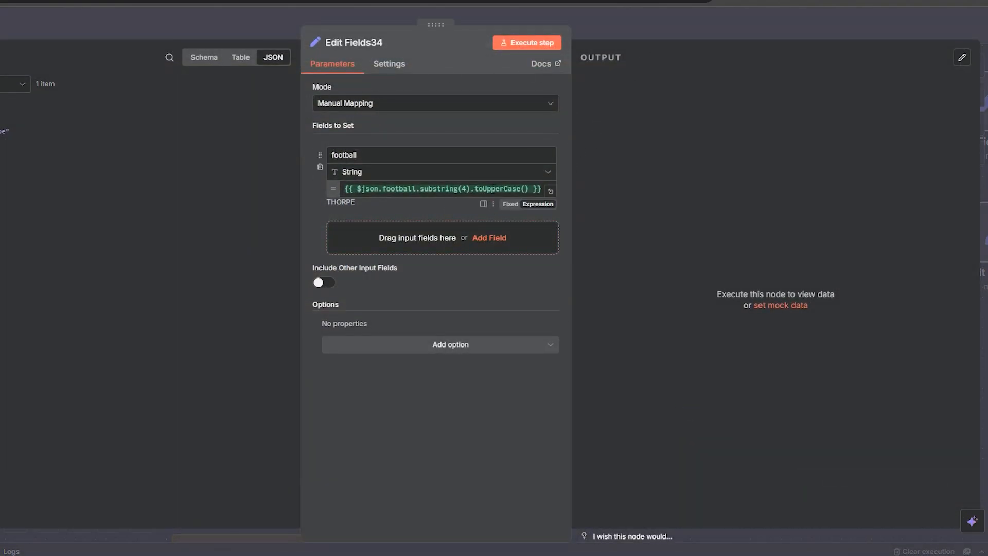
{"action": "left_click", "coordinate": [608, 32]}
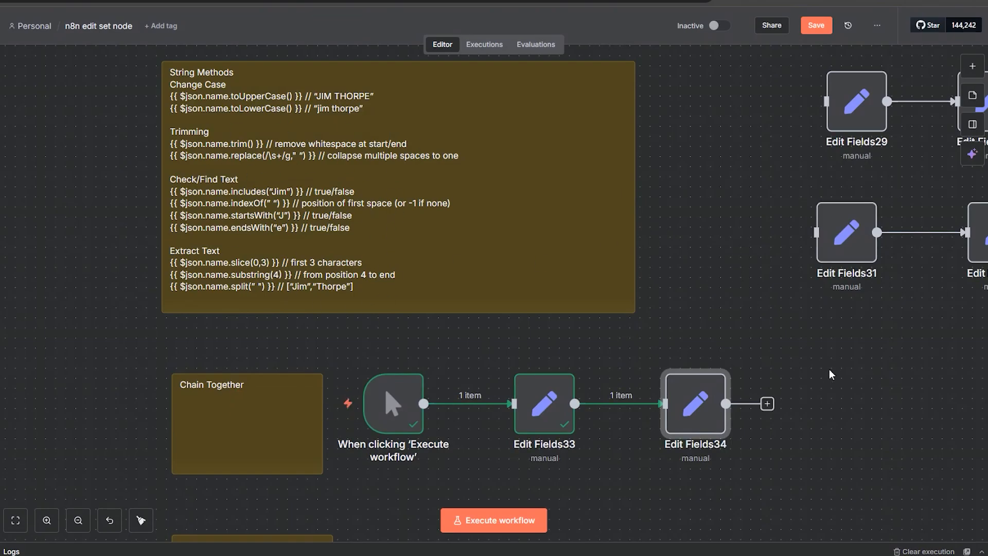
{"action": "left_click_drag", "start_coordinate": [849, 389], "coordinate": [768, 228]}
{"action": "left_click_drag", "start_coordinate": [664, 206], "coordinate": [750, 299]}
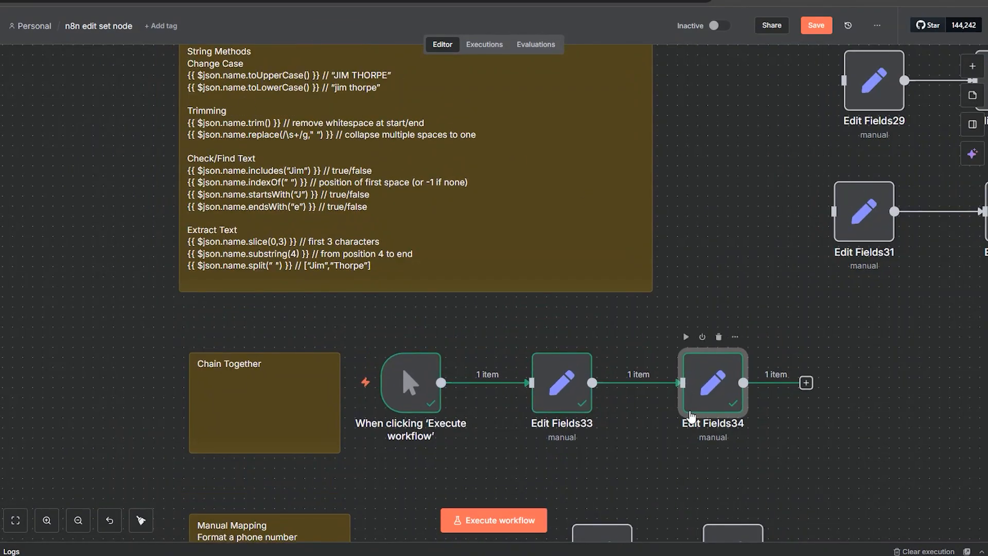
{"action": "double_click", "coordinate": [691, 415]}
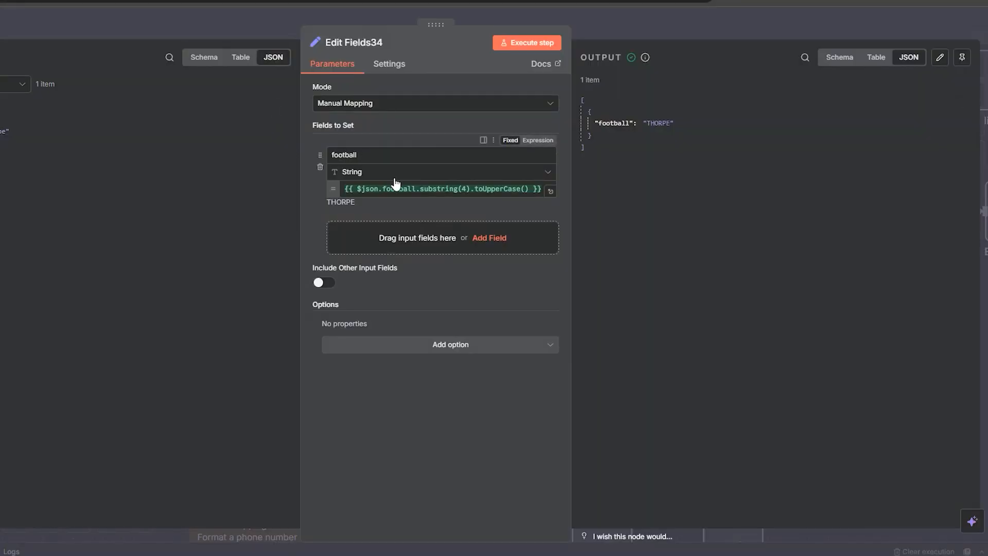
{"action": "left_click", "coordinate": [628, 125]}
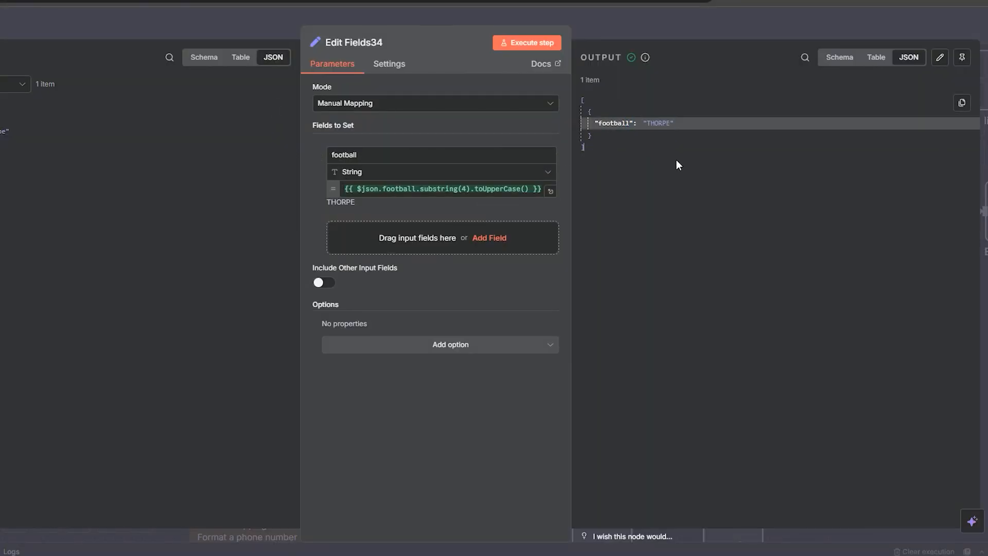
{"action": "left_click", "coordinate": [648, 24]}
Step: Move the manual trigger to the Manual Mapping phone-number row and connect it to Edit Fields13
{"action": "scroll", "coordinate": [791, 456], "scroll_direction": "down", "scroll_amount": 5}
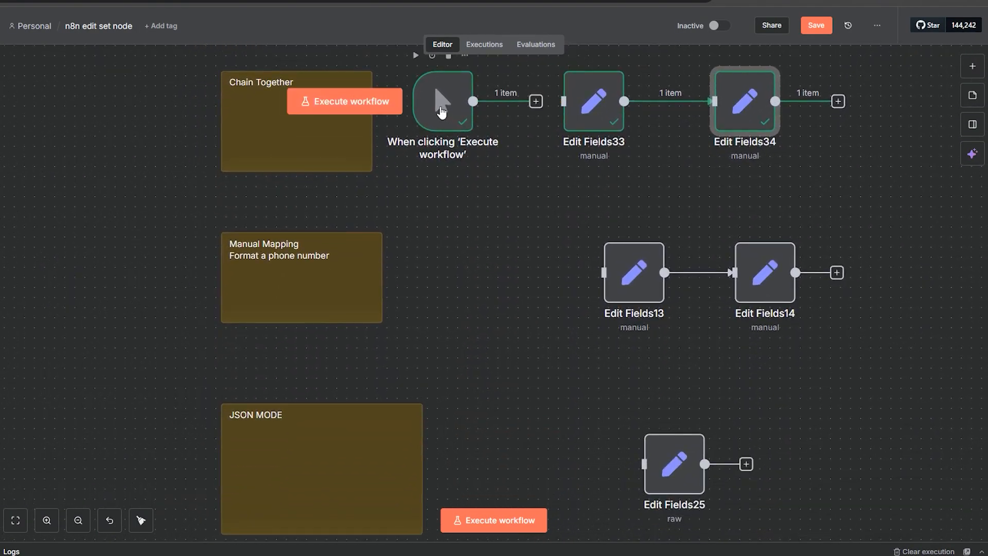
{"action": "left_click_drag", "start_coordinate": [442, 109], "coordinate": [461, 278]}
{"action": "left_click_drag", "start_coordinate": [556, 272], "coordinate": [604, 272]}
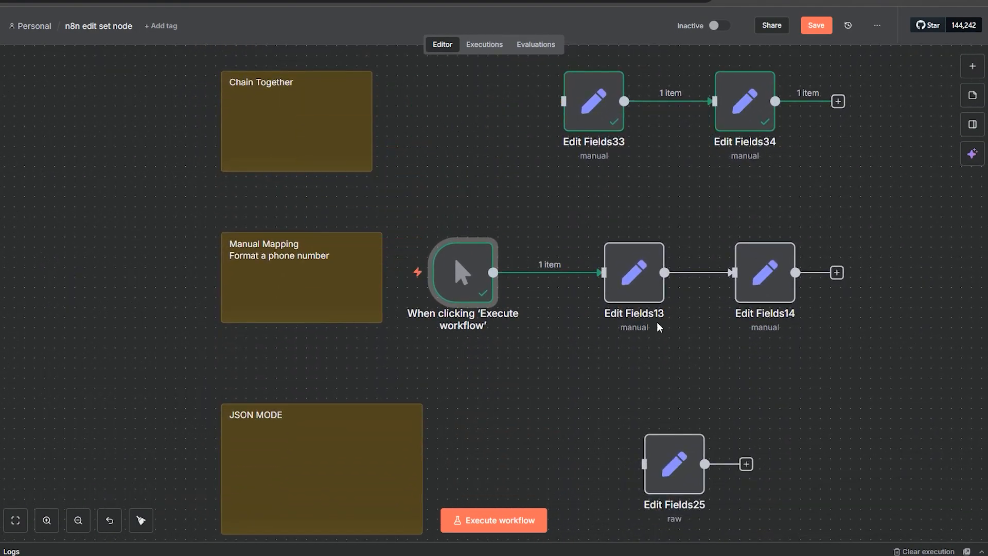
Step: Open Edit Fields13 to examine the phone_number Number field, then close it
{"action": "double_click", "coordinate": [622, 286]}
{"action": "left_click_drag", "start_coordinate": [405, 191], "coordinate": [323, 193]}
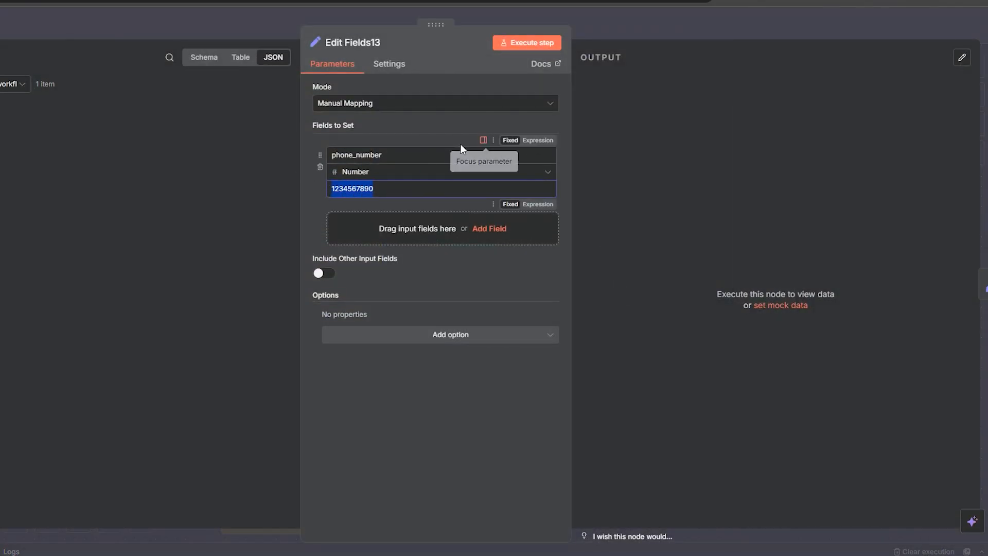
{"action": "left_click", "coordinate": [635, 35]}
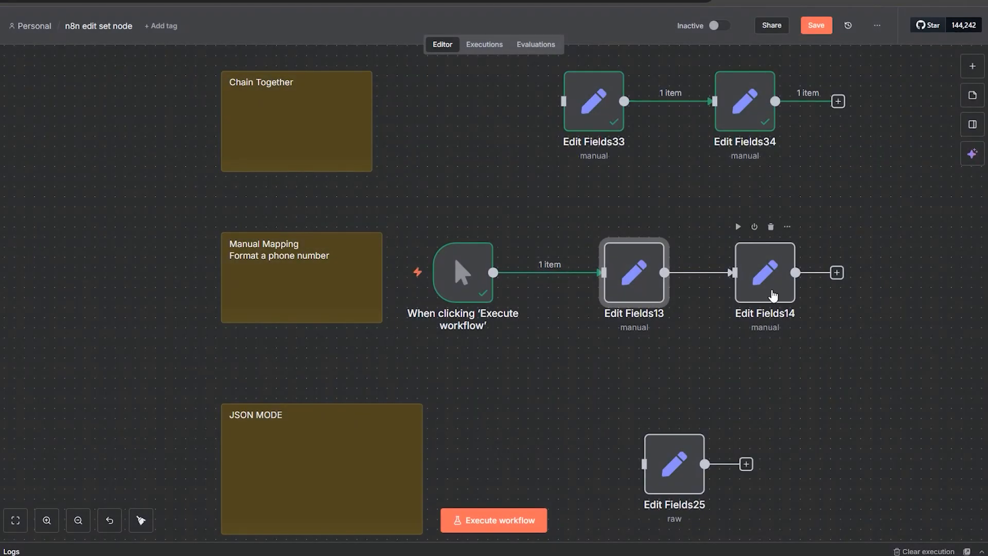
Step: Open Edit Fields14 and examine the formatted_phone_number expression built from slice calls joined with dashes
{"action": "double_click", "coordinate": [772, 288]}
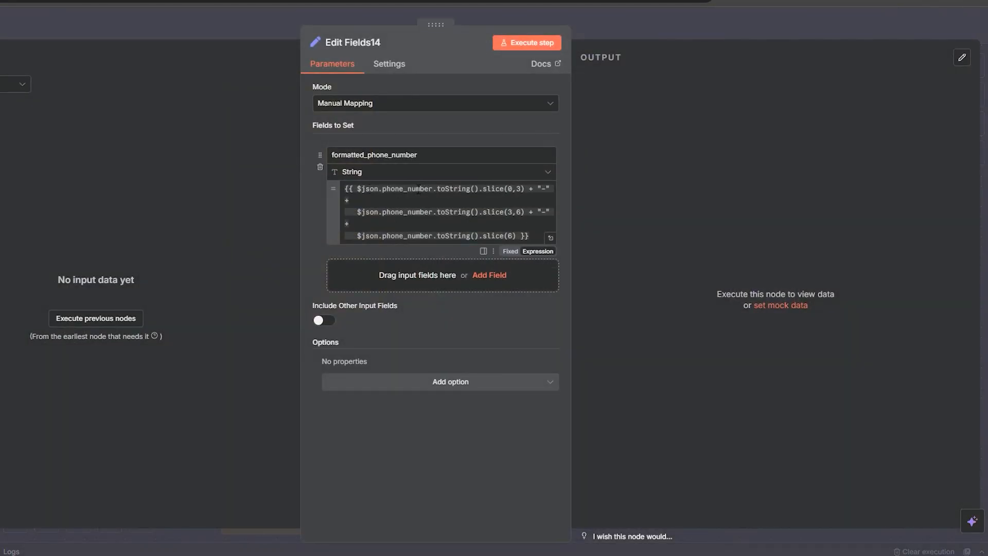
{"action": "left_click_drag", "start_coordinate": [525, 192], "coordinate": [501, 192]}
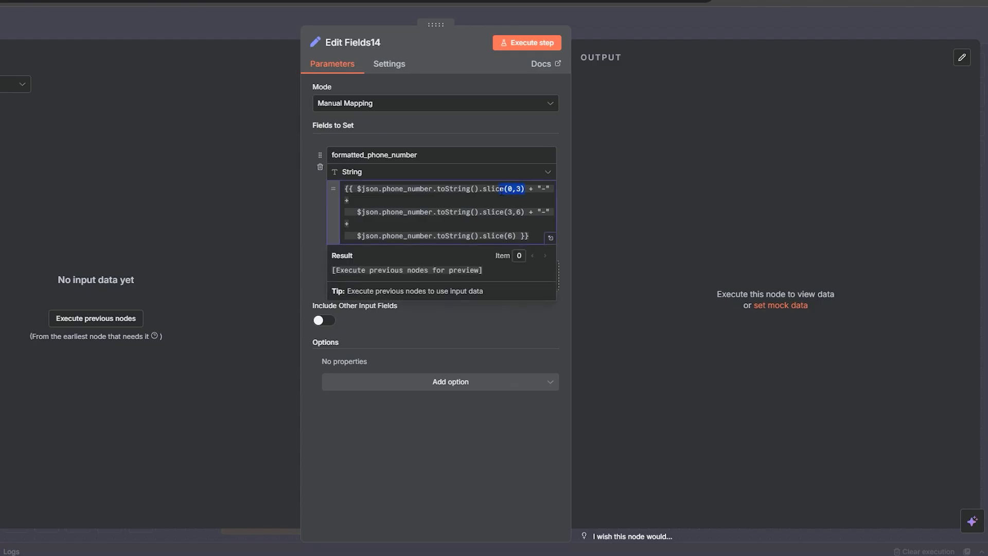
{"action": "left_click", "coordinate": [546, 190]}
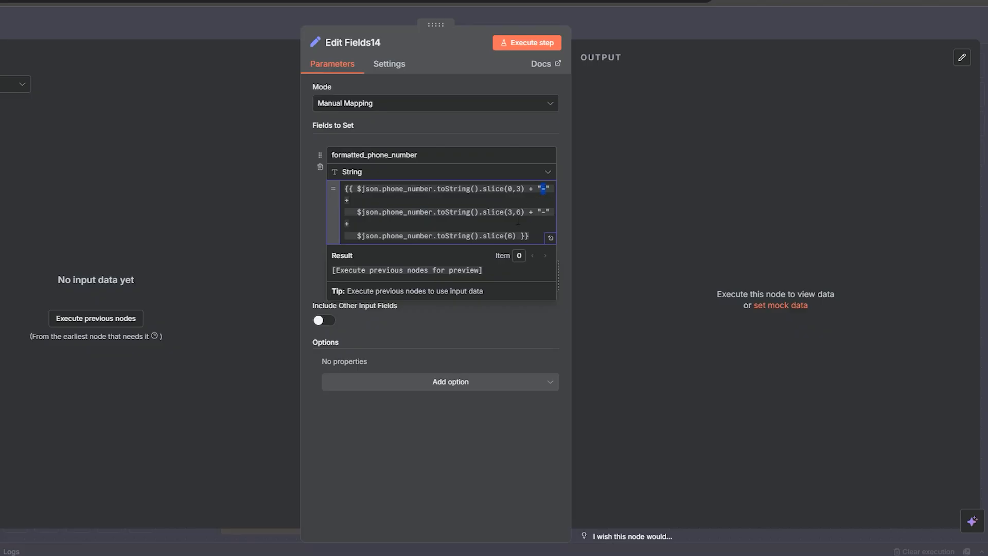
Step: Execute Edit Fields14 and inspect the formatted_phone_number output and its expression result
{"action": "left_click", "coordinate": [519, 48]}
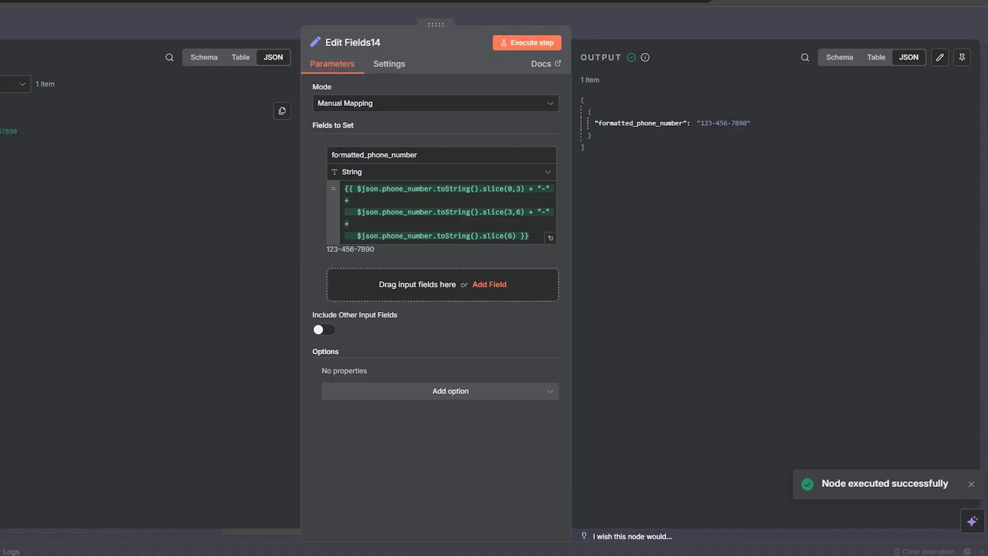
{"action": "left_click_drag", "start_coordinate": [752, 123], "coordinate": [695, 124]}
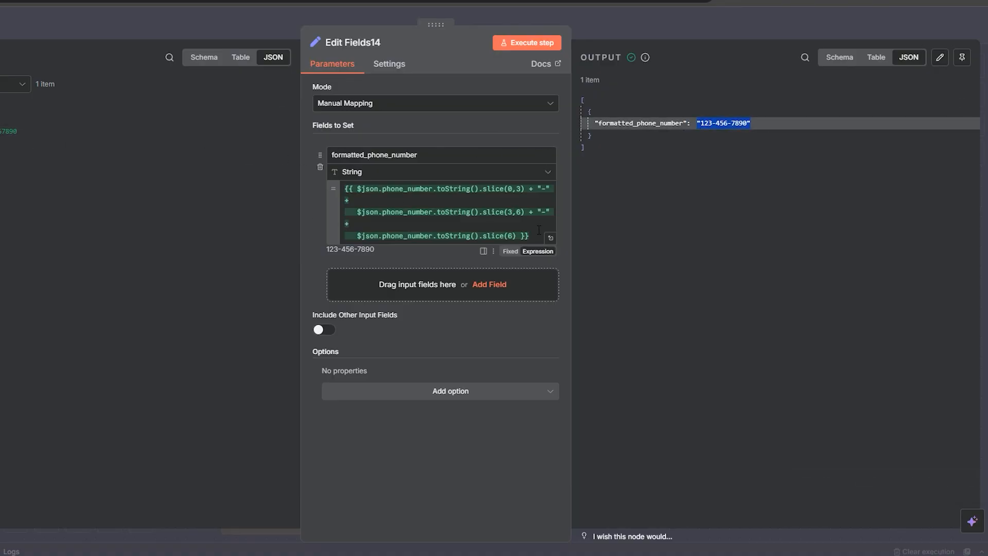
{"action": "left_click_drag", "start_coordinate": [538, 230], "coordinate": [341, 181]}
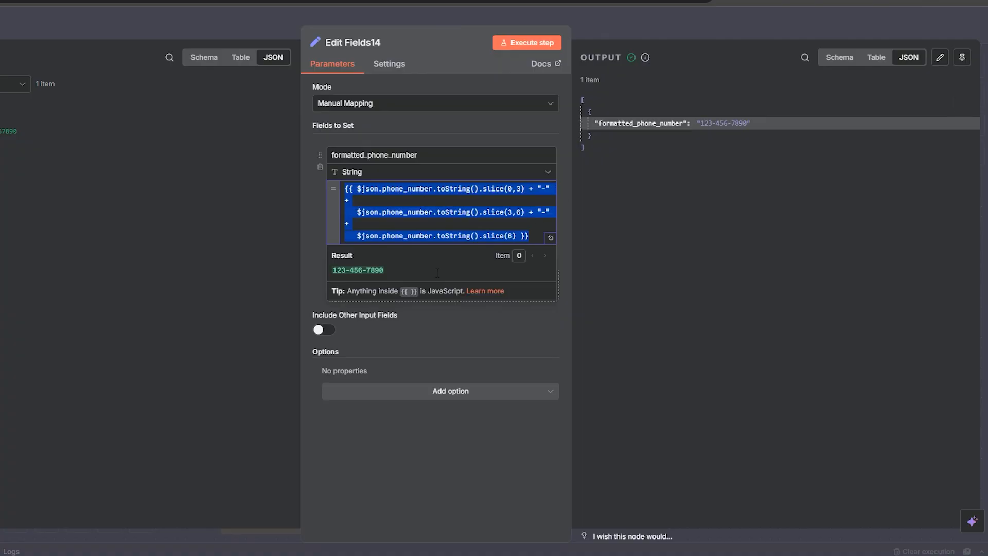
{"action": "left_click", "coordinate": [323, 223]}
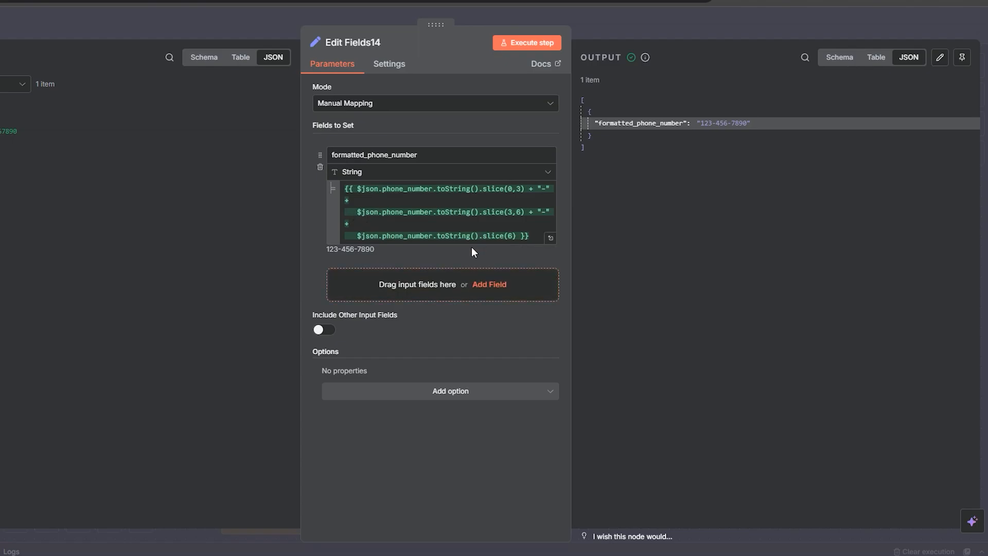
Step: Open the formatted_phone_number expression in the full expression editor to review it, then close the editor
{"action": "left_click", "coordinate": [550, 238]}
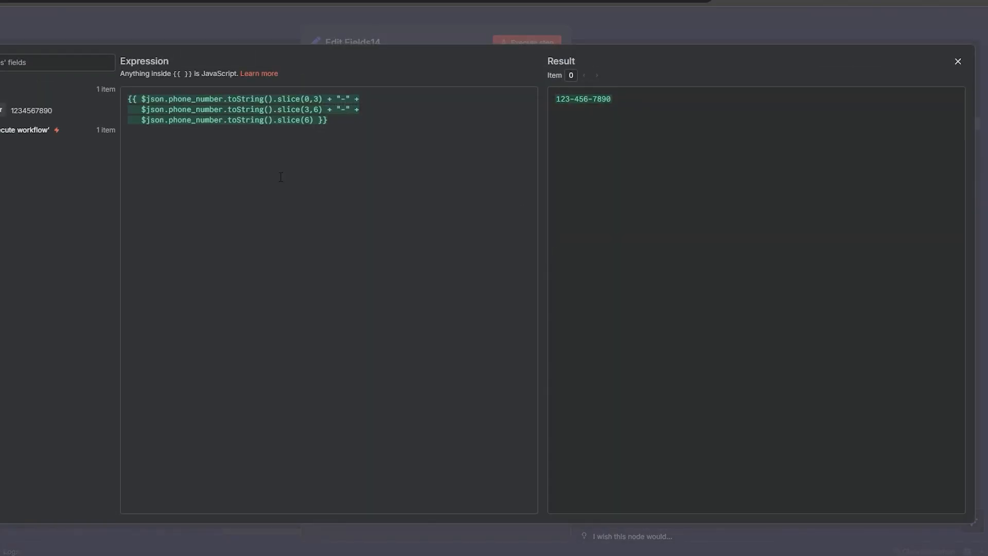
{"action": "left_click_drag", "start_coordinate": [353, 122], "coordinate": [113, 97]}
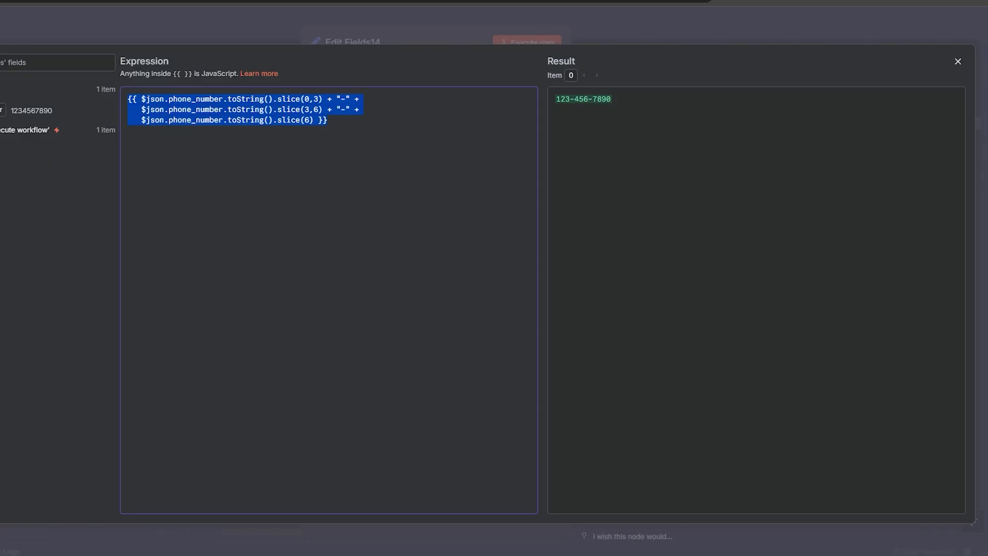
{"action": "left_click", "coordinate": [958, 62]}
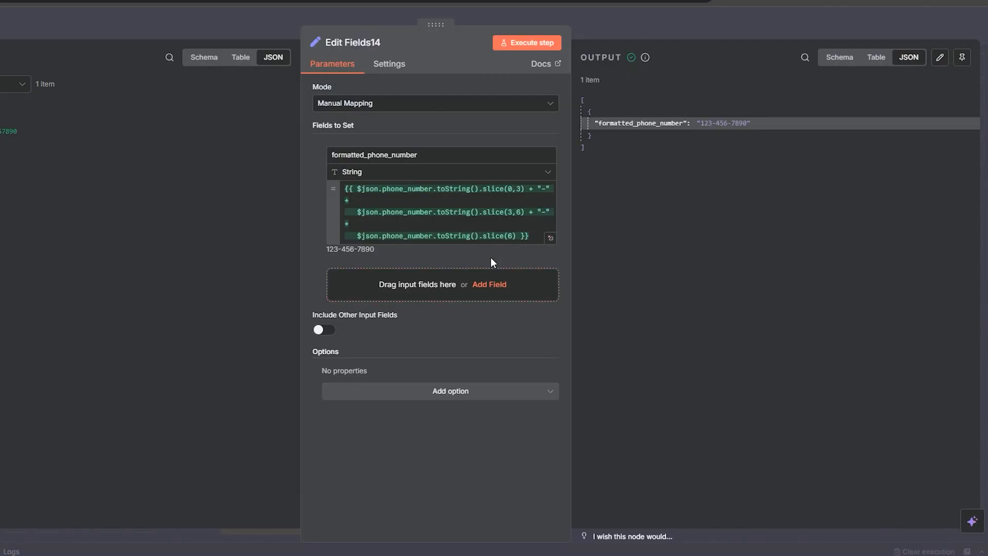
Step: Close Edit Fields14, open Edit Fields13 to review its Mode options, then close it again
{"action": "left_click", "coordinate": [673, 26]}
{"action": "scroll", "coordinate": [601, 195], "scroll_direction": "down", "scroll_amount": 3}
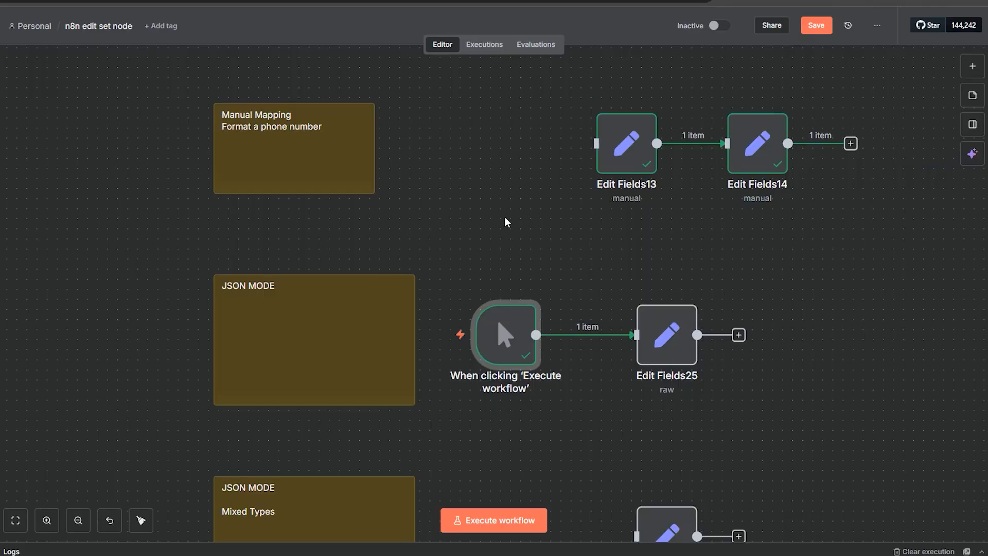
{"action": "double_click", "coordinate": [635, 159]}
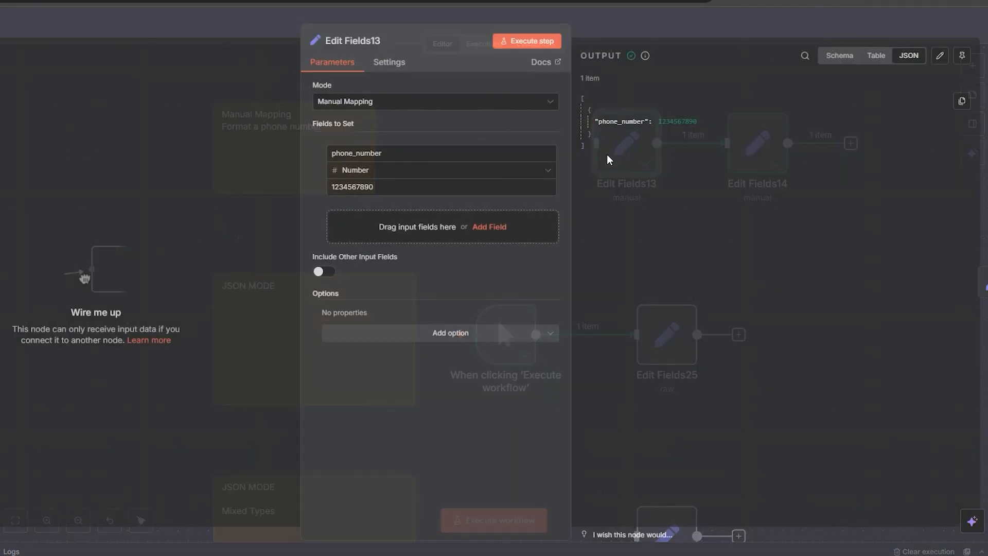
{"action": "left_click", "coordinate": [374, 110]}
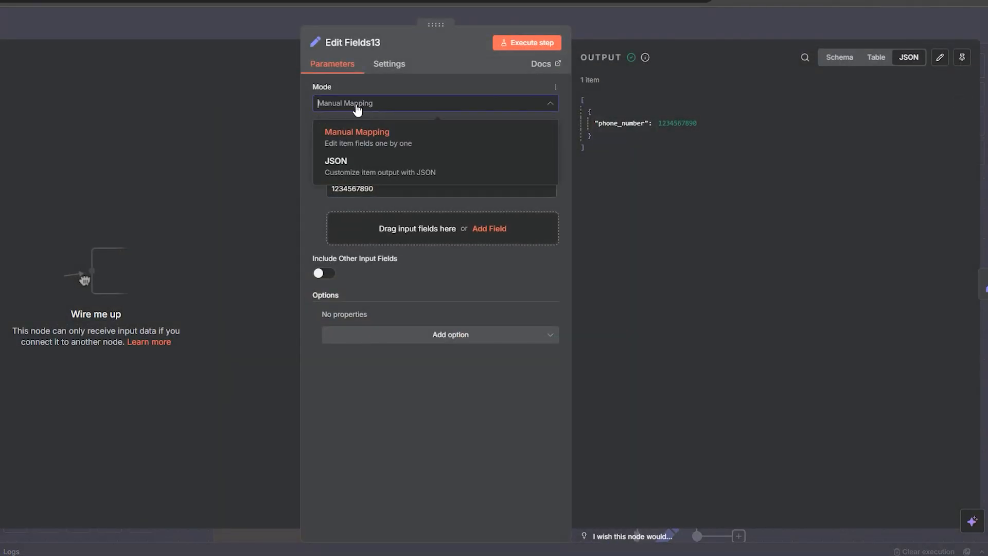
{"action": "left_click", "coordinate": [592, 27]}
{"action": "double_click", "coordinate": [619, 130]}
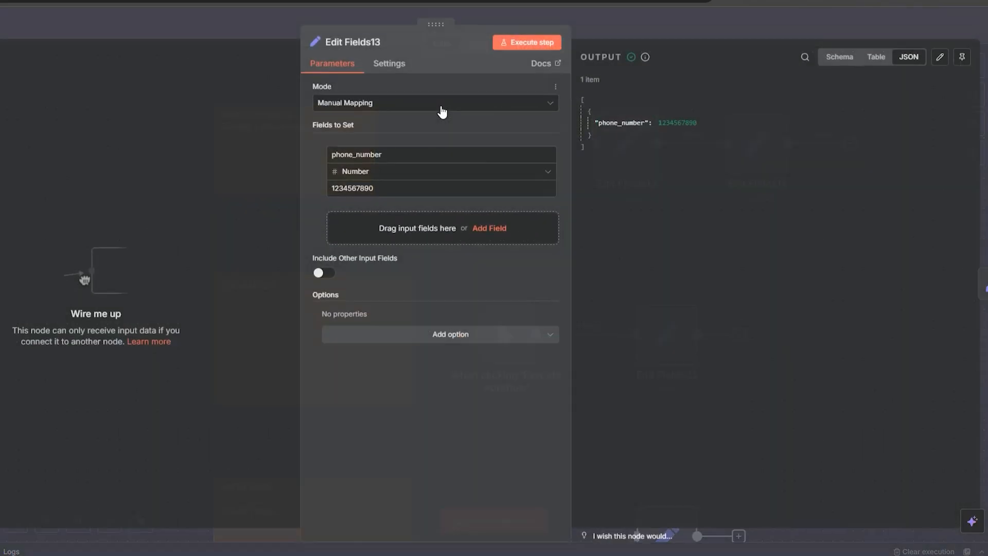
{"action": "left_click", "coordinate": [442, 104]}
{"action": "left_click", "coordinate": [576, 28]}
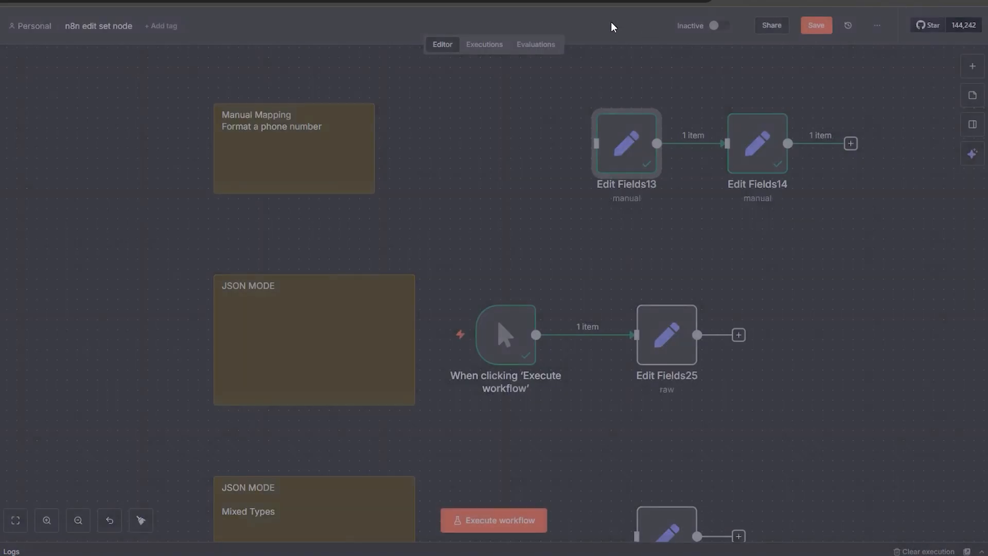
Step: Open the JSON MODE example node Edit Fields25 and execute it with its runner_name and favorite_race JSON
{"action": "scroll", "coordinate": [904, 291], "scroll_direction": "down", "scroll_amount": 8}
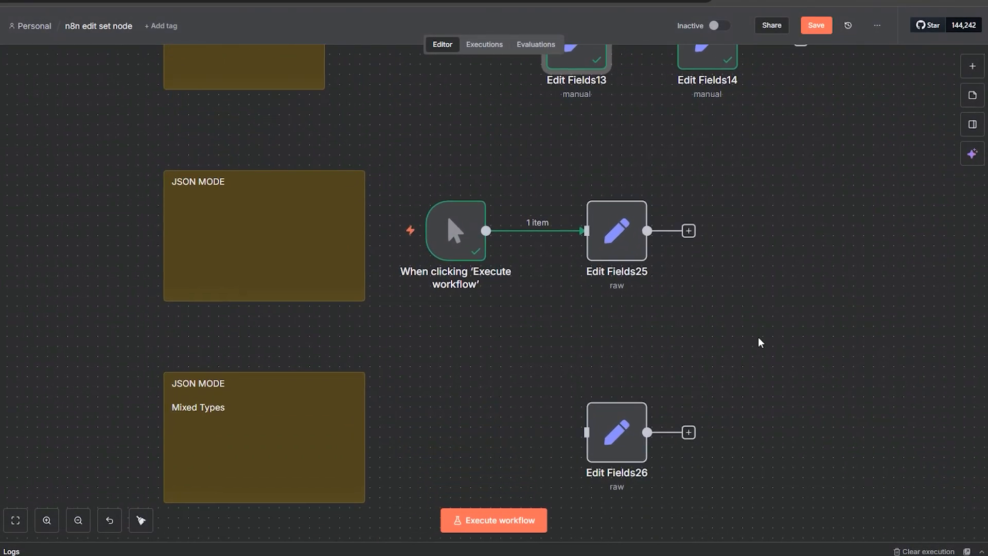
{"action": "left_click_drag", "start_coordinate": [829, 334], "coordinate": [798, 161]}
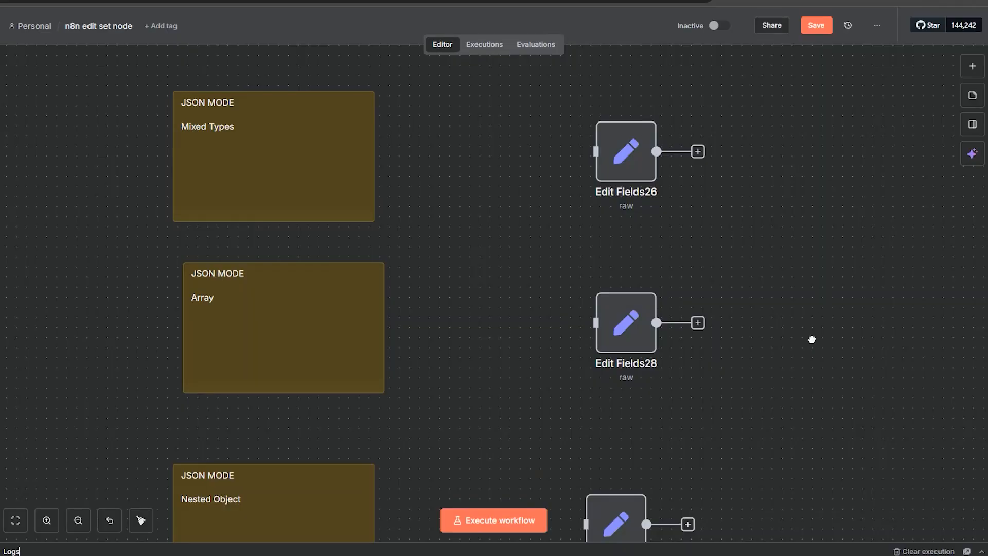
{"action": "left_click_drag", "start_coordinate": [812, 340], "coordinate": [800, 460]}
{"action": "left_click_drag", "start_coordinate": [750, 224], "coordinate": [779, 423]}
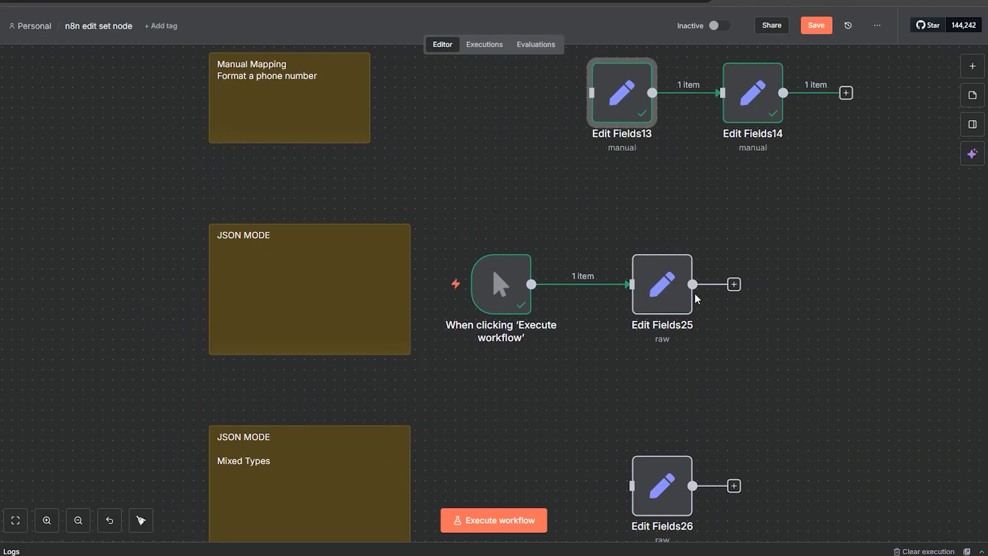
{"action": "double_click", "coordinate": [684, 282]}
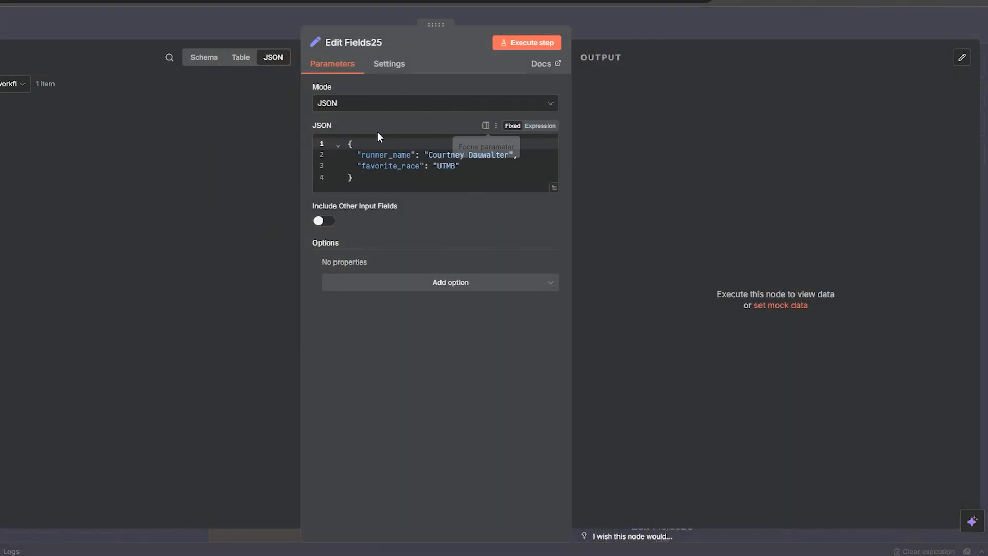
{"action": "left_click", "coordinate": [492, 155]}
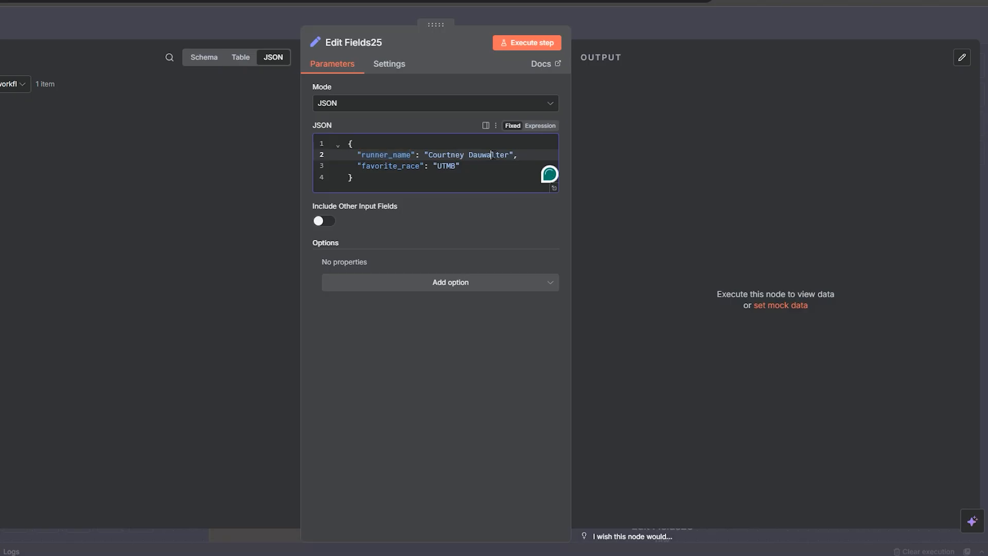
{"action": "left_click_drag", "start_coordinate": [493, 155], "coordinate": [454, 158]}
{"action": "double_click", "coordinate": [446, 166]}
{"action": "left_click", "coordinate": [373, 179]}
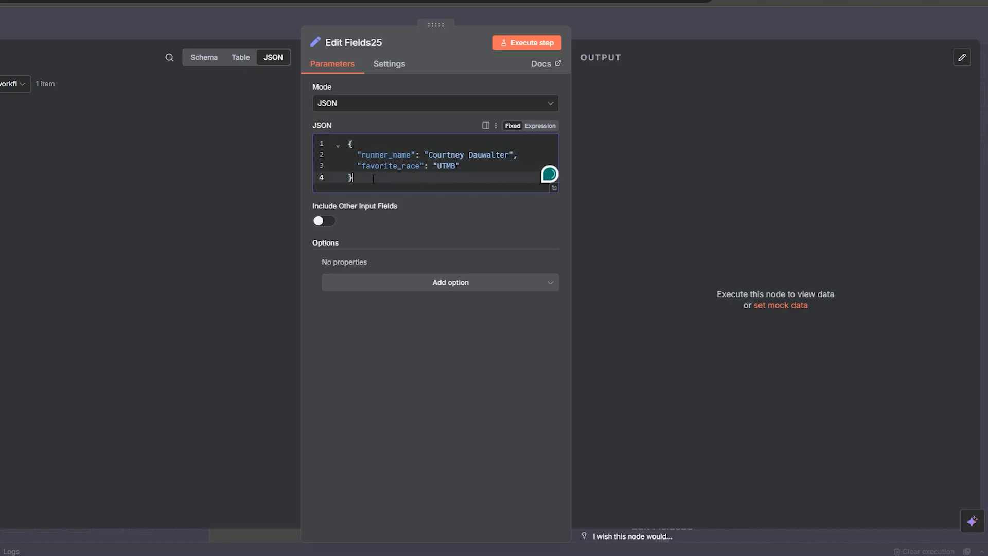
{"action": "left_click", "coordinate": [545, 46]}
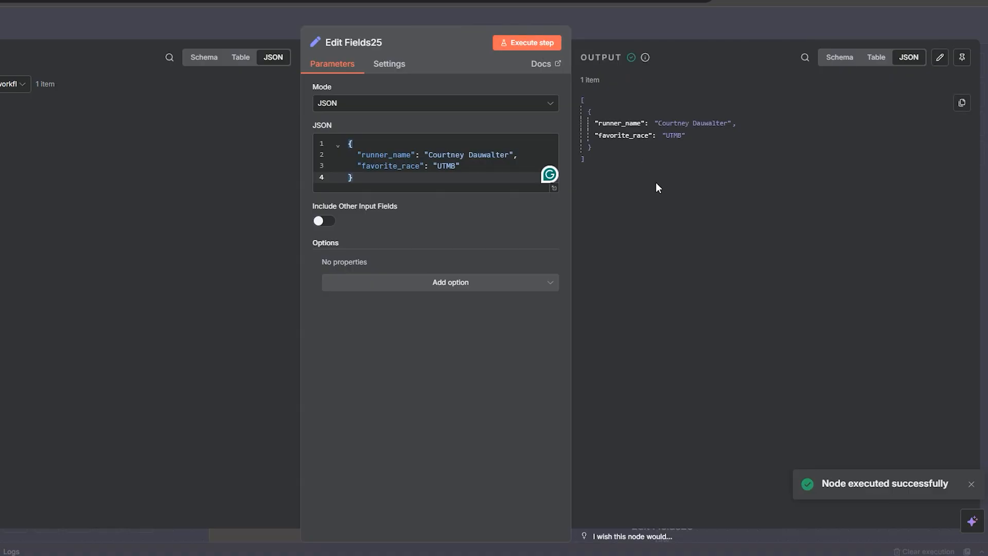
Step: Add a "miles": 100 property after favorite_race in Edit Fields25's JSON
{"action": "left_click_drag", "start_coordinate": [595, 154], "coordinate": [584, 100]}
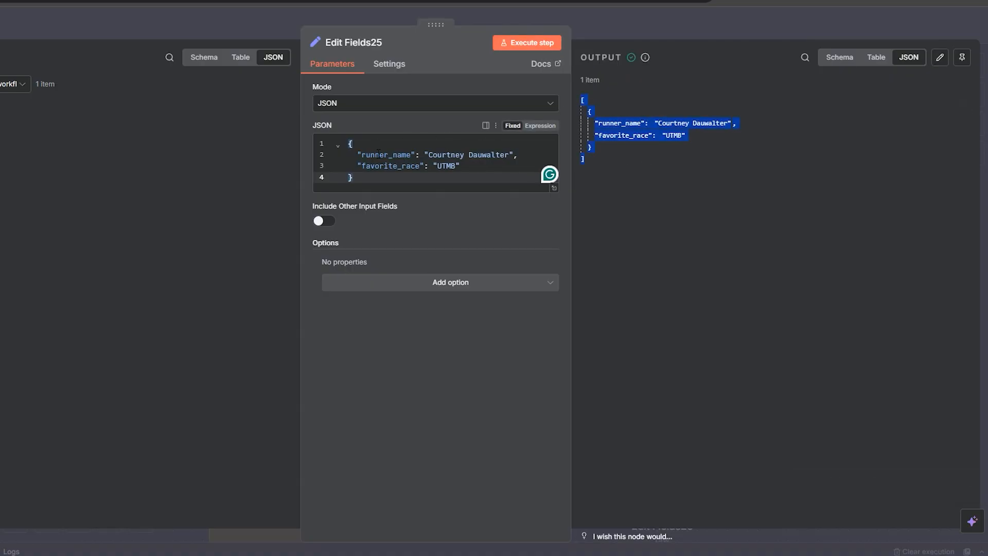
{"action": "double_click", "coordinate": [385, 155]}
{"action": "double_click", "coordinate": [475, 155]}
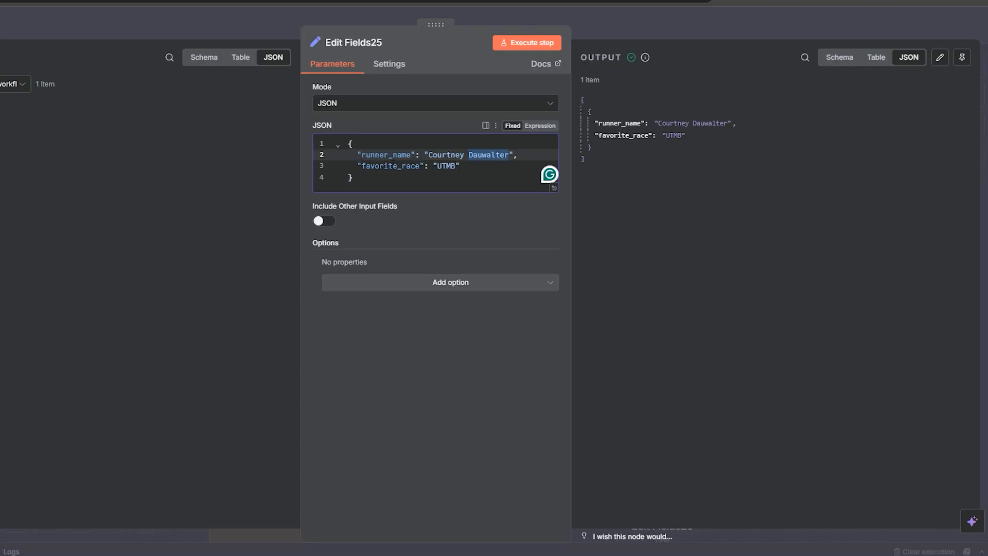
{"action": "double_click", "coordinate": [396, 165]}
{"action": "double_click", "coordinate": [446, 166]}
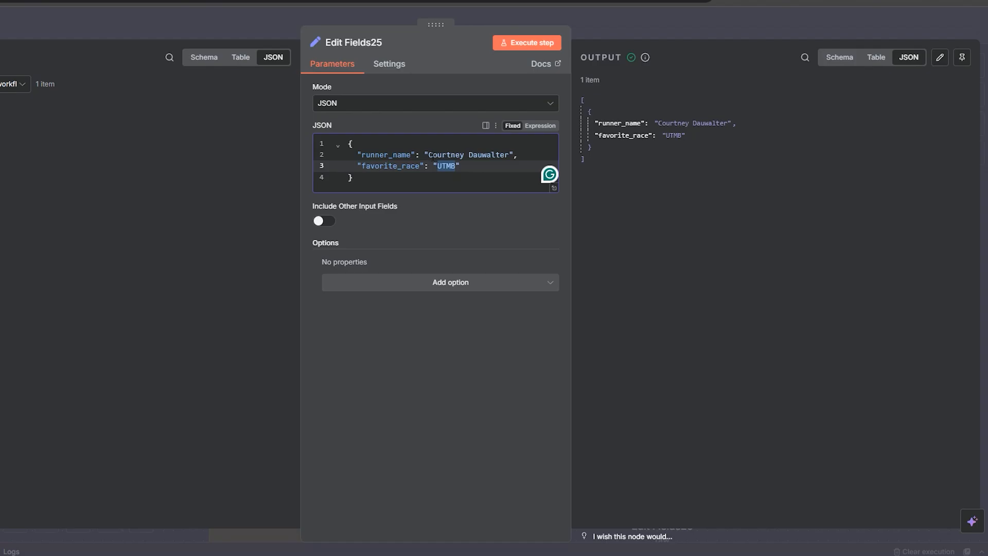
{"action": "left_click", "coordinate": [473, 167]}
{"action": "type", "text": ","}
{"action": "key", "text": "Return"}
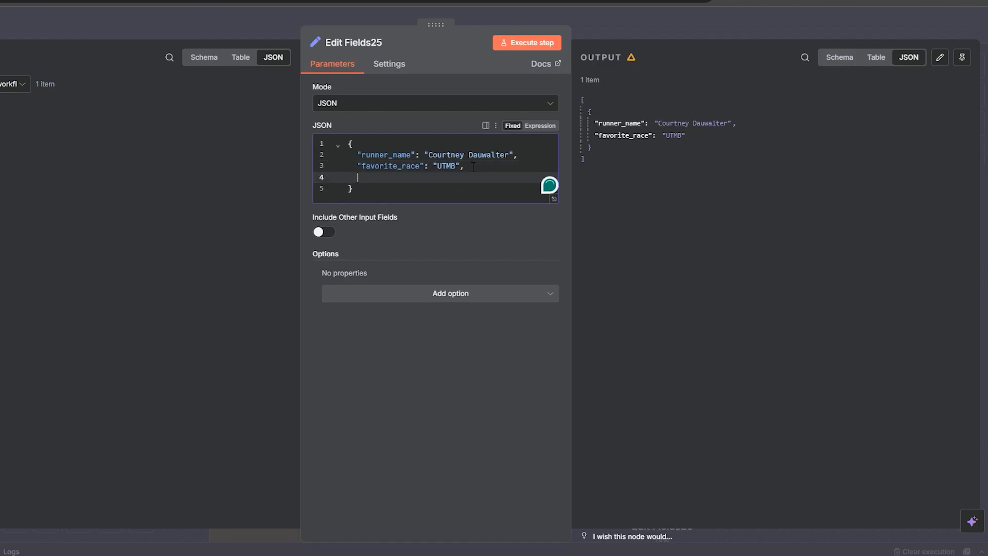
{"action": "type", "text": "\"mil"}
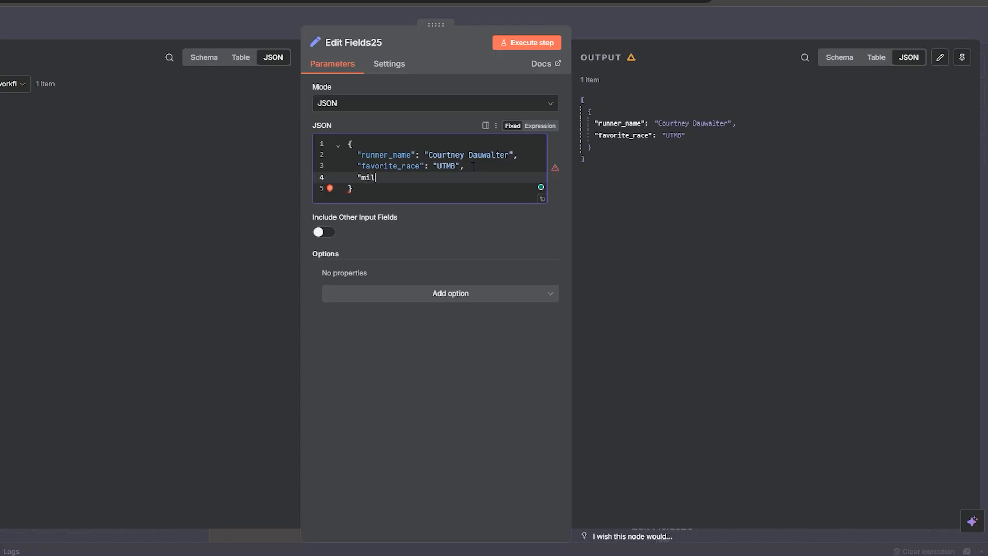
{"action": "type", "text": "es\""}
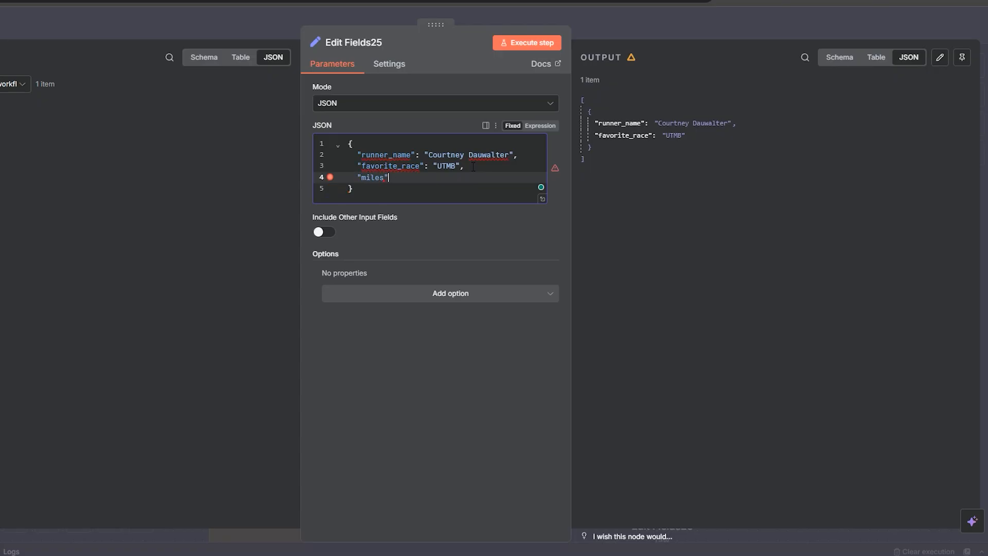
{"action": "type", "text": ":100"}
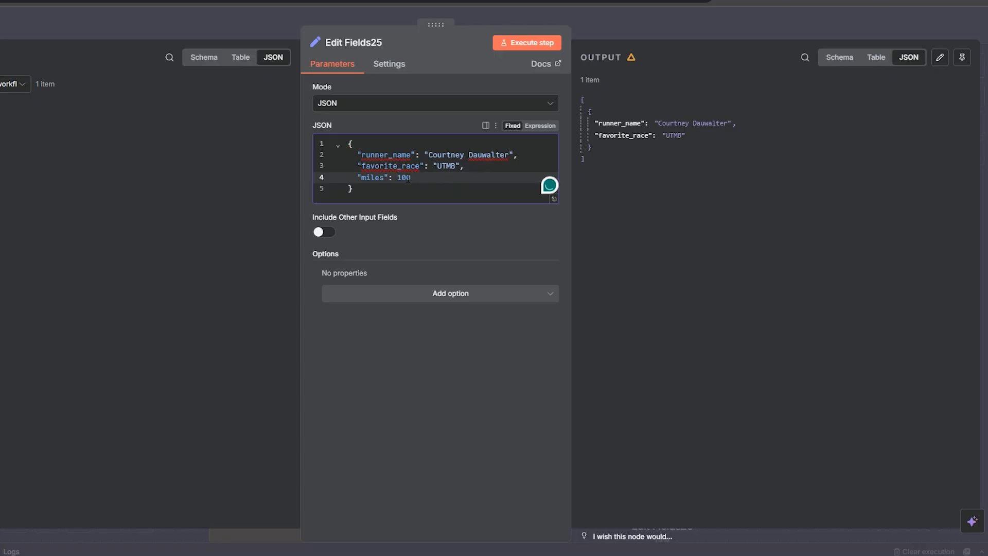
Step: Execute Edit Fields25 and inspect the miles value in the output
{"action": "left_click", "coordinate": [444, 189]}
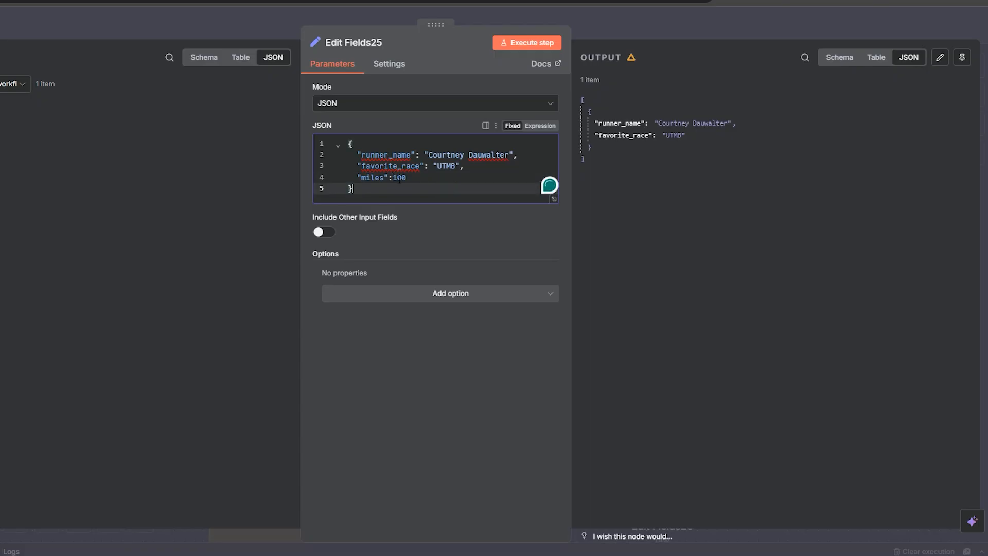
{"action": "left_click", "coordinate": [542, 45]}
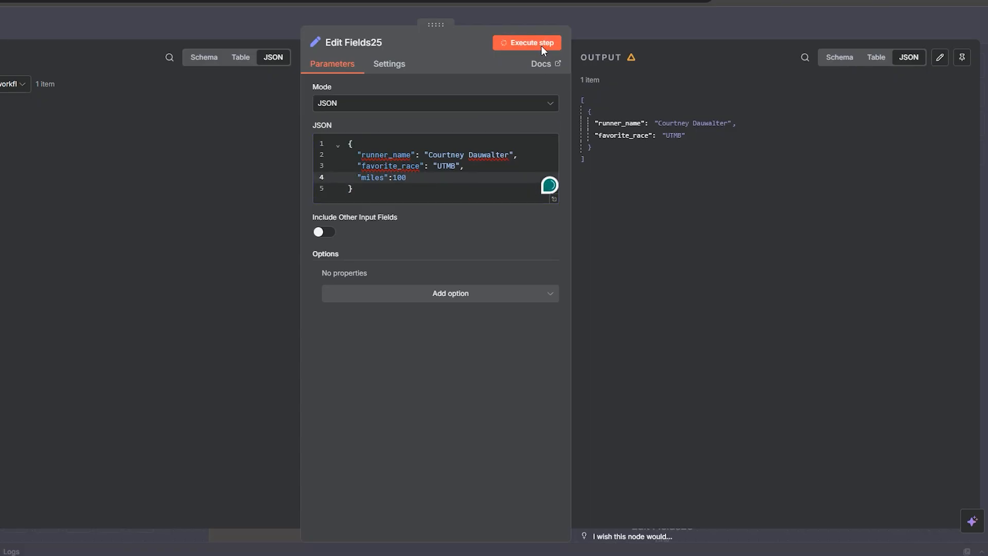
{"action": "left_click_drag", "start_coordinate": [643, 151], "coordinate": [632, 148]}
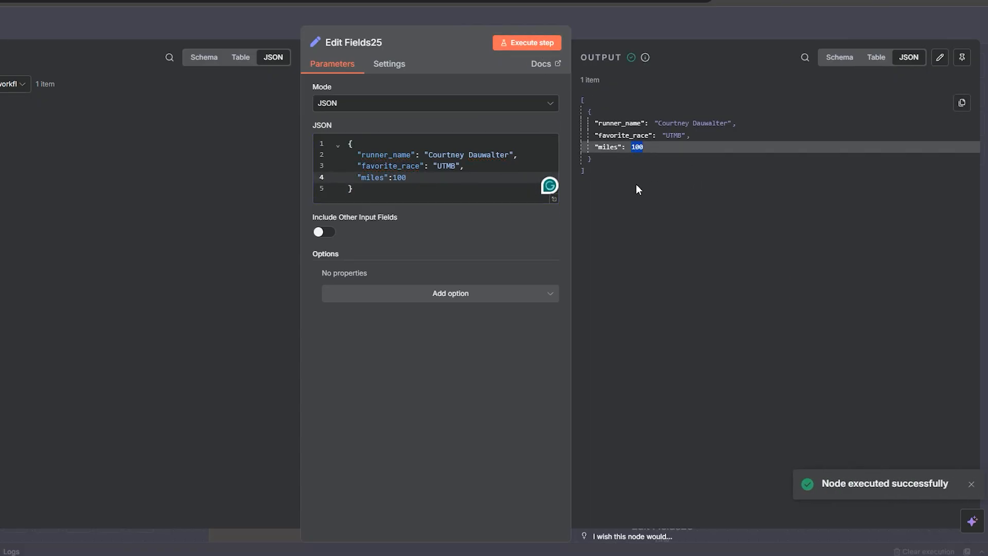
{"action": "left_click", "coordinate": [644, 183]}
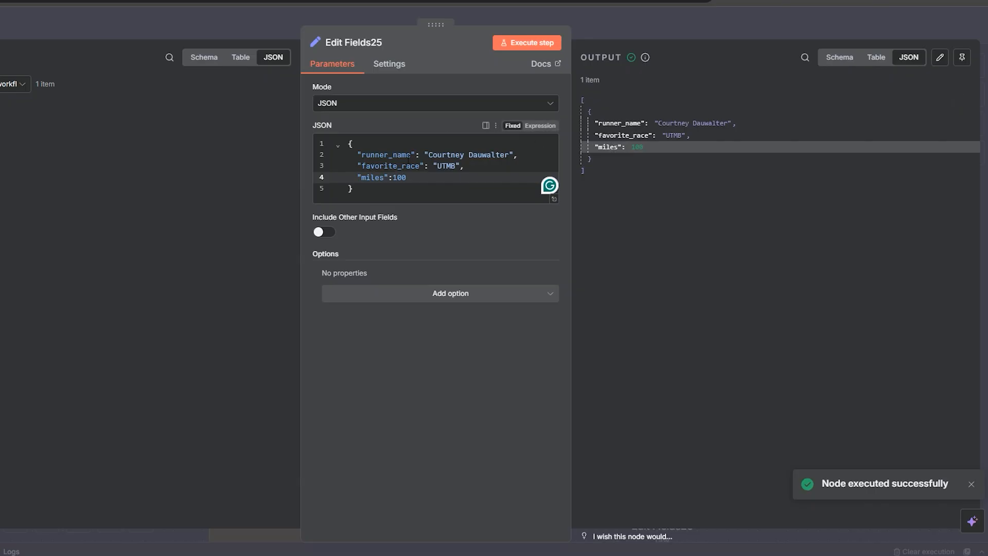
Step: Delete the miles line from the JSON and execute Edit Fields25 again
{"action": "left_click", "coordinate": [394, 176]}
{"action": "left_click_drag", "start_coordinate": [488, 164], "coordinate": [415, 165]}
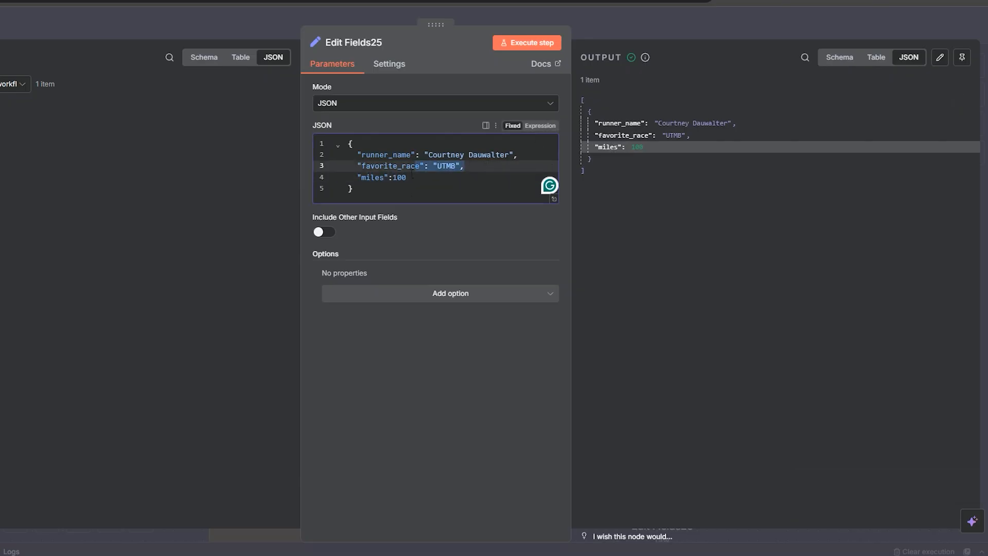
{"action": "left_click", "coordinate": [437, 194]}
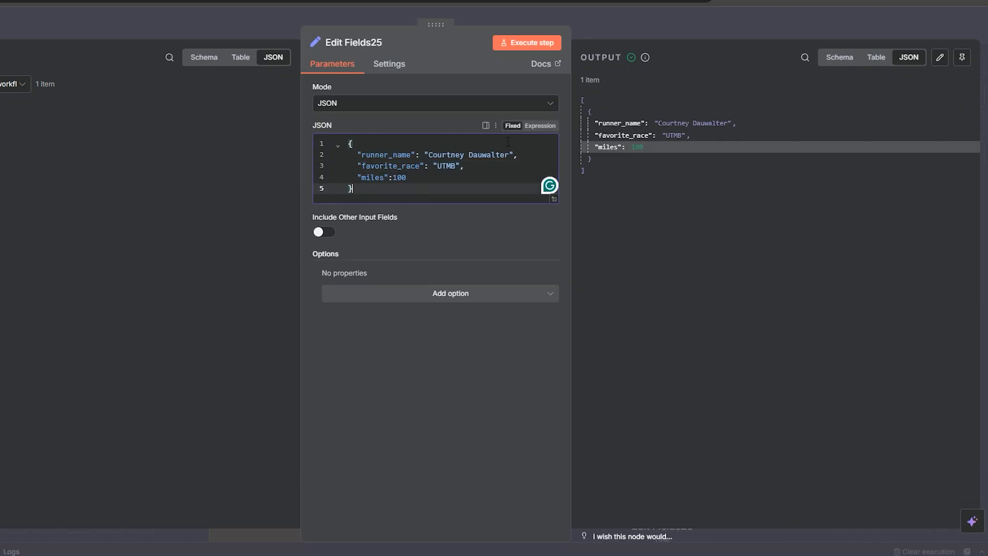
{"action": "left_click", "coordinate": [710, 221]}
{"action": "left_click_drag", "start_coordinate": [431, 178], "coordinate": [291, 176]}
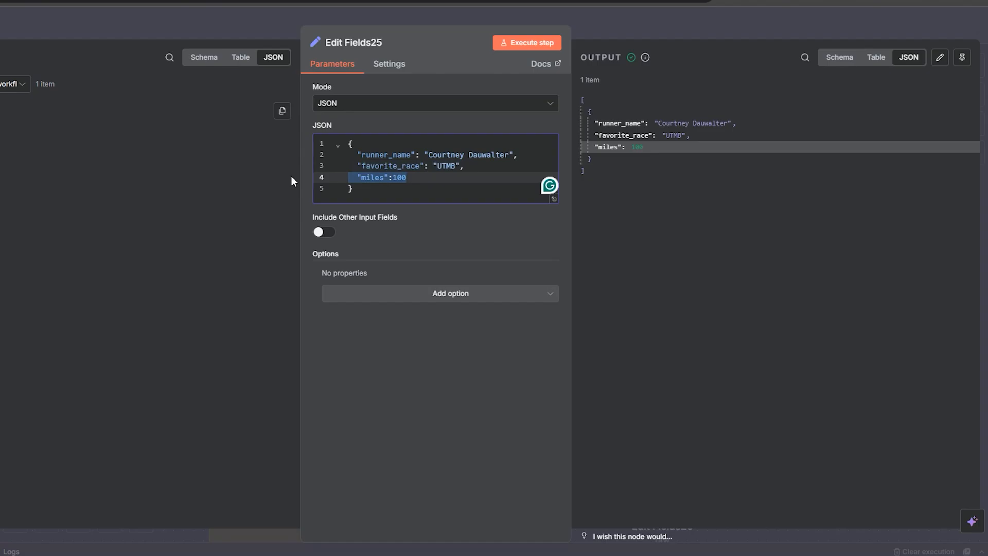
{"action": "key", "text": "BackSpace"}
{"action": "key", "text": "BackSpace"}
{"action": "key", "text": "BackSpace"}
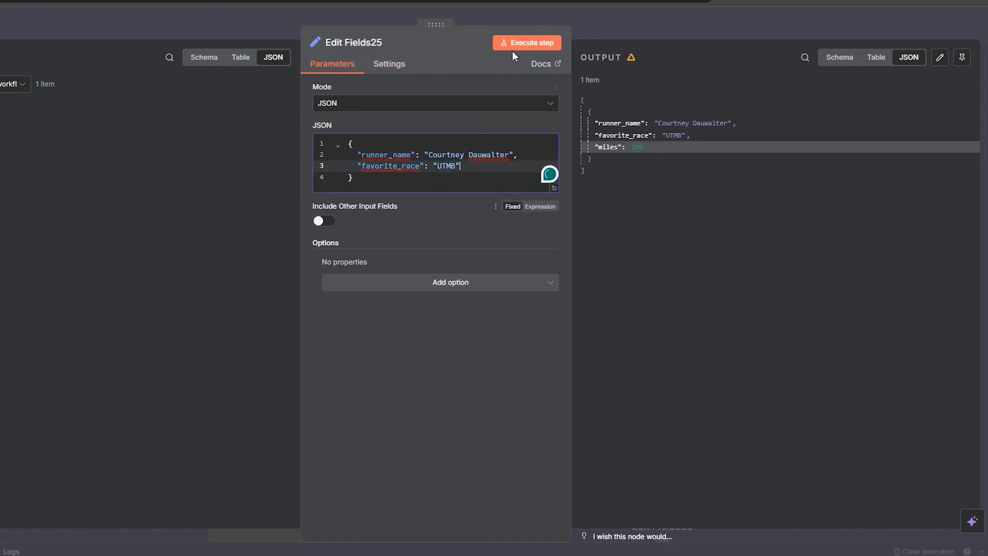
{"action": "left_click", "coordinate": [533, 42]}
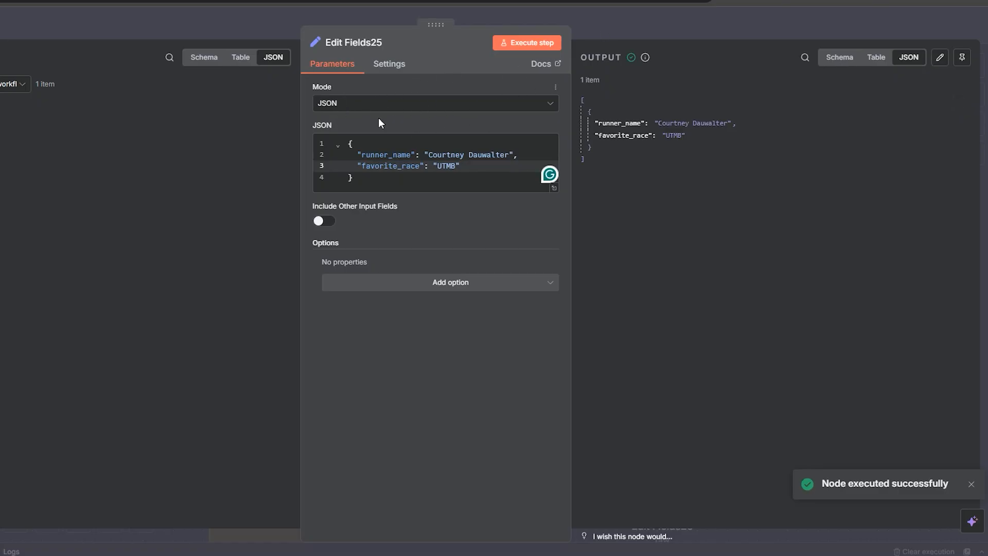
Step: Review Edit Fields25's JSON lines and its Mode options without changing them
{"action": "double_click", "coordinate": [386, 155]}
{"action": "double_click", "coordinate": [391, 166]}
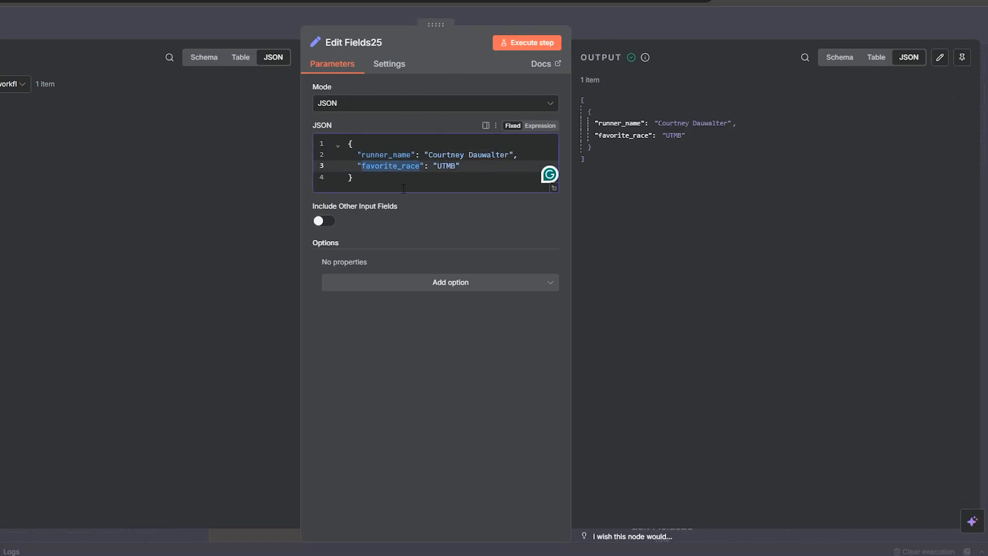
{"action": "left_click_drag", "start_coordinate": [404, 188], "coordinate": [338, 134]}
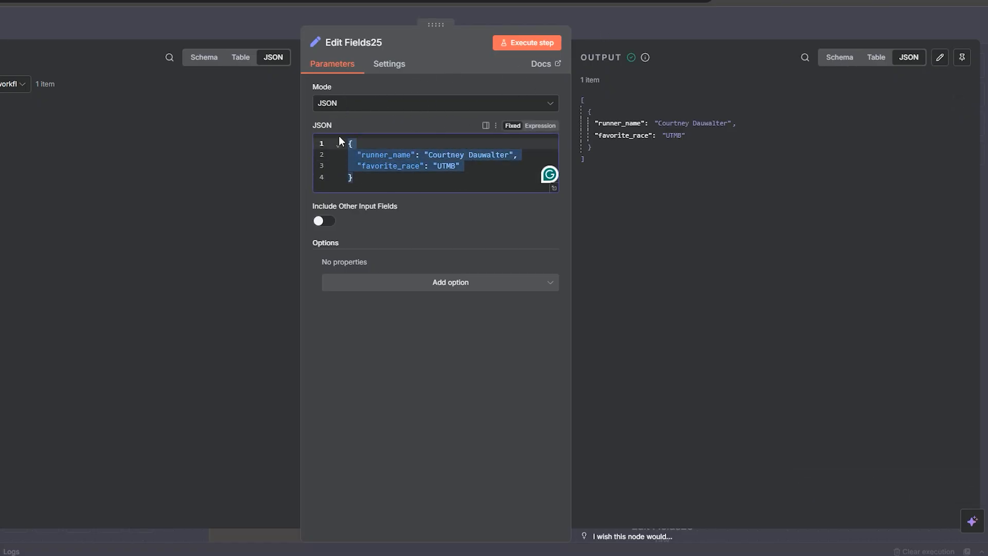
{"action": "left_click", "coordinate": [347, 109]}
{"action": "left_click", "coordinate": [359, 109]}
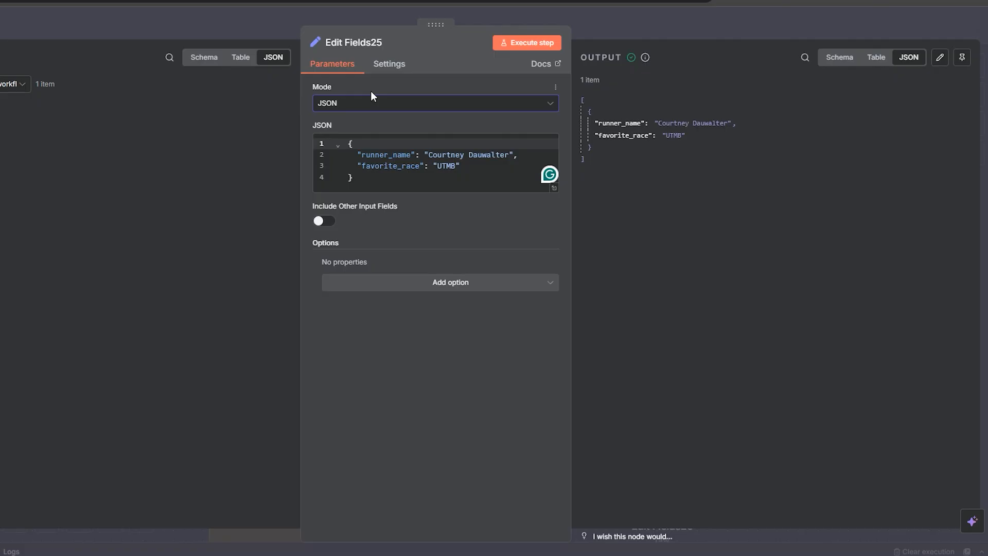
{"action": "left_click", "coordinate": [378, 105]}
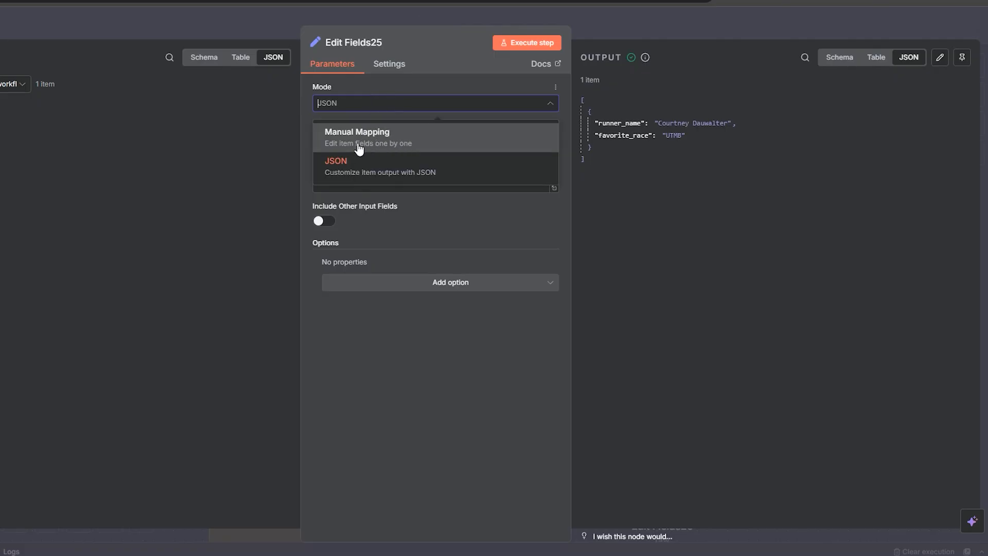
{"action": "left_click", "coordinate": [425, 212]}
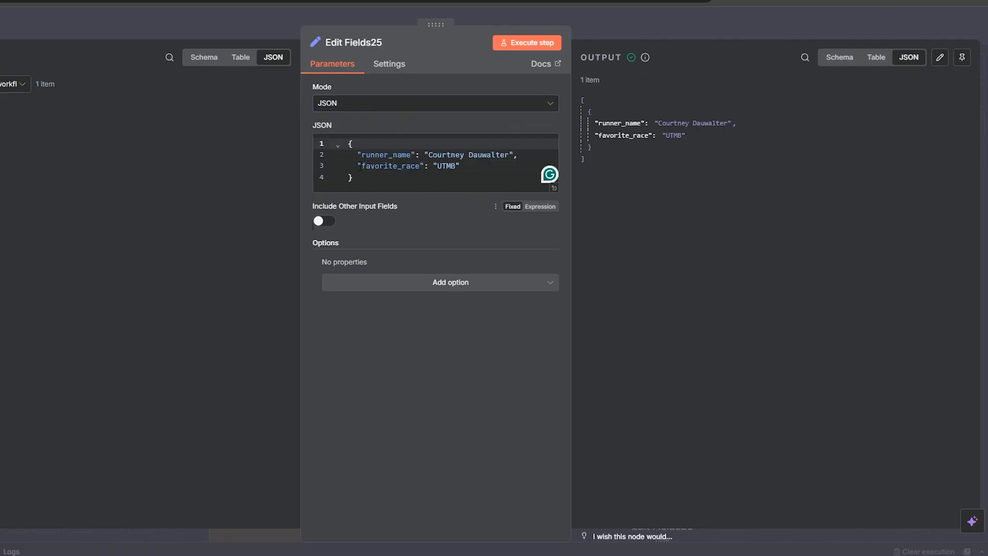
{"action": "left_click_drag", "start_coordinate": [356, 179], "coordinate": [333, 134]}
{"action": "left_click", "coordinate": [366, 167]}
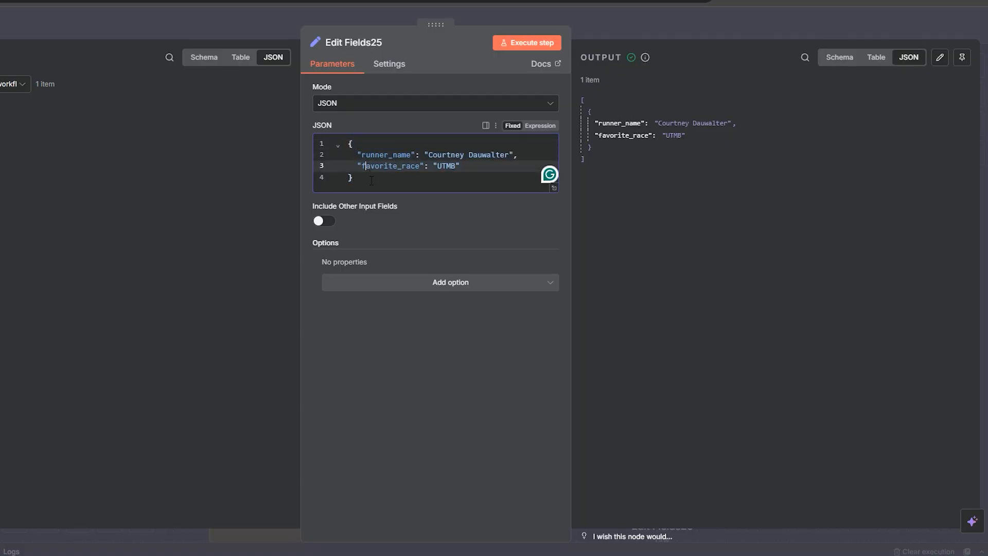
{"action": "left_click_drag", "start_coordinate": [372, 180], "coordinate": [342, 144]}
{"action": "left_click", "coordinate": [369, 176]}
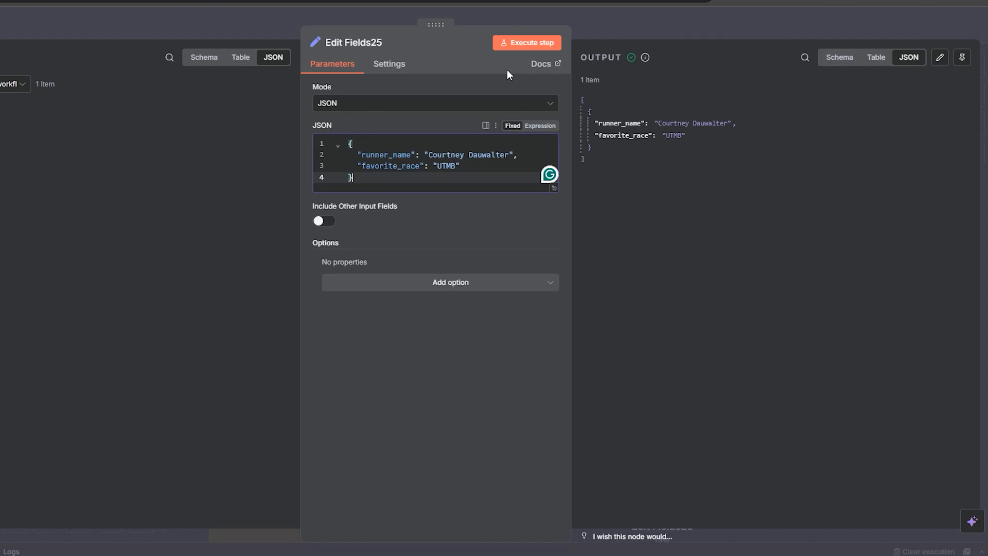
Step: Connect the manual trigger to Edit Fields26 instead of Edit Fields25 and open Edit Fields26
{"action": "left_click", "coordinate": [600, 26]}
{"action": "scroll", "coordinate": [569, 389], "scroll_direction": "down", "scroll_amount": 1}
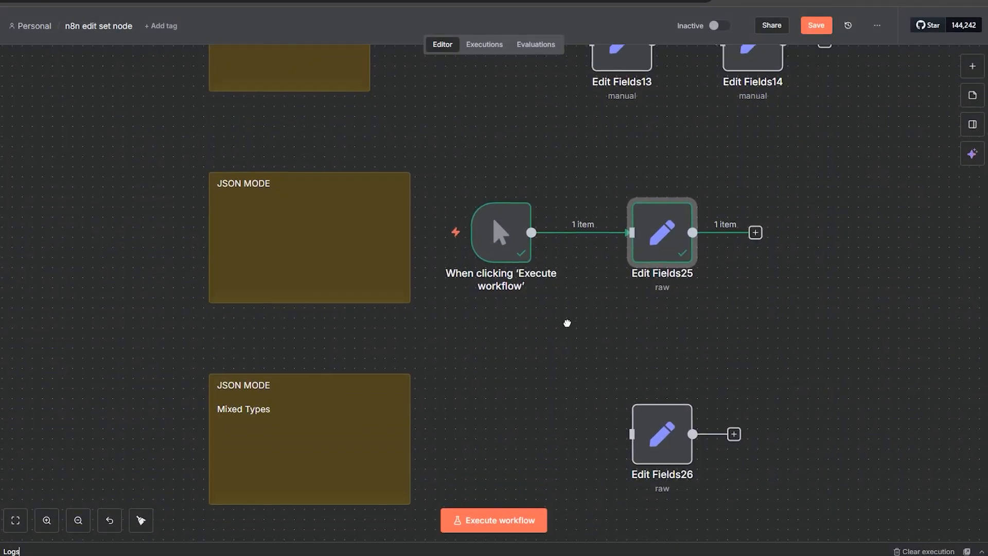
{"action": "left_click", "coordinate": [596, 244]}
{"action": "scroll", "coordinate": [594, 384], "scroll_direction": "down", "scroll_amount": 3}
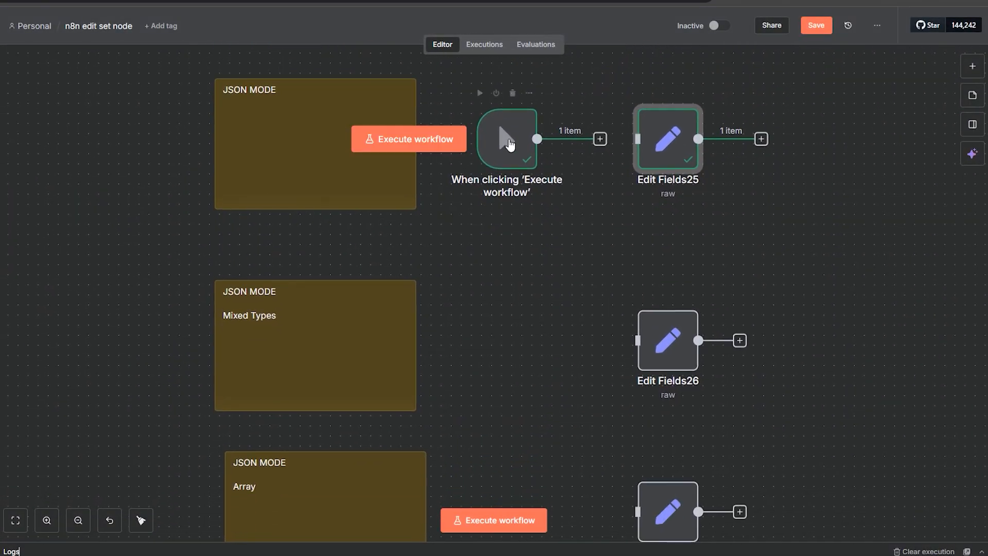
{"action": "left_click_drag", "start_coordinate": [507, 137], "coordinate": [496, 340]}
{"action": "left_click_drag", "start_coordinate": [593, 347], "coordinate": [646, 361]}
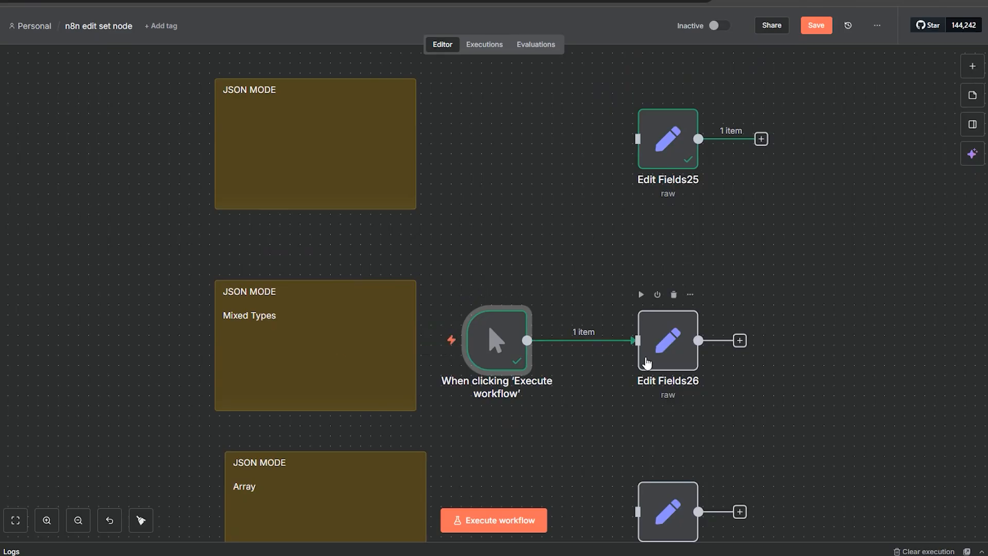
{"action": "double_click", "coordinate": [647, 356]}
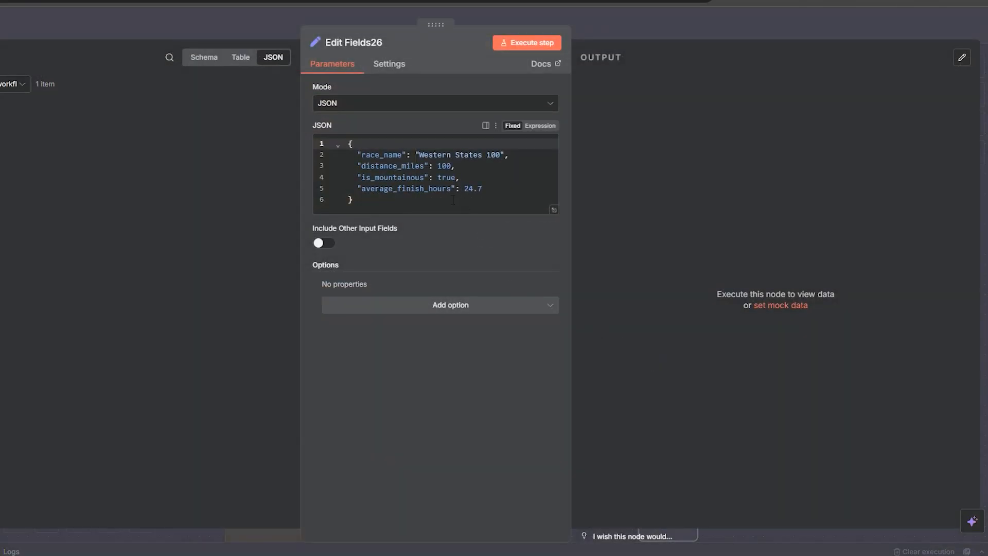
Step: Examine each field of Edit Fields26's mixed-type JSON: race_name, distance_miles, is_mountainous and average_finish_hours
{"action": "left_click_drag", "start_coordinate": [518, 158], "coordinate": [367, 156]}
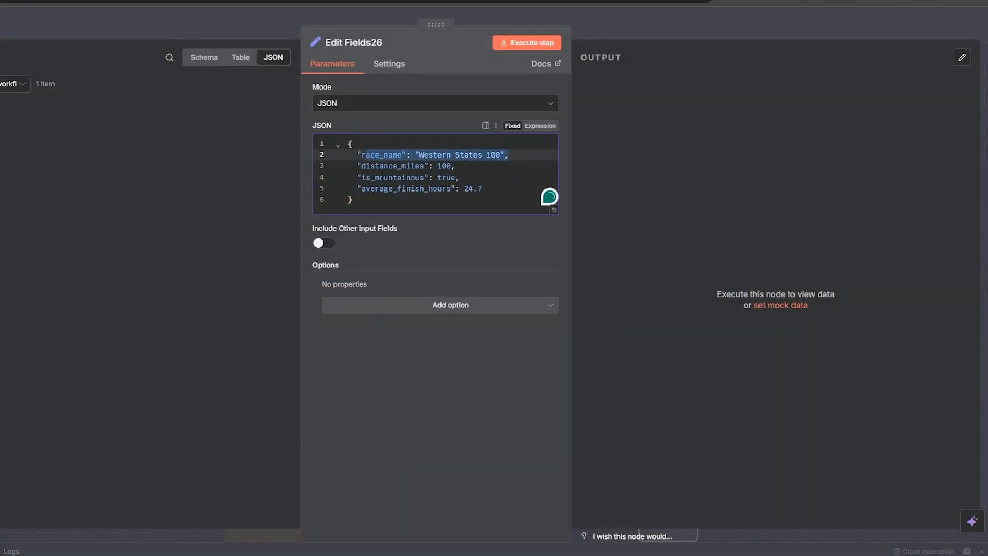
{"action": "left_click", "coordinate": [404, 188]}
{"action": "left_click", "coordinate": [475, 165]}
{"action": "left_click_drag", "start_coordinate": [474, 165], "coordinate": [388, 165]}
{"action": "left_click", "coordinate": [425, 189]}
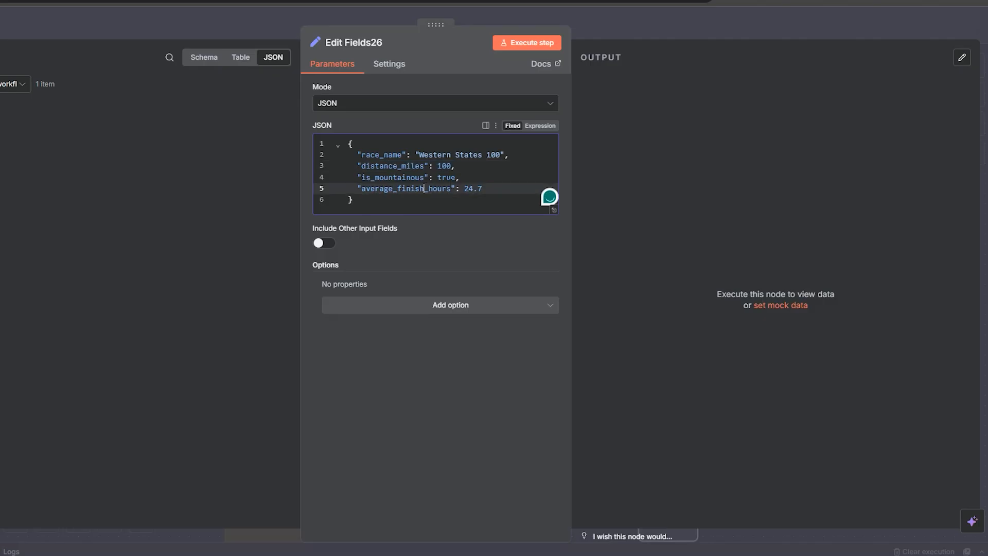
{"action": "left_click_drag", "start_coordinate": [469, 178], "coordinate": [342, 177]}
{"action": "left_click_drag", "start_coordinate": [483, 189], "coordinate": [377, 189]}
{"action": "left_click", "coordinate": [388, 202]}
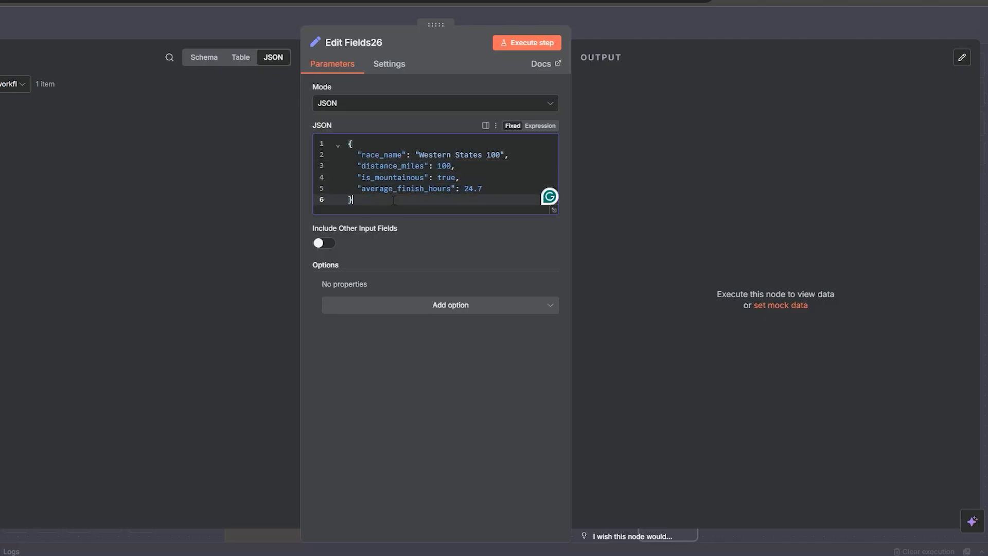
Step: Execute Edit Fields26 and compare the output values with the JSON
{"action": "left_click", "coordinate": [521, 43]}
{"action": "left_click", "coordinate": [402, 189]}
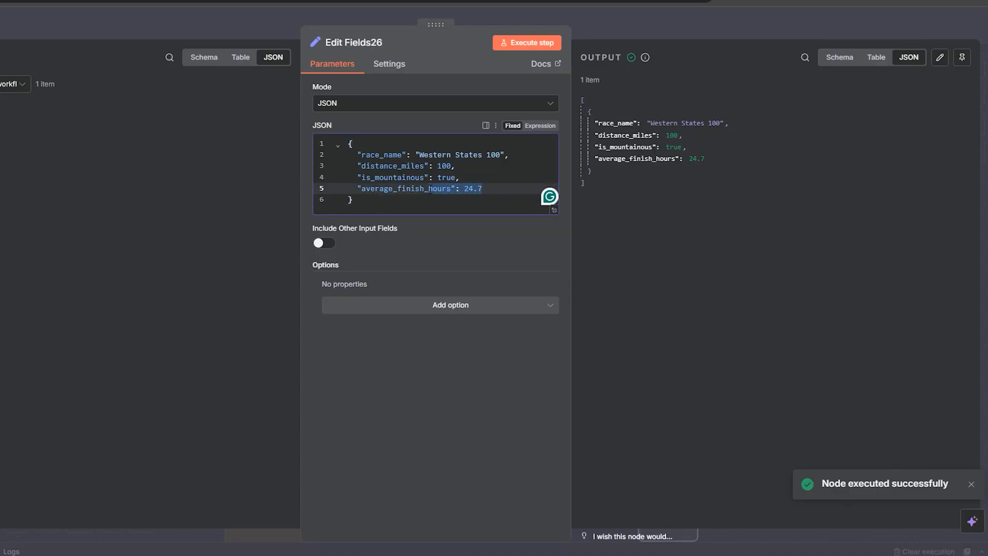
{"action": "double_click", "coordinate": [444, 165]}
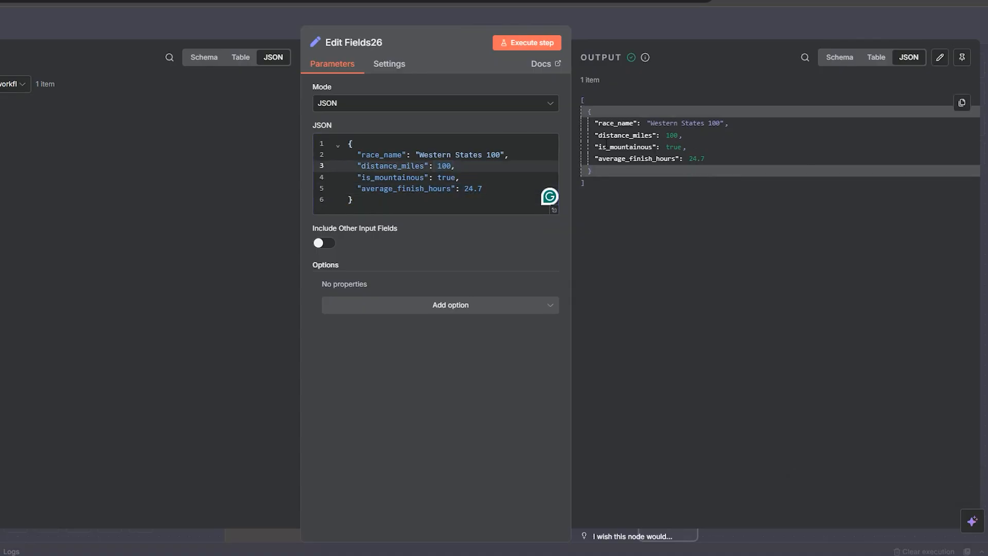
Step: Connect the manual trigger to Edit Fields28 and open Edit Fields28
{"action": "left_click", "coordinate": [652, 36]}
{"action": "scroll", "coordinate": [551, 220], "scroll_direction": "down", "scroll_amount": 3}
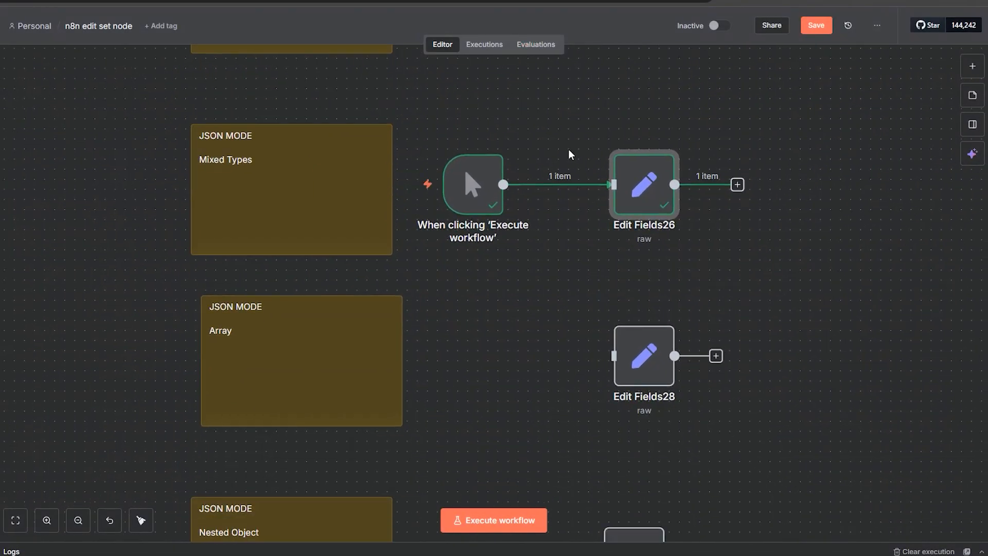
{"action": "left_click", "coordinate": [573, 185]}
{"action": "left_click_drag", "start_coordinate": [489, 191], "coordinate": [499, 362]}
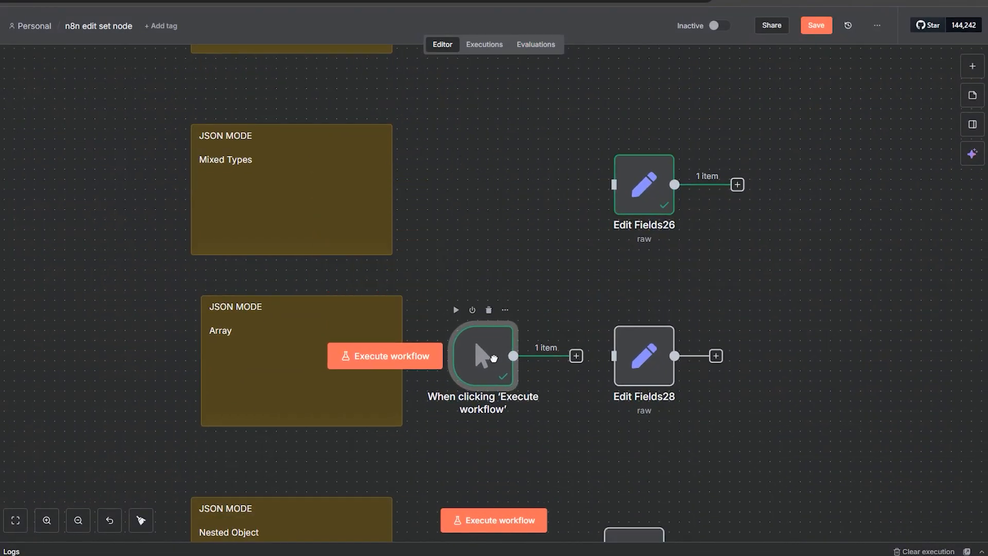
{"action": "left_click_drag", "start_coordinate": [577, 357], "coordinate": [631, 368]}
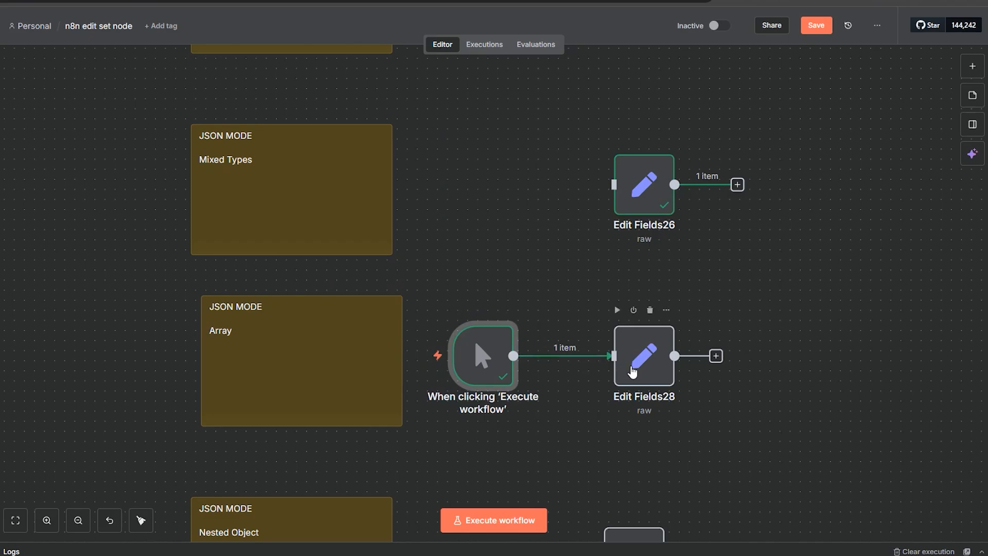
{"action": "double_click", "coordinate": [631, 370]}
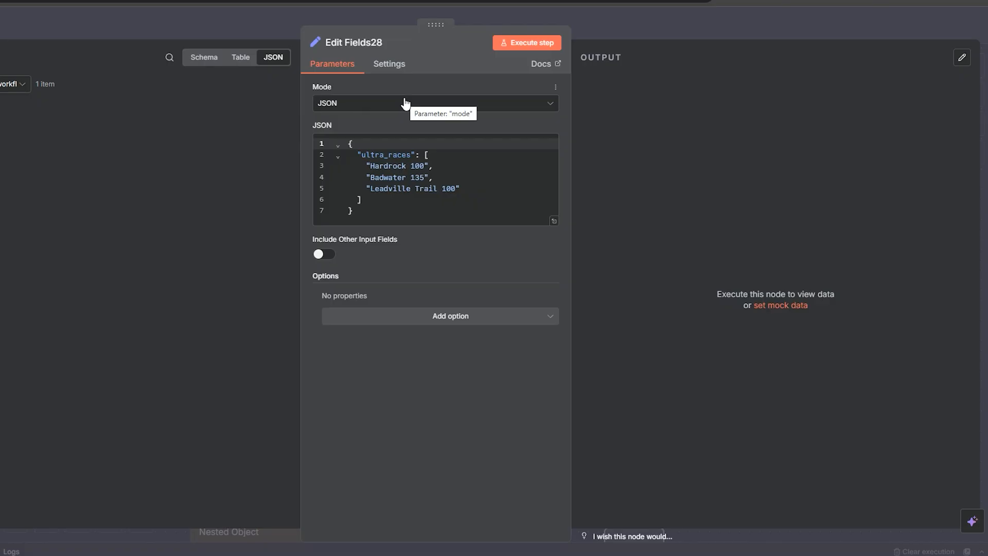
Step: Examine the ultra_races array in Edit Fields28's JSON
{"action": "left_click_drag", "start_coordinate": [380, 219], "coordinate": [353, 177]}
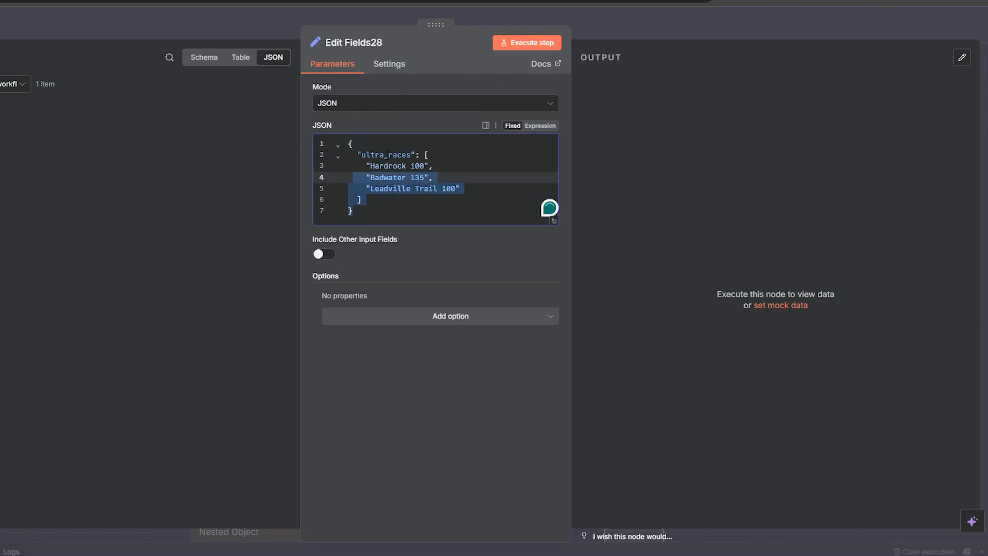
{"action": "double_click", "coordinate": [387, 155]}
{"action": "left_click", "coordinate": [426, 155]}
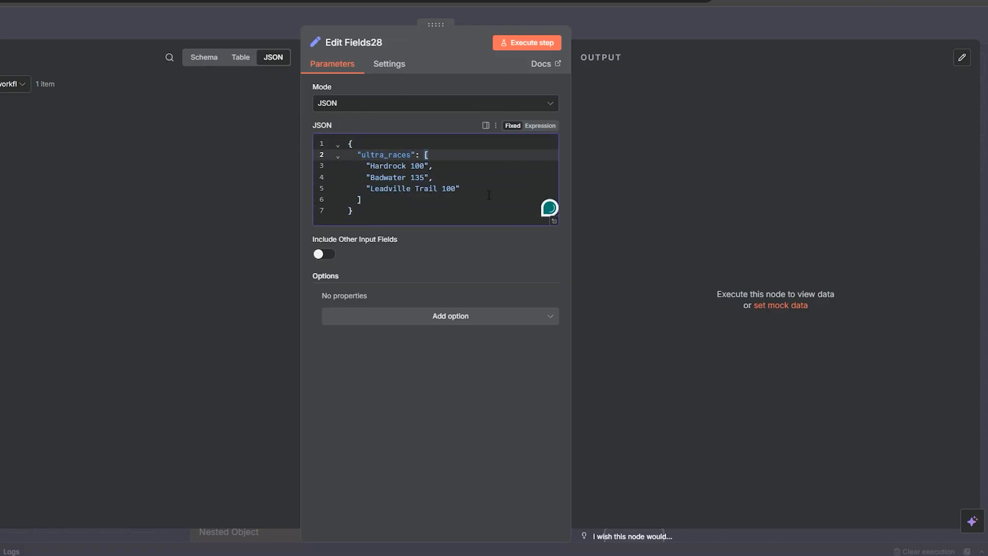
{"action": "left_click_drag", "start_coordinate": [489, 196], "coordinate": [355, 169]}
{"action": "left_click", "coordinate": [413, 196]}
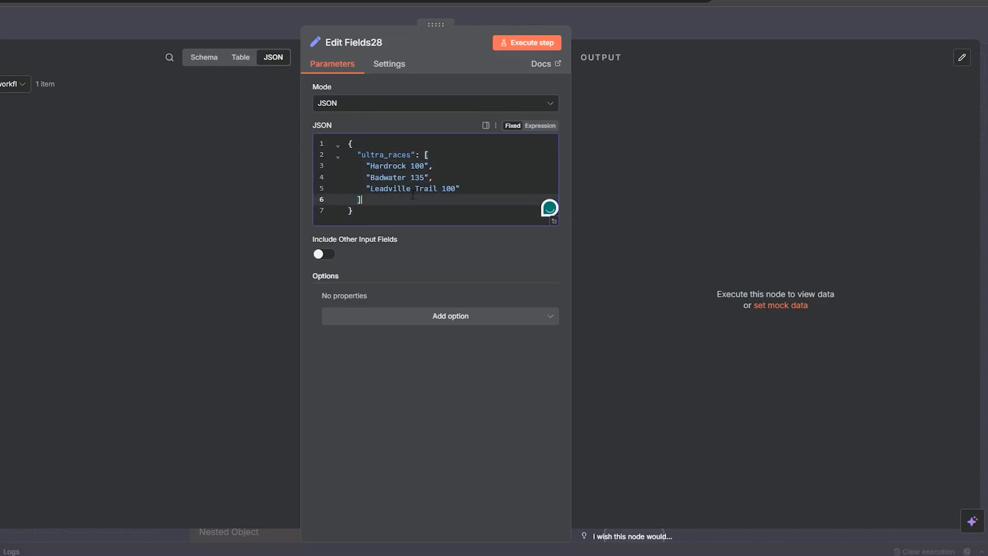
{"action": "left_click", "coordinate": [606, 26]}
Step: Find Edit Fields3 on the canvas and view its running_races array value in the expanded value editor
{"action": "scroll", "coordinate": [765, 180], "scroll_direction": "up", "scroll_amount": 5}
{"action": "scroll", "coordinate": [609, 195], "scroll_direction": "up", "scroll_amount": 15}
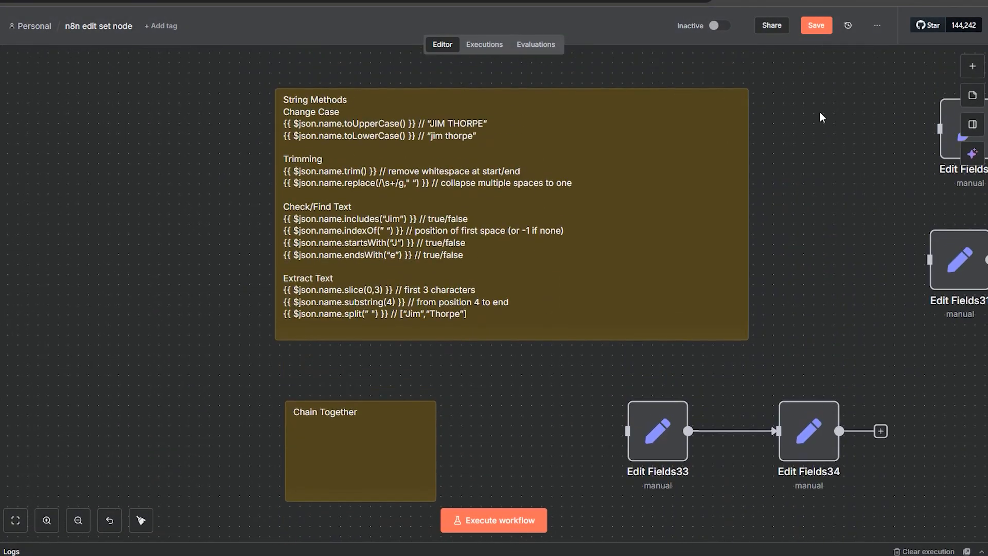
{"action": "left_click_drag", "start_coordinate": [822, 117], "coordinate": [748, 445]}
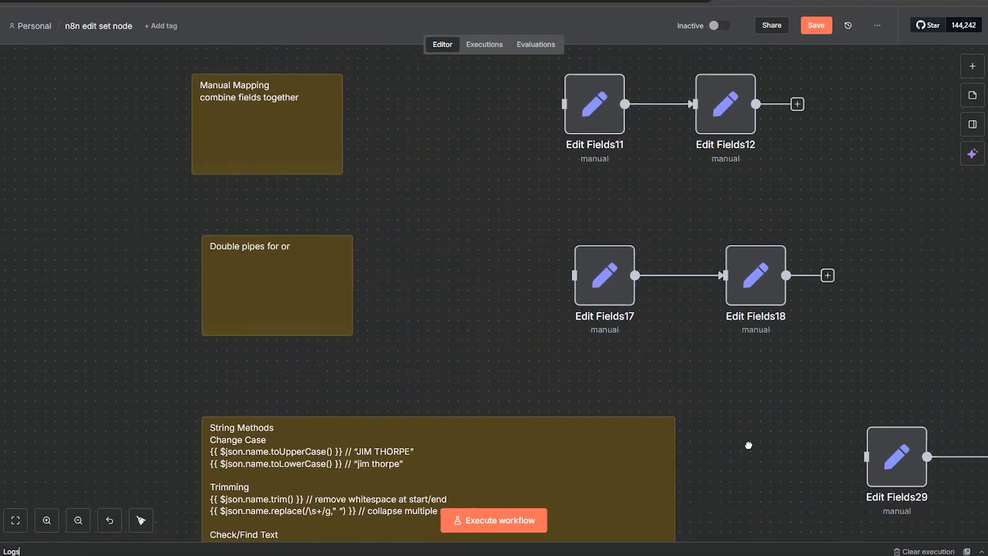
{"action": "left_click_drag", "start_coordinate": [524, 186], "coordinate": [555, 343]}
{"action": "left_click_drag", "start_coordinate": [466, 211], "coordinate": [485, 421]}
{"action": "left_click_drag", "start_coordinate": [462, 244], "coordinate": [330, 259]}
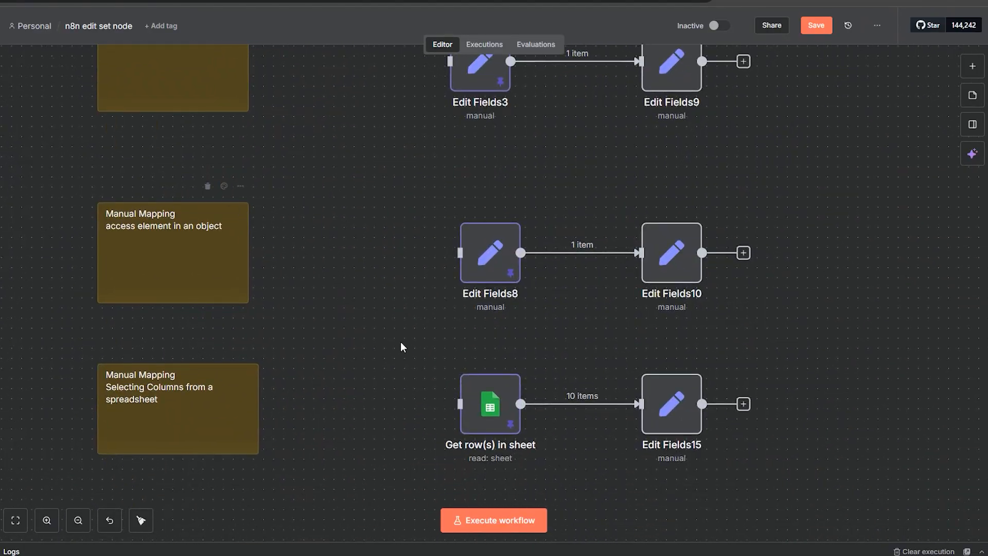
{"action": "left_click_drag", "start_coordinate": [434, 154], "coordinate": [397, 303]}
{"action": "double_click", "coordinate": [445, 201]}
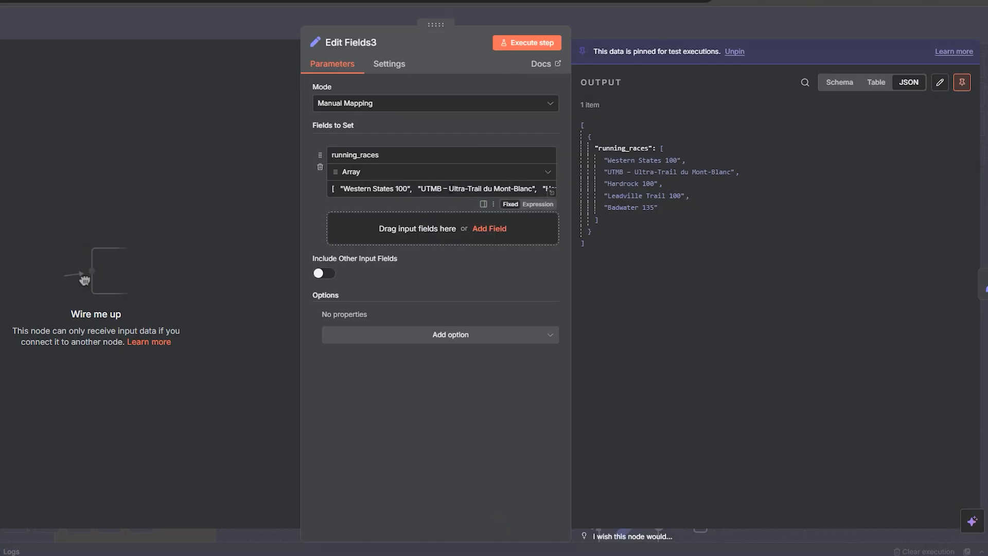
{"action": "left_click", "coordinate": [551, 192]}
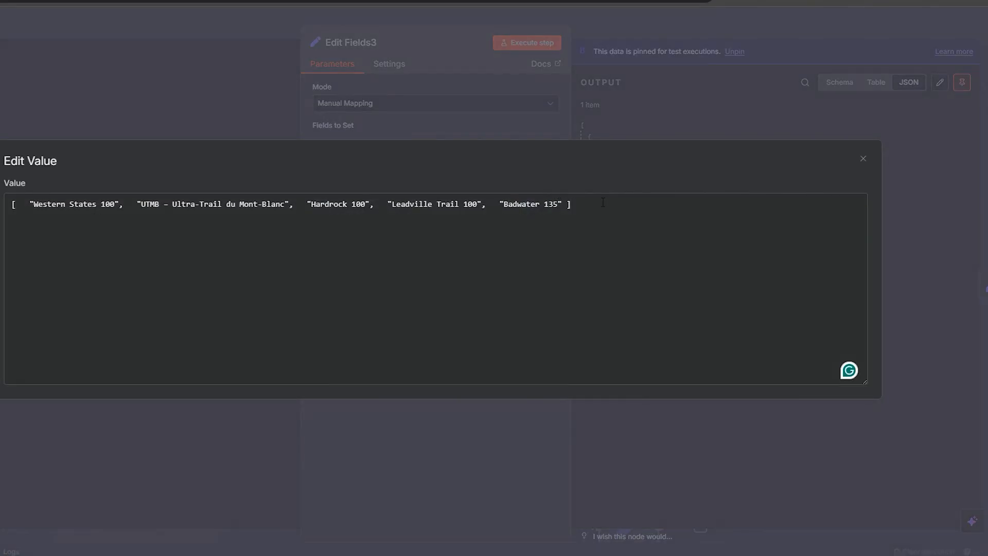
{"action": "left_click_drag", "start_coordinate": [603, 203], "coordinate": [8, 204]}
{"action": "left_click", "coordinate": [125, 105]}
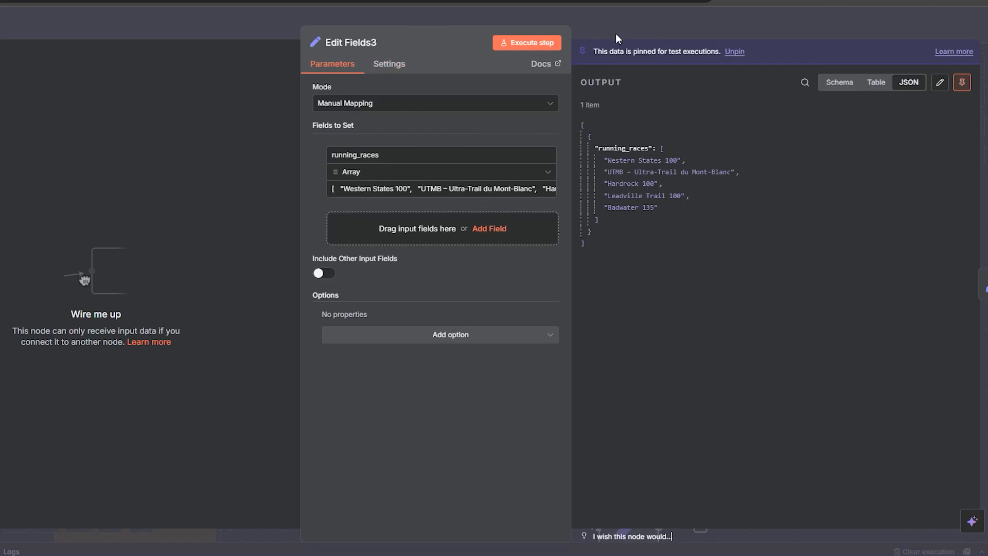
Step: Return to Edit Fields28 and review its JSON array again
{"action": "left_click", "coordinate": [678, 30]}
{"action": "scroll", "coordinate": [808, 313], "scroll_direction": "down", "scroll_amount": 5}
{"action": "scroll", "coordinate": [770, 131], "scroll_direction": "down", "scroll_amount": 15}
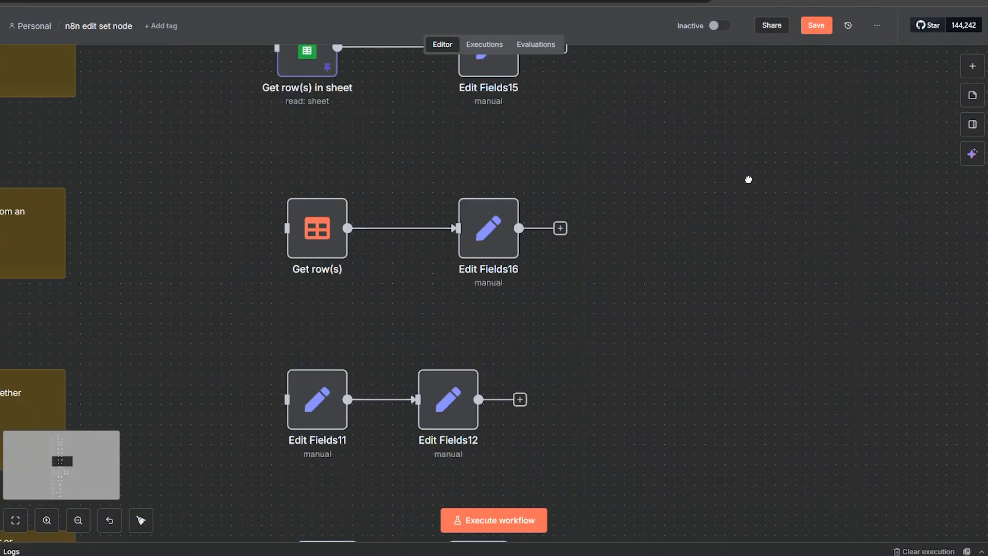
{"action": "scroll", "coordinate": [519, 338], "scroll_direction": "down", "scroll_amount": 10}
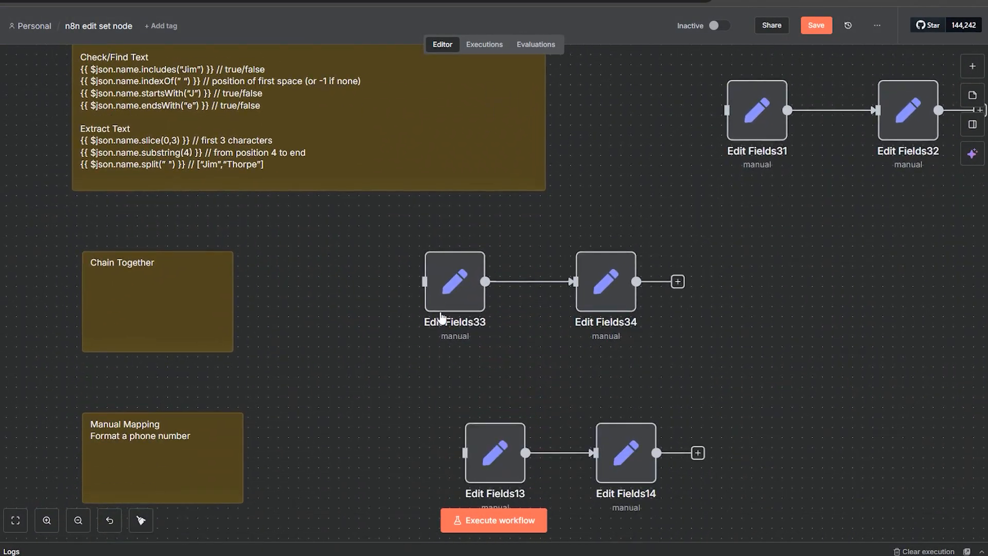
{"action": "scroll", "coordinate": [444, 309], "scroll_direction": "down", "scroll_amount": 8}
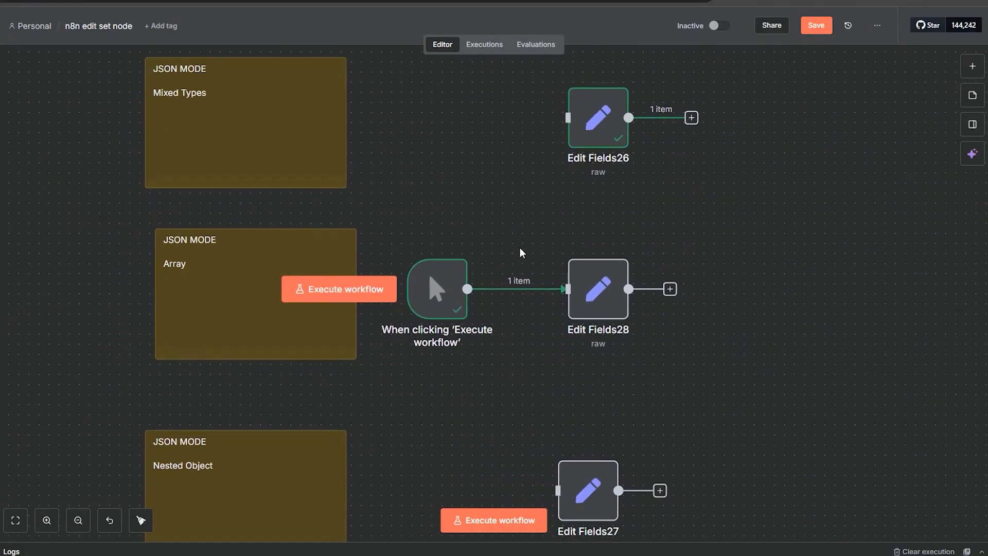
{"action": "double_click", "coordinate": [618, 306]}
{"action": "left_click", "coordinate": [405, 206]}
{"action": "key", "text": "ctrl+a"}
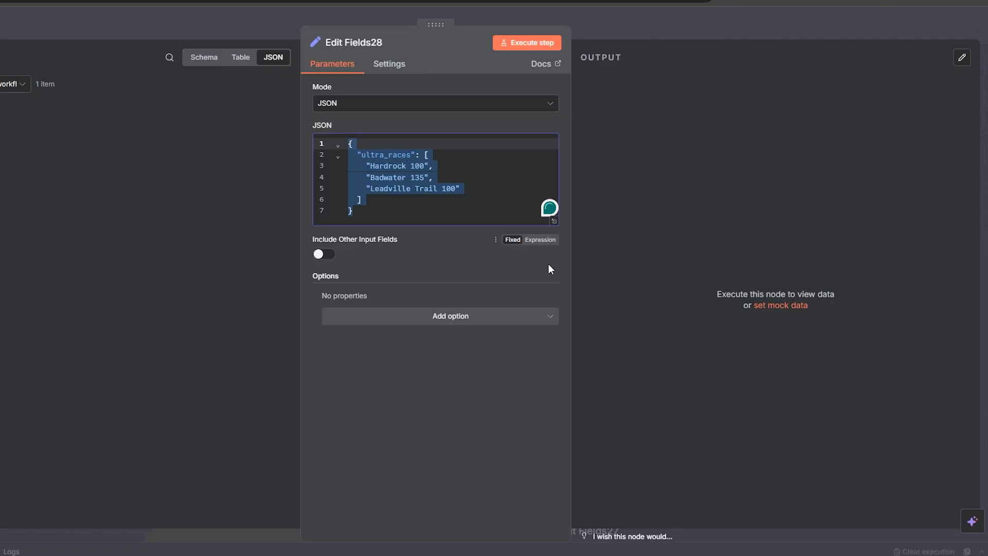
{"action": "left_click", "coordinate": [657, 30]}
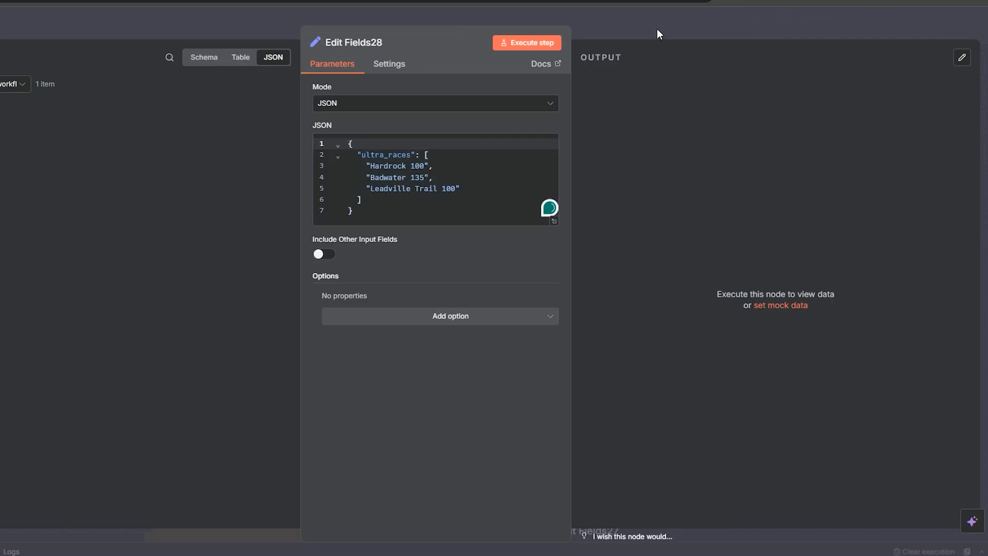
{"action": "left_click_drag", "start_coordinate": [490, 422], "coordinate": [543, 235]}
{"action": "left_click", "coordinate": [579, 104]}
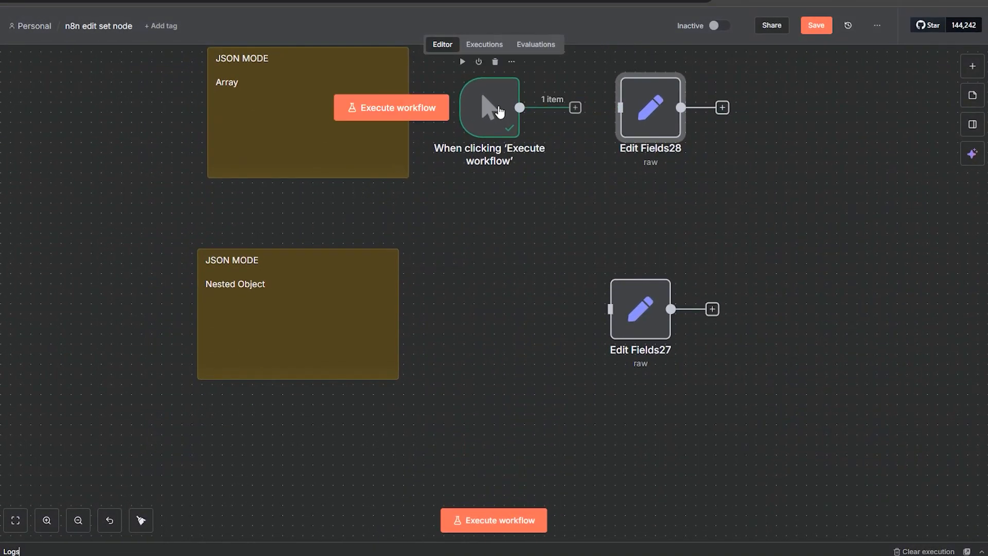
Step: Move the manual trigger beside Edit Fields27, connect it to Edit Fields27, and open that node
{"action": "left_click_drag", "start_coordinate": [498, 116], "coordinate": [485, 320]}
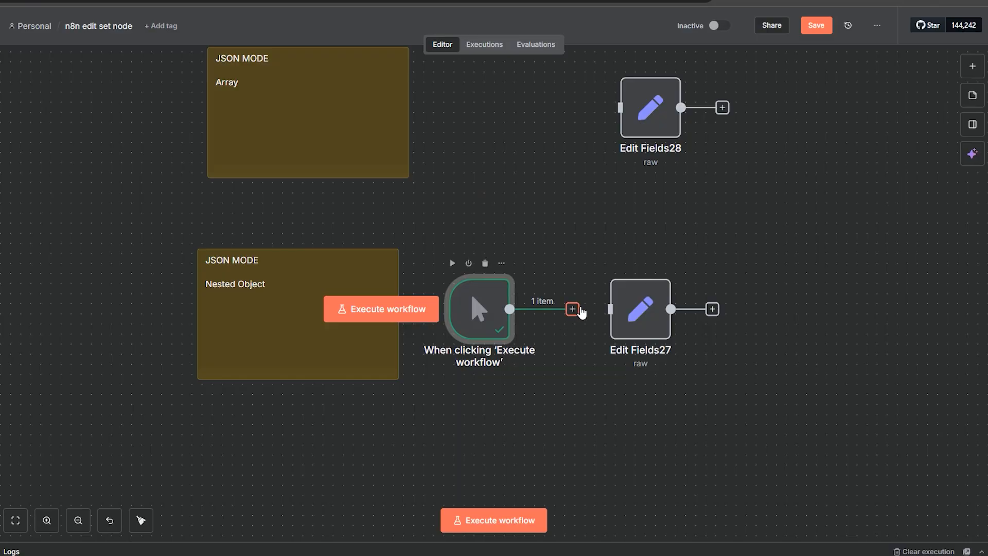
{"action": "left_click_drag", "start_coordinate": [573, 308], "coordinate": [632, 342]}
{"action": "double_click", "coordinate": [633, 332]}
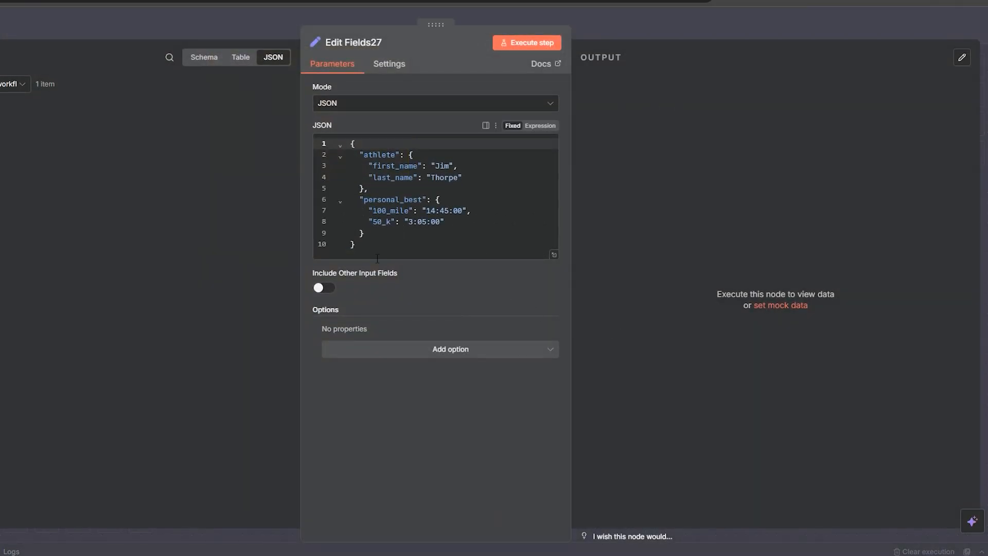
Step: Execute Edit Fields27 and inspect the nested personal_best object in its JSON output before closing the node
{"action": "left_click_drag", "start_coordinate": [366, 256], "coordinate": [313, 137]}
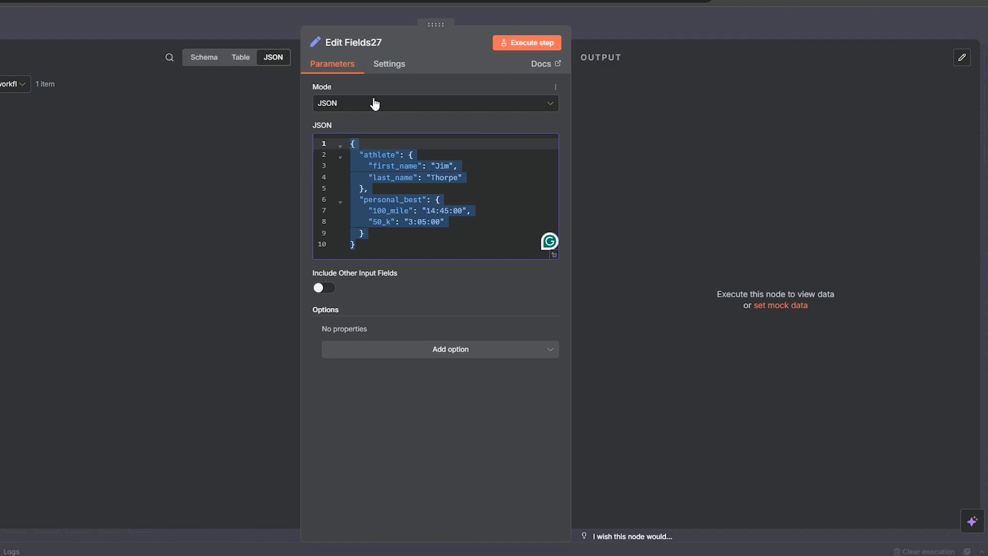
{"action": "left_click", "coordinate": [533, 47]}
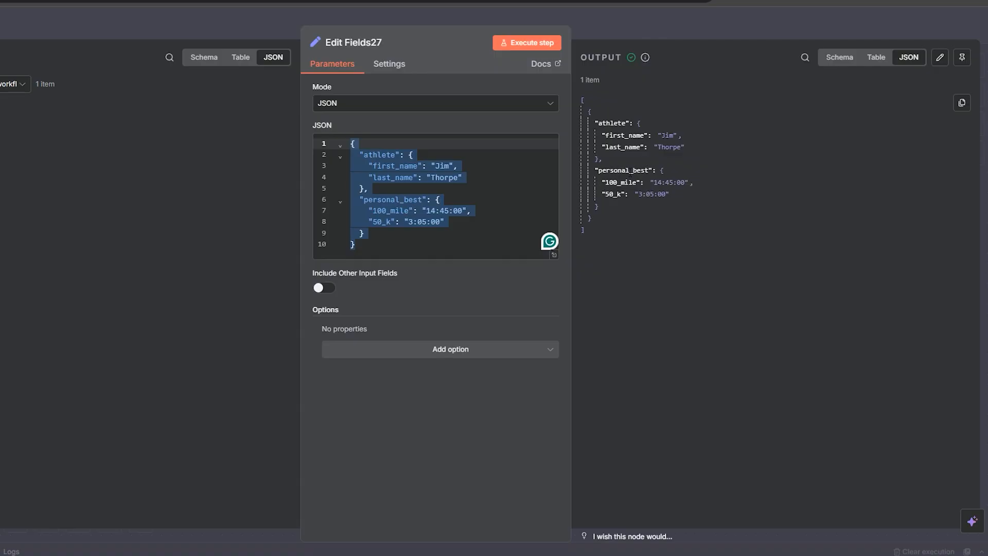
{"action": "left_click", "coordinate": [670, 193]}
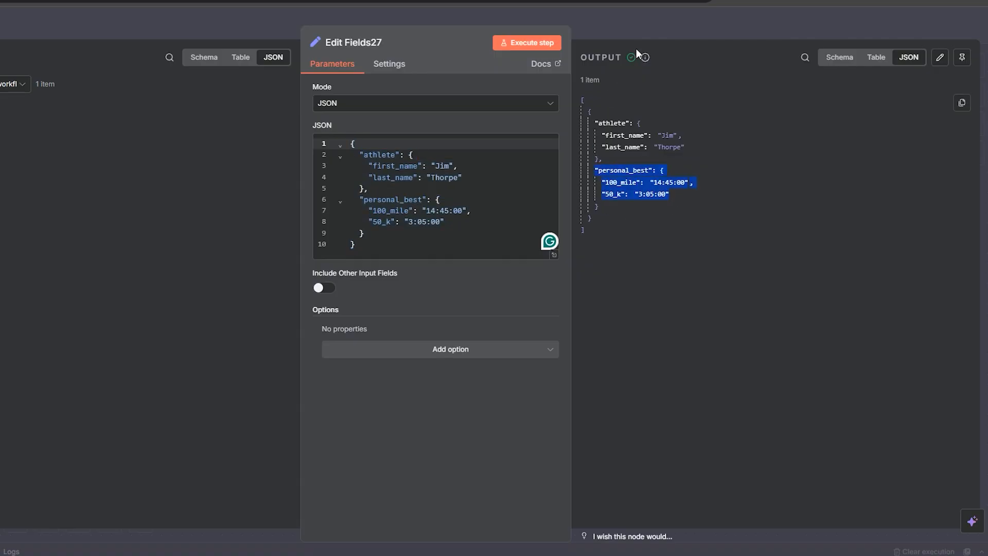
{"action": "left_click", "coordinate": [641, 30]}
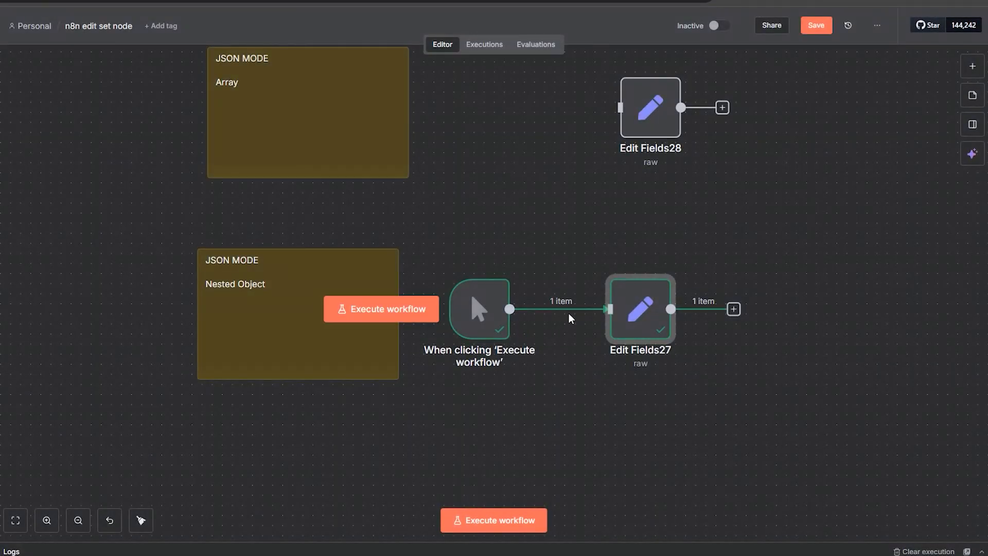
Step: Zoom out and move up to the top of the canvas to view the first example notes and nodes
{"action": "left_click", "coordinate": [572, 308]}
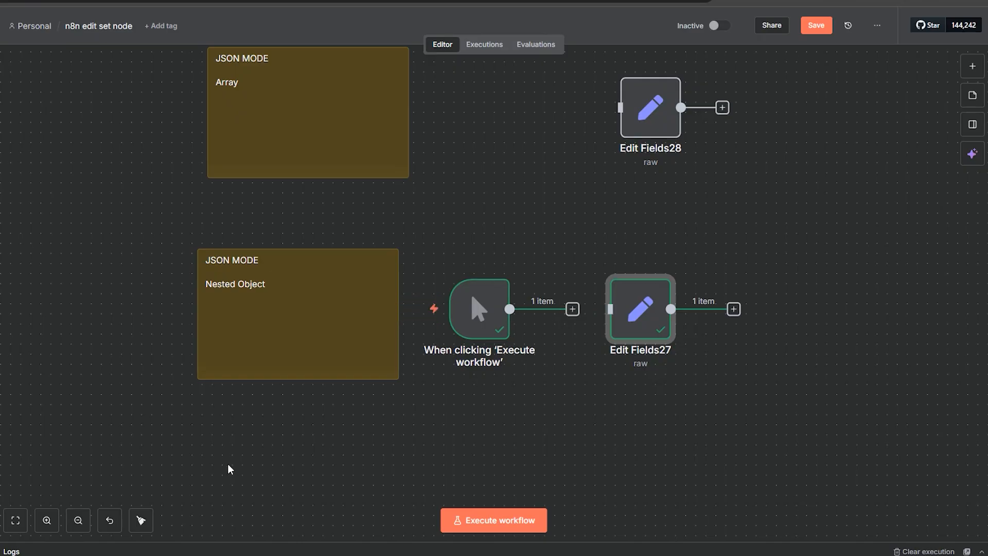
{"action": "left_click", "coordinate": [78, 520]}
{"action": "left_click", "coordinate": [78, 520]}
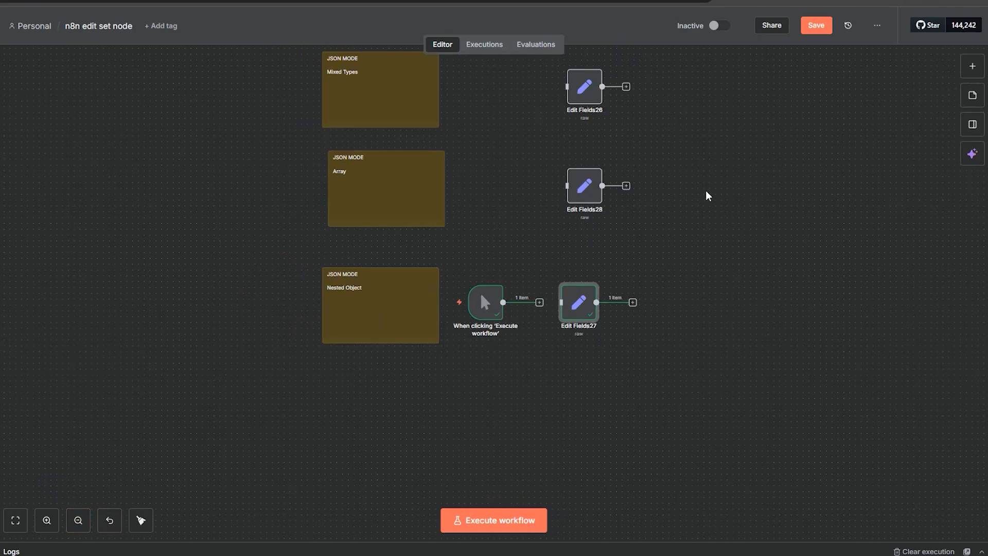
{"action": "scroll", "coordinate": [709, 195], "scroll_direction": "up", "scroll_amount": 10}
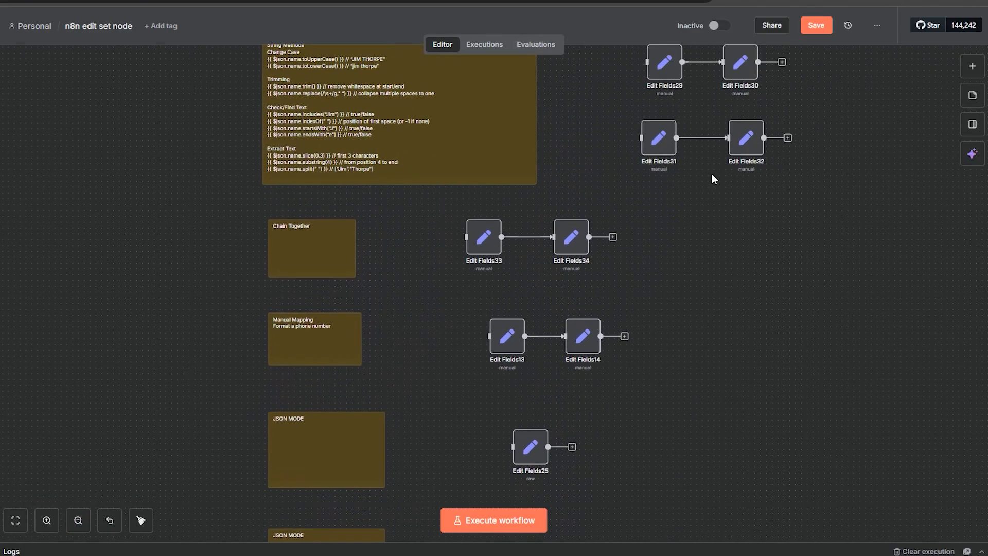
{"action": "scroll", "coordinate": [712, 174], "scroll_direction": "up", "scroll_amount": 8}
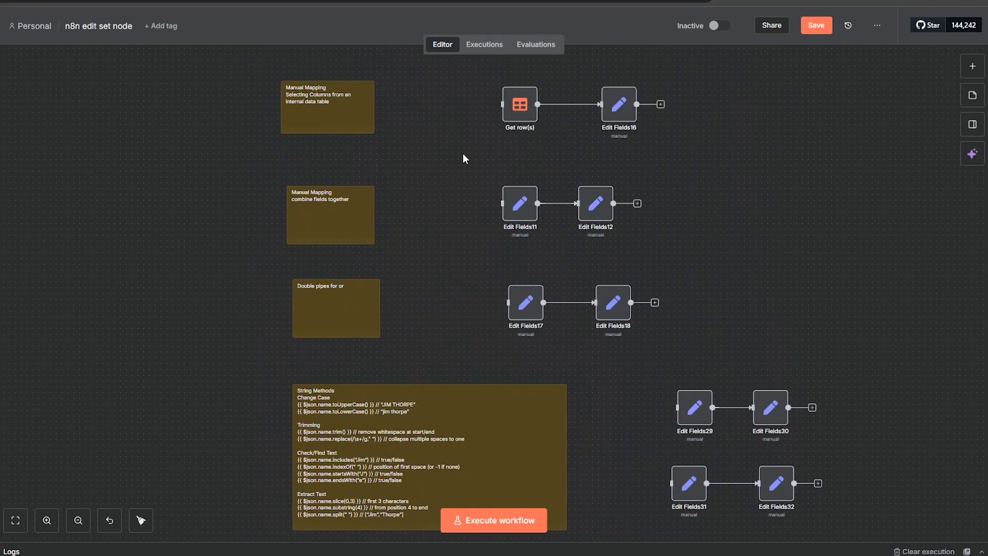
{"action": "scroll", "coordinate": [462, 154], "scroll_direction": "up", "scroll_amount": 10}
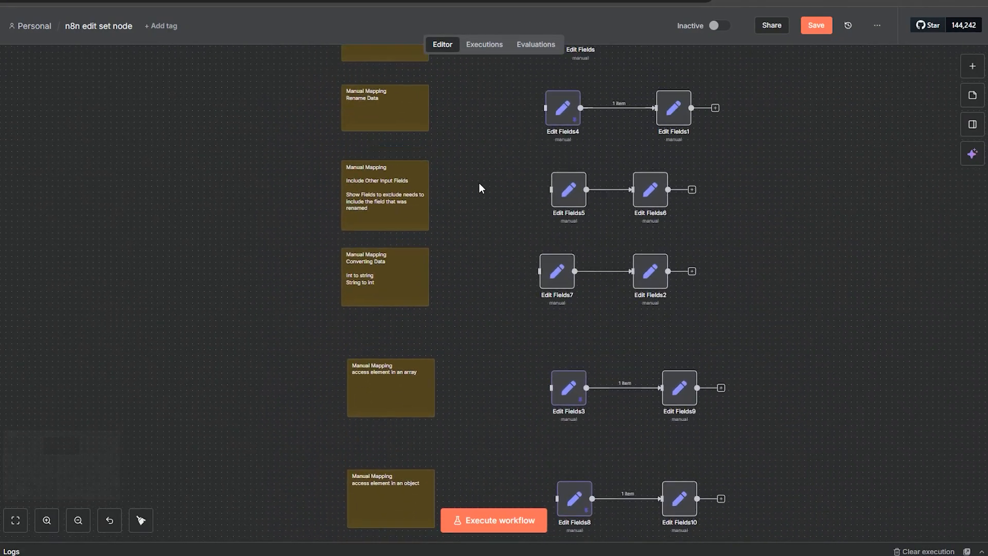
{"action": "scroll", "coordinate": [479, 188], "scroll_direction": "up", "scroll_amount": 5}
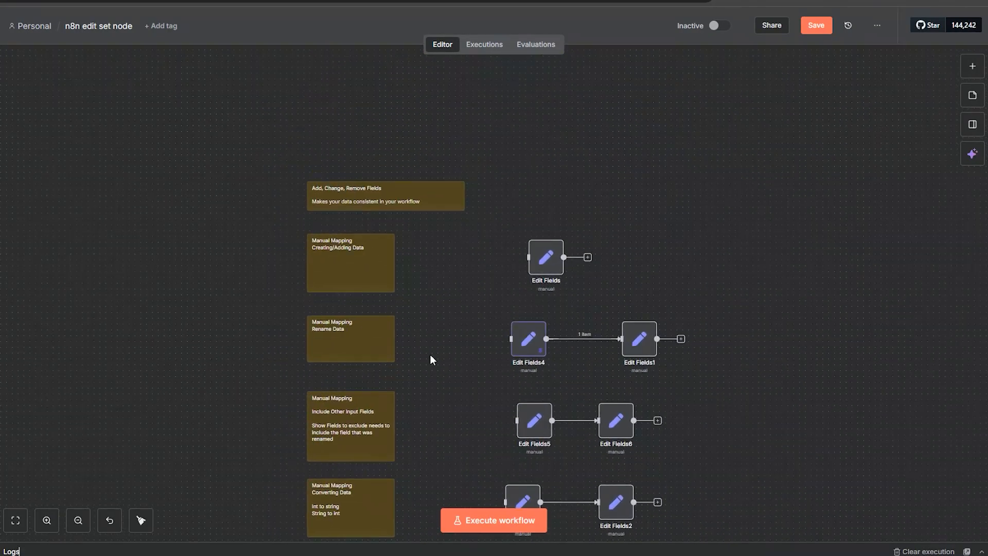
{"action": "left_click", "coordinate": [38, 526]}
{"action": "left_click", "coordinate": [38, 526]}
{"action": "left_click", "coordinate": [37, 526]}
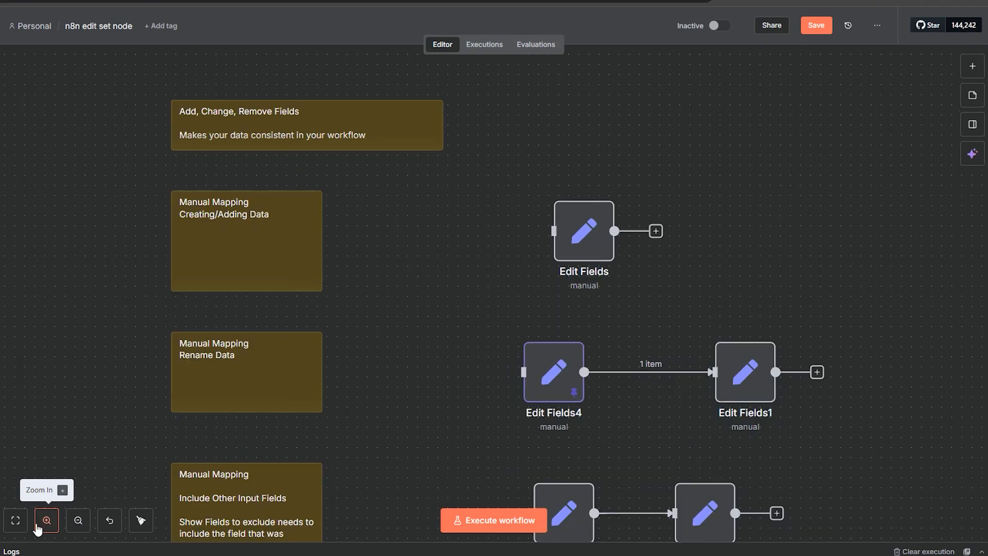
{"action": "left_click", "coordinate": [37, 526]}
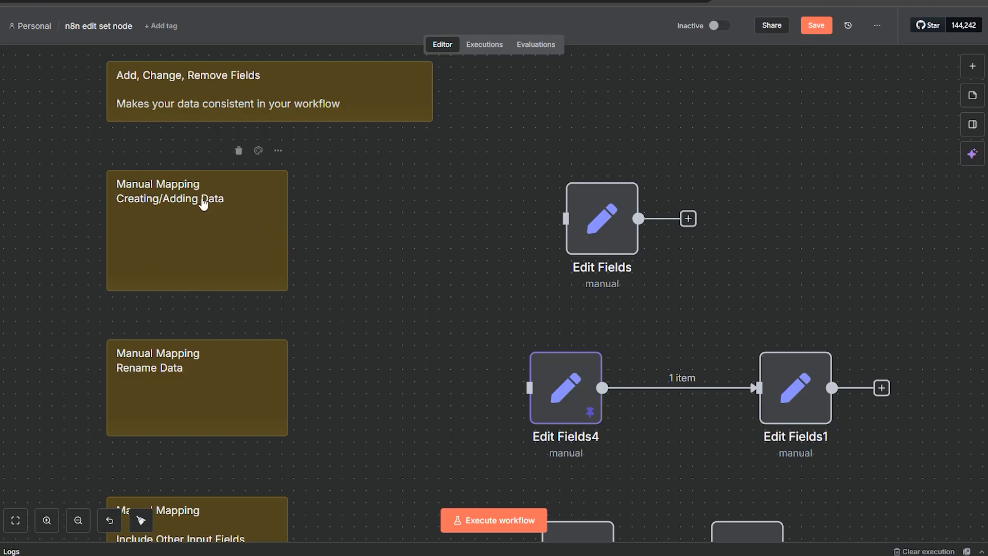
Step: Scroll down through the example workflows and their sticky notes to review each Edit Fields demonstration
{"action": "left_click", "coordinate": [78, 521]}
{"action": "scroll", "coordinate": [474, 391], "scroll_direction": "down", "scroll_amount": 4}
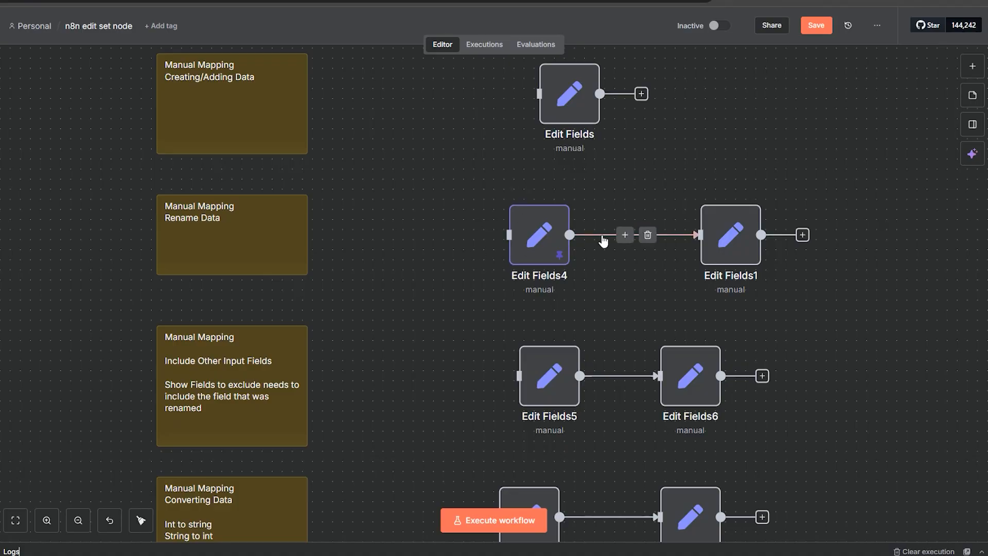
{"action": "scroll", "coordinate": [467, 267], "scroll_direction": "down", "scroll_amount": 5}
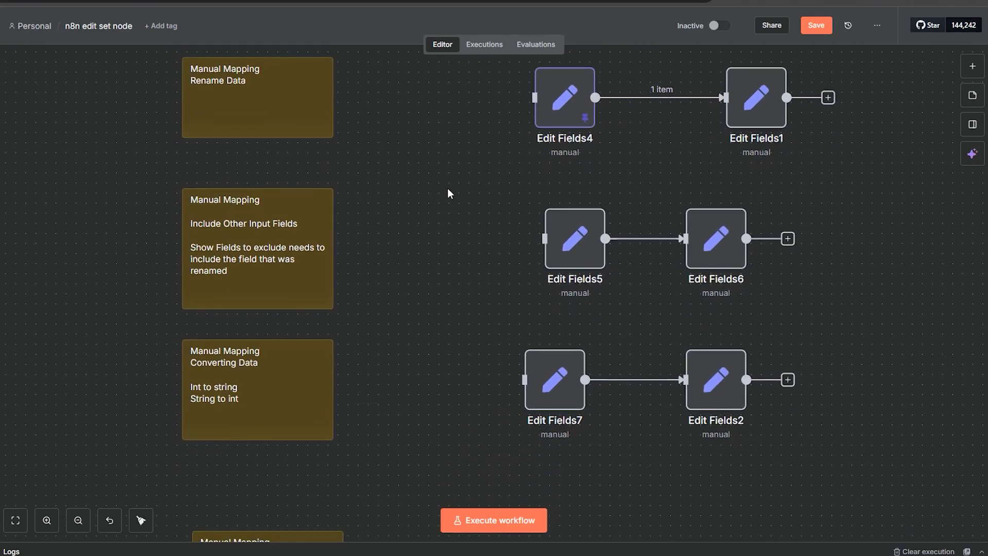
{"action": "scroll", "coordinate": [474, 438], "scroll_direction": "down", "scroll_amount": 4}
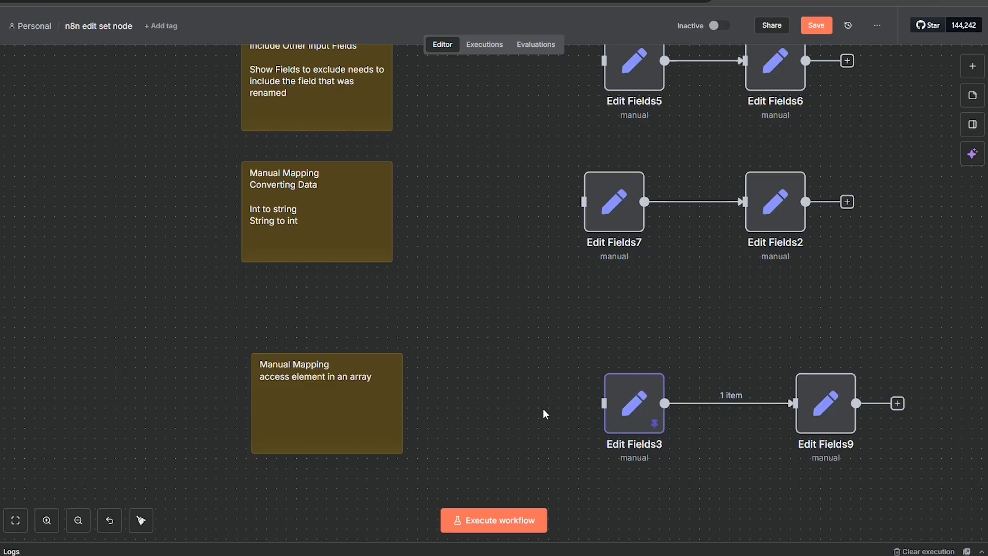
{"action": "scroll", "coordinate": [545, 412], "scroll_direction": "down", "scroll_amount": 5}
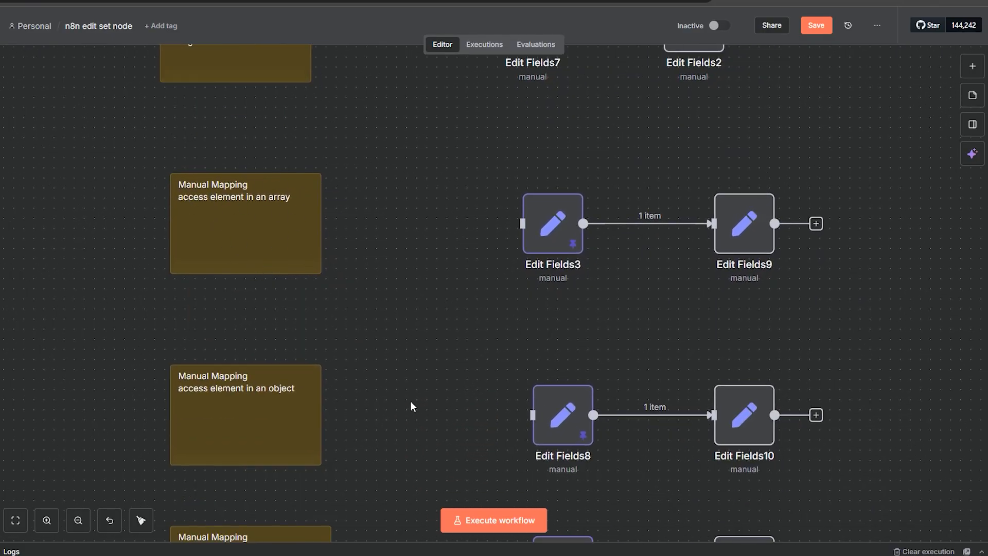
{"action": "scroll", "coordinate": [428, 439], "scroll_direction": "down", "scroll_amount": 4}
{"action": "scroll", "coordinate": [400, 426], "scroll_direction": "down", "scroll_amount": 1}
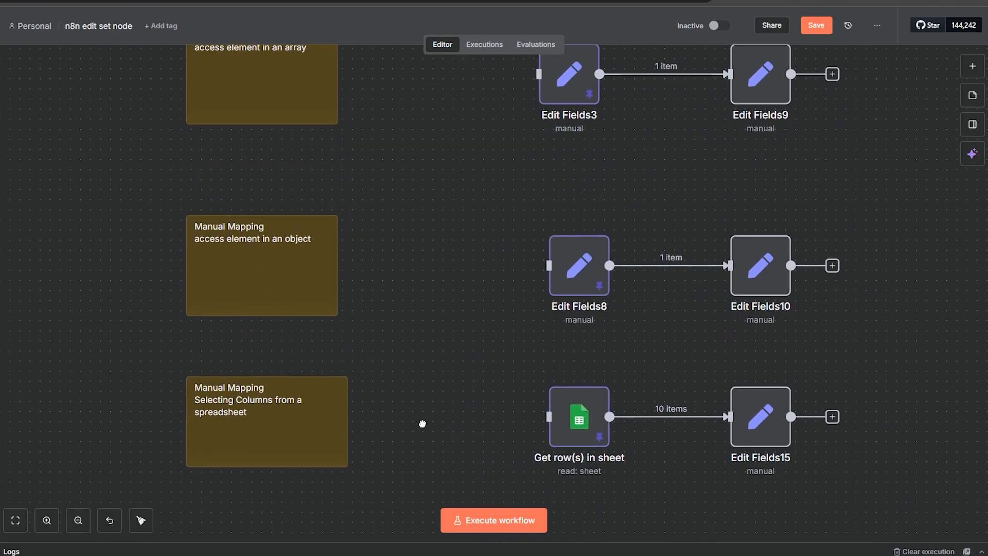
{"action": "left_click_drag", "start_coordinate": [422, 423], "coordinate": [412, 234]}
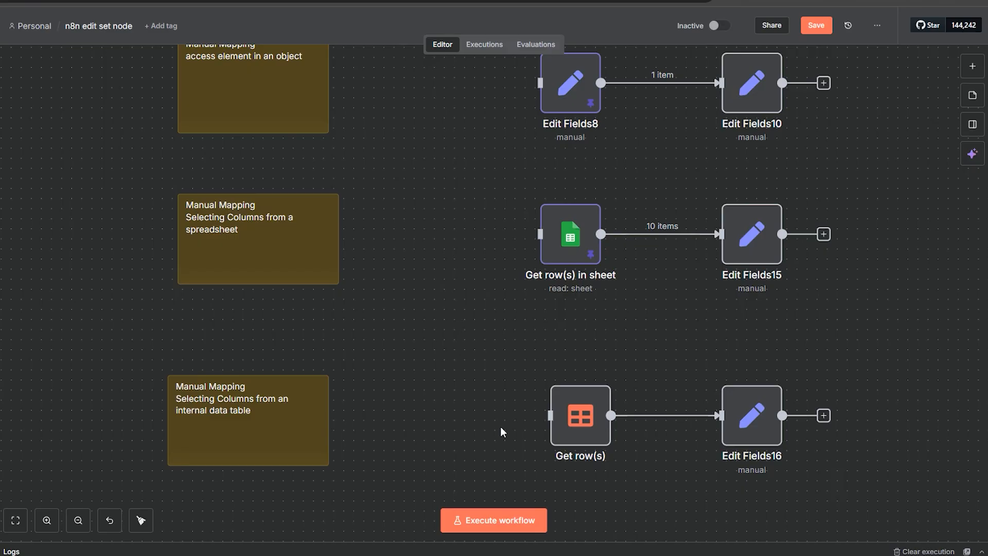
{"action": "left_click_drag", "start_coordinate": [503, 432], "coordinate": [489, 188]}
{"action": "left_click_drag", "start_coordinate": [442, 421], "coordinate": [431, 197]}
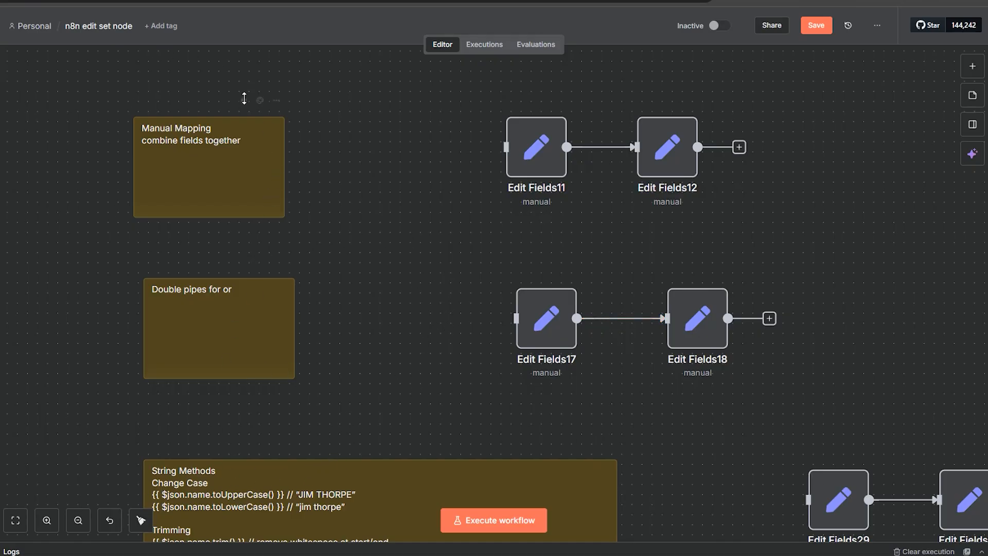
{"action": "scroll", "coordinate": [428, 411], "scroll_direction": "down", "scroll_amount": 8}
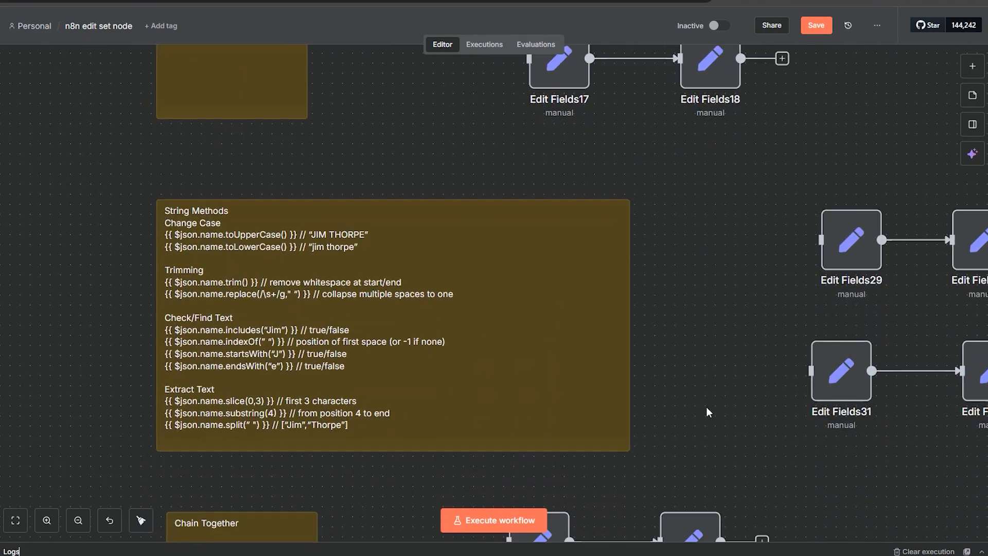
{"action": "scroll", "coordinate": [729, 256], "scroll_direction": "down", "scroll_amount": 3}
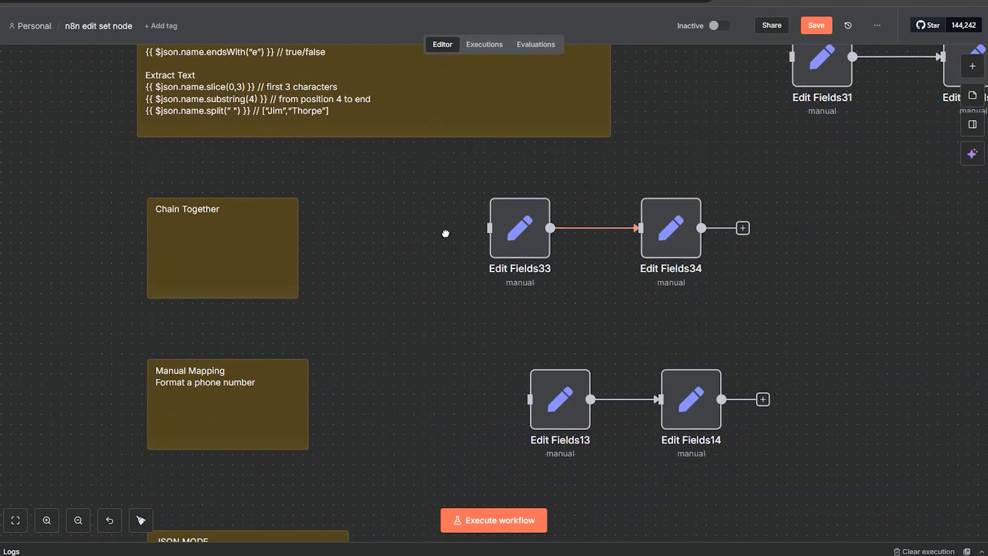
{"action": "scroll", "coordinate": [446, 229], "scroll_direction": "up", "scroll_amount": 4}
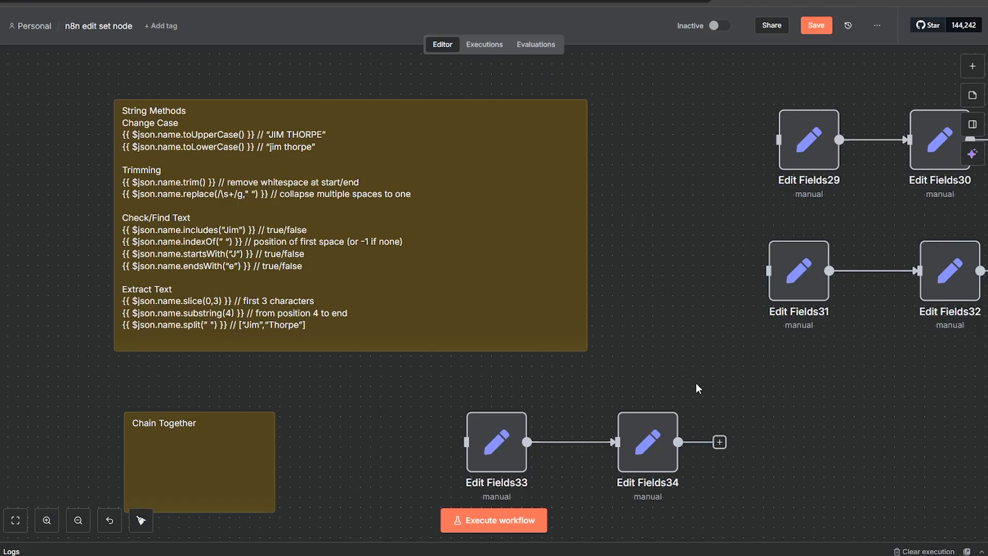
{"action": "scroll", "coordinate": [351, 311], "scroll_direction": "down", "scroll_amount": 3}
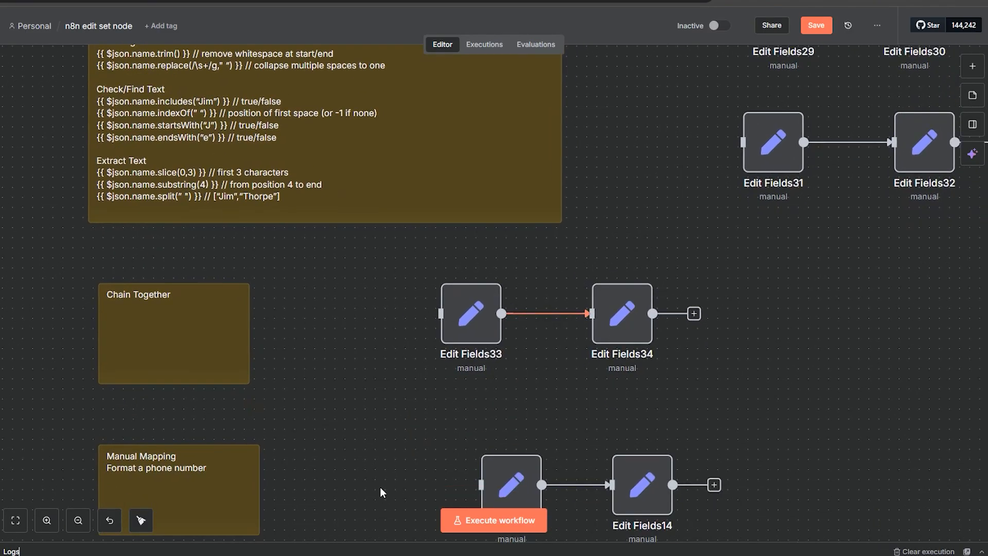
{"action": "scroll", "coordinate": [313, 206], "scroll_direction": "down", "scroll_amount": 5}
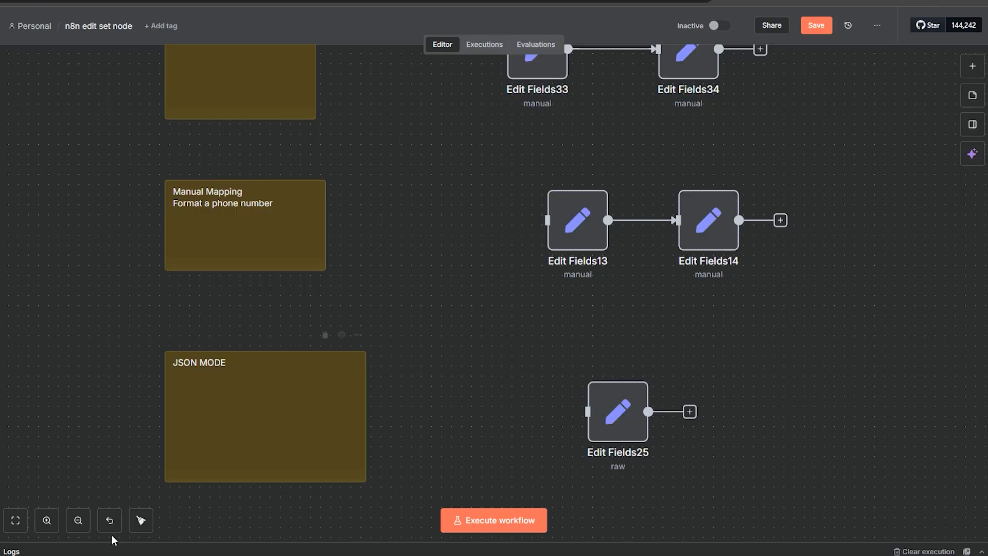
{"action": "left_click", "coordinate": [72, 527]}
{"action": "left_click", "coordinate": [72, 527]}
{"action": "left_click_drag", "start_coordinate": [444, 342], "coordinate": [456, 300]}
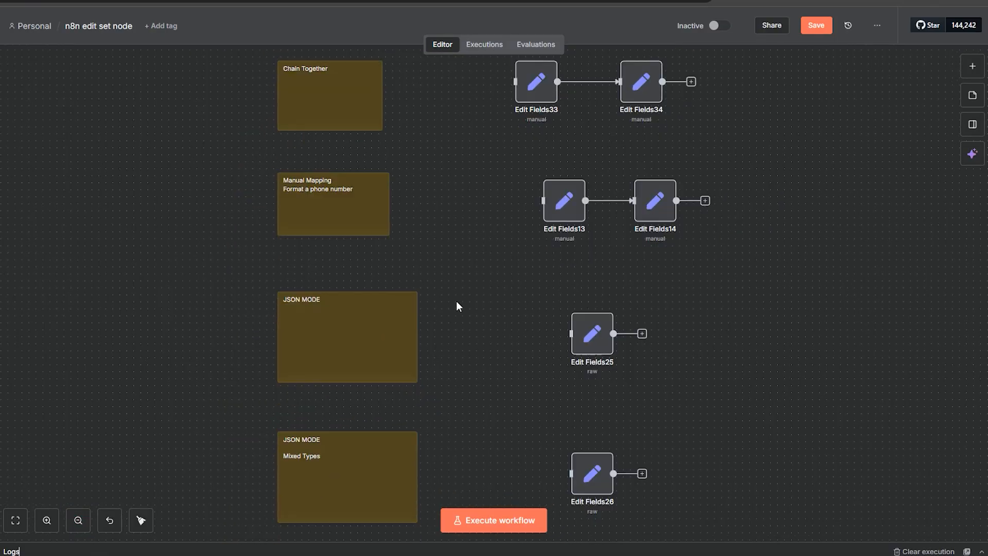
{"action": "scroll", "coordinate": [764, 444], "scroll_direction": "down", "scroll_amount": 4}
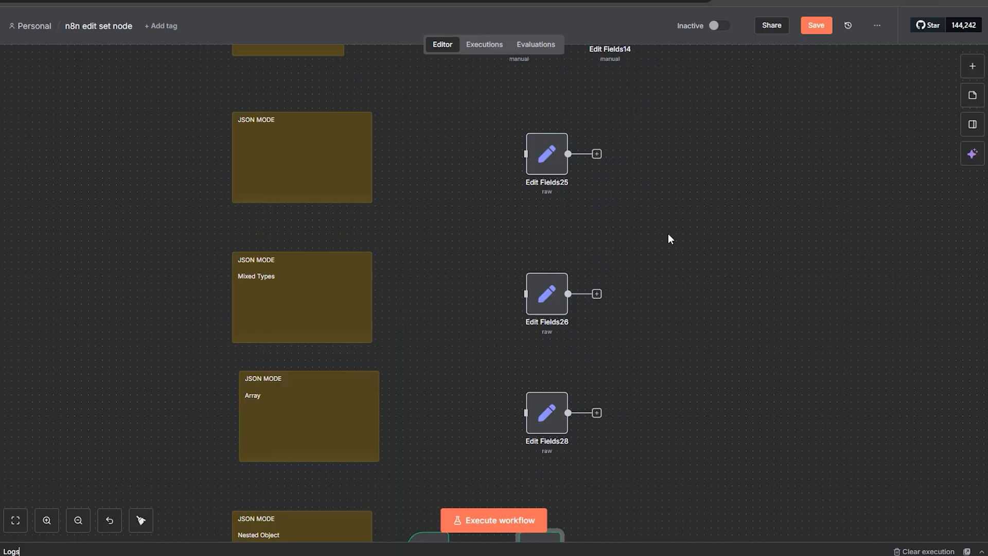
{"action": "scroll", "coordinate": [669, 371], "scroll_direction": "down", "scroll_amount": 4}
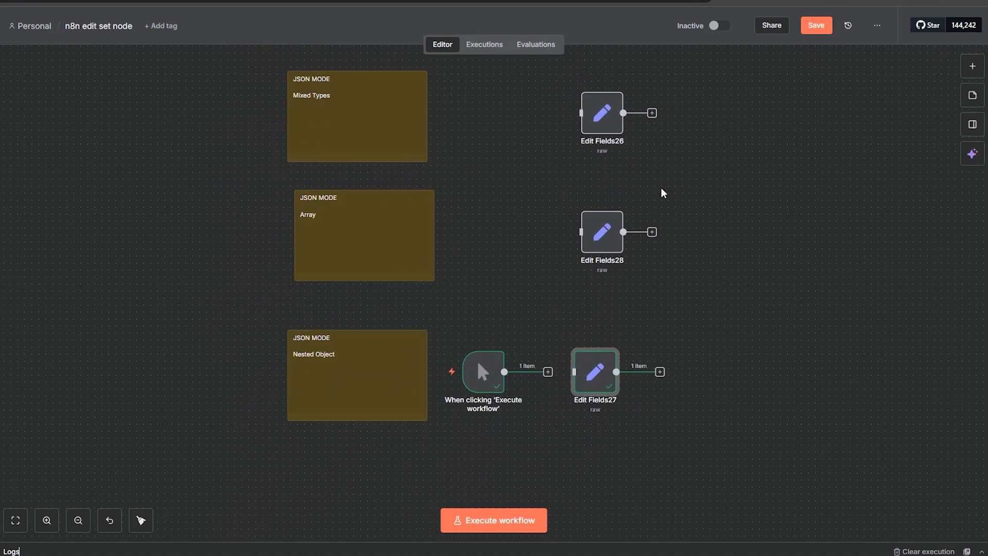
{"action": "scroll", "coordinate": [518, 268], "scroll_direction": "up", "scroll_amount": 7}
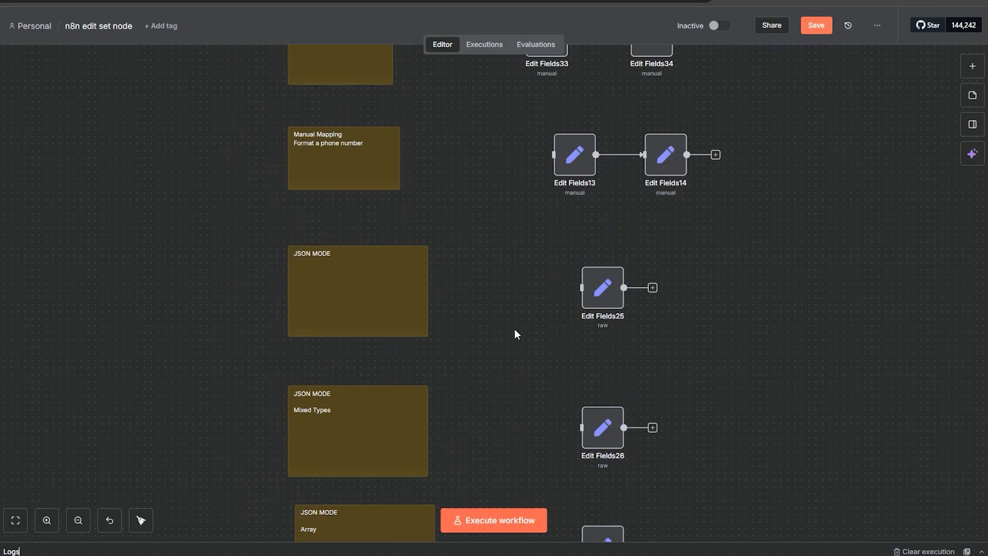
{"action": "scroll", "coordinate": [516, 334], "scroll_direction": "up", "scroll_amount": 20}
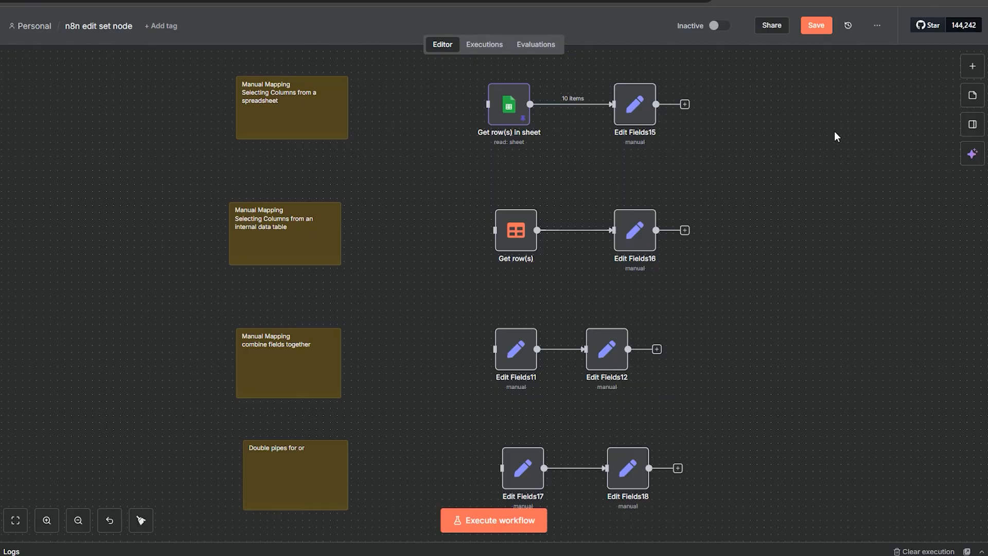
{"action": "left_click", "coordinate": [972, 66]}
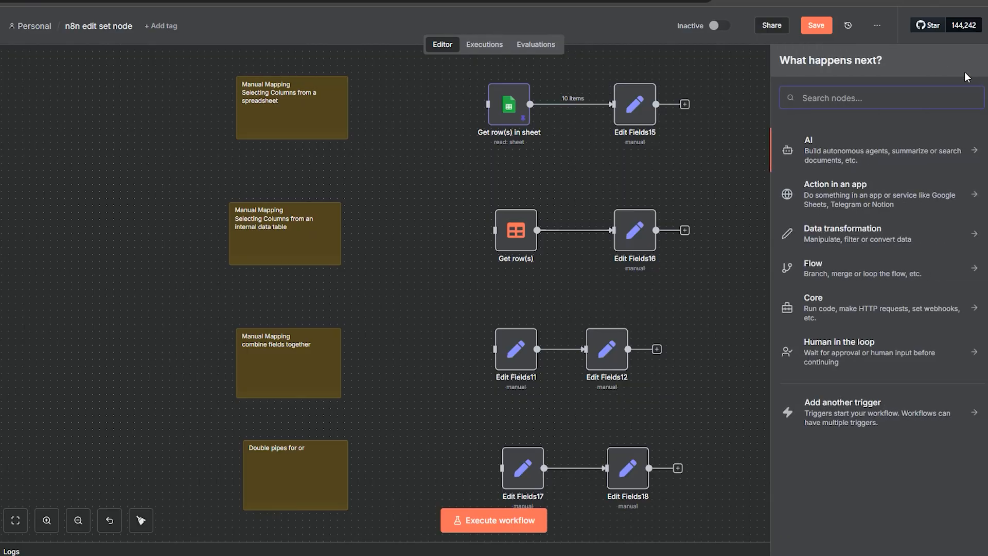
{"action": "type", "text": "edit"}
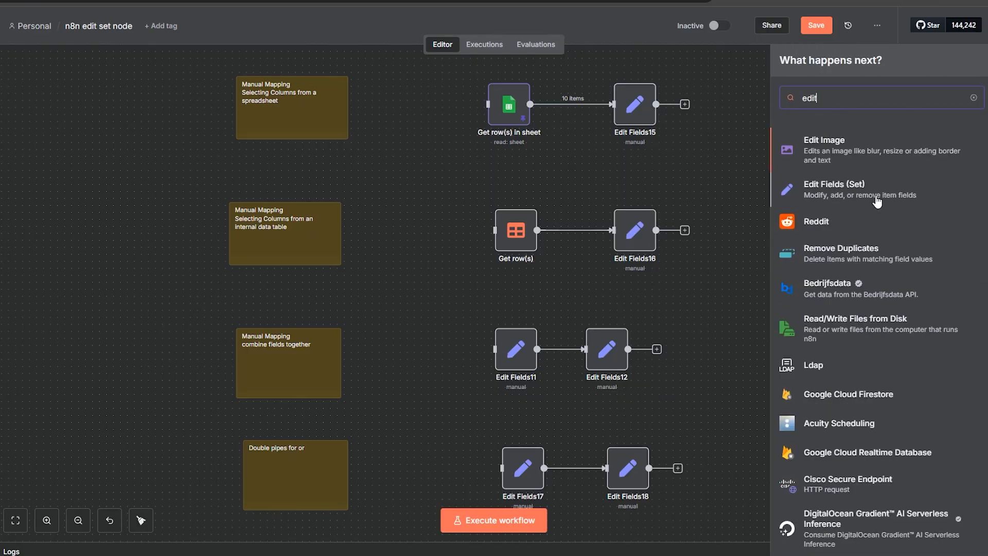
{"action": "left_click", "coordinate": [663, 172]}
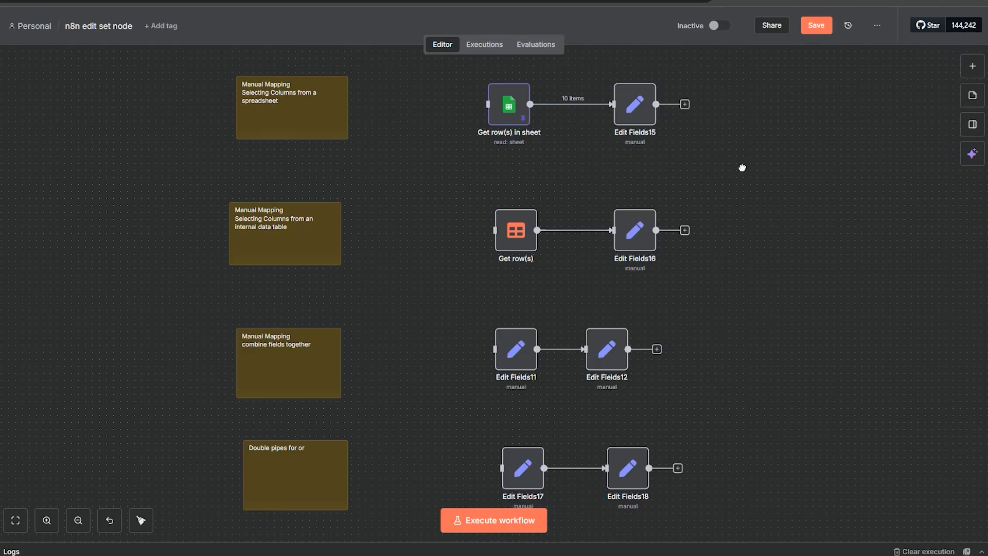
{"action": "left_click_drag", "start_coordinate": [742, 168], "coordinate": [743, 478]}
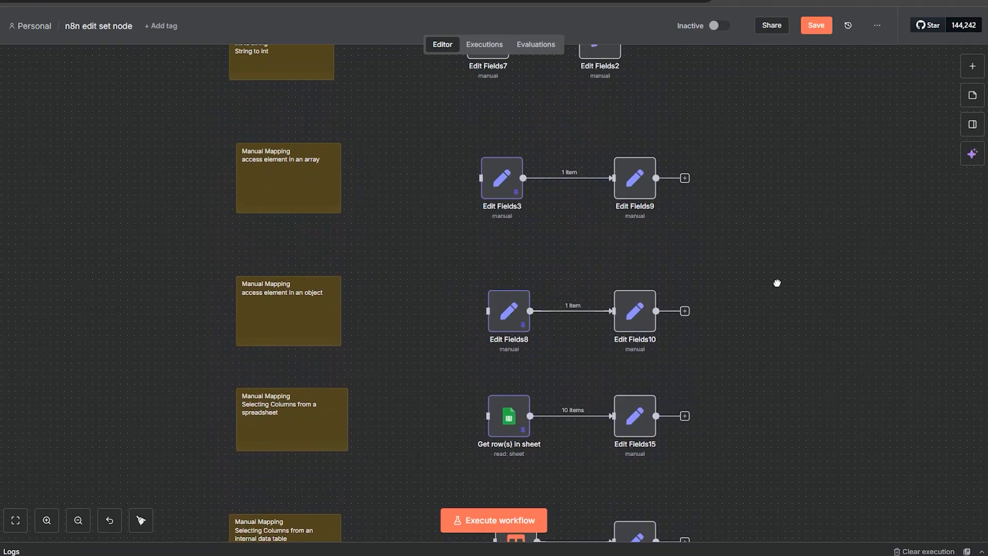
{"action": "left_click_drag", "start_coordinate": [777, 283], "coordinate": [796, 390]}
{"action": "left_click_drag", "start_coordinate": [768, 226], "coordinate": [781, 364]}
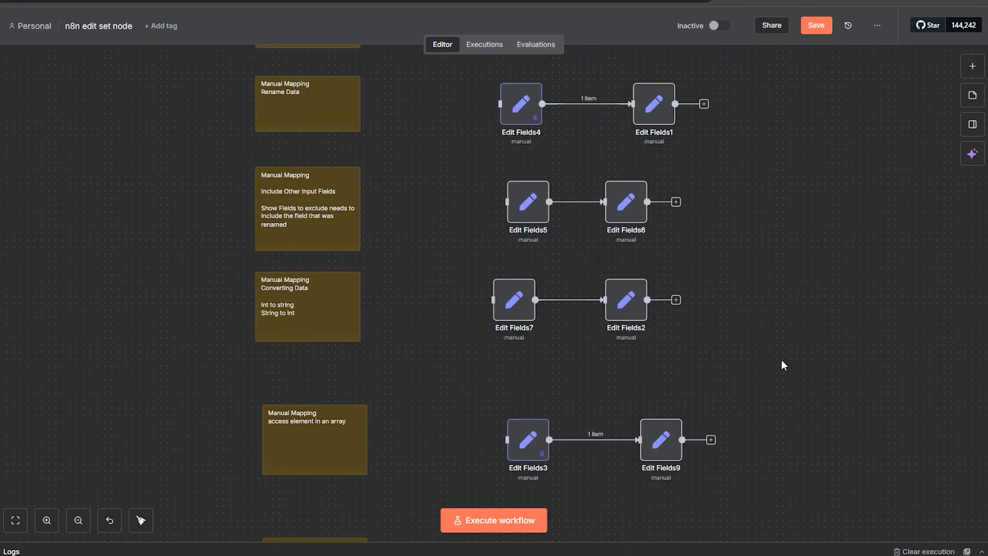